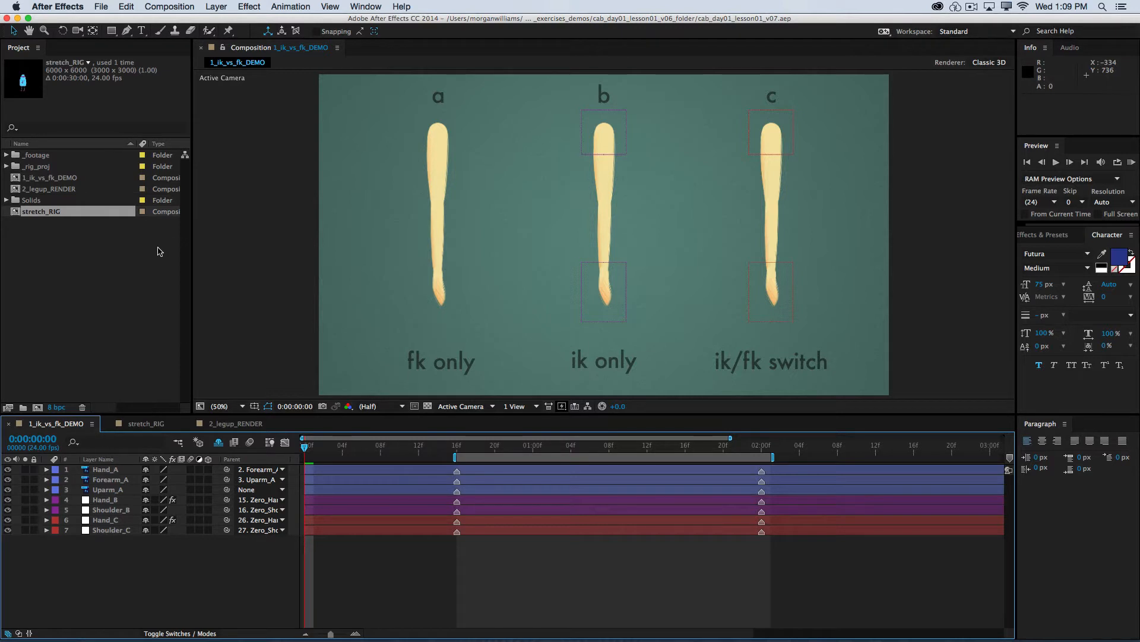
# Select the Hand_A, Forearm_A and Uparm_A layers in turn to identify the parts of the "fk only" arm
pyautogui.click(110, 471)
pyautogui.click(110, 479)
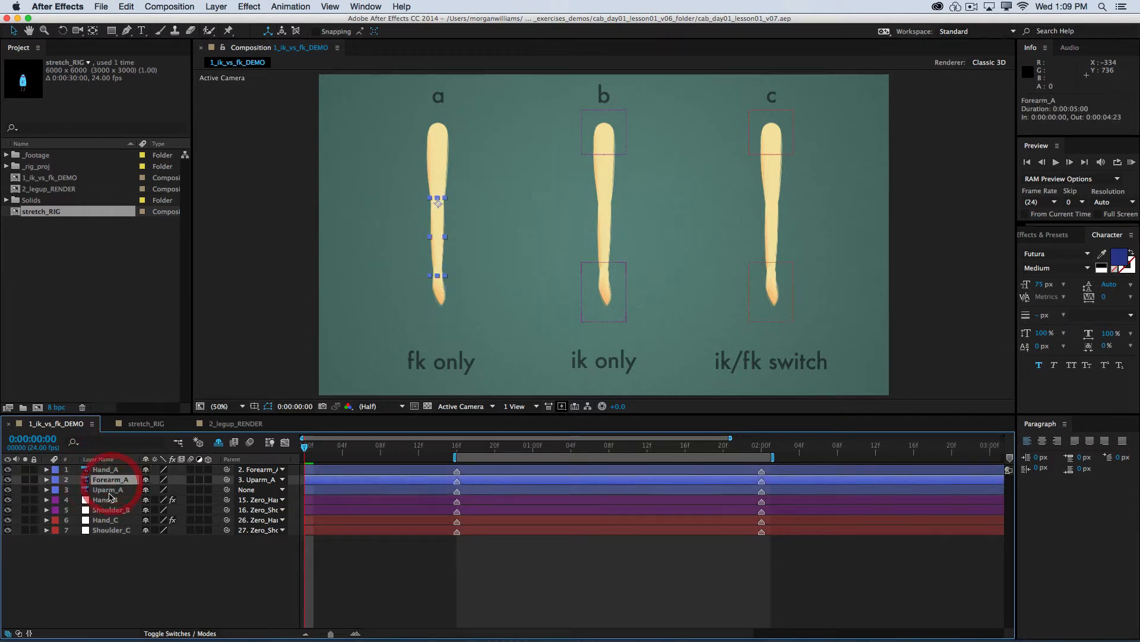
pyautogui.click(110, 490)
pyautogui.click(109, 470)
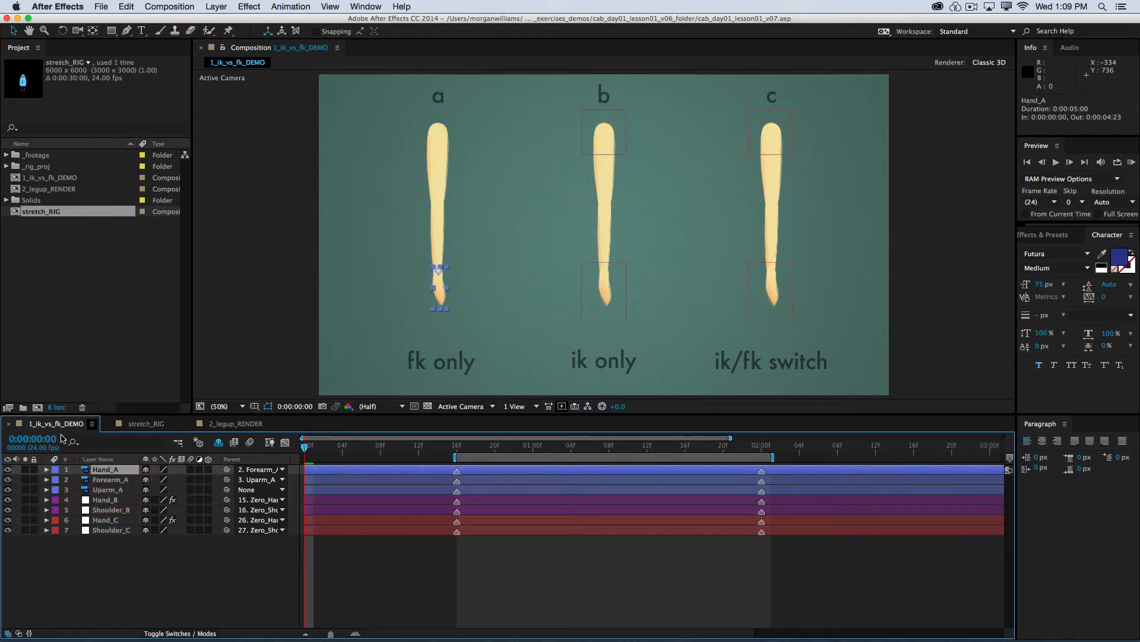
# Solo Hand_A, Forearm_A and Uparm_A one at a time to examine their anchor points, ending with all layers unsoloed
pyautogui.click(25, 469)
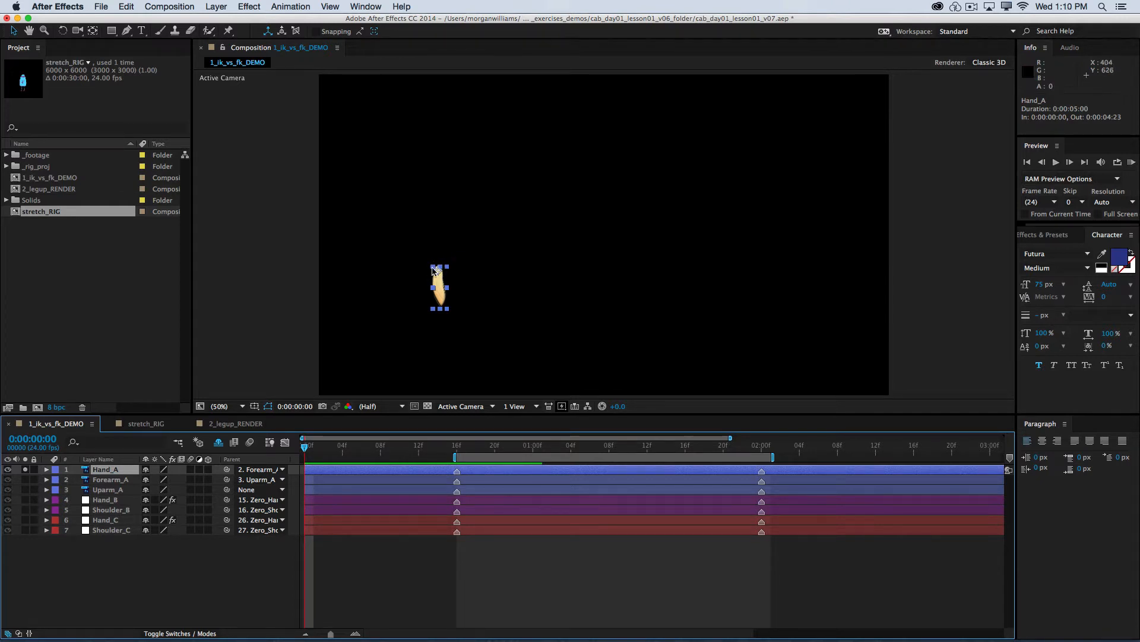
pyautogui.press('super+Down')
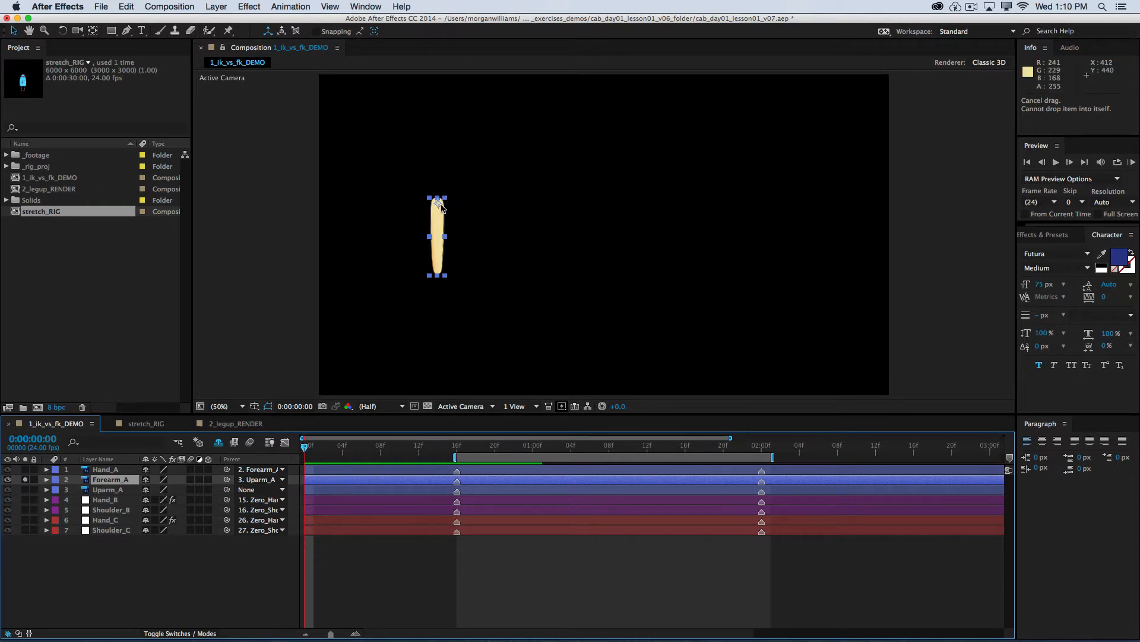
pyautogui.click(25, 489)
pyautogui.click(25, 479)
pyautogui.click(102, 490)
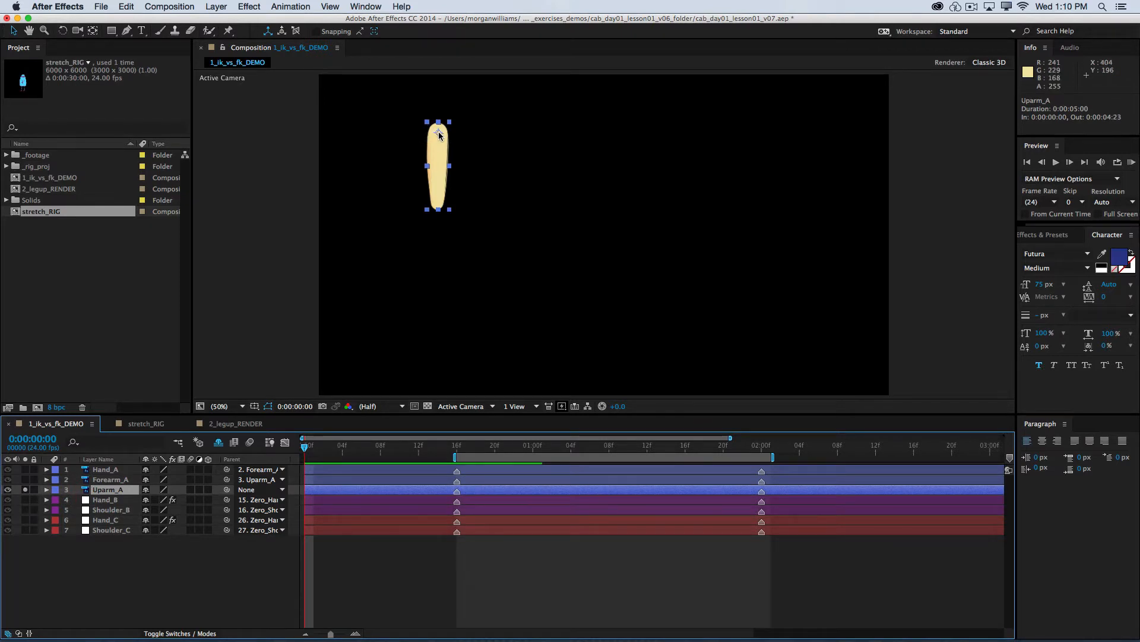
pyautogui.click(25, 489)
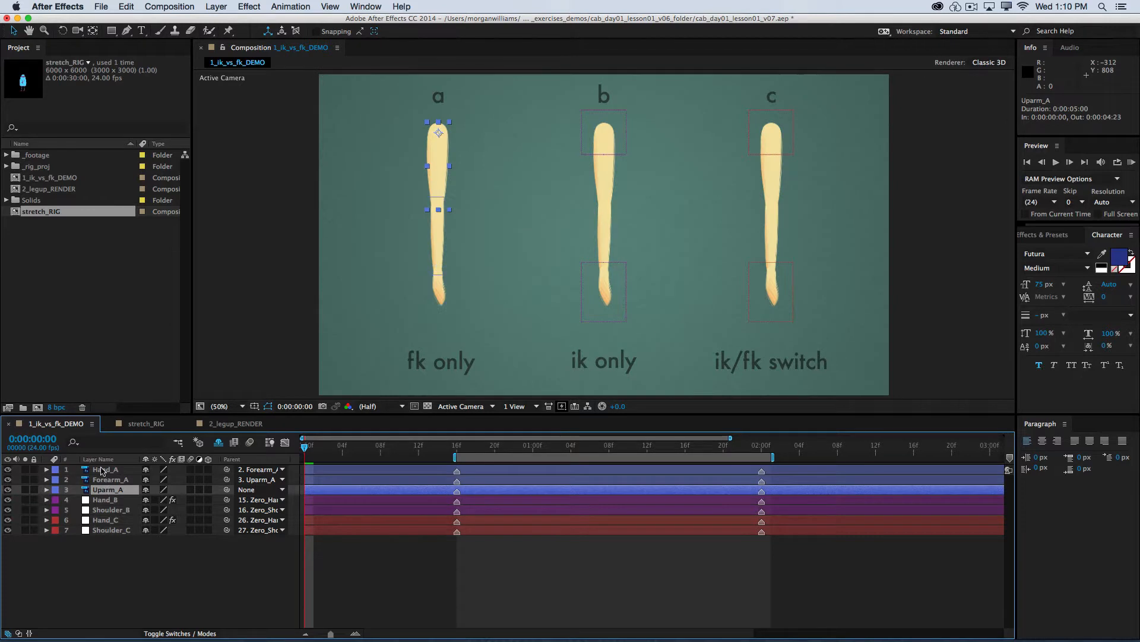
# Check the parenting of Hand_A, Forearm_A and Uparm_A by selecting each layer in turn
pyautogui.click(117, 471)
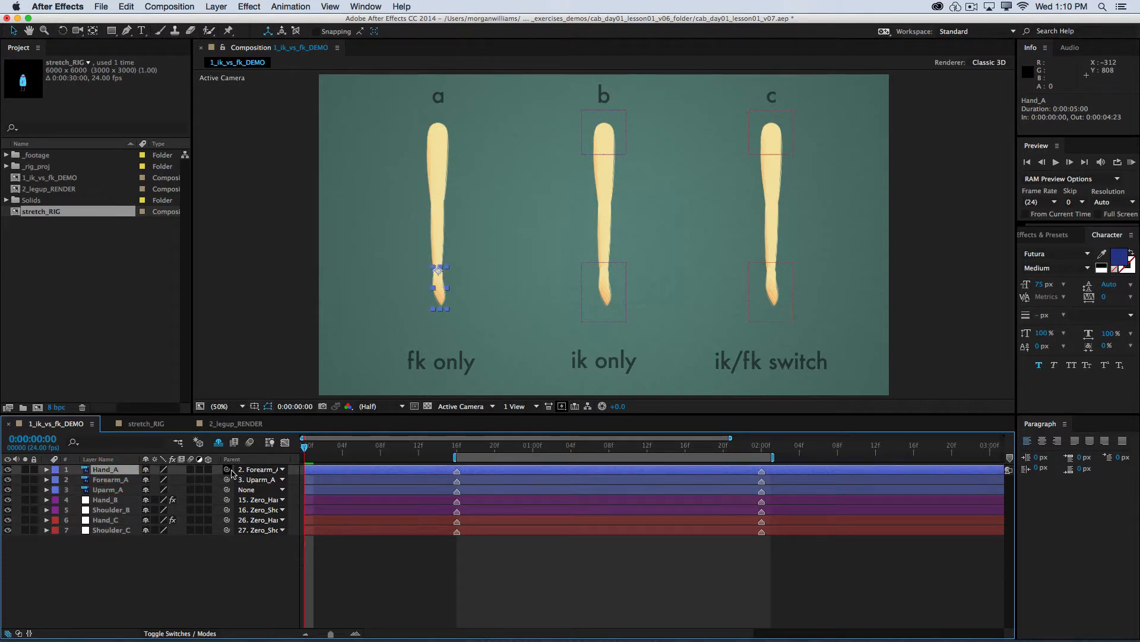
pyautogui.click(118, 481)
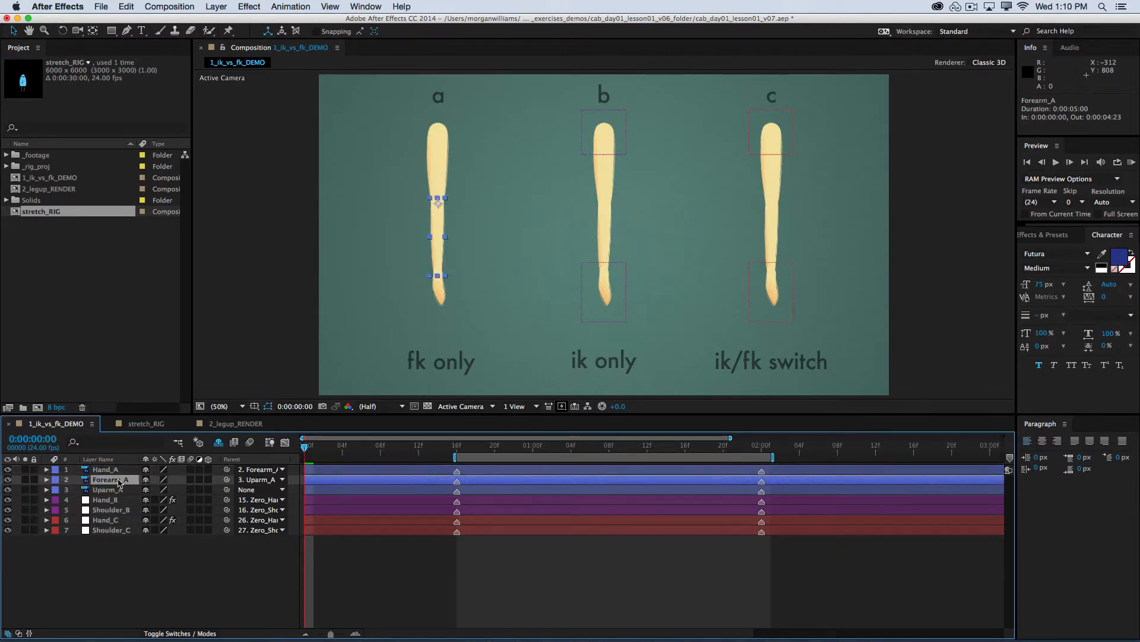
pyautogui.click(111, 490)
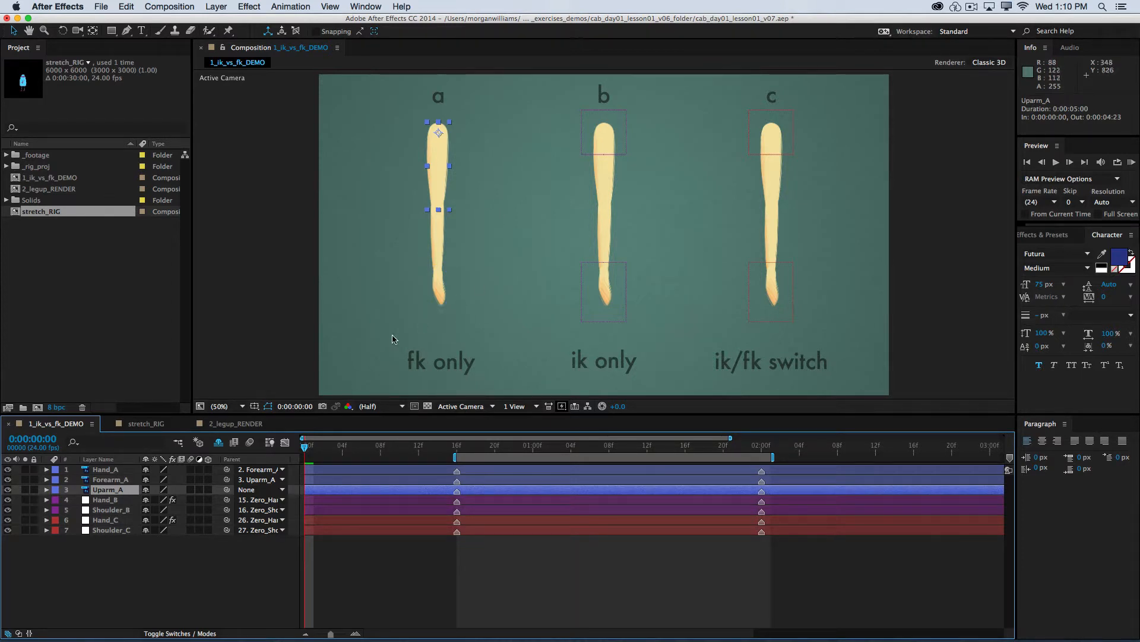
# Reveal the rotation of Uparm_A and set it to -22° at frame 0
pyautogui.press('r')
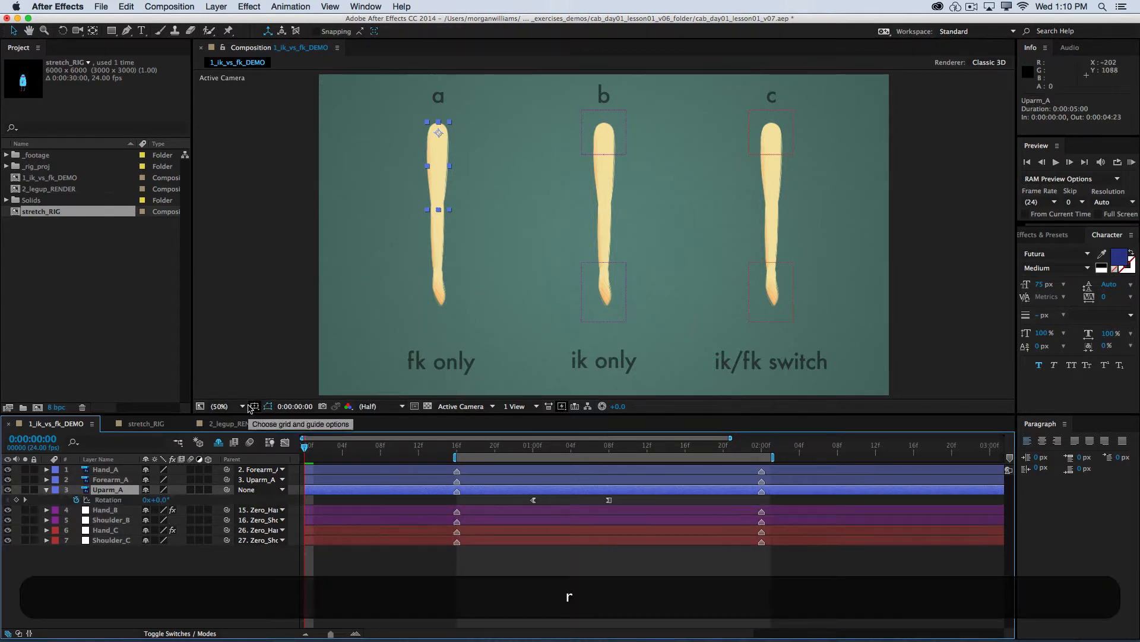
pyautogui.moveTo(174, 499); pyautogui.dragTo(148, 500)
pyautogui.click(117, 484)
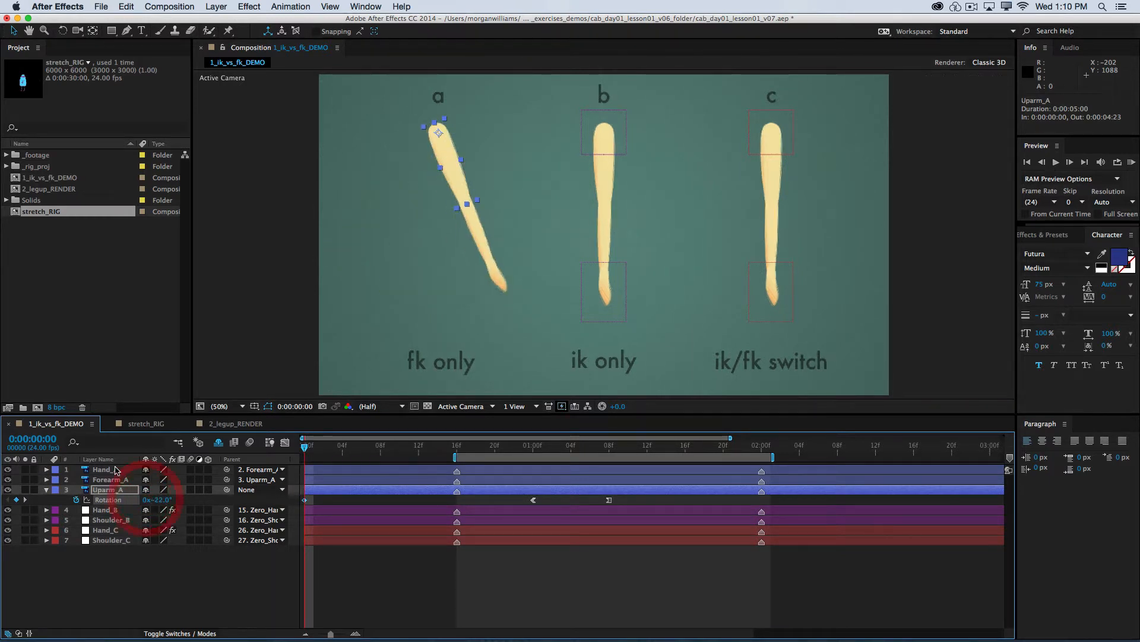
# Reveal the rotations of Forearm_A and Hand_A and set them to 40° and 65° at frame 0
pyautogui.click(112, 479)
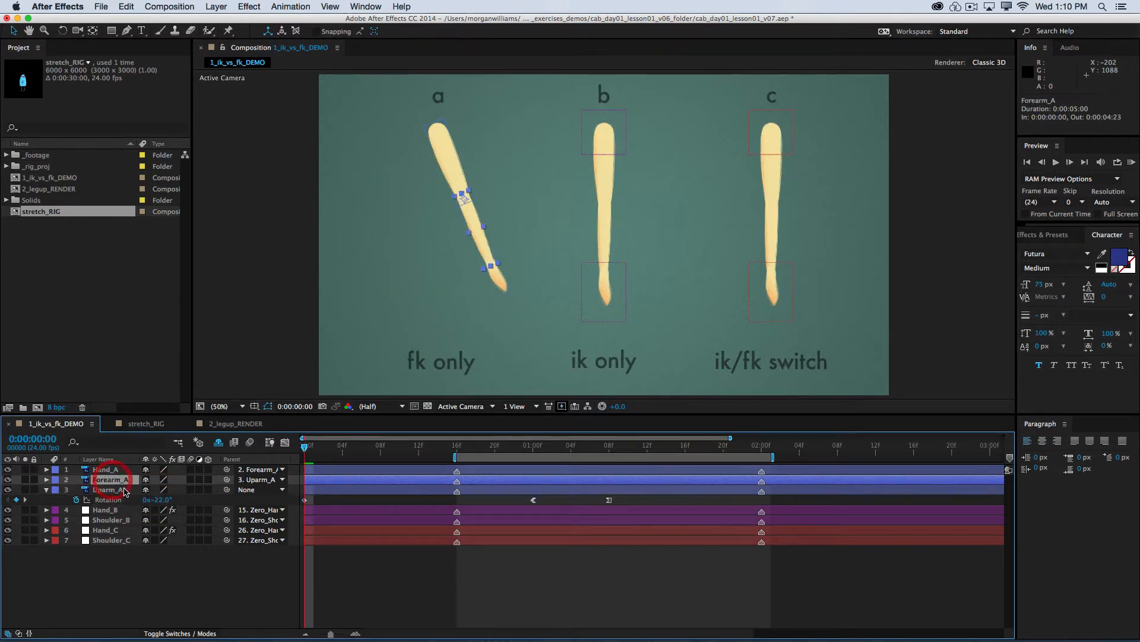
pyautogui.press('r')
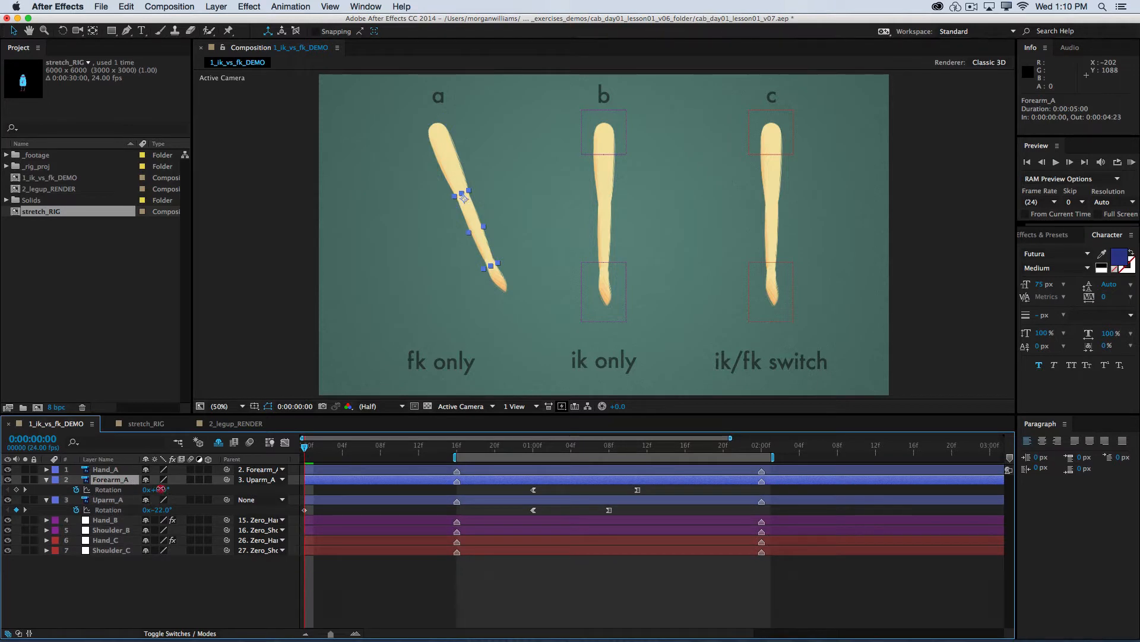
pyautogui.moveTo(162, 491); pyautogui.dragTo(196, 479)
pyautogui.click(105, 469)
pyautogui.press('r')
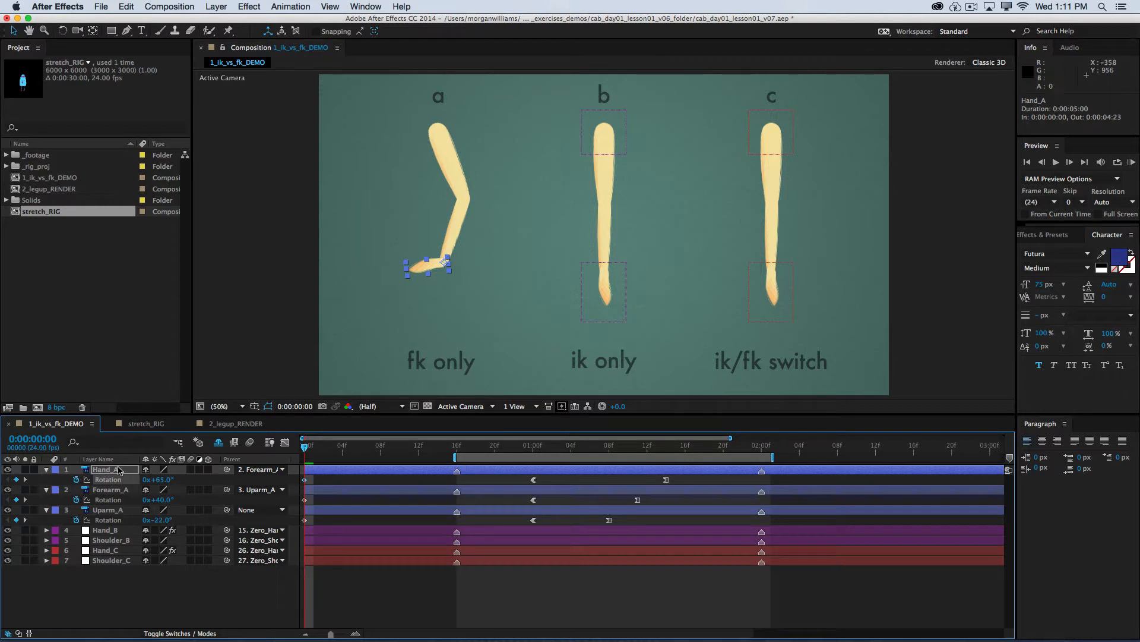
# Examine how the bent "fk only" arm depends on each part by repeatedly selecting Hand_A, Forearm_A and Uparm_A
pyautogui.click(110, 489)
pyautogui.click(108, 510)
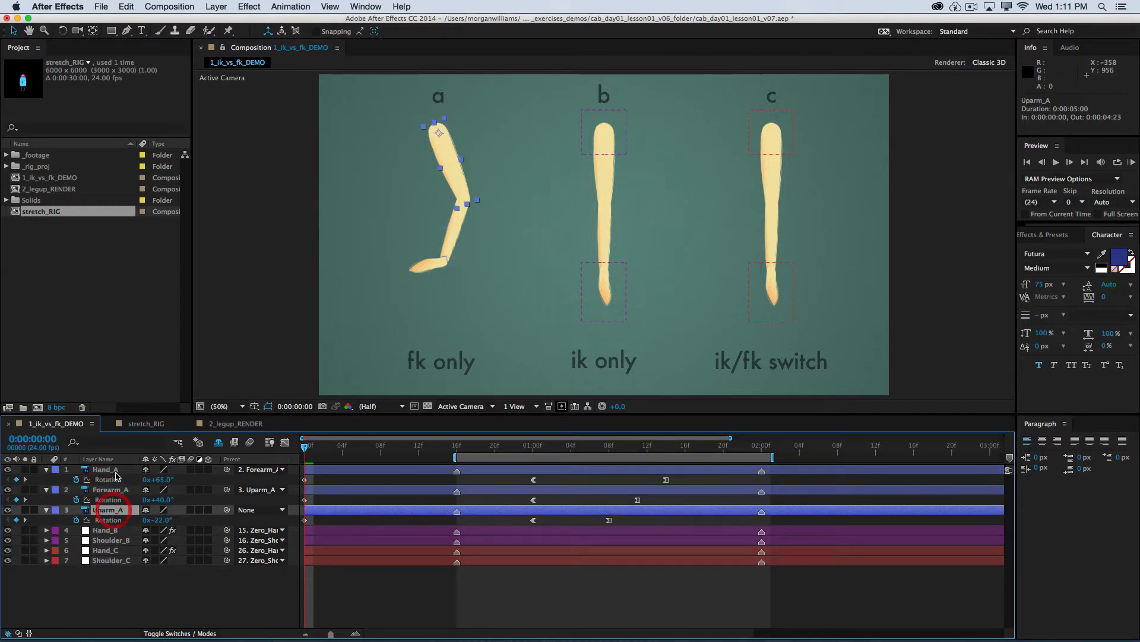
pyautogui.click(102, 469)
pyautogui.click(111, 489)
pyautogui.click(108, 509)
pyautogui.click(111, 489)
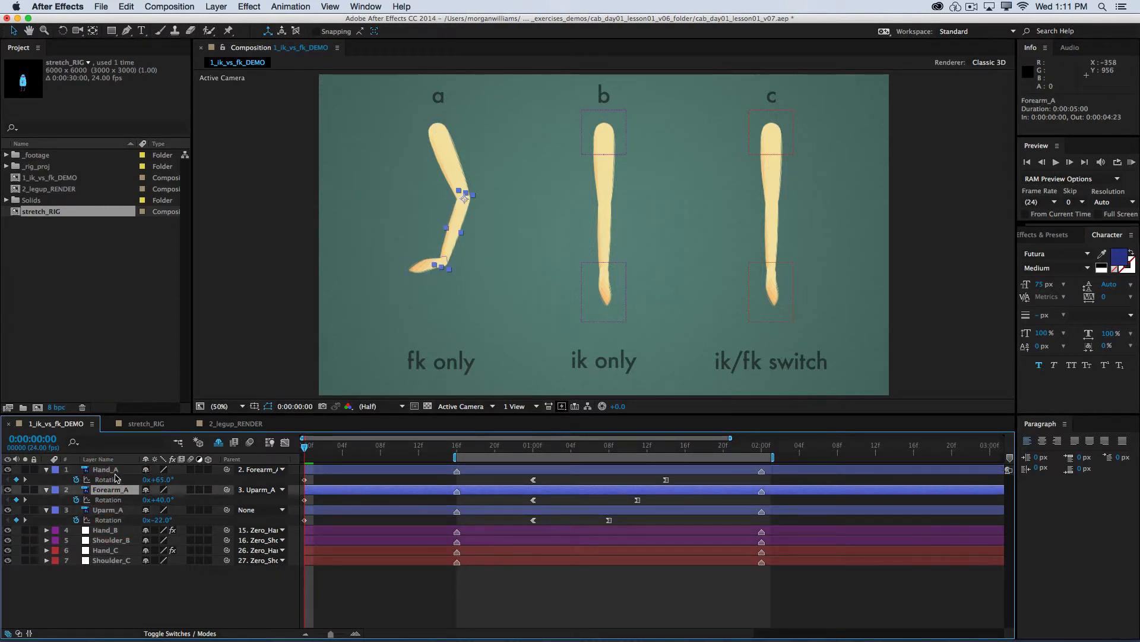
pyautogui.click(104, 470)
pyautogui.click(111, 490)
pyautogui.click(109, 509)
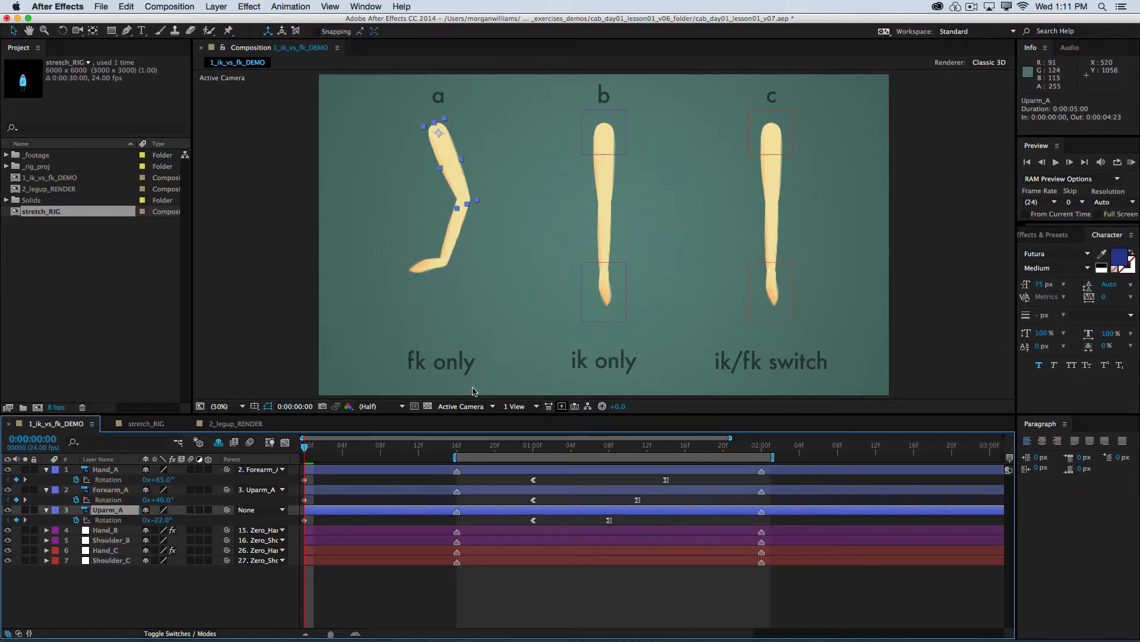
pyautogui.click(105, 469)
pyautogui.click(113, 489)
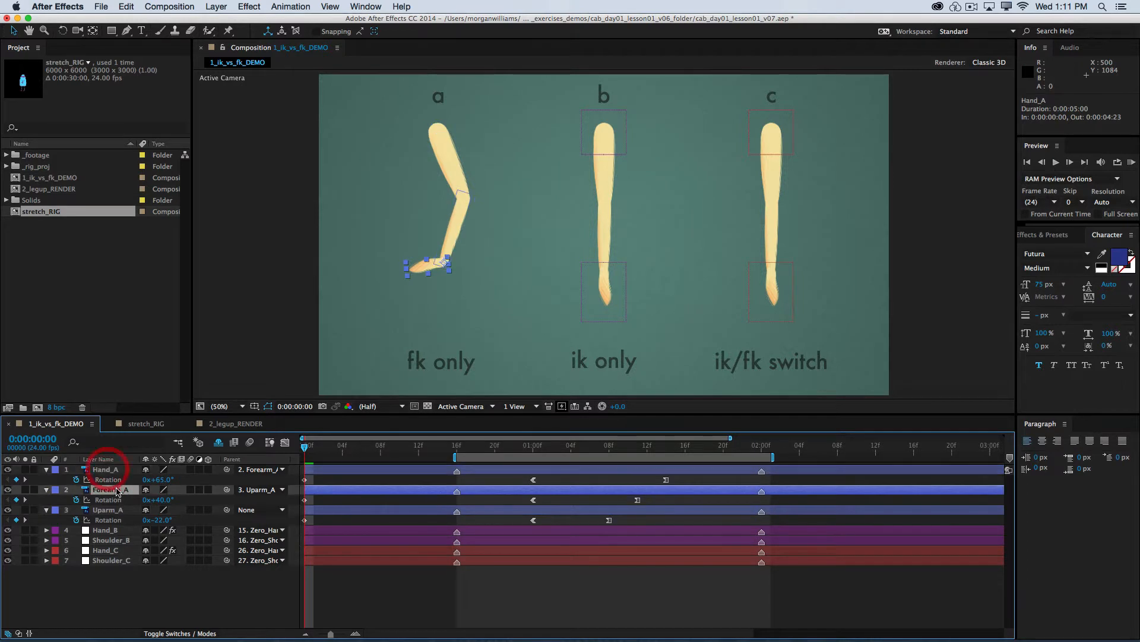
pyautogui.click(108, 510)
pyautogui.click(111, 489)
pyautogui.click(104, 469)
pyautogui.click(113, 489)
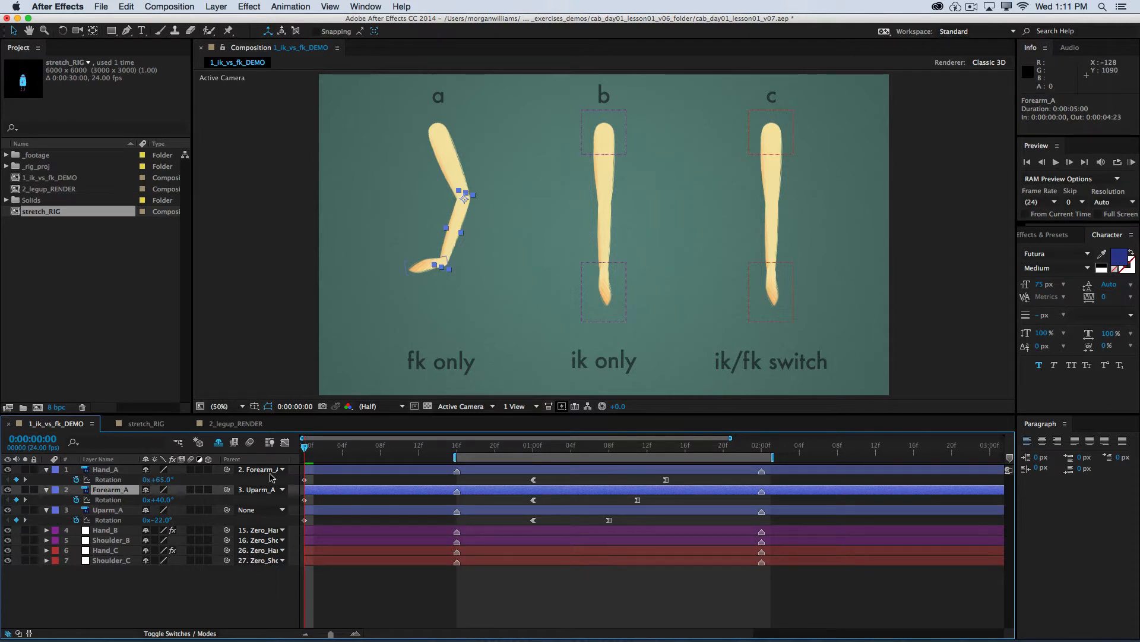
# Delete the frame 0 rotation keyframes of Hand_A, Forearm_A and Uparm_A, and deselect everything
pyautogui.moveTo(312, 475); pyautogui.dragTo(295, 519)
pyautogui.press('BackSpace')
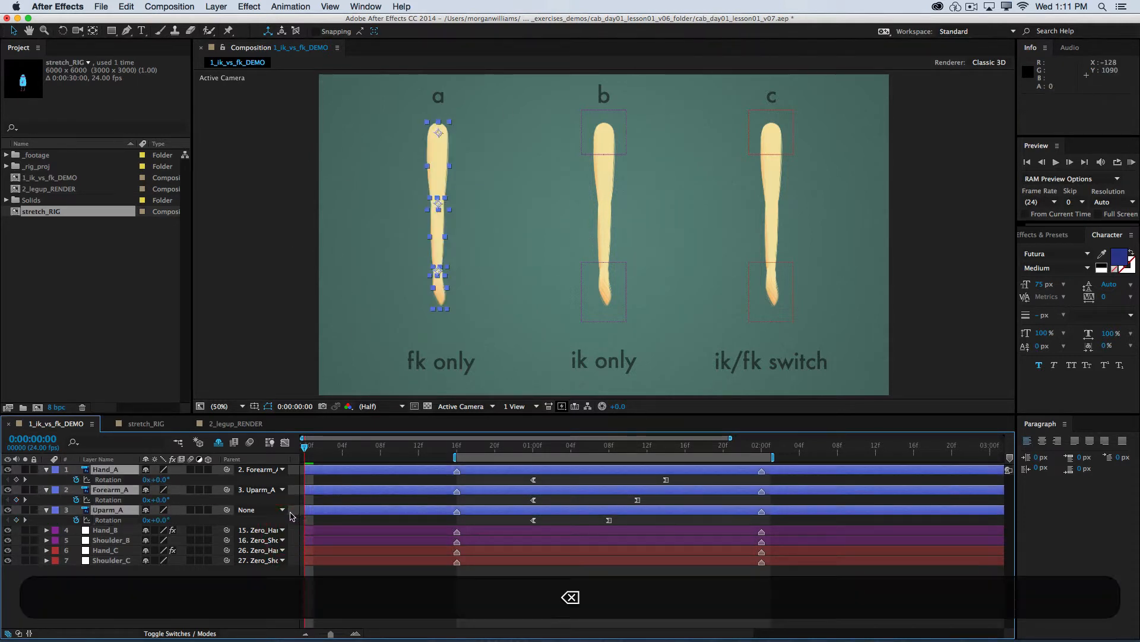
pyautogui.click(453, 387)
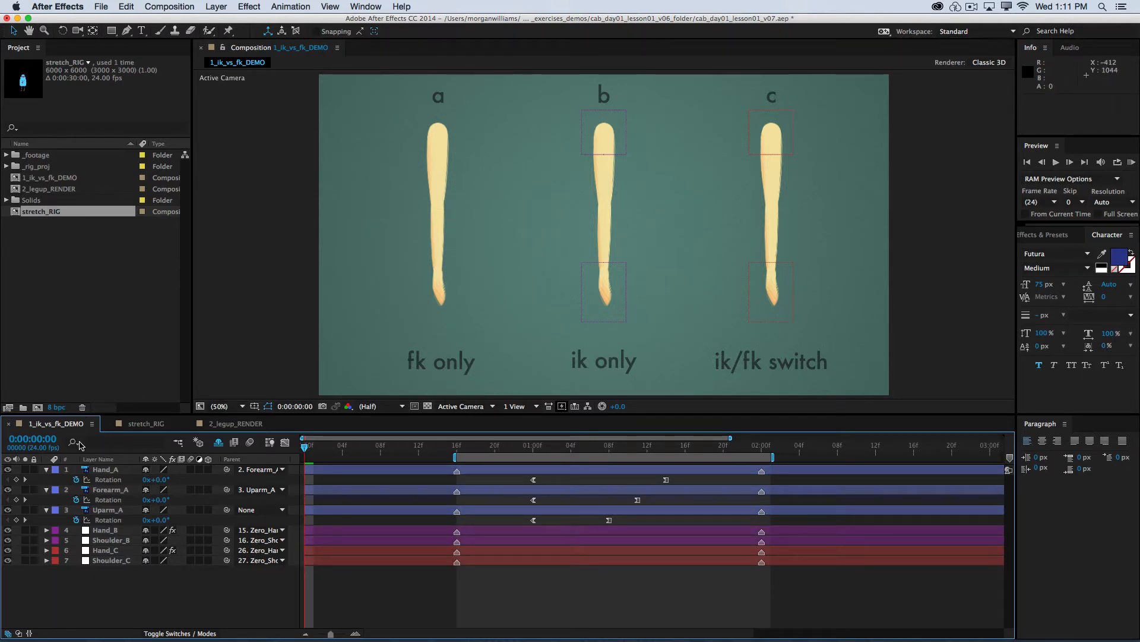
# Collapse the rotation properties of Hand_A, Forearm_A and Uparm_A, leaving no layer selected
pyautogui.click(111, 471)
pyautogui.keyDown('shift'); pyautogui.click(114, 511); pyautogui.keyUp('shift')
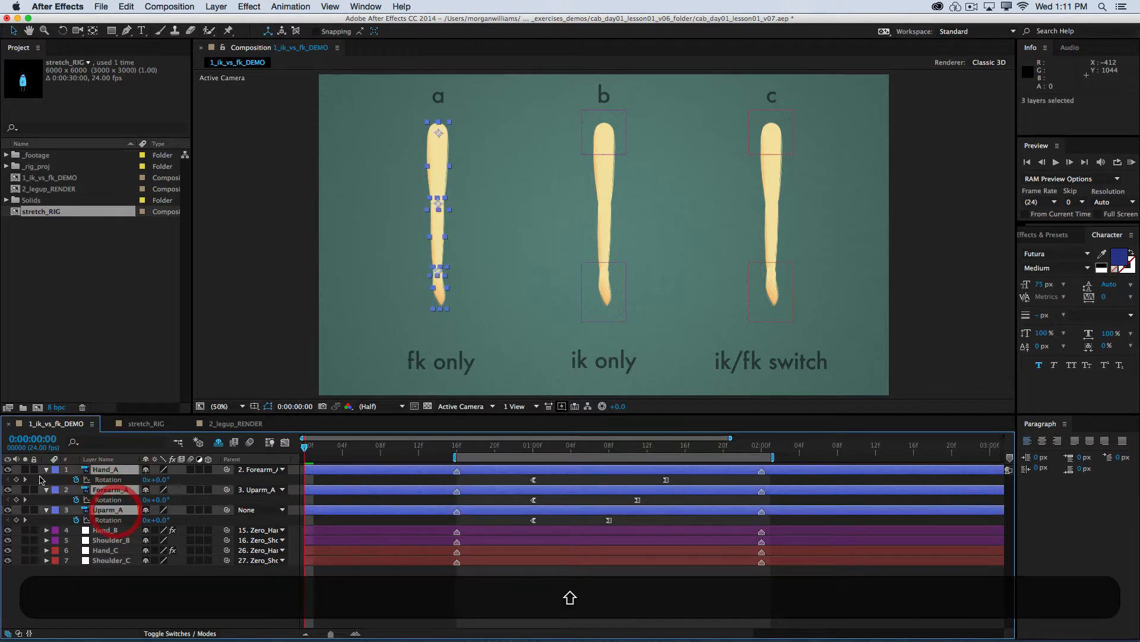
pyautogui.press('r')
pyautogui.click(109, 567)
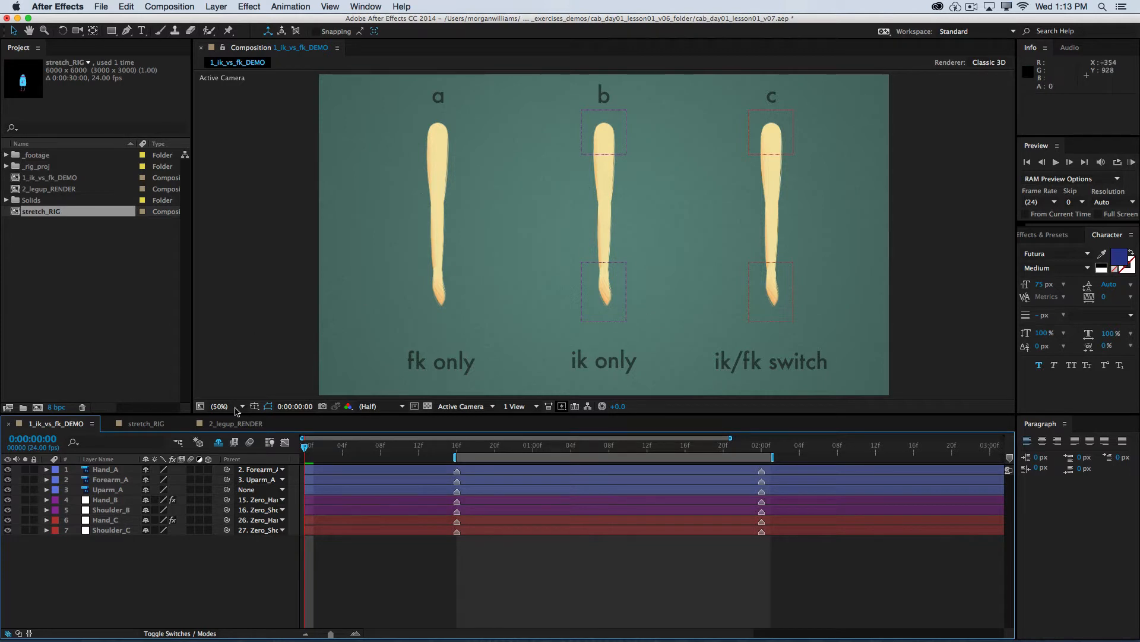
# Go through the three separate layers of the straight "fk only" arm again, from Hand_A up to Uparm_A
pyautogui.click(114, 472)
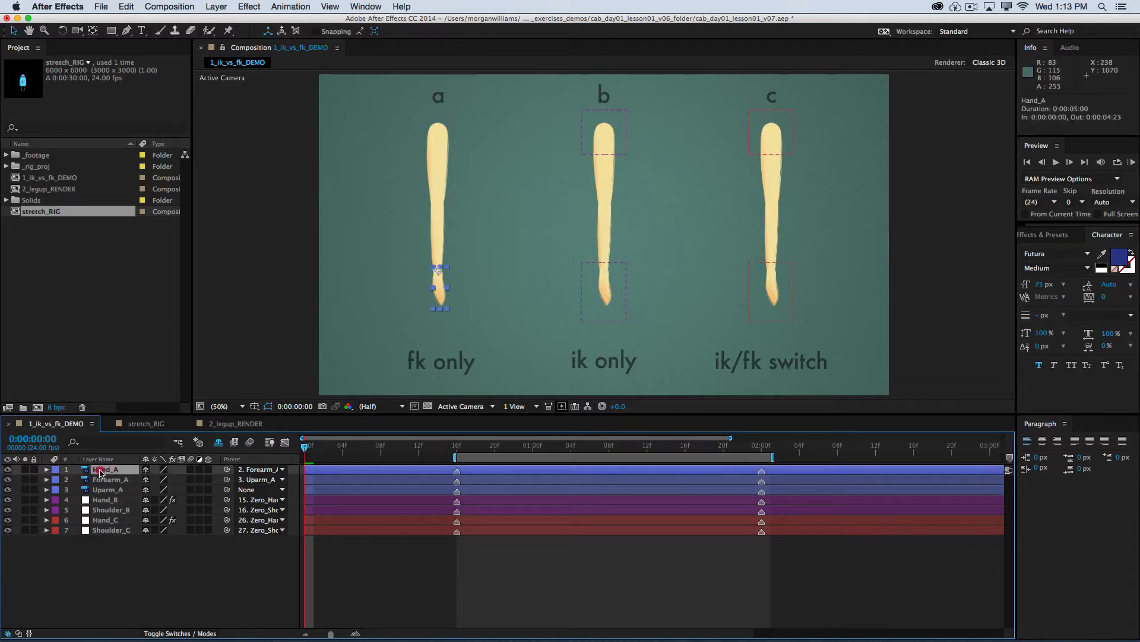
pyautogui.click(109, 480)
pyautogui.click(113, 490)
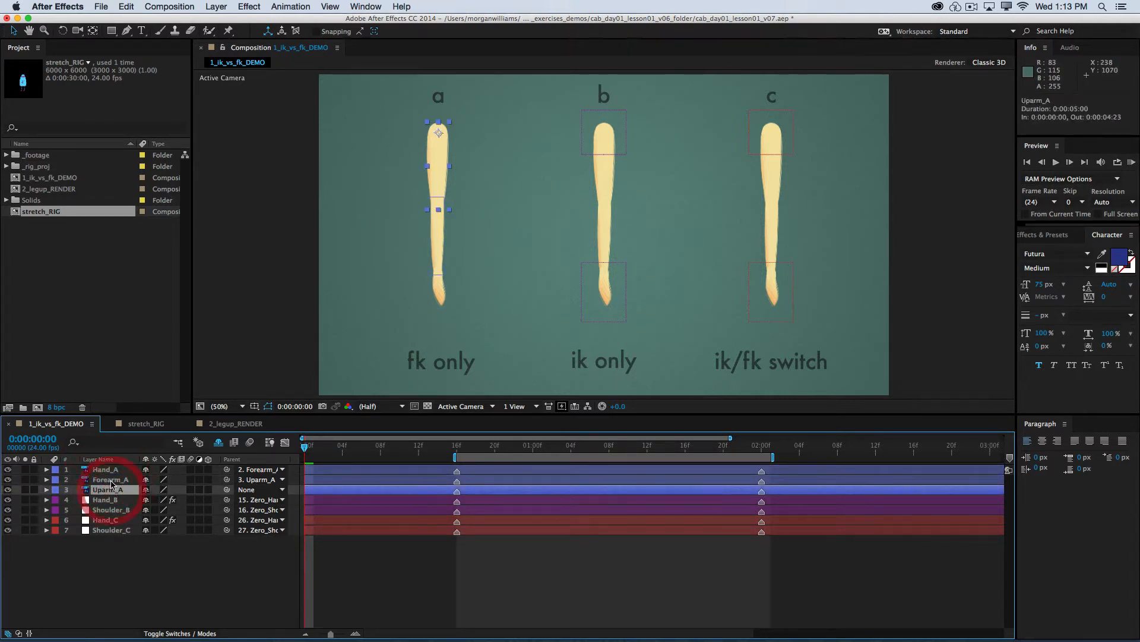
pyautogui.click(110, 479)
pyautogui.click(107, 470)
pyautogui.click(108, 481)
pyautogui.click(108, 490)
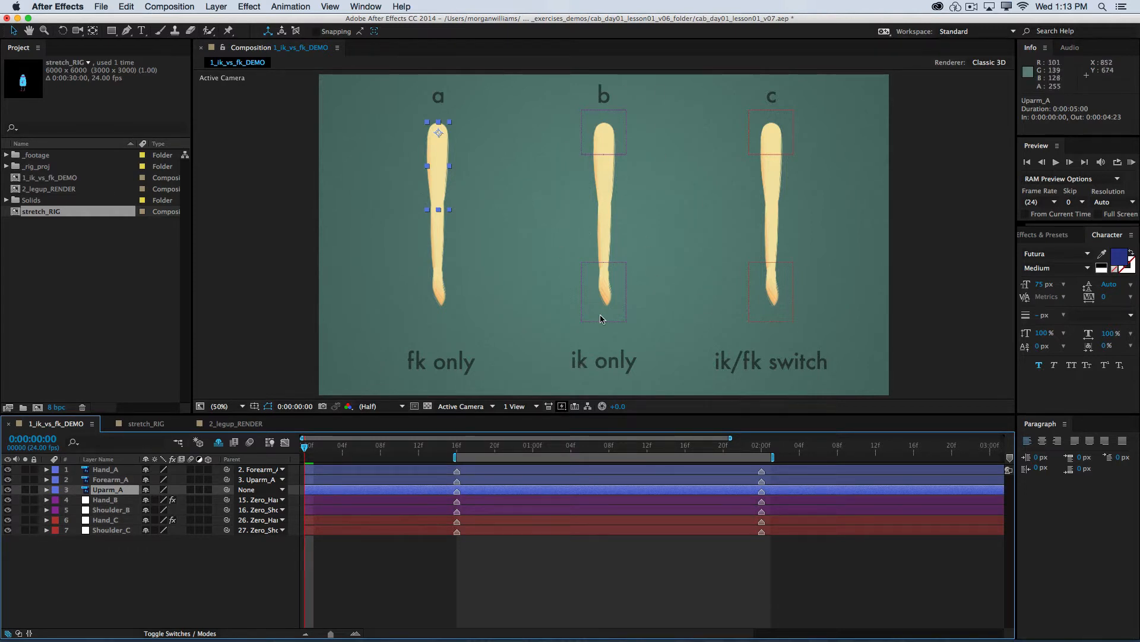
pyautogui.click(541, 551)
pyautogui.moveTo(565, 189); pyautogui.dragTo(669, 220)
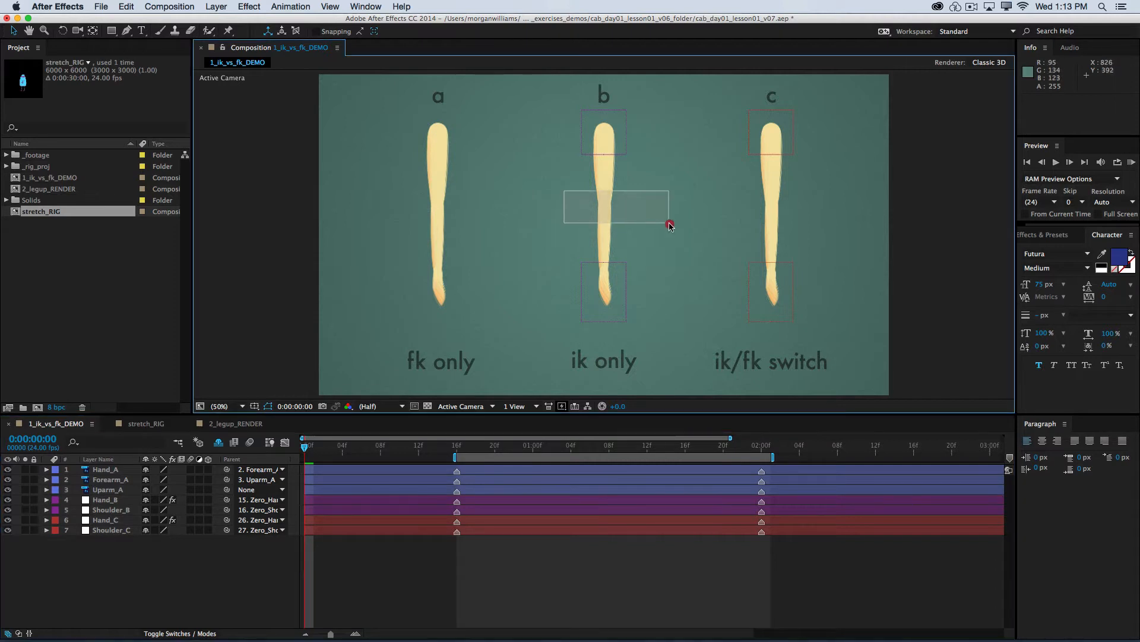
pyautogui.click(546, 233)
pyautogui.moveTo(557, 186); pyautogui.dragTo(658, 218)
pyautogui.moveTo(664, 178); pyautogui.dragTo(549, 223)
pyautogui.moveTo(539, 200); pyautogui.dragTo(665, 229)
pyautogui.moveTo(666, 191); pyautogui.dragTo(545, 239)
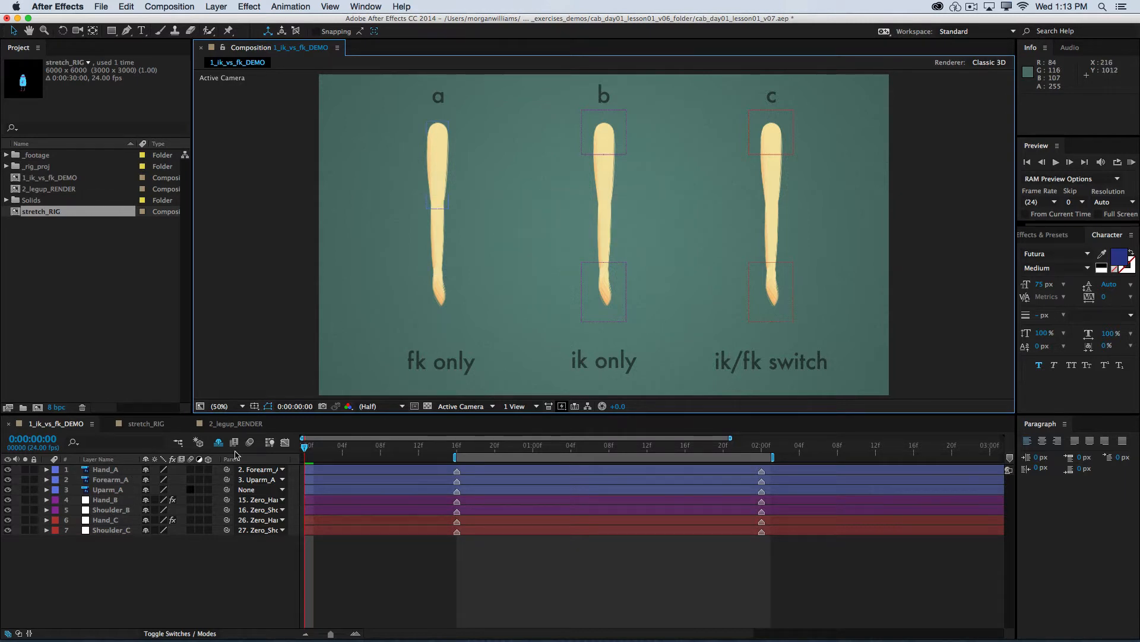
pyautogui.moveTo(560, 196); pyautogui.dragTo(657, 224)
pyautogui.click(126, 31)
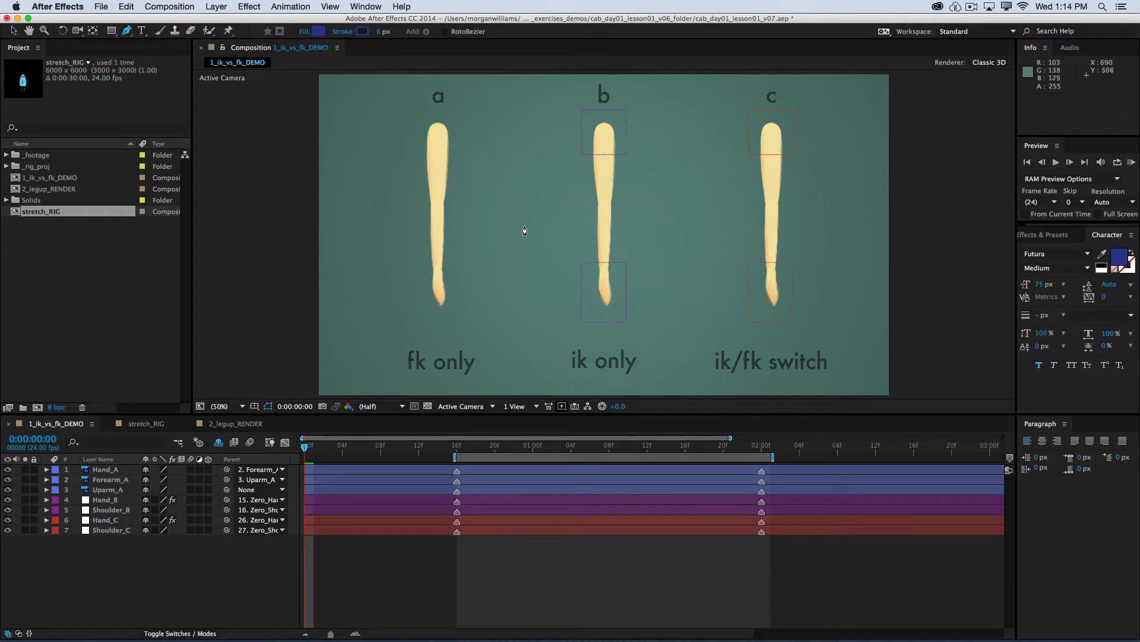
pyautogui.press('v')
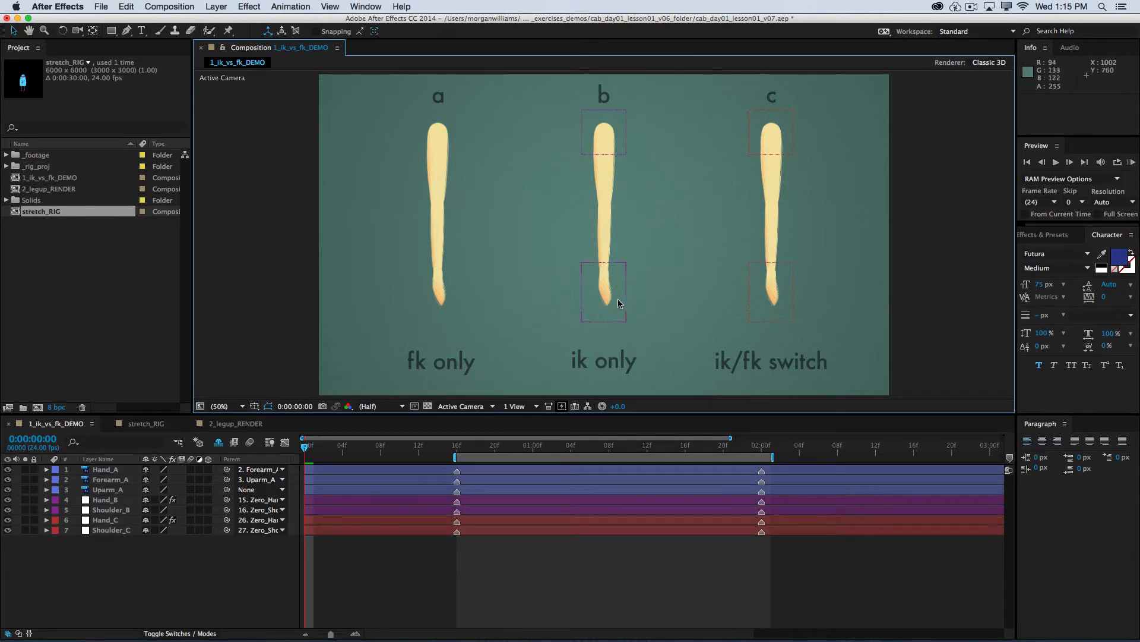
# Bend the "ik only" arm by moving the Hand_B controller to about -98, -80, and rotate the controller to about 60°
pyautogui.moveTo(617, 298); pyautogui.dragTo(601, 269)
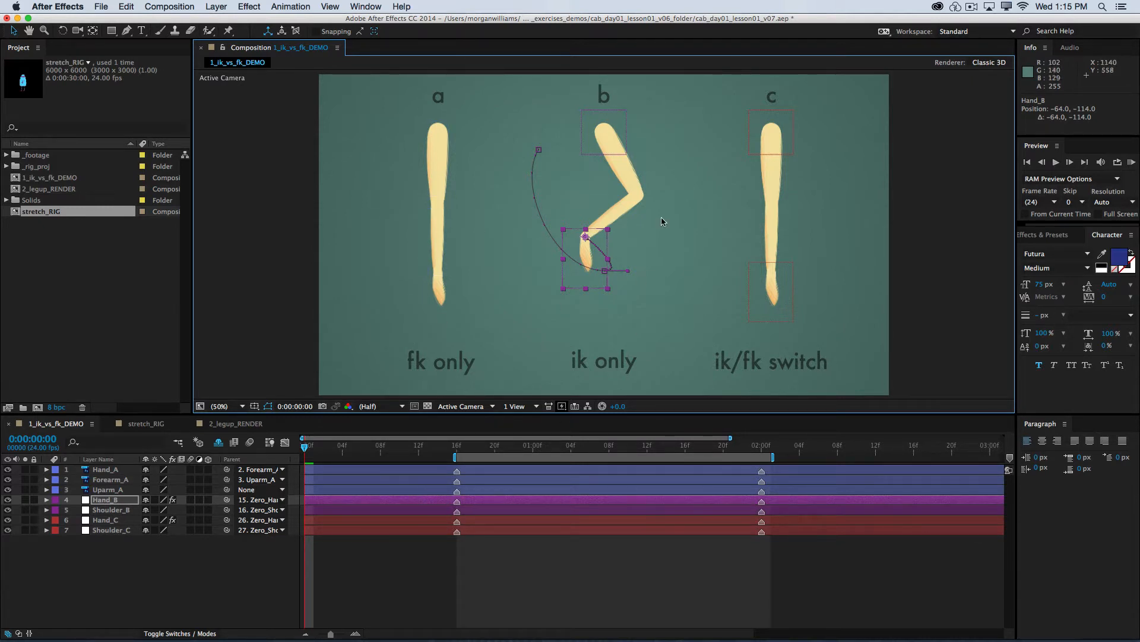
pyautogui.moveTo(569, 282); pyautogui.dragTo(585, 308)
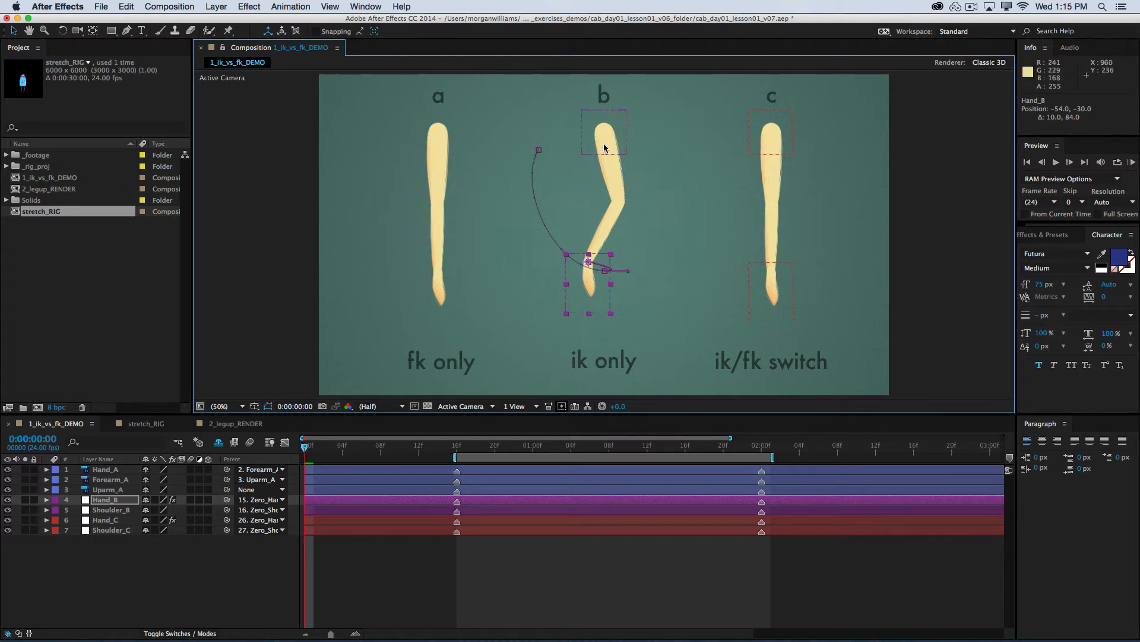
pyautogui.moveTo(579, 299); pyautogui.dragTo(541, 270)
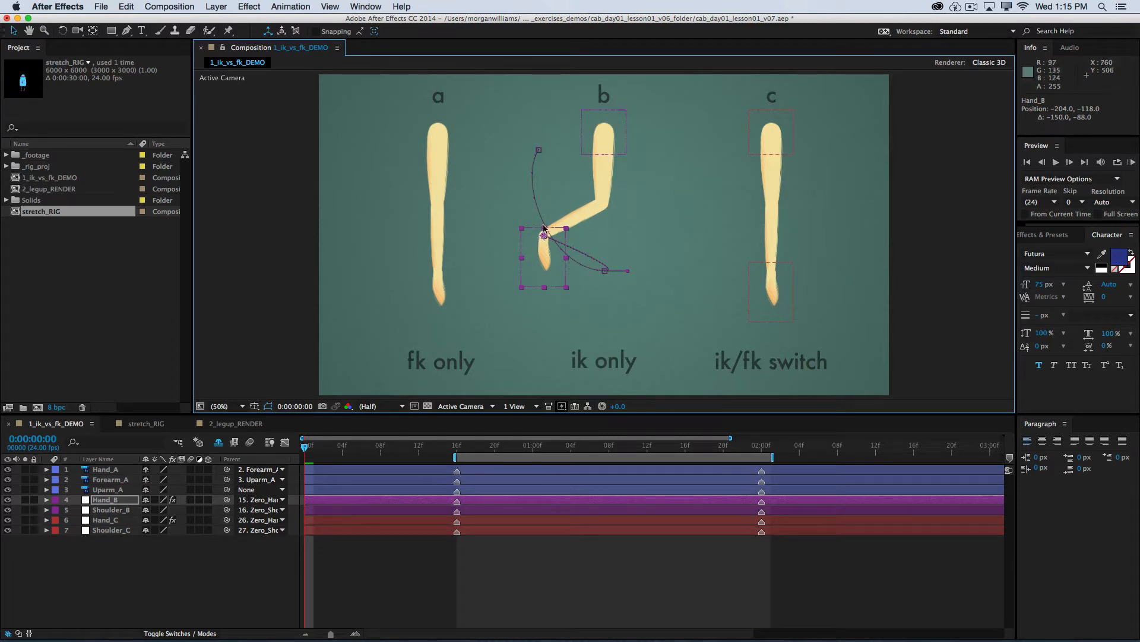
pyautogui.moveTo(557, 264)
pyautogui.mouseDown()
pyautogui.moveTo(539, 240)
pyautogui.moveTo(566, 261)
pyautogui.moveTo(550, 278)
pyautogui.moveTo(565, 271)
pyautogui.mouseUp()
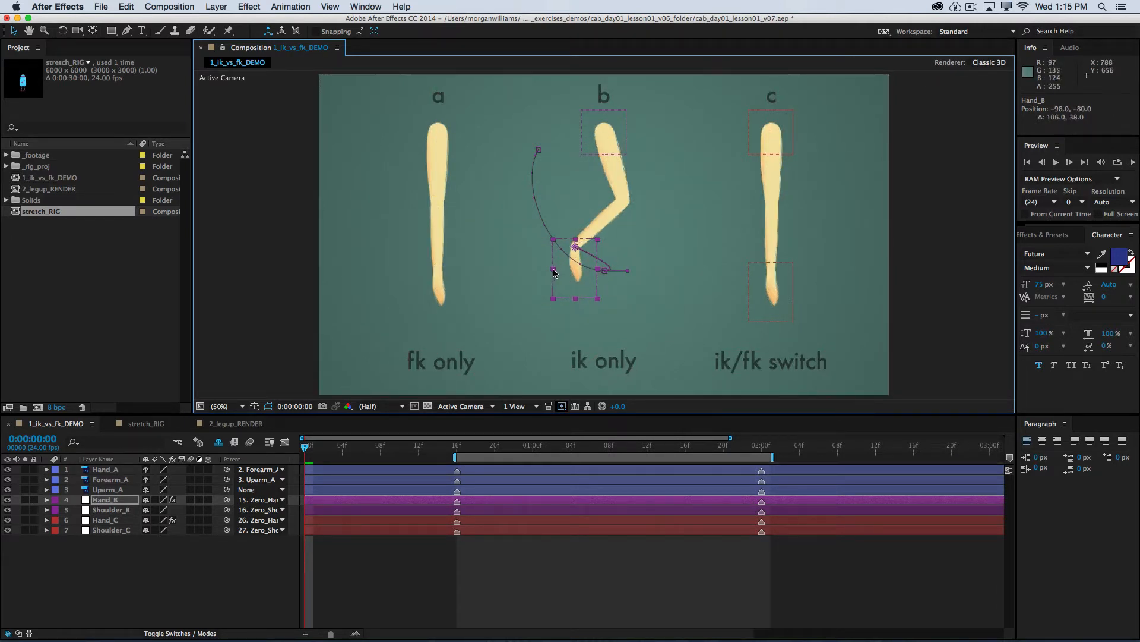
pyautogui.press('w')
pyautogui.moveTo(567, 292); pyautogui.dragTo(535, 269)
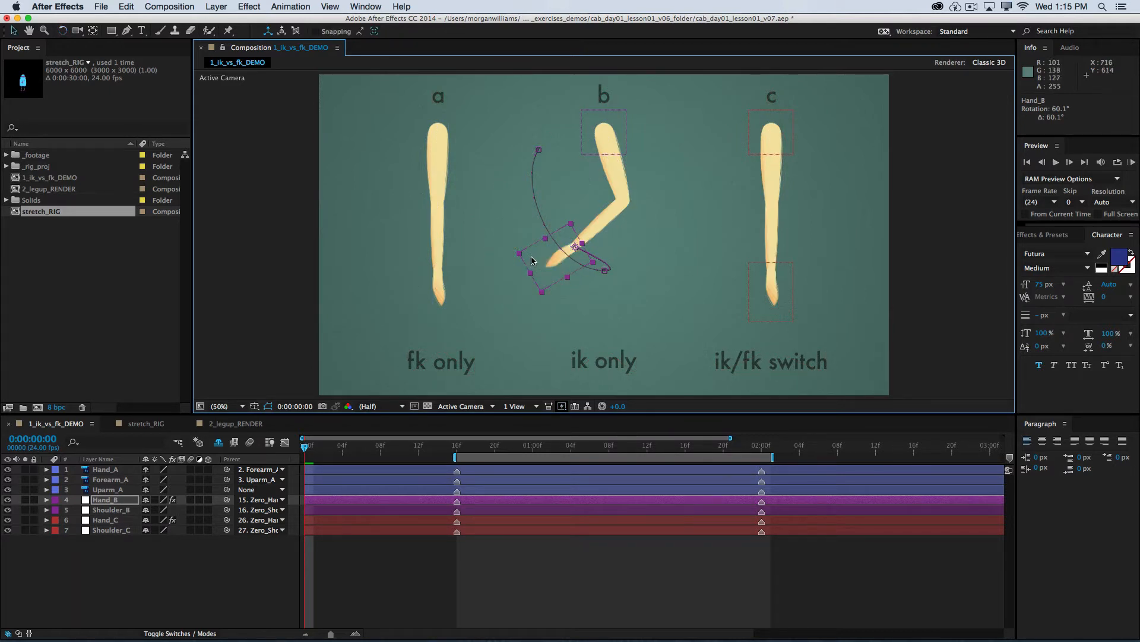
# Repose the "ik only" arm by moving the Hand_B controller to about -98, -150 and rotating it to about 49°
pyautogui.press('w')
pyautogui.moveTo(538, 261)
pyautogui.mouseDown()
pyautogui.moveTo(543, 238)
pyautogui.moveTo(534, 245)
pyautogui.moveTo(567, 241)
pyautogui.moveTo(570, 220)
pyautogui.moveTo(564, 233)
pyautogui.moveTo(614, 270)
pyautogui.moveTo(527, 256)
pyautogui.moveTo(524, 231)
pyautogui.moveTo(524, 245)
pyautogui.moveTo(527, 259)
pyautogui.moveTo(539, 219)
pyautogui.moveTo(571, 277)
pyautogui.mouseUp()
pyautogui.press('w')
pyautogui.press('v')
pyautogui.press('w')
pyautogui.press('v')
pyautogui.press('w')
pyautogui.press('w')
pyautogui.press('w')
pyautogui.press('v')
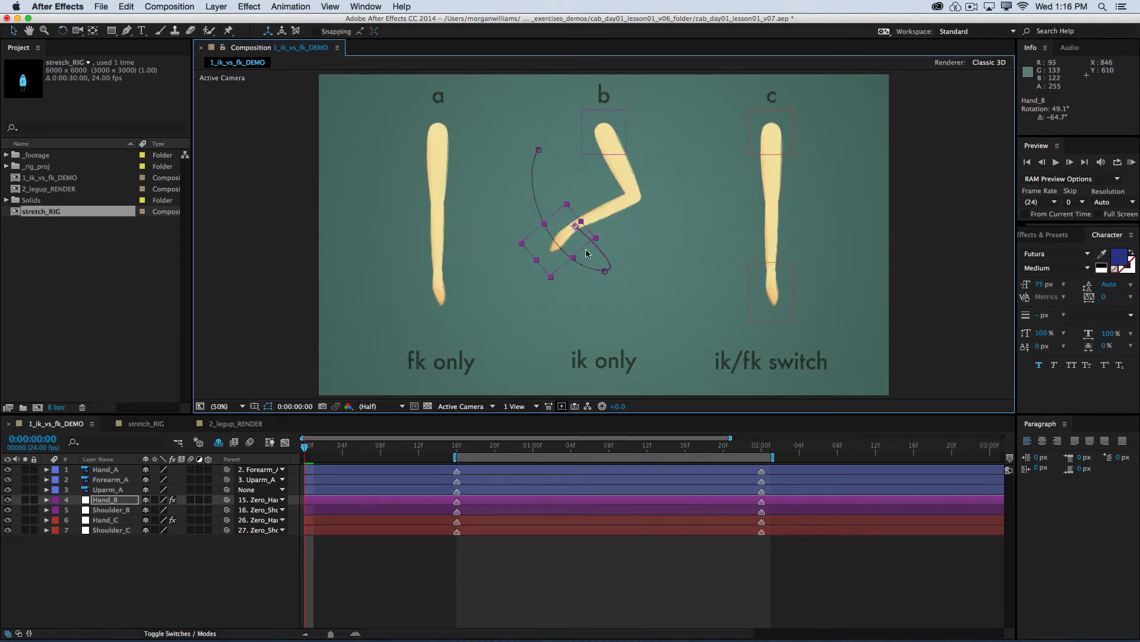
# Show the keyframed rotation properties of Hand_A, Forearm_A and Uparm_A together, and collapse them again
pyautogui.click(128, 504)
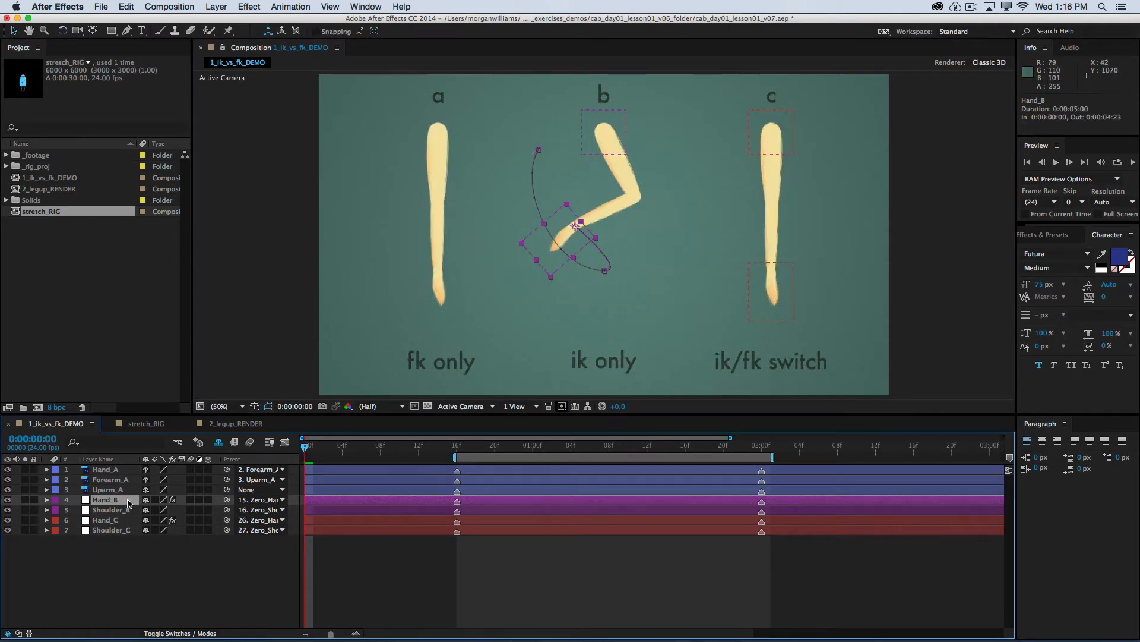
pyautogui.click(112, 469)
pyautogui.keyDown('shift'); pyautogui.click(116, 495); pyautogui.keyUp('shift')
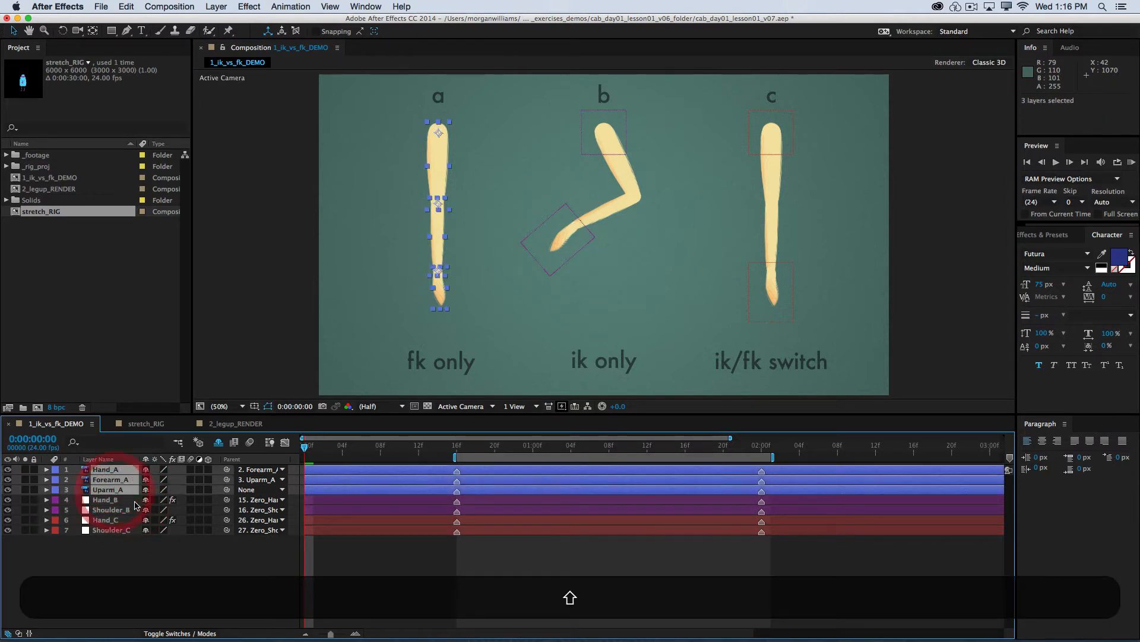
pyautogui.press('u')
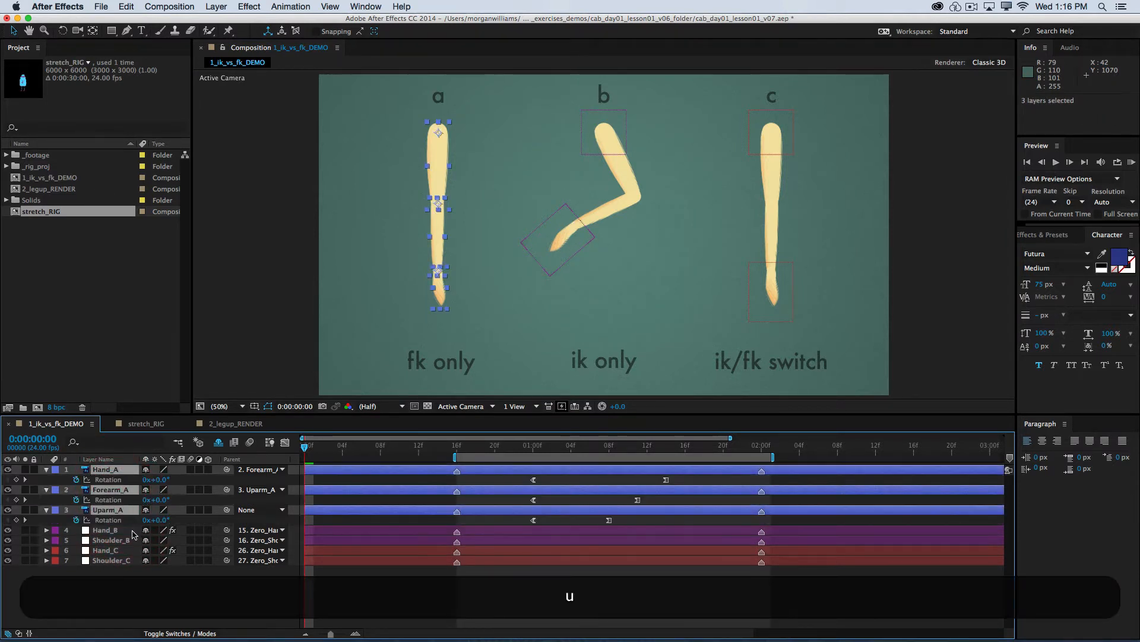
pyautogui.press('u')
# Straighten the "ik only" arm at frame 0 by setting Hand_B's position to 0, 0 and its rotation to 0°, and deselect everything
pyautogui.click(113, 500)
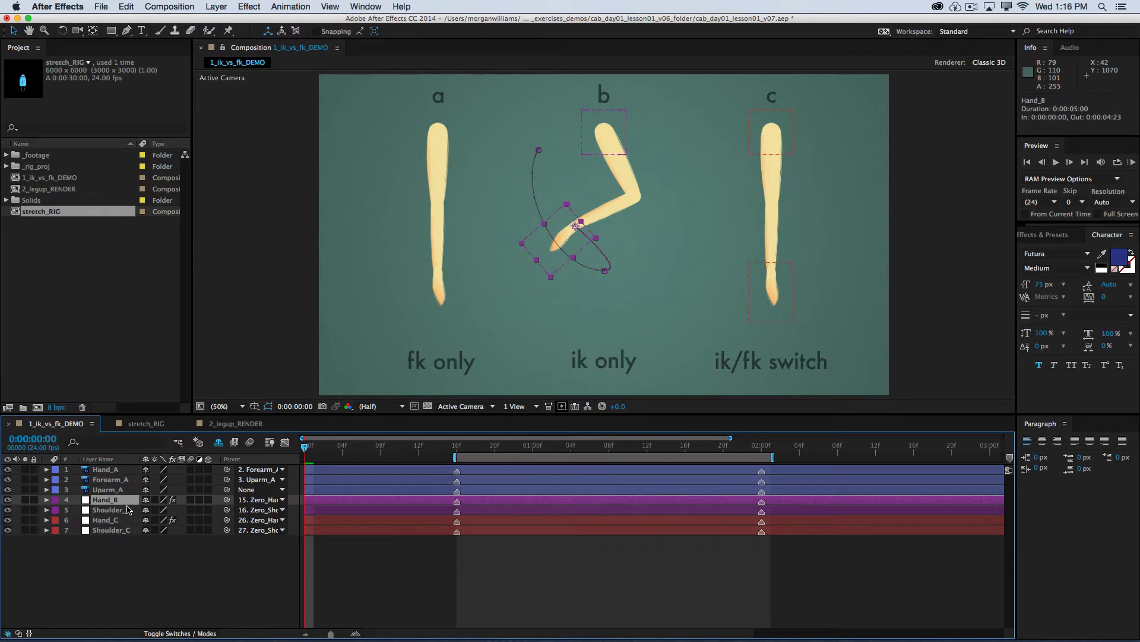
pyautogui.press('u')
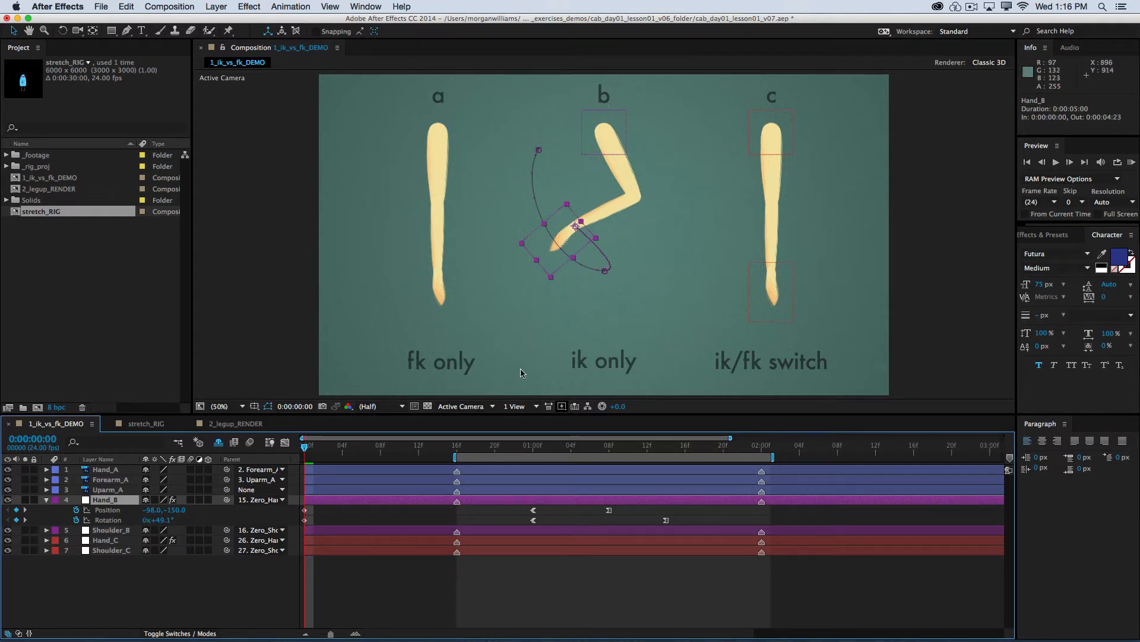
pyautogui.click(155, 509)
pyautogui.write('0')
pyautogui.press('Tab')
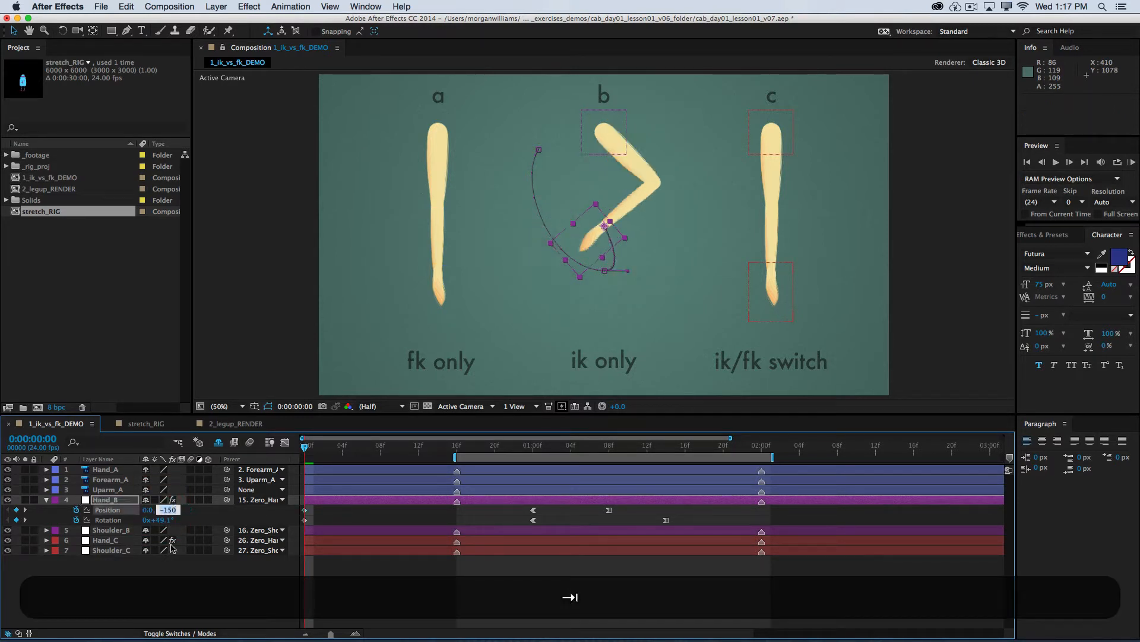
pyautogui.write('0')
pyautogui.press('Tab')
pyautogui.write('0')
pyautogui.press('Return')
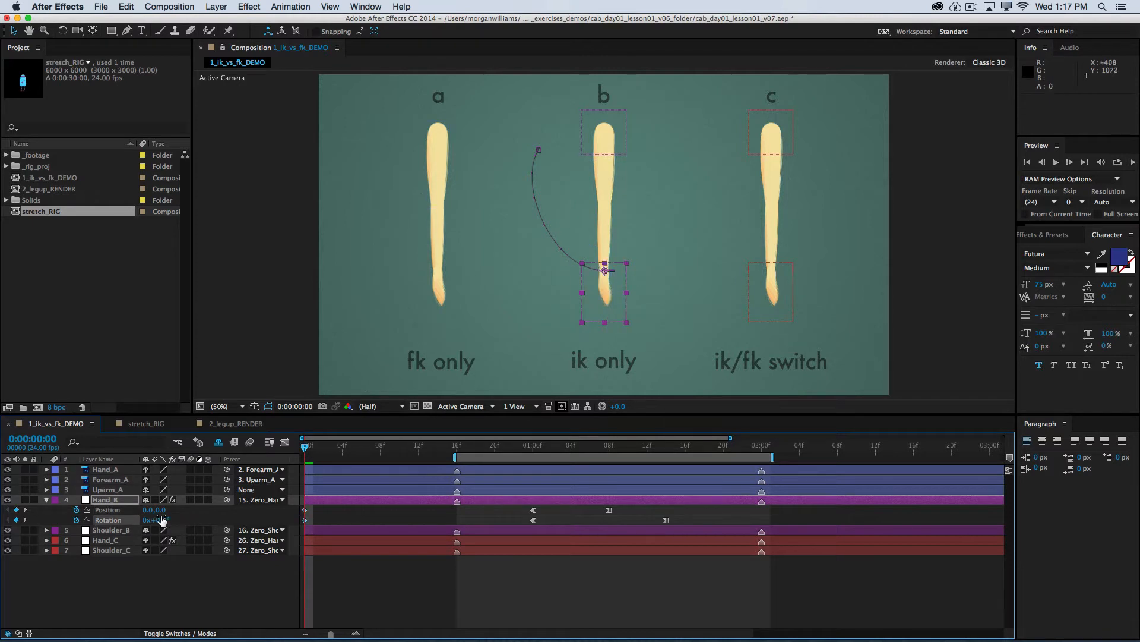
pyautogui.click(450, 520)
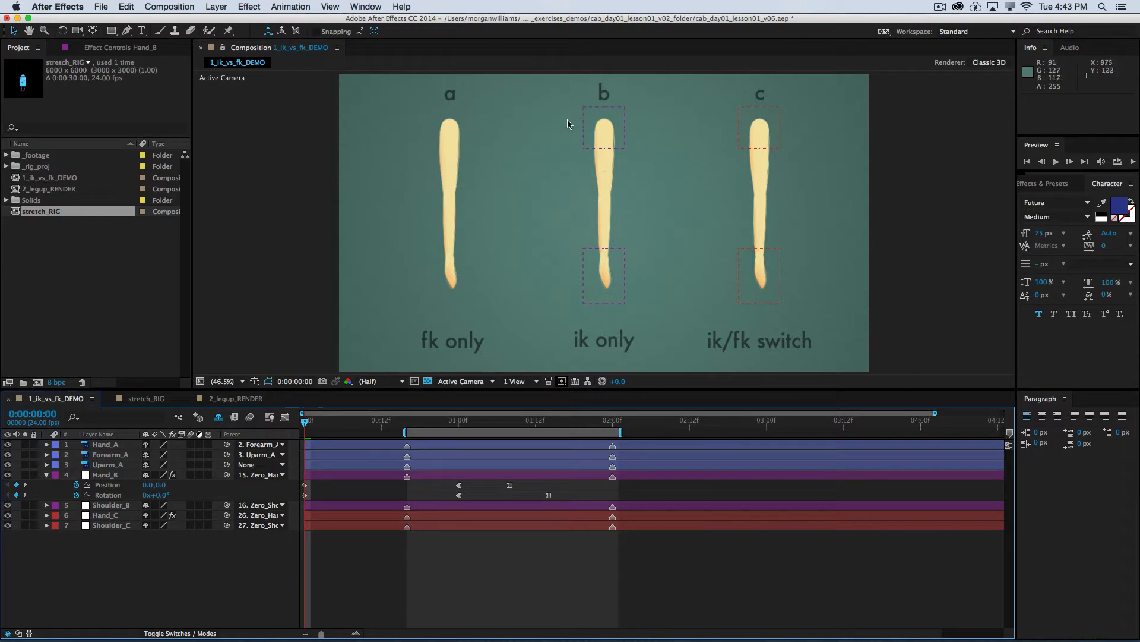
# Move the Shoulder_B controller of the "ik only" arm to about 34, 138, and undo the move
pyautogui.click(618, 120)
pyautogui.moveTo(617, 120); pyautogui.dragTo(622, 174)
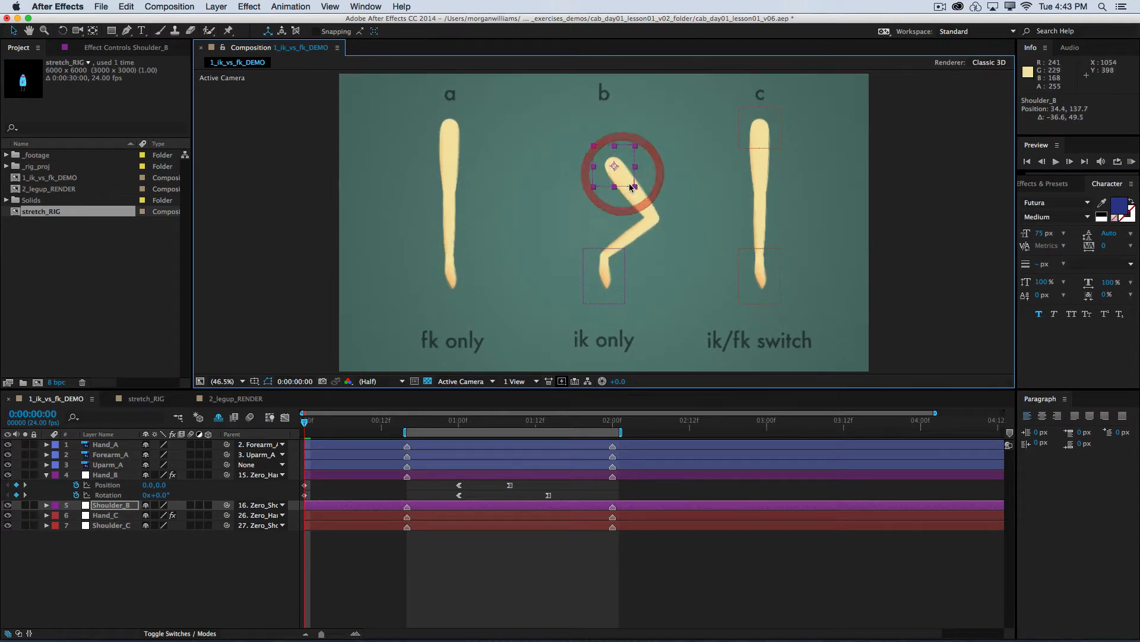
pyautogui.press('super+z')
pyautogui.press('super+z')
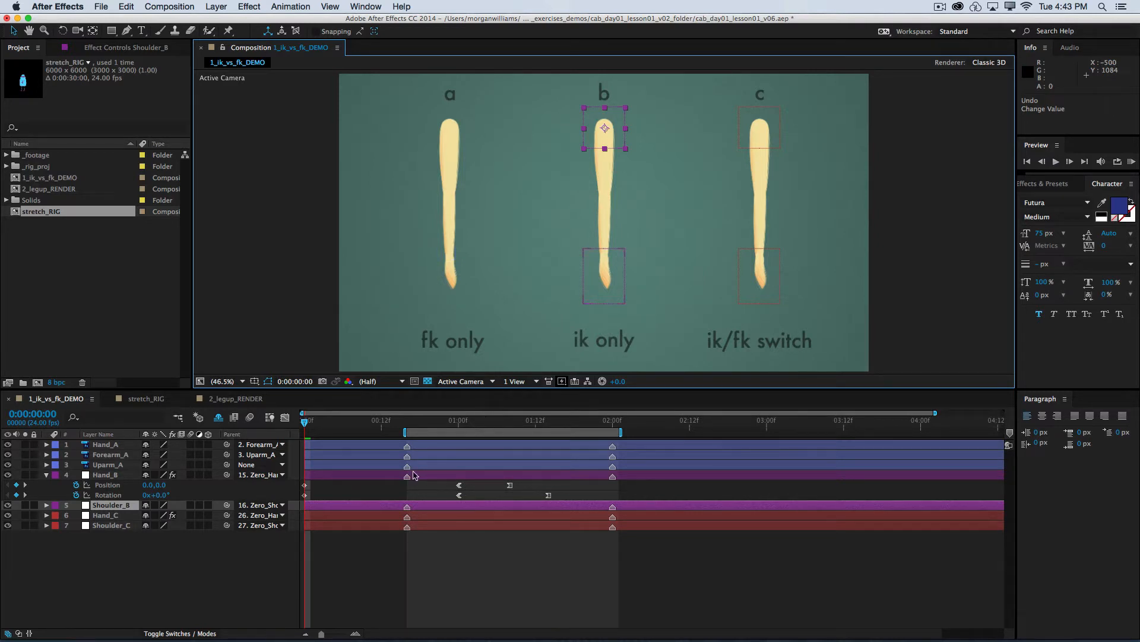
# Collapse Hand_B's keyframed properties, and show its effect controls in a separate panel beside the composition view
pyautogui.click(421, 492)
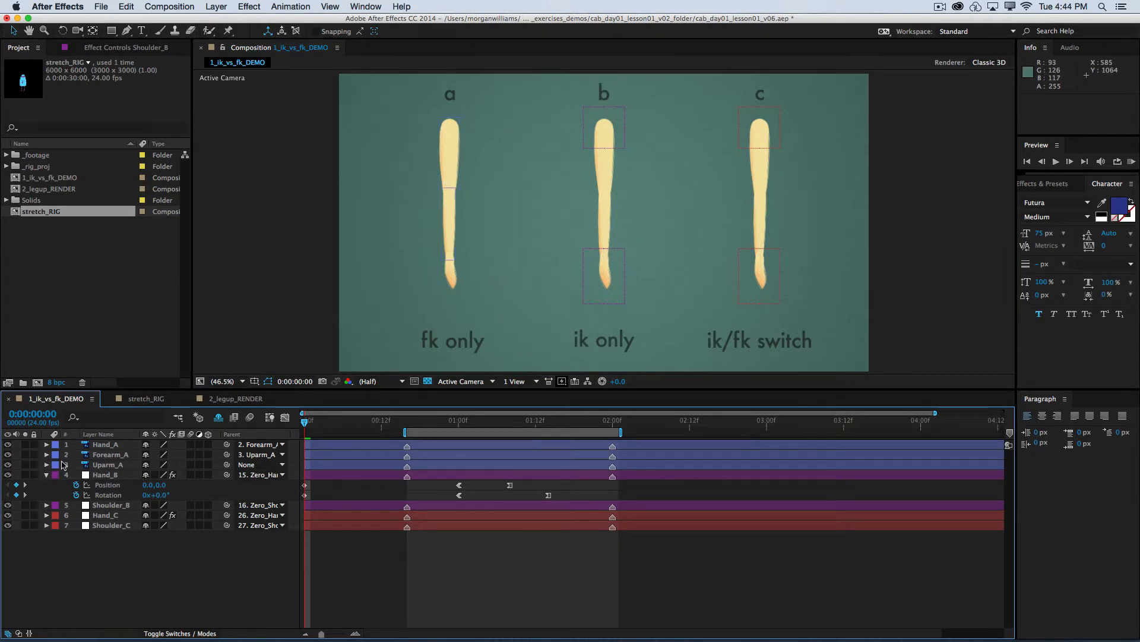
pyautogui.click(46, 475)
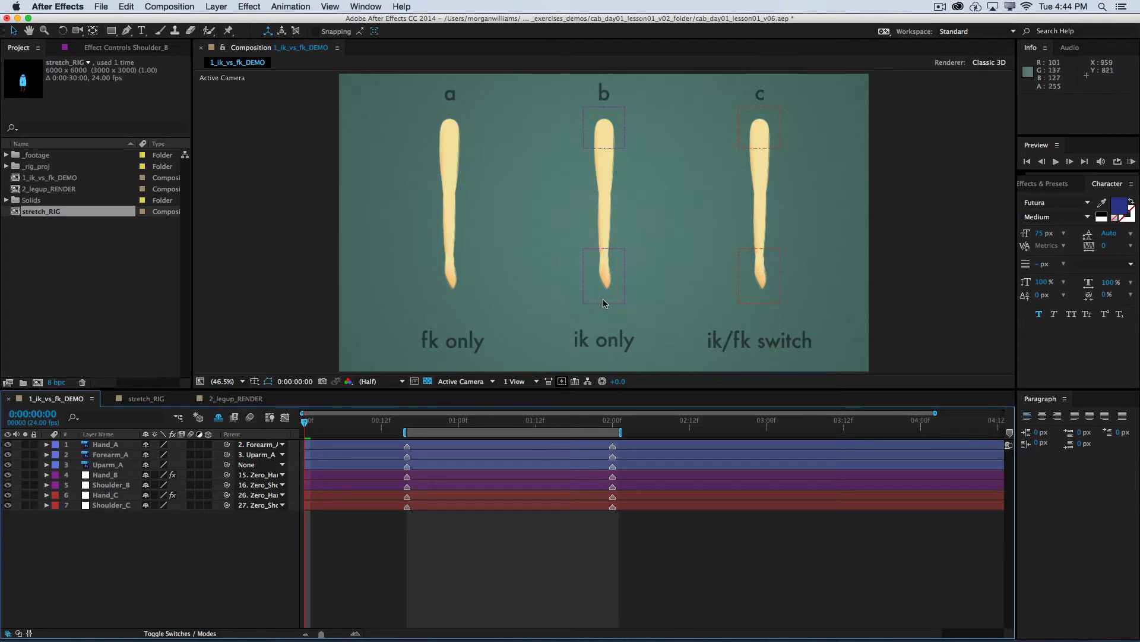
pyautogui.click(602, 261)
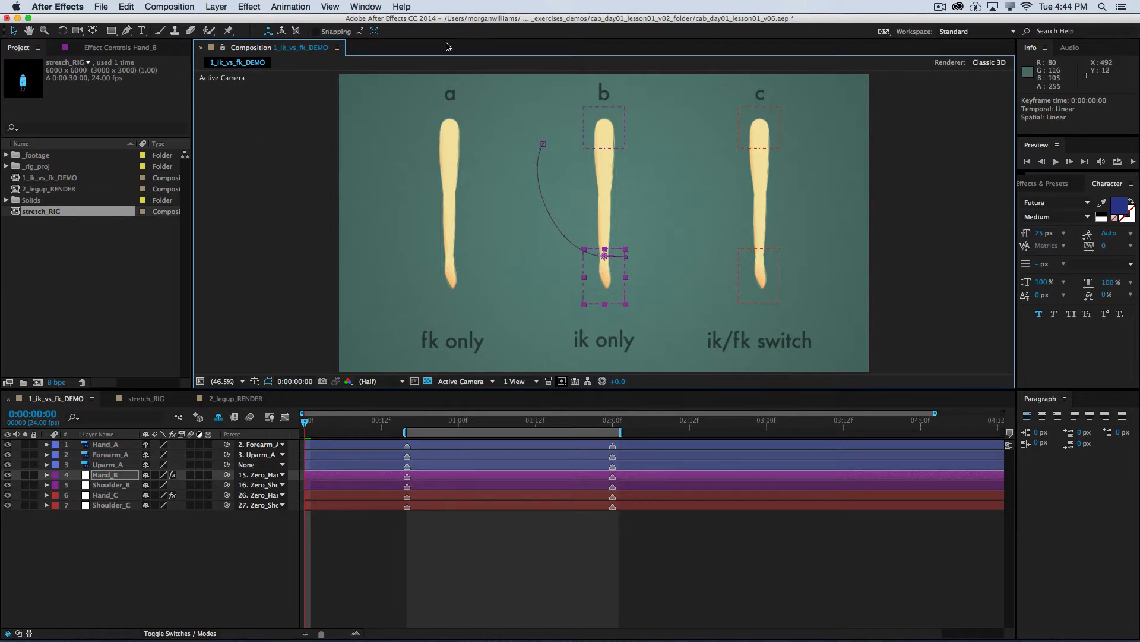
pyautogui.click(364, 5)
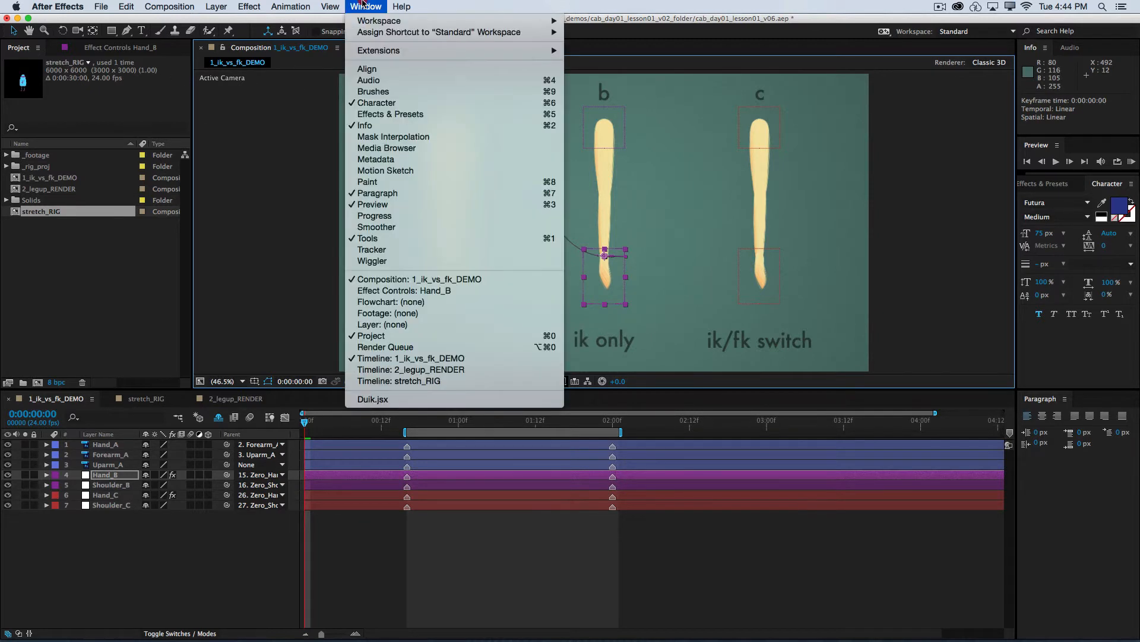
pyautogui.click(459, 291)
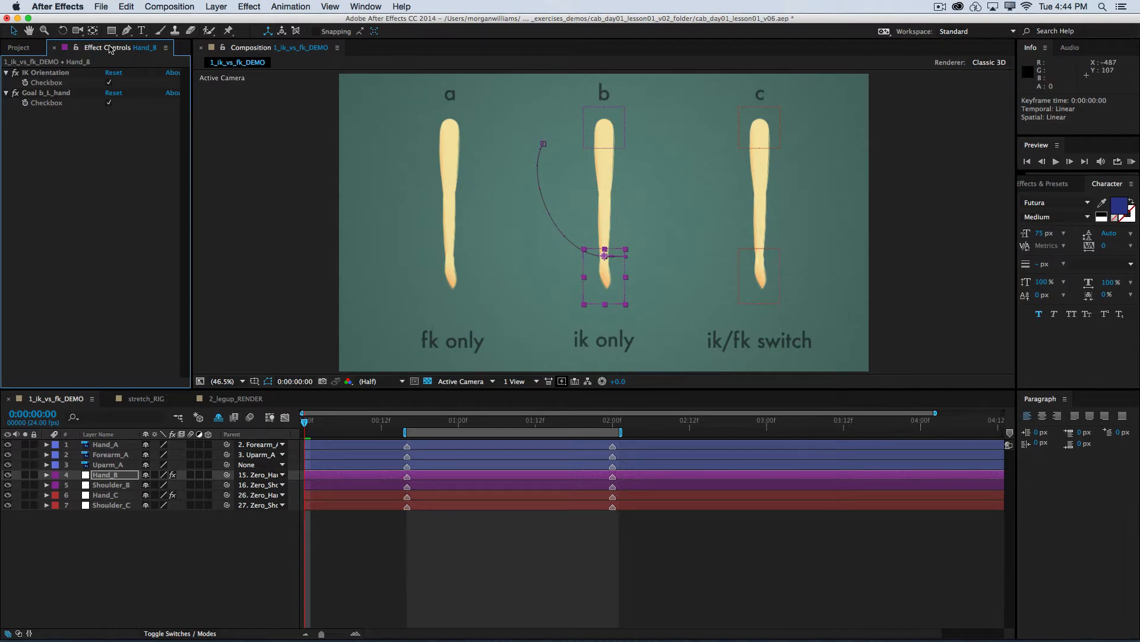
pyautogui.moveTo(103, 51); pyautogui.dragTo(207, 149)
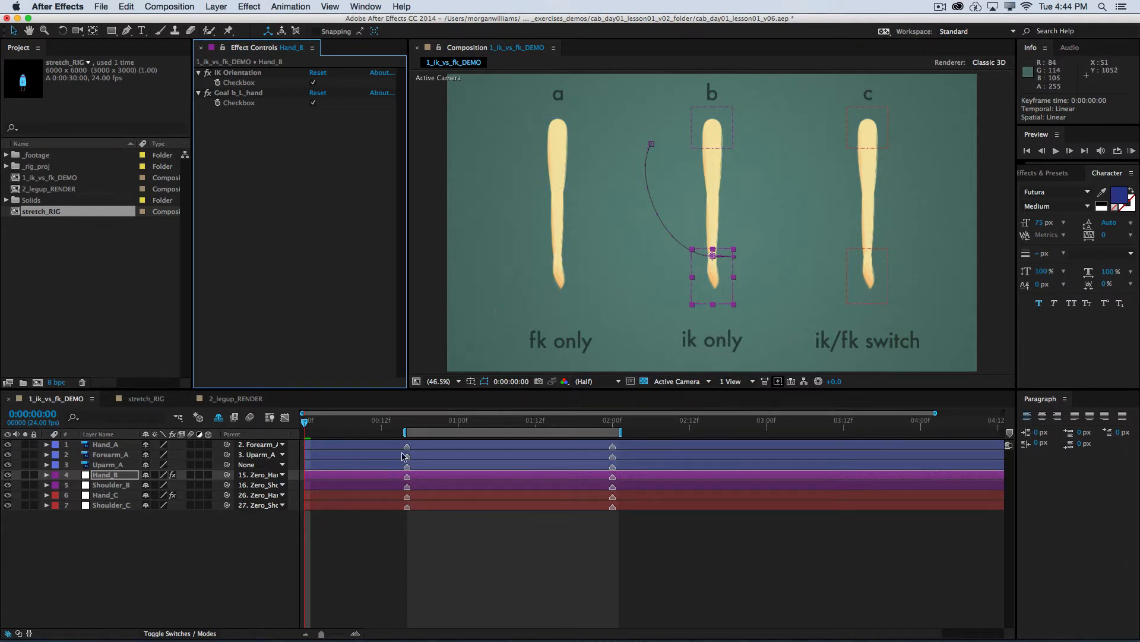
pyautogui.click(416, 561)
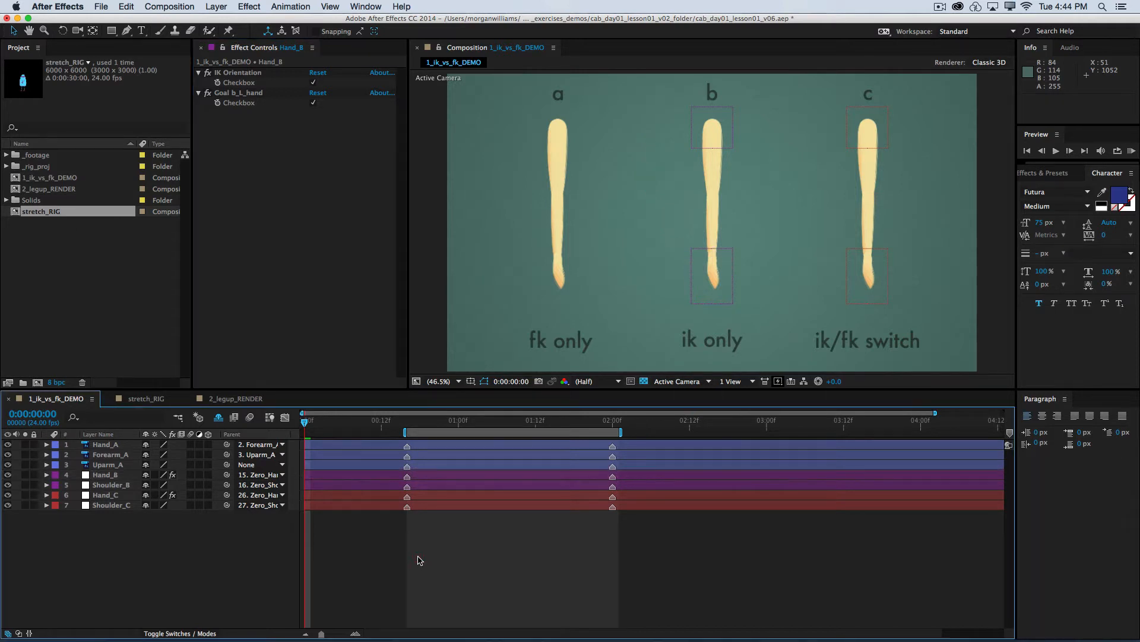
# Test the bend of the "ik only" arm by moving Hand_B around to about -41, -202, and undo the moves
pyautogui.click(712, 286)
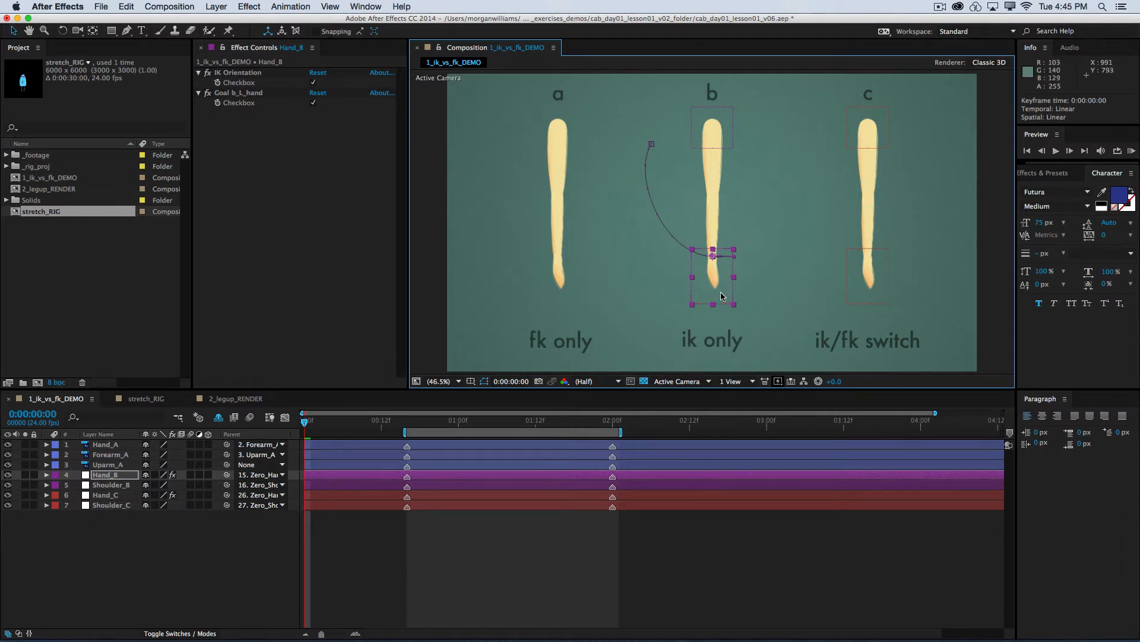
pyautogui.moveTo(722, 296); pyautogui.dragTo(673, 258)
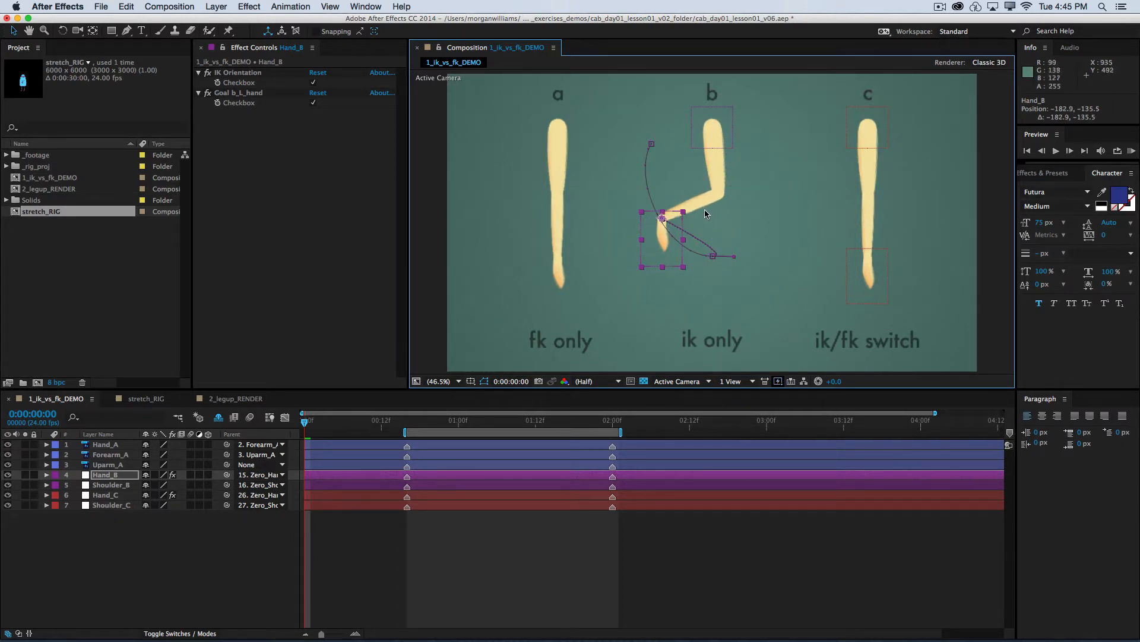
pyautogui.moveTo(673, 255); pyautogui.dragTo(746, 279)
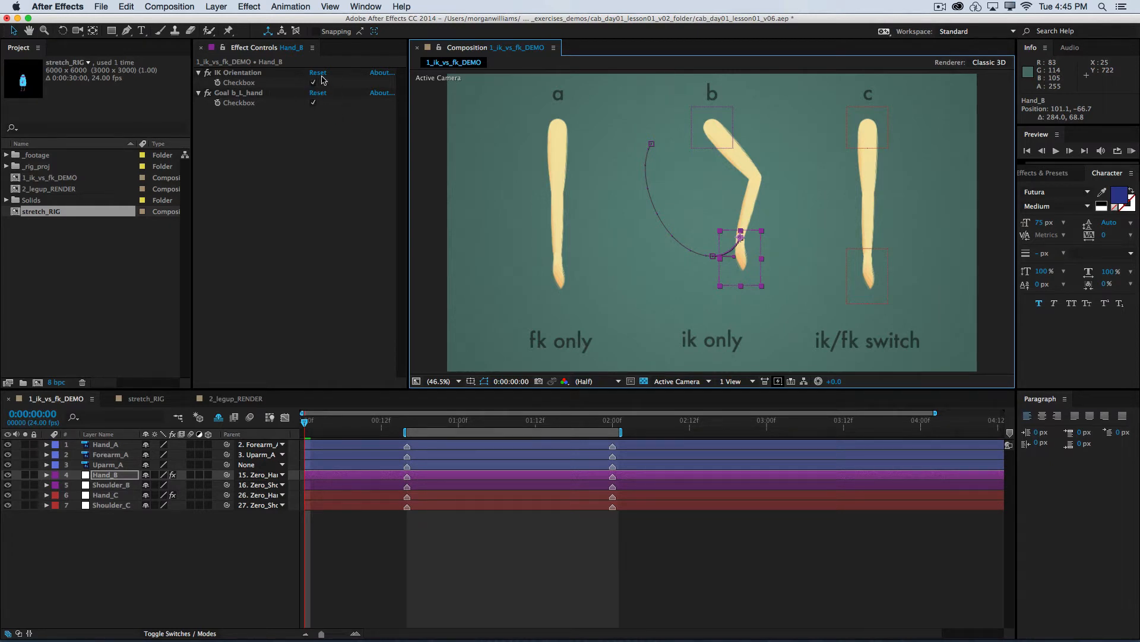
pyautogui.click(313, 82)
pyautogui.moveTo(757, 255); pyautogui.dragTo(718, 217)
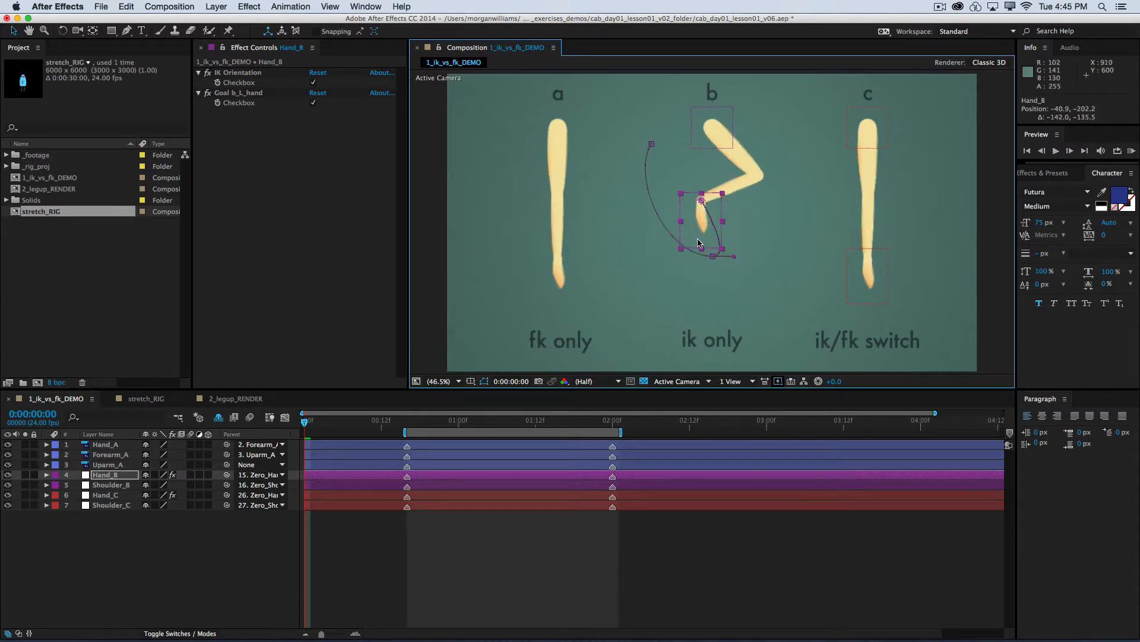
pyautogui.press('super+z')
pyautogui.press('super+z')
pyautogui.press('super+z')
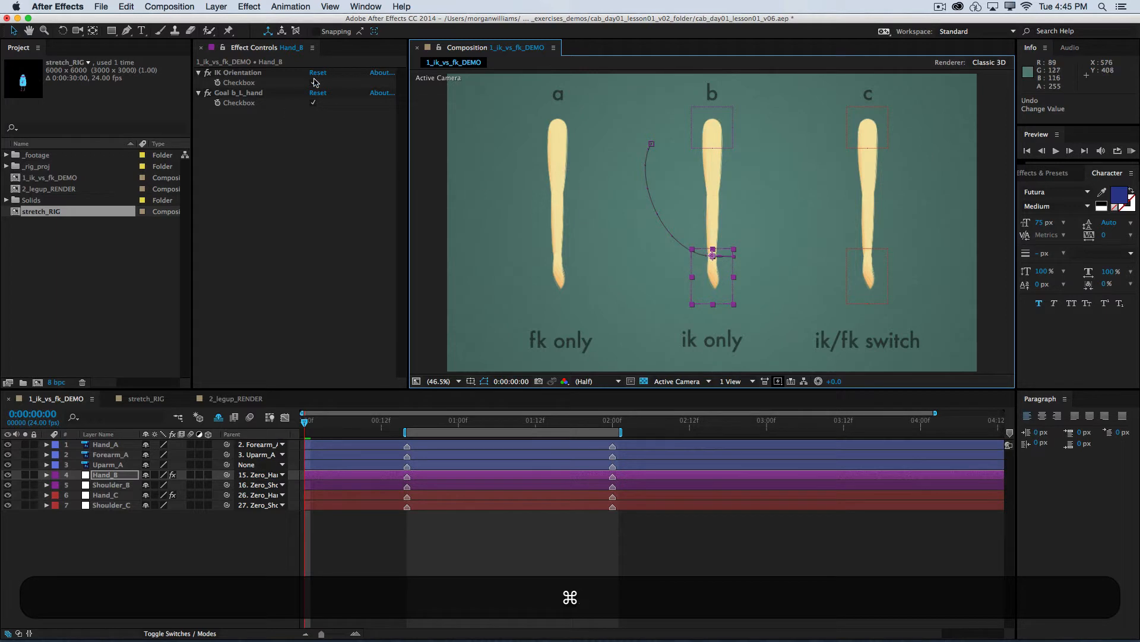
# Bend the "ik only" arm with Hand_B, turn its IK Orientation off, move it to about 43, -80, and turn IK Orientation back on
pyautogui.click(705, 278)
pyautogui.moveTo(705, 278); pyautogui.dragTo(695, 246)
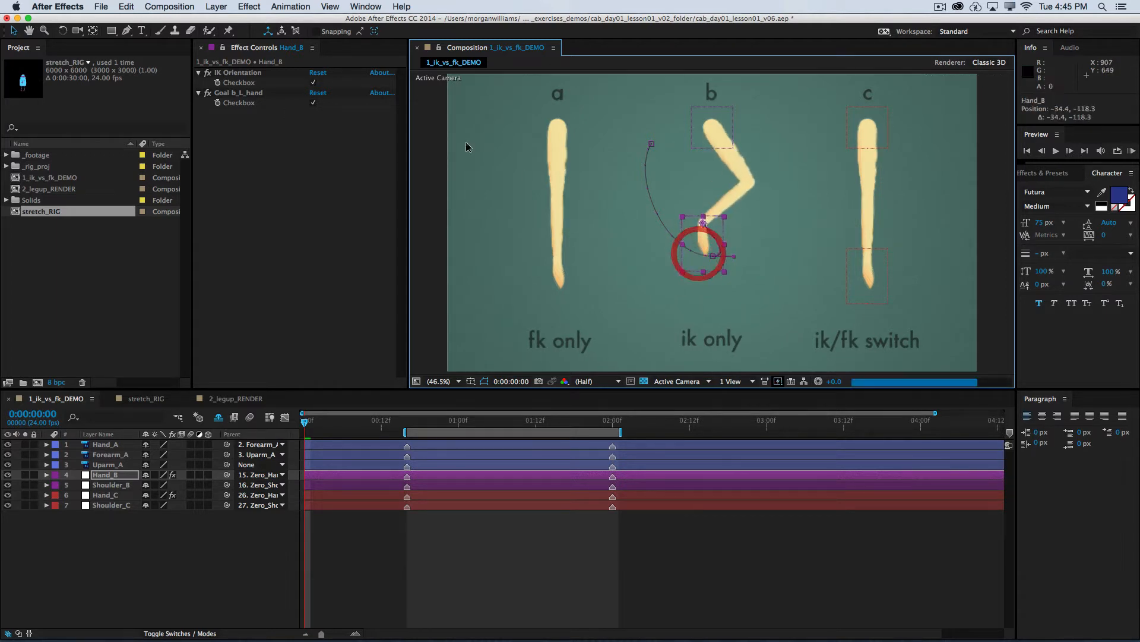
pyautogui.click(313, 82)
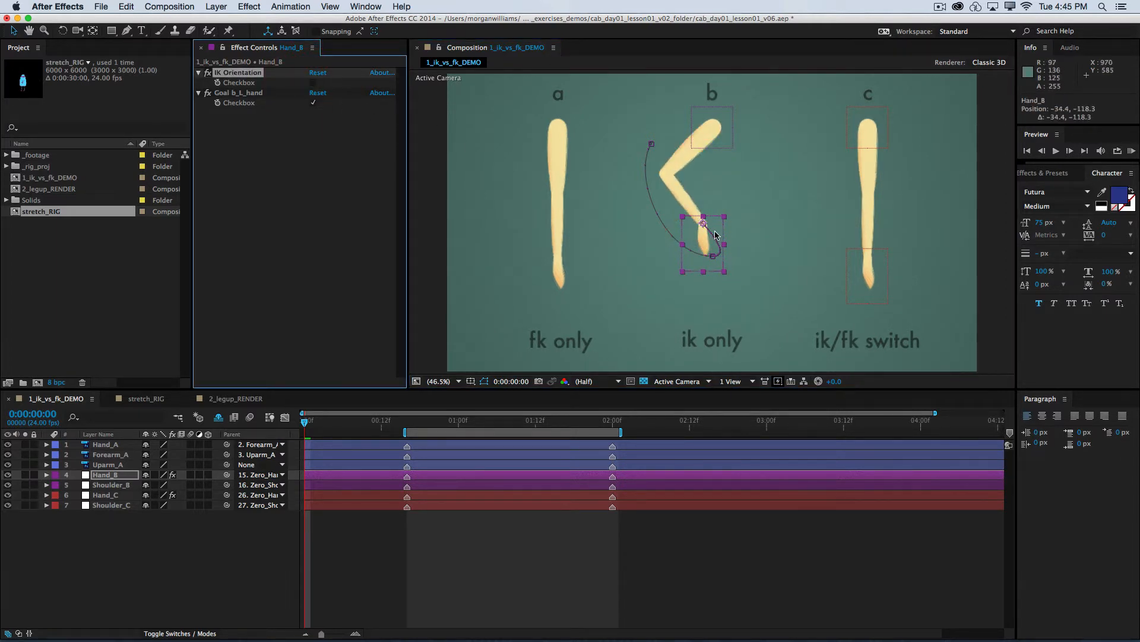
pyautogui.moveTo(702, 244)
pyautogui.mouseDown()
pyautogui.moveTo(713, 227)
pyautogui.moveTo(736, 245)
pyautogui.moveTo(685, 267)
pyautogui.moveTo(719, 254)
pyautogui.mouseUp()
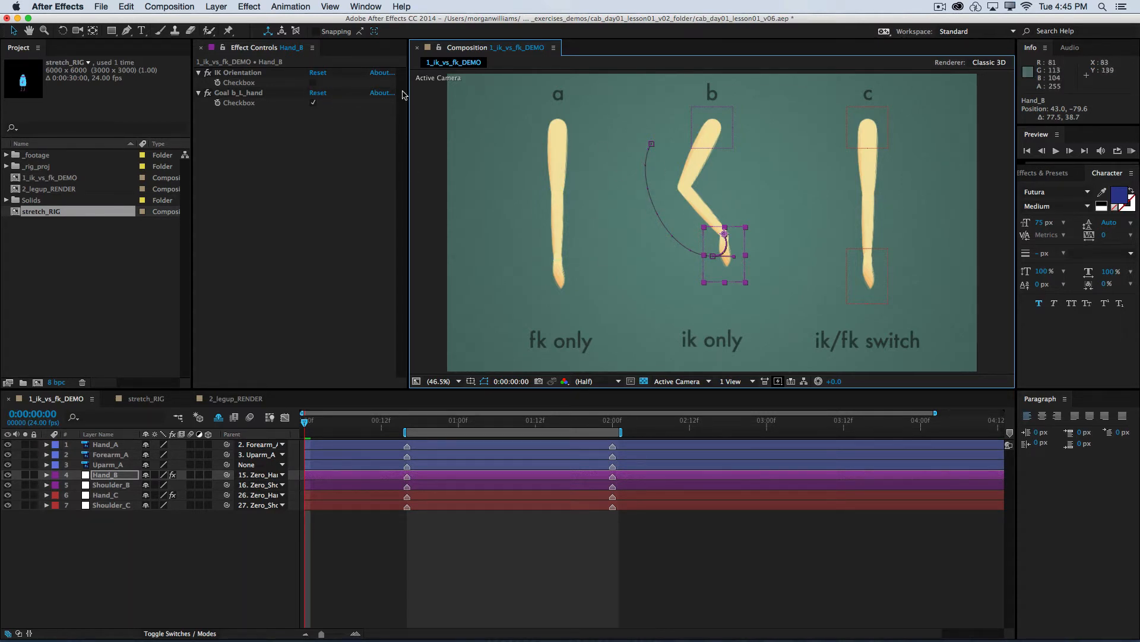
pyautogui.click(313, 83)
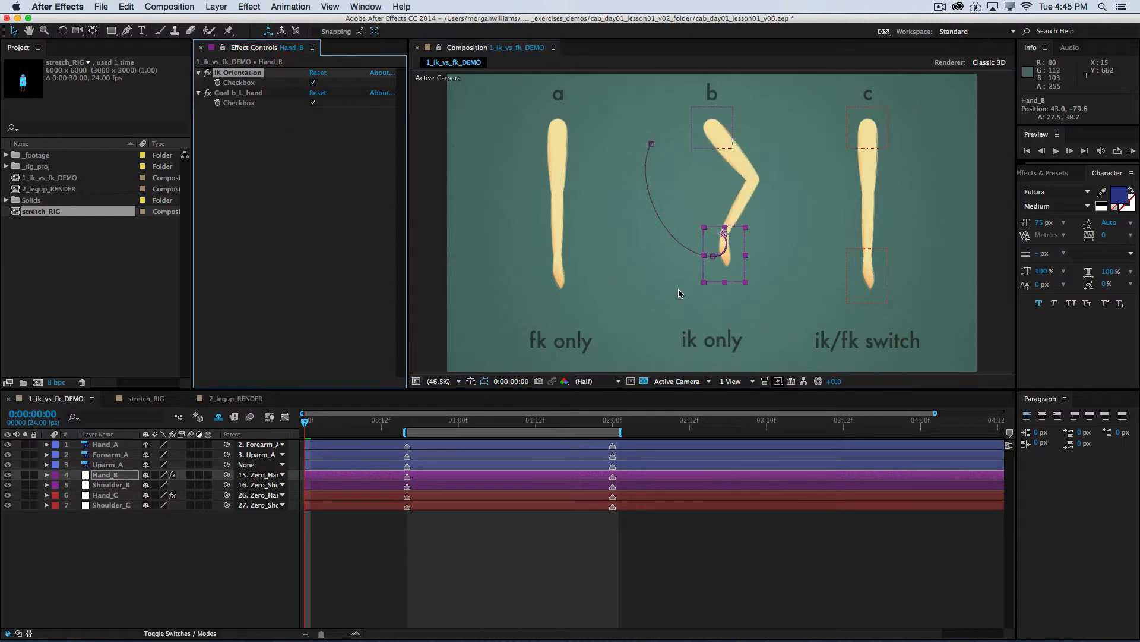
# Move the Hand_B controller around again, and undo all of its moves and IK Orientation changes
pyautogui.moveTo(702, 256); pyautogui.dragTo(698, 256)
pyautogui.moveTo(697, 261); pyautogui.dragTo(725, 277)
pyautogui.press('super+z')
pyautogui.press('super+z')
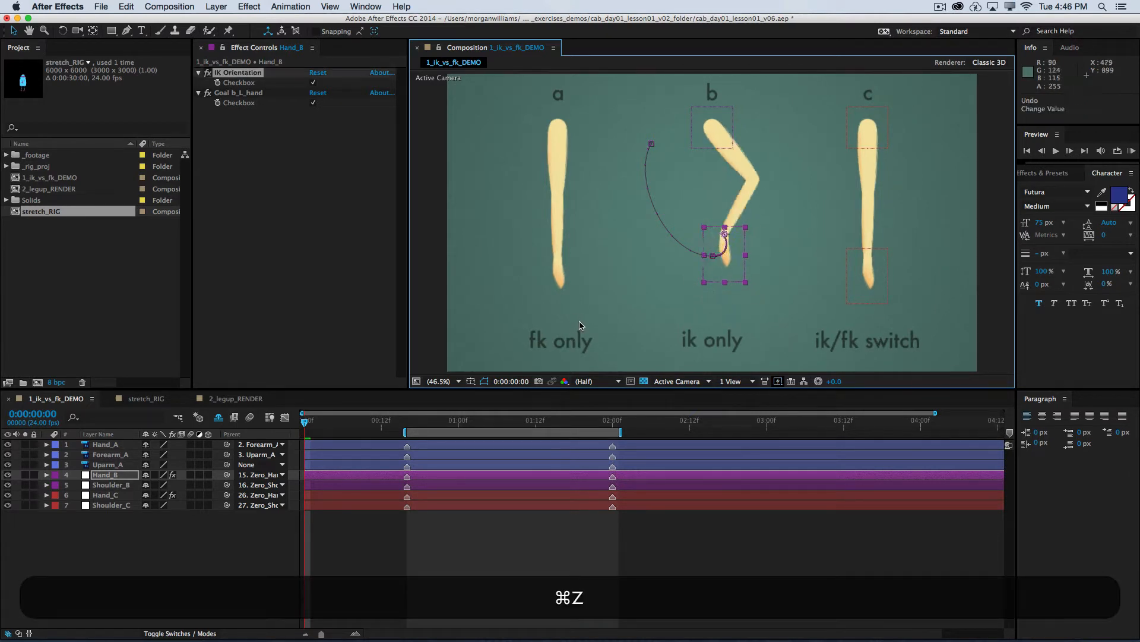
pyautogui.press('super+z')
pyautogui.press('super+z')
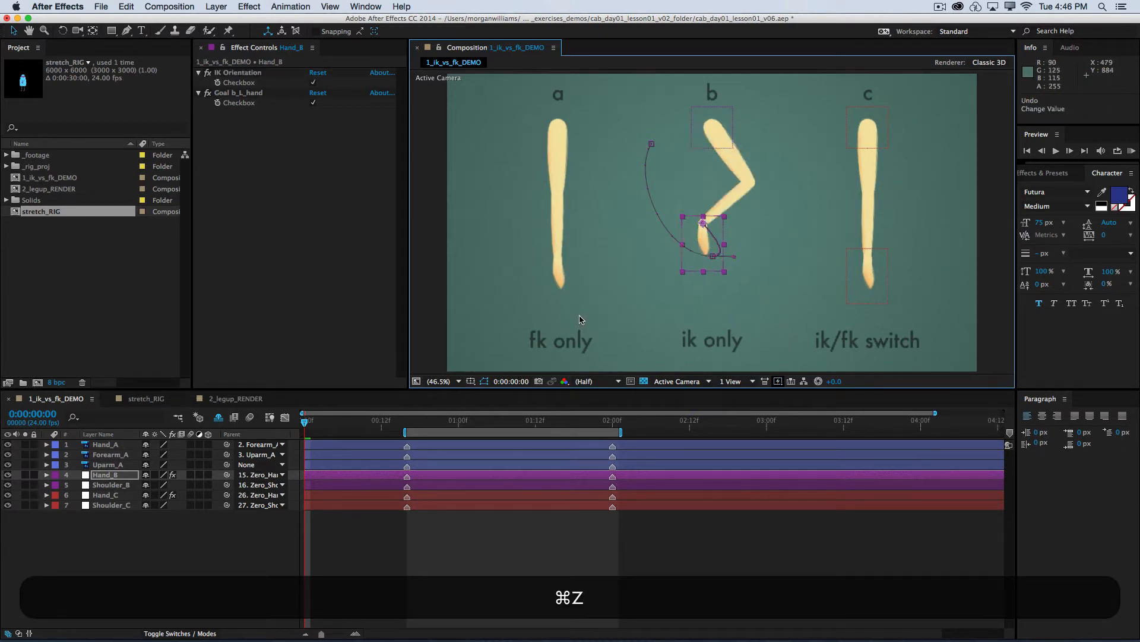
pyautogui.press('super+z')
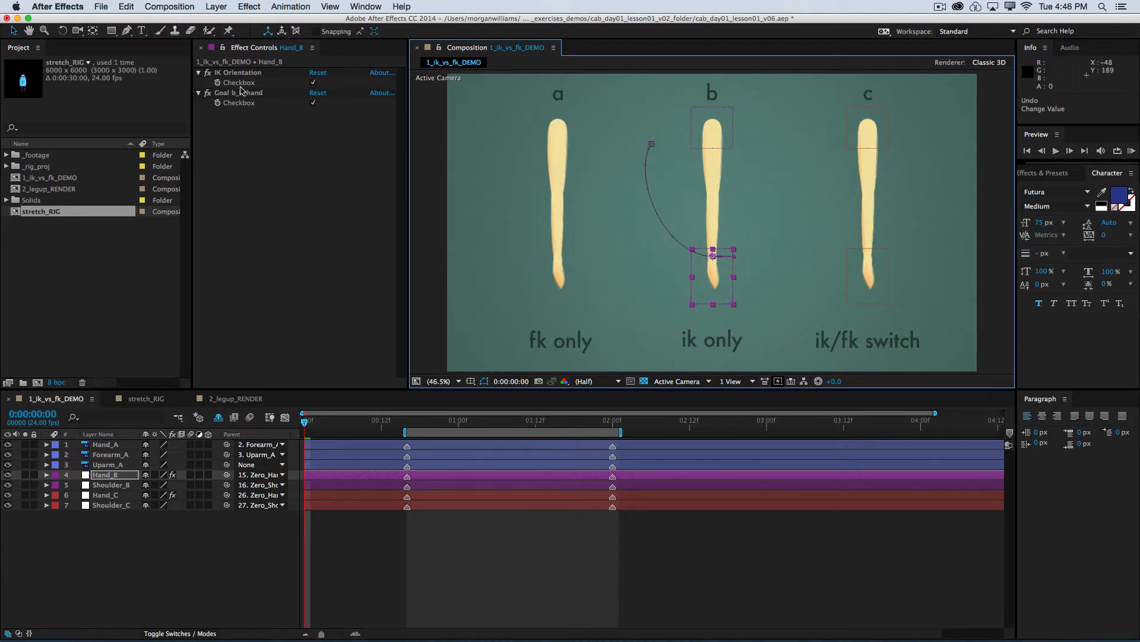
# Collapse Hand_B's Goal b_L_hand effect, deselect everything, and run a RAM preview of the composition's work area
pyautogui.click(198, 92)
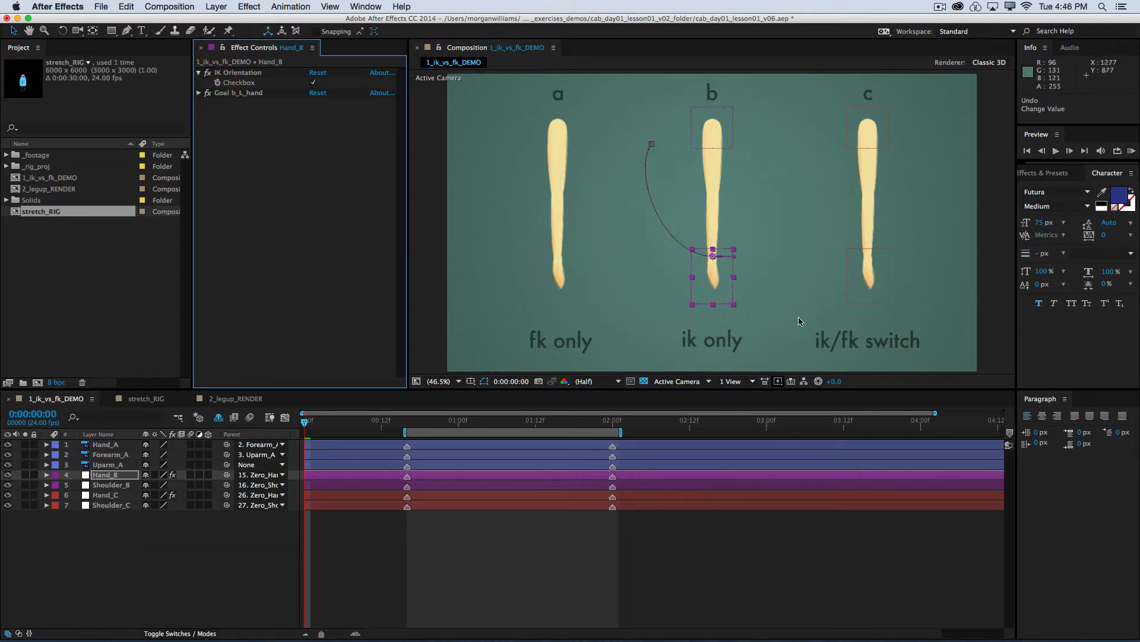
pyautogui.press('space')
pyautogui.click(643, 311)
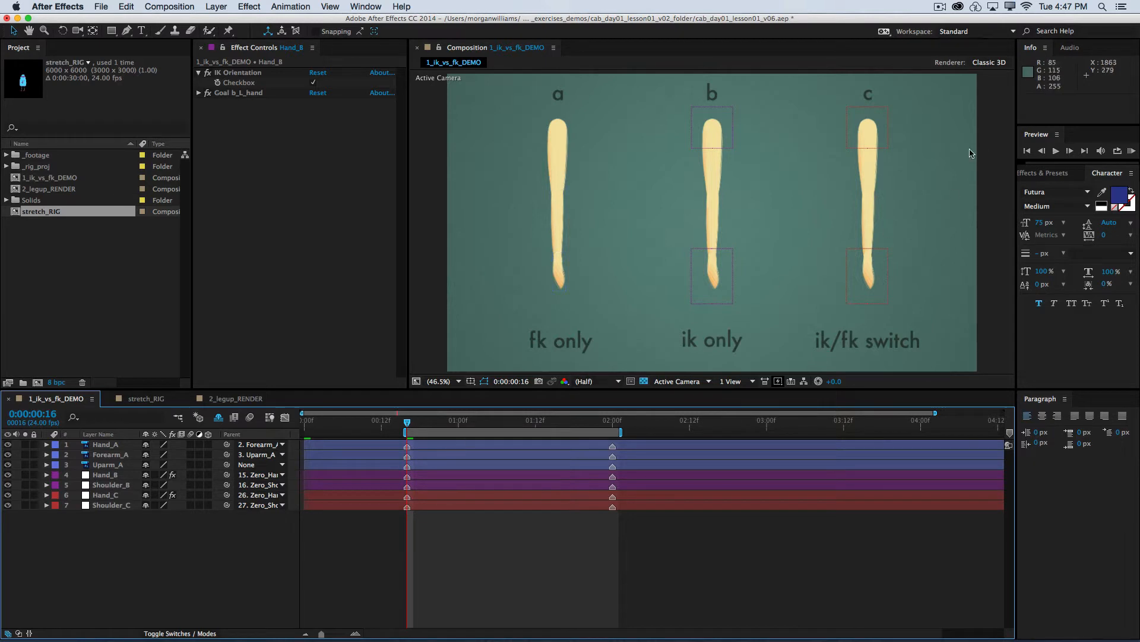
pyautogui.click(1131, 151)
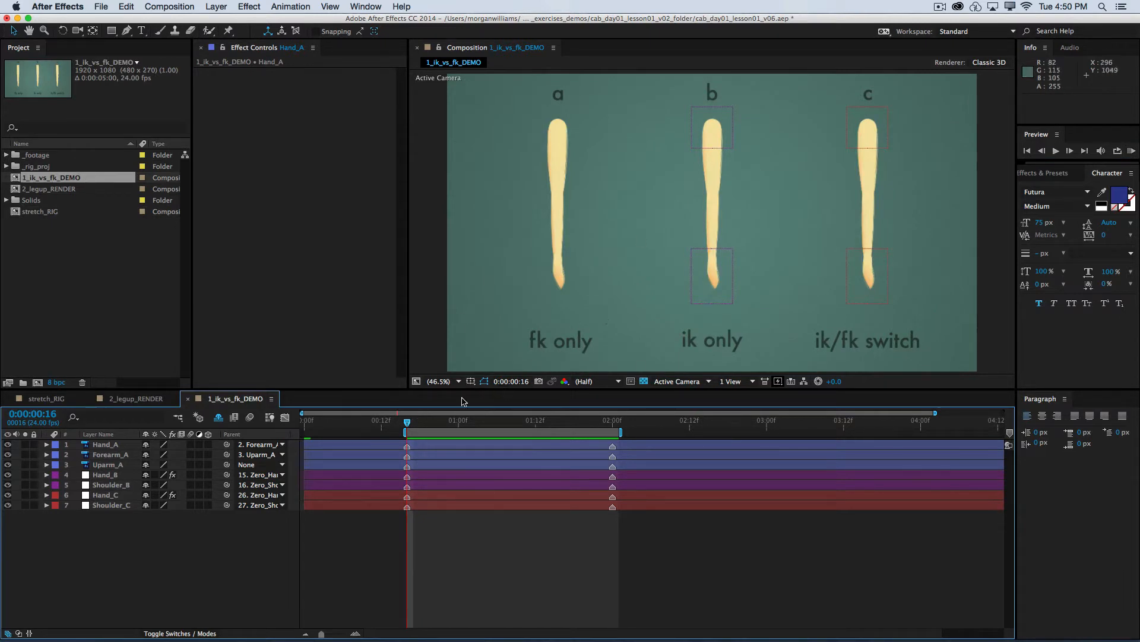
# Reveal the keyframed rotation properties of the "fk only" arm's three layers, Hand_A, Forearm_A and Uparm_A
pyautogui.click(108, 445)
pyautogui.keyDown('shift'); pyautogui.click(120, 464); pyautogui.keyUp('shift')
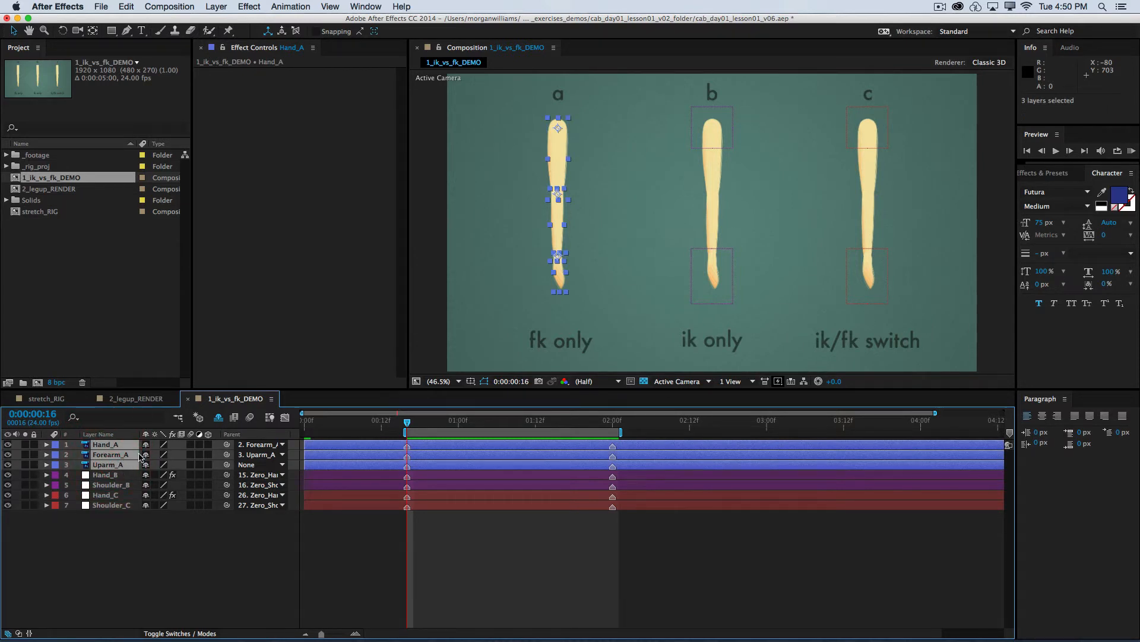
pyautogui.press('u')
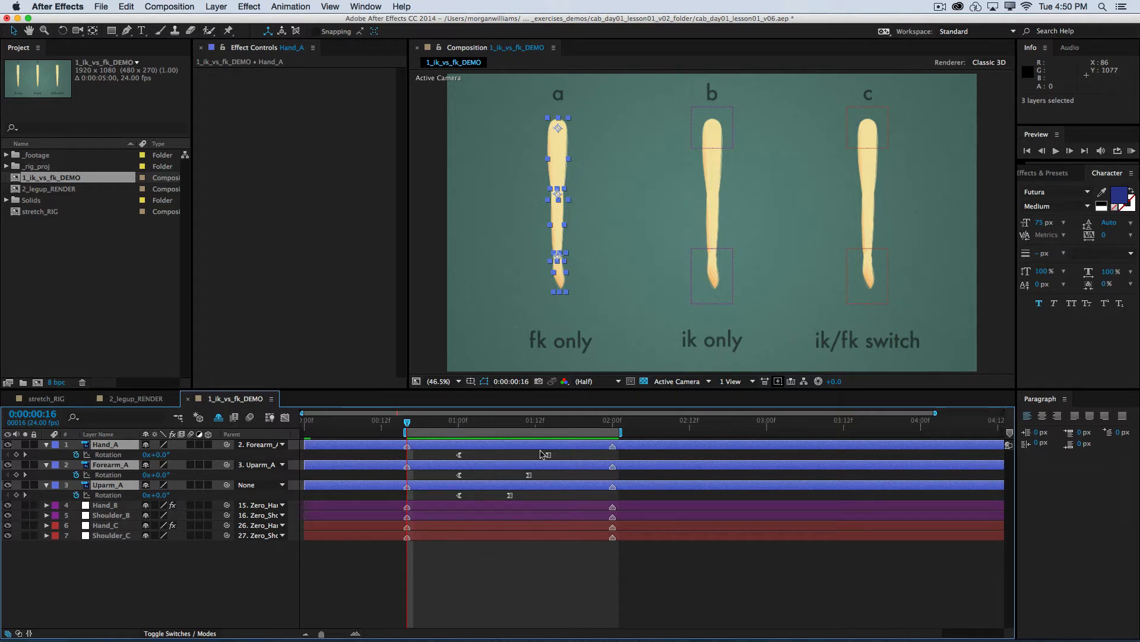
# Go through the "fk only" arm's rotation keyframes from 0:00:01:00 through 0:00:01:08, 0:00:01:11 and 0:00:01:14, ending at 0:00:01:18
pyautogui.click(460, 422)
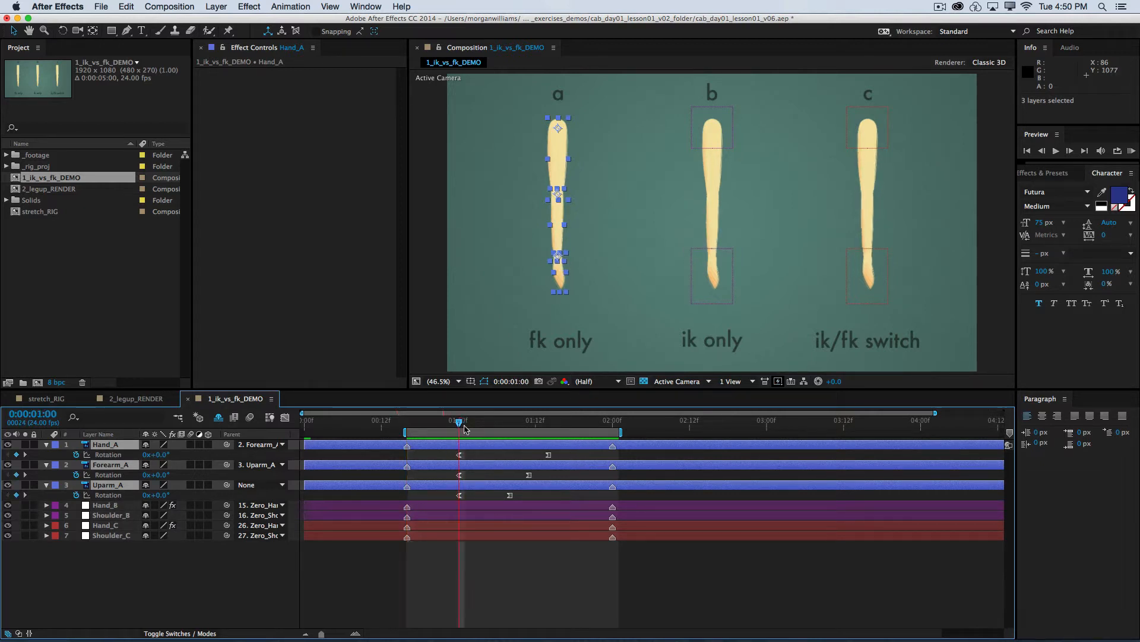
pyautogui.moveTo(460, 427); pyautogui.dragTo(512, 431)
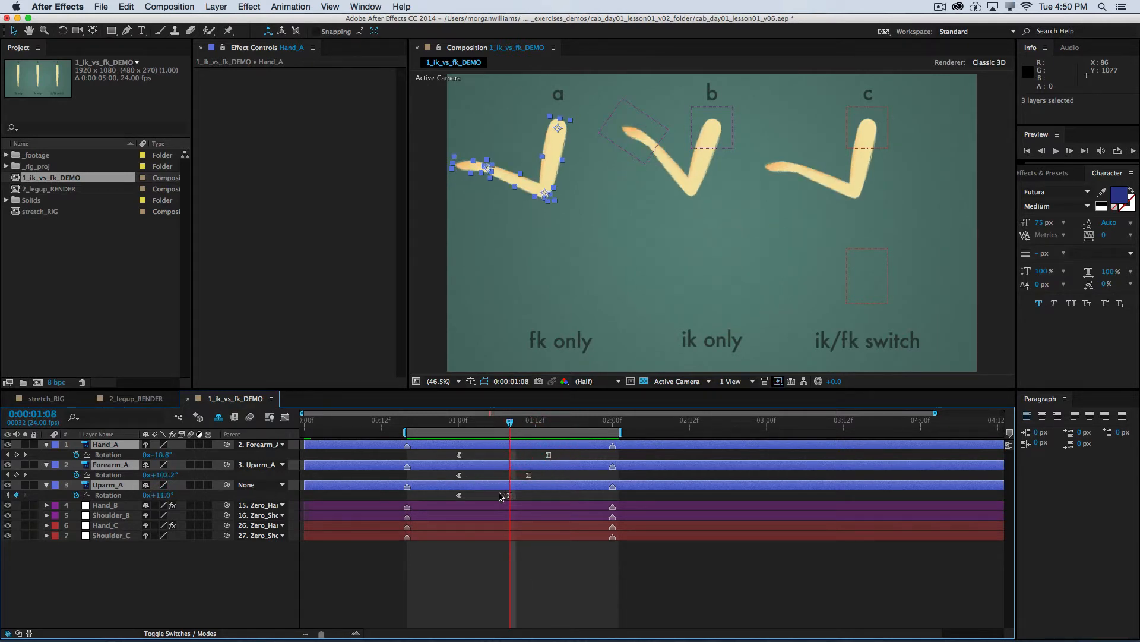
pyautogui.press('k')
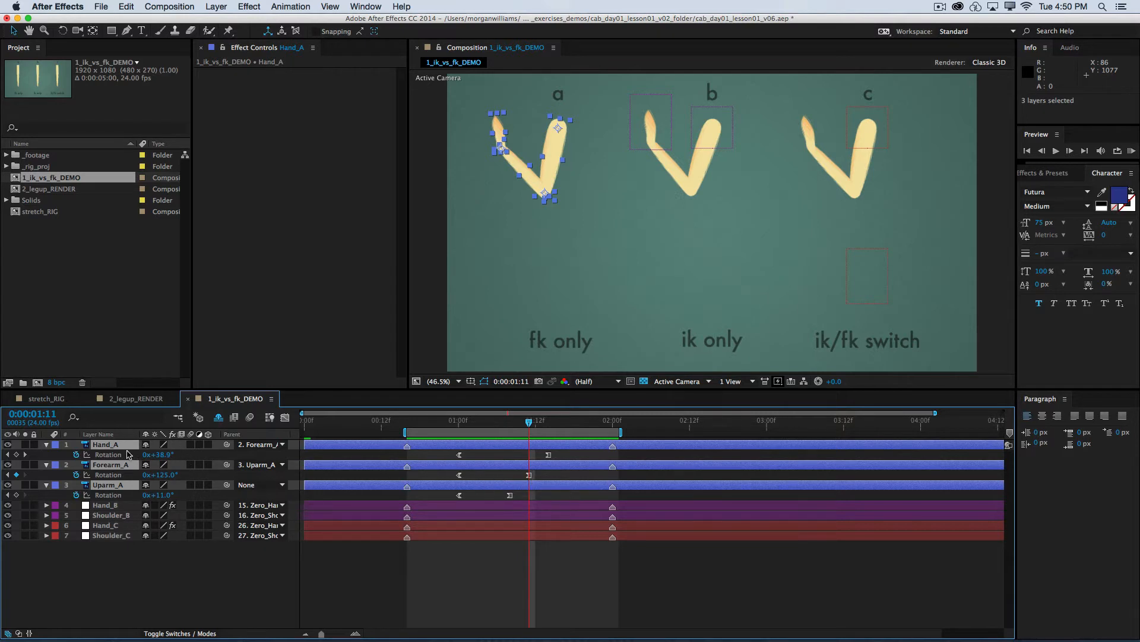
pyautogui.press('k')
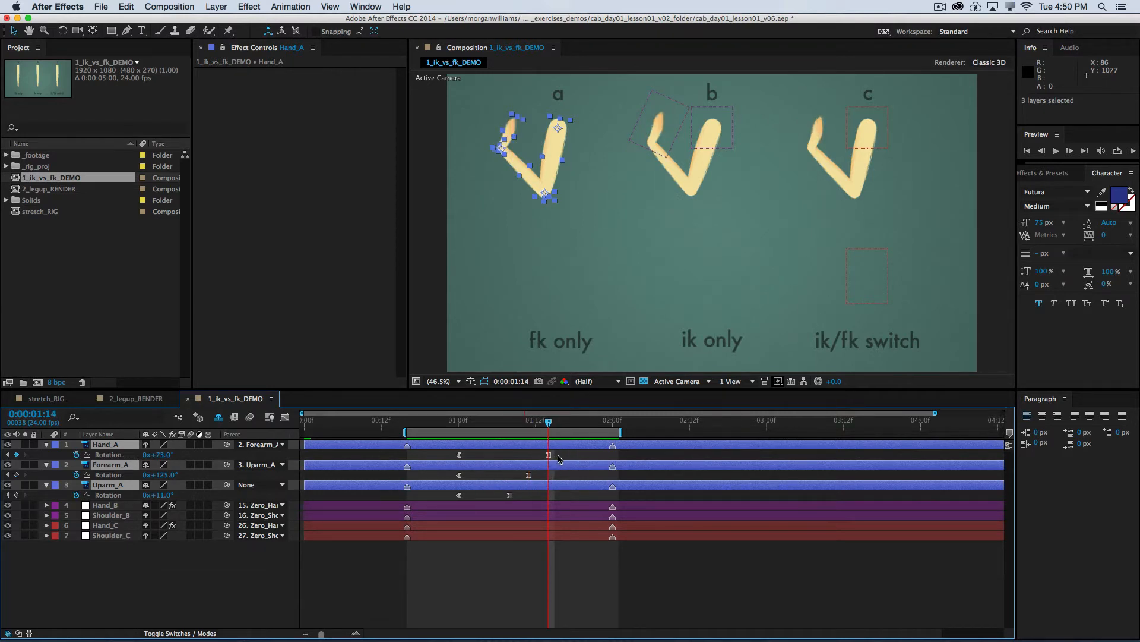
pyautogui.moveTo(468, 424); pyautogui.dragTo(537, 437)
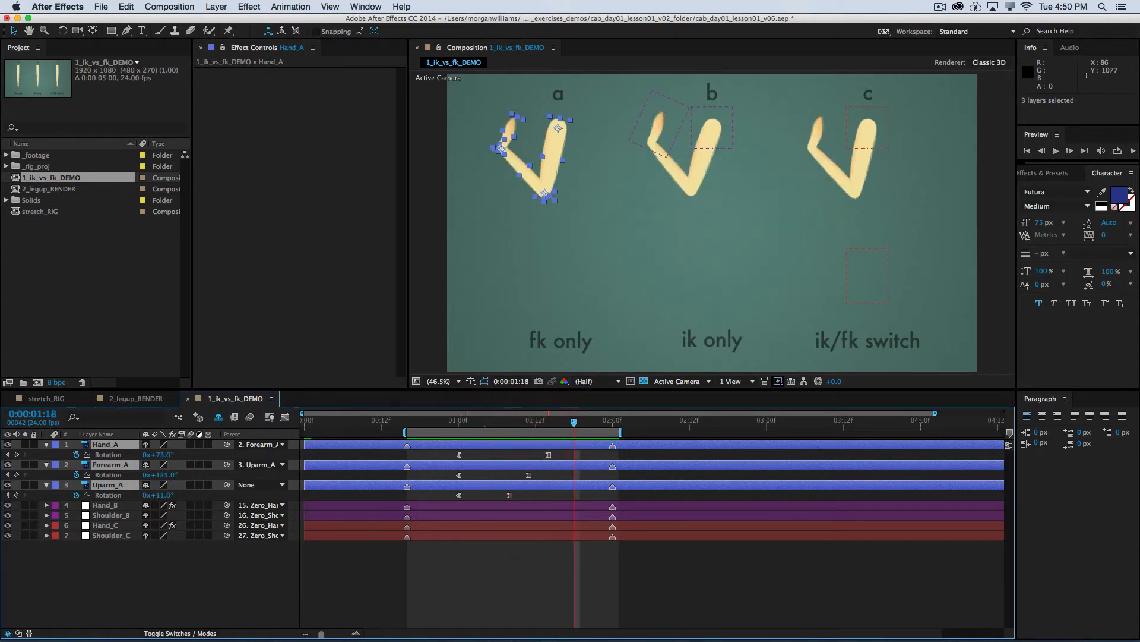
# Scrub the start of the arms' bend between 0:00:01:00 and 0:00:01:05, stopping at 0:00:01:04
pyautogui.click(464, 426)
pyautogui.moveTo(464, 426); pyautogui.dragTo(459, 424)
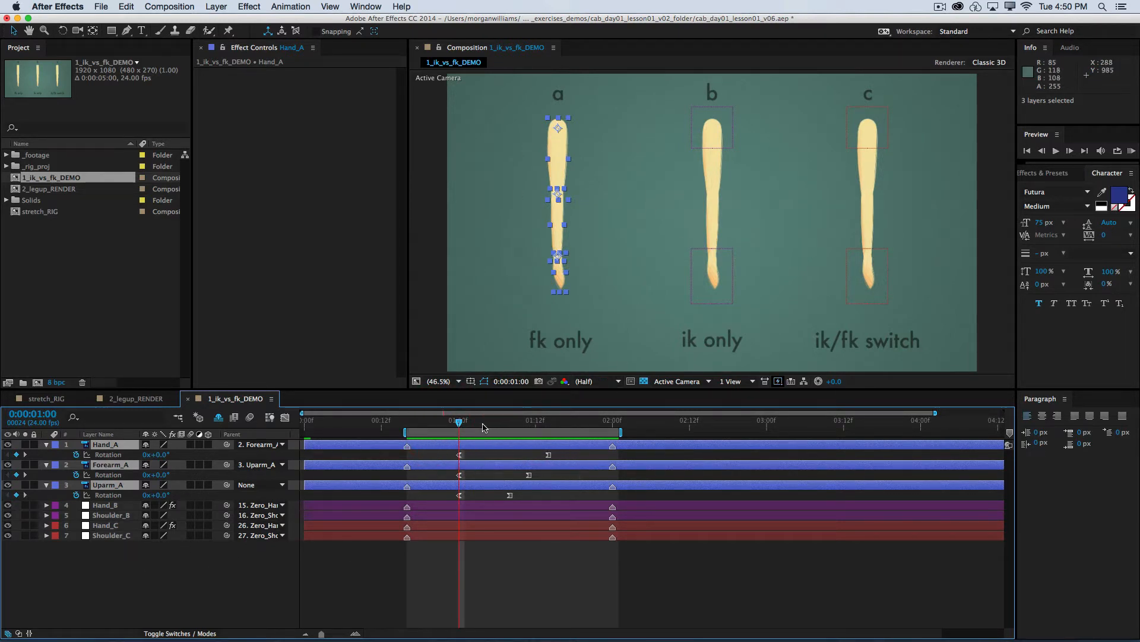
pyautogui.moveTo(484, 427)
pyautogui.mouseDown()
pyautogui.moveTo(532, 427)
pyautogui.moveTo(471, 427)
pyautogui.moveTo(492, 430)
pyautogui.mouseUp()
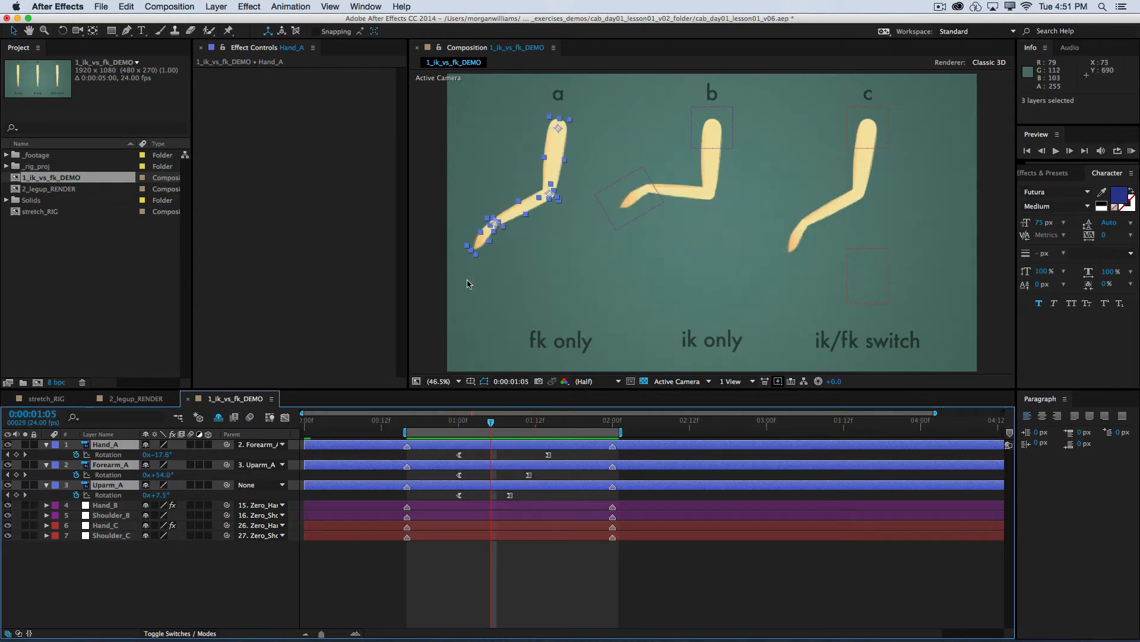
pyautogui.click(484, 425)
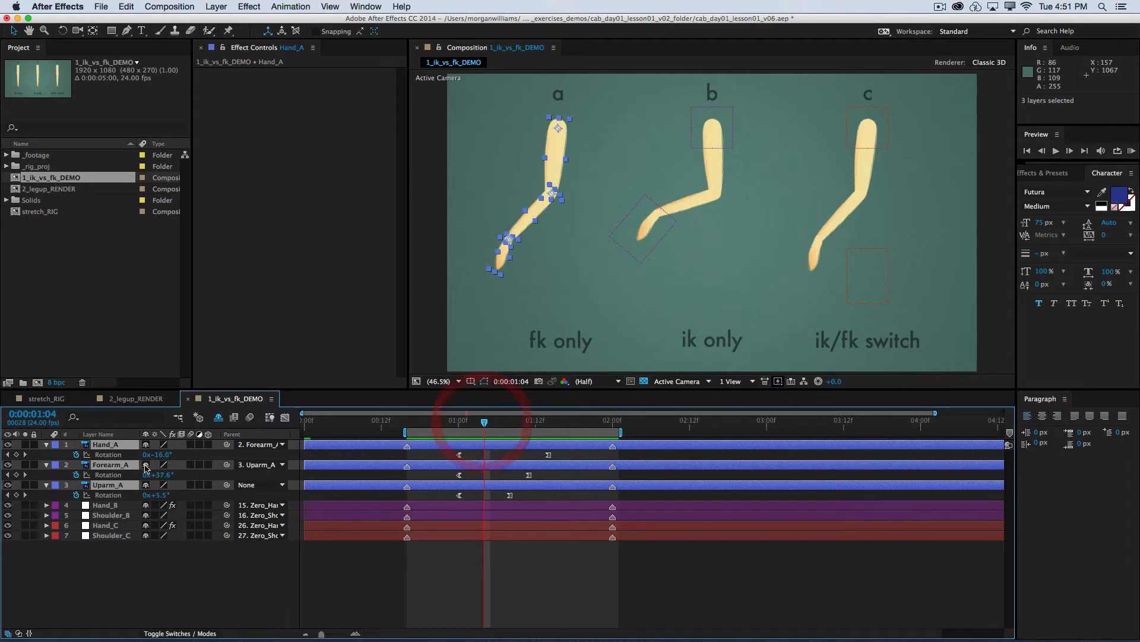
# Examine Hand_A's Rotation curve in the Graph Editor while scrubbing to 0:00:01:12, and return to the keyframe view
pyautogui.click(125, 567)
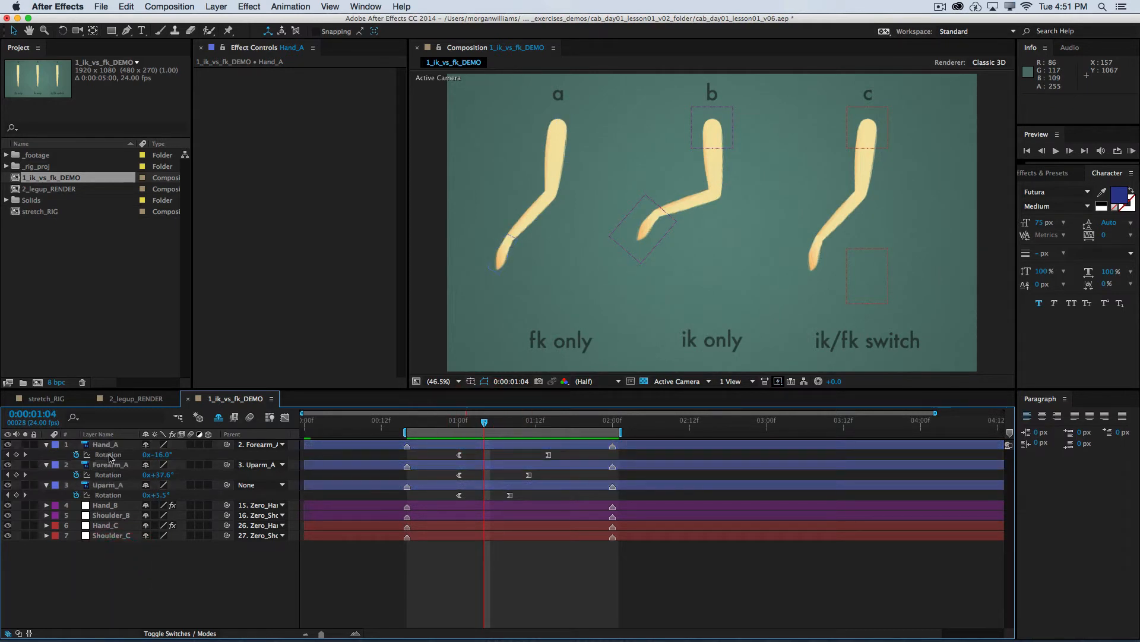
pyautogui.click(109, 455)
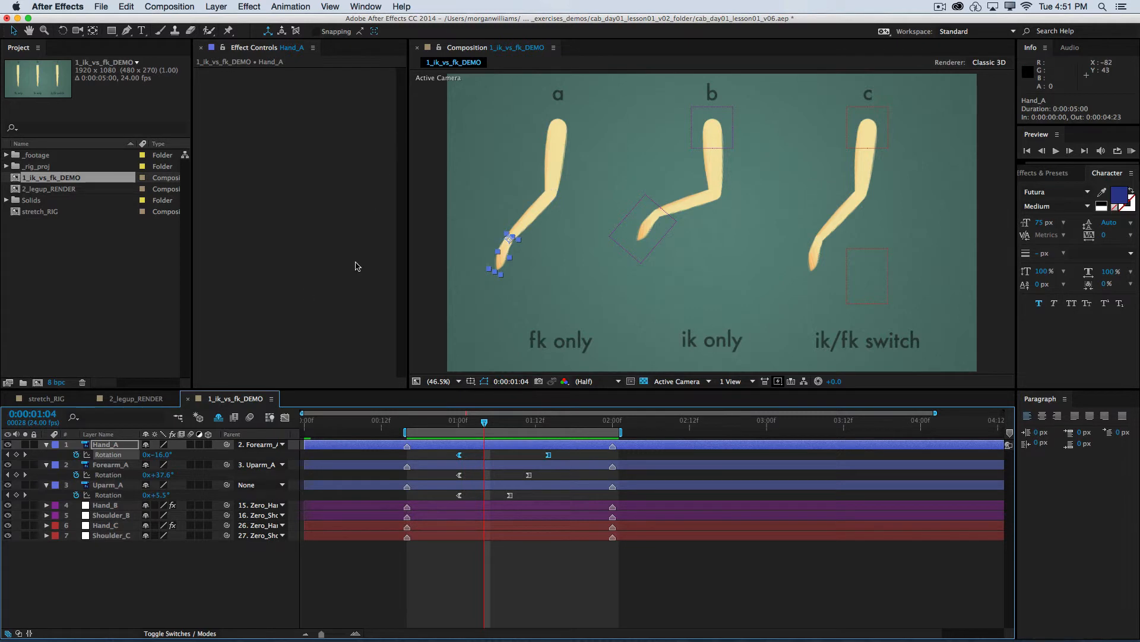
pyautogui.click(285, 418)
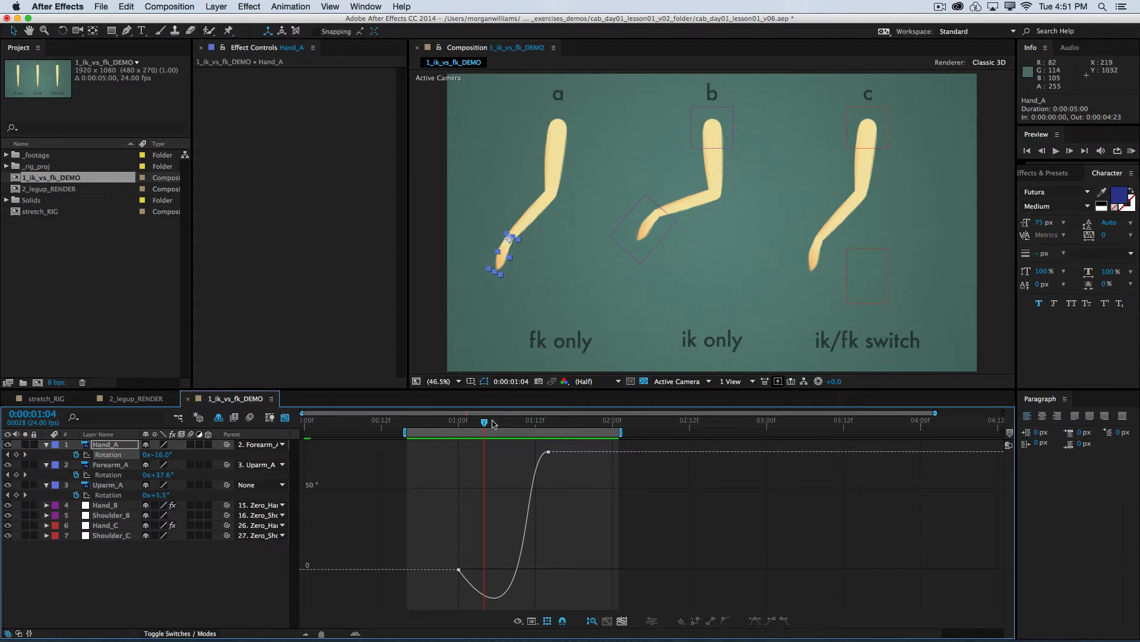
pyautogui.moveTo(485, 423); pyautogui.dragTo(536, 425)
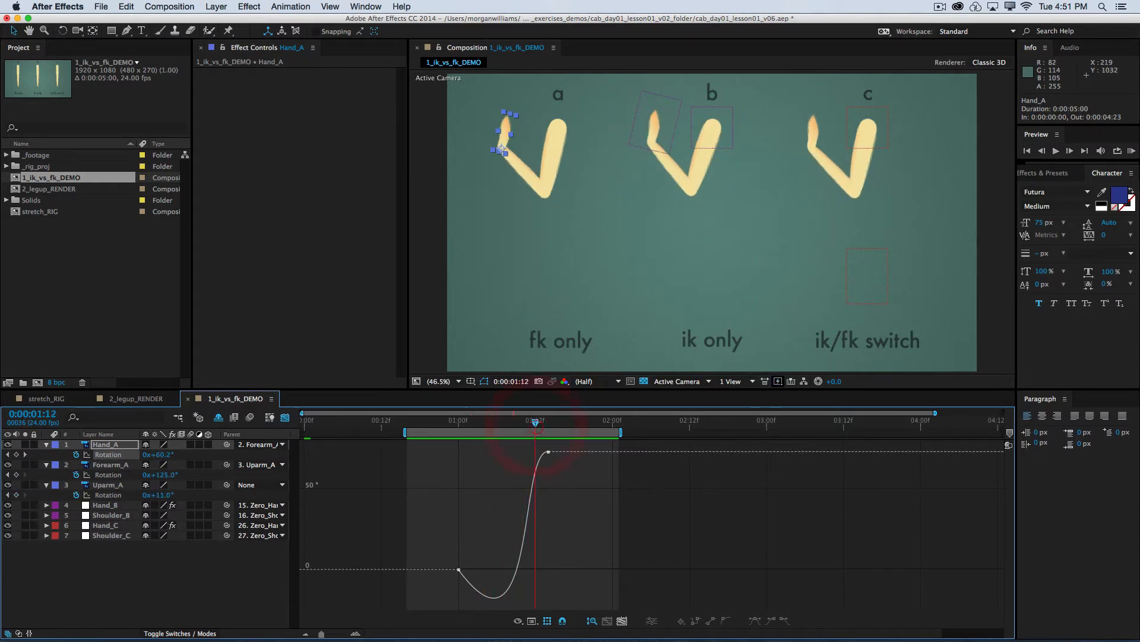
pyautogui.click(286, 417)
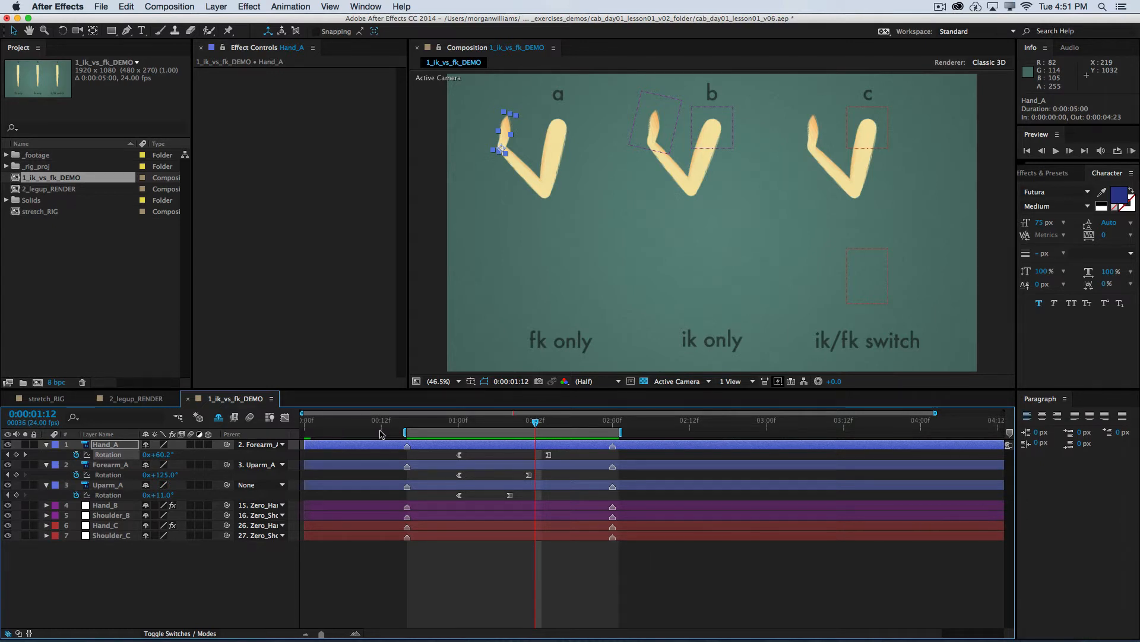
# Scrub back to 0:00:00:23, collapse the rotation properties of Hand_A, Forearm_A and Uparm_A, and deselect the layers
pyautogui.moveTo(449, 423); pyautogui.dragTo(478, 427)
pyautogui.moveTo(551, 431); pyautogui.dragTo(454, 444)
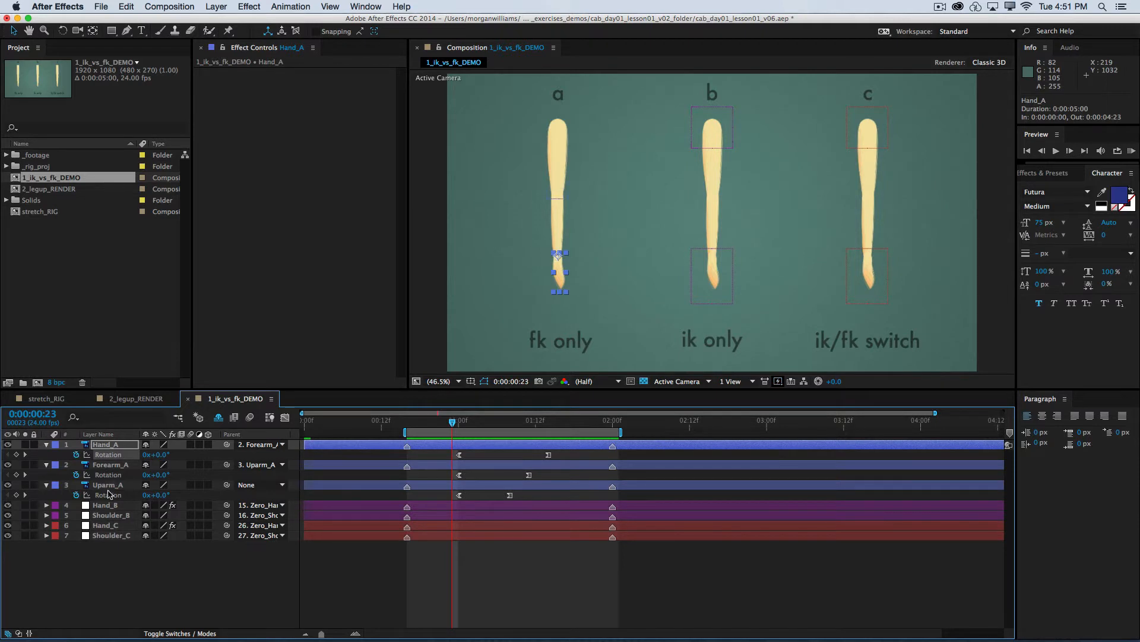
pyautogui.keyDown('shift'); pyautogui.click(107, 485); pyautogui.keyUp('shift')
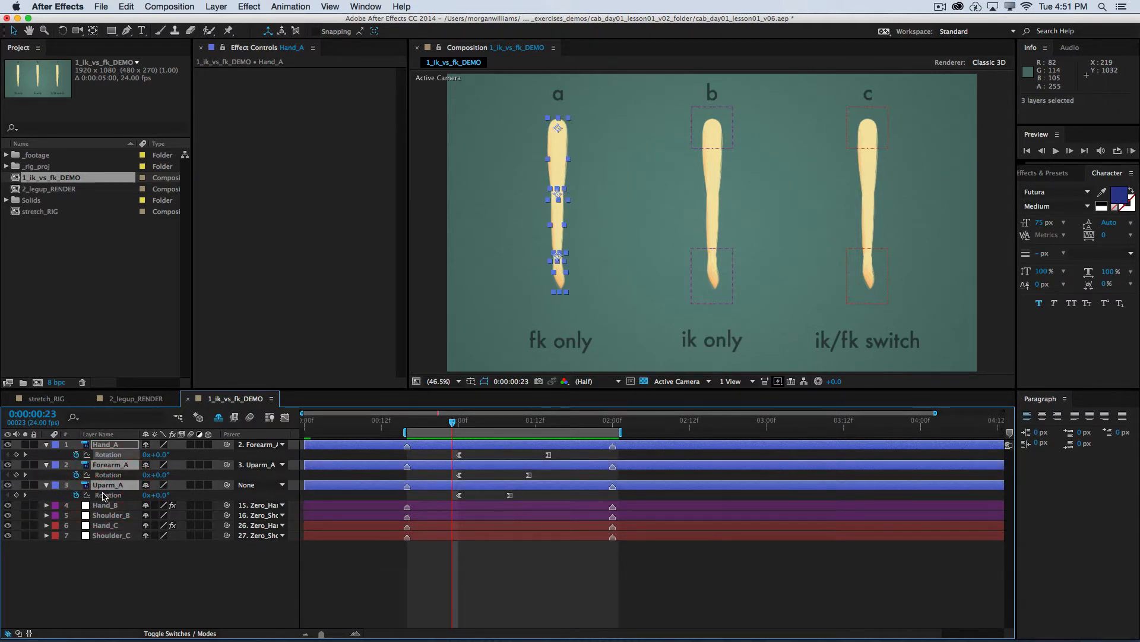
pyautogui.press('u')
pyautogui.click(141, 575)
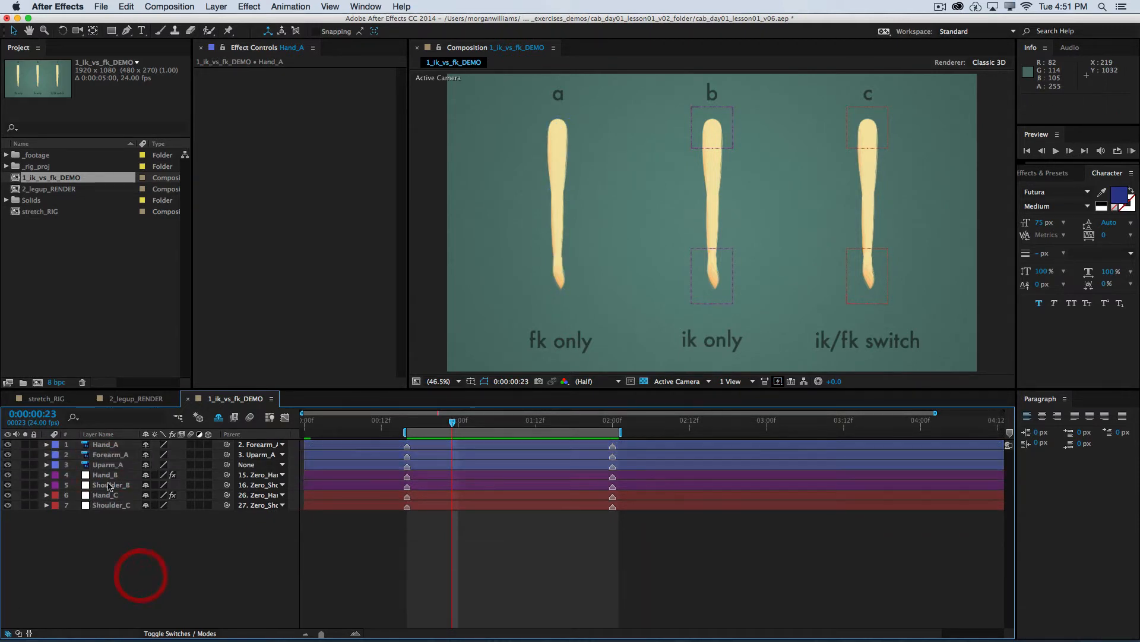
# Select Hand_B, play a RAM preview, move to 0:00:00:16 and reveal Hand_B's keyframed properties
pyautogui.click(109, 475)
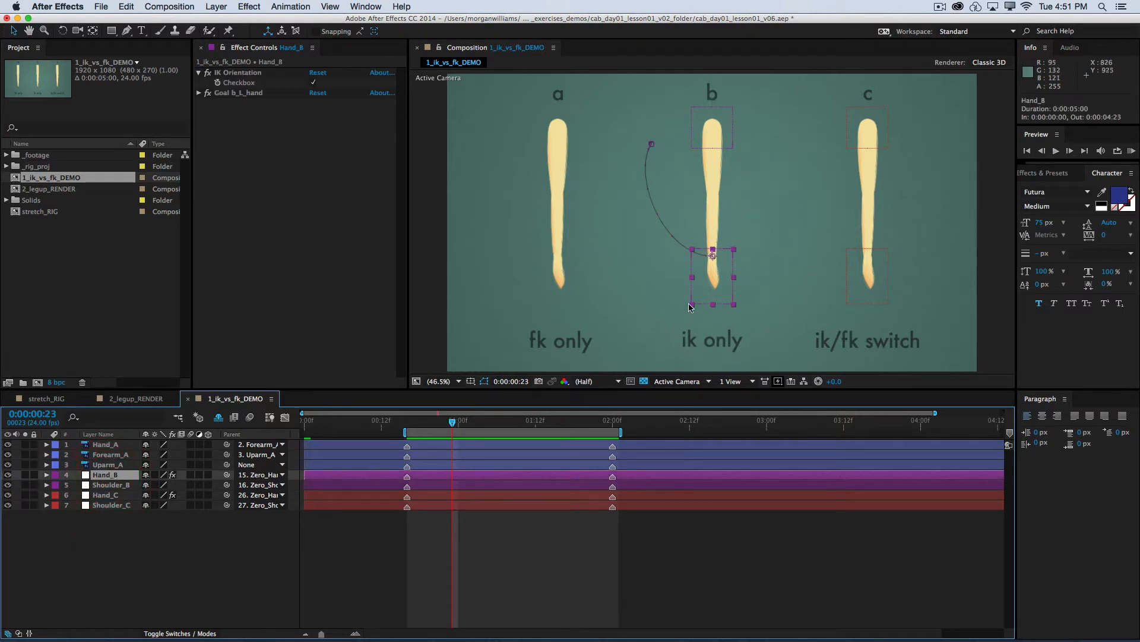
pyautogui.click(1132, 150)
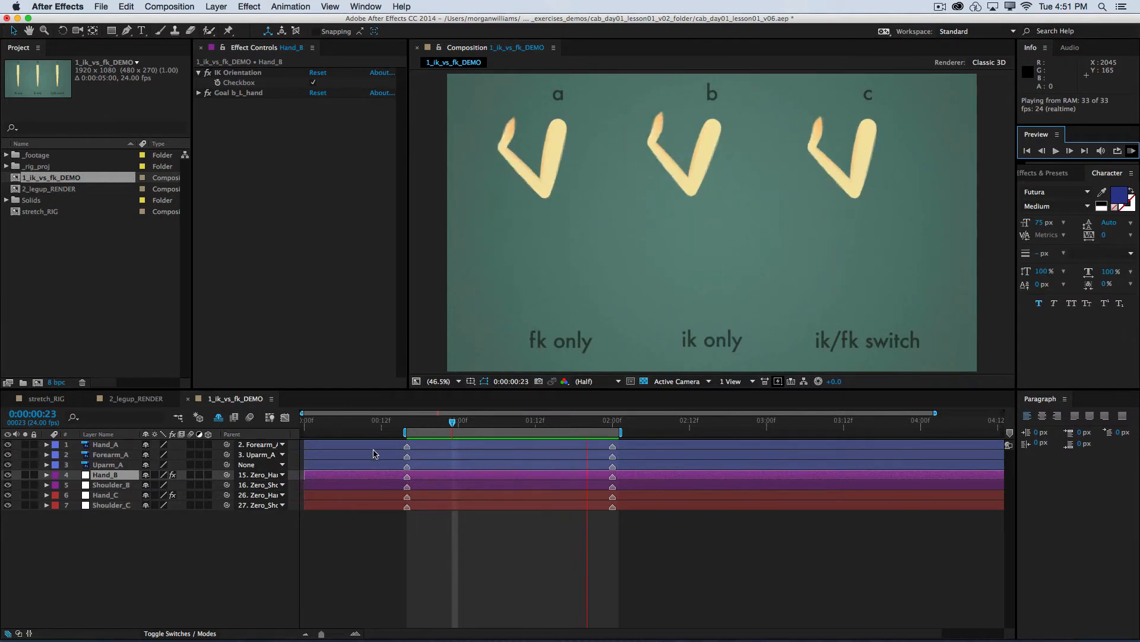
pyautogui.press('space')
pyautogui.moveTo(513, 421); pyautogui.dragTo(408, 420)
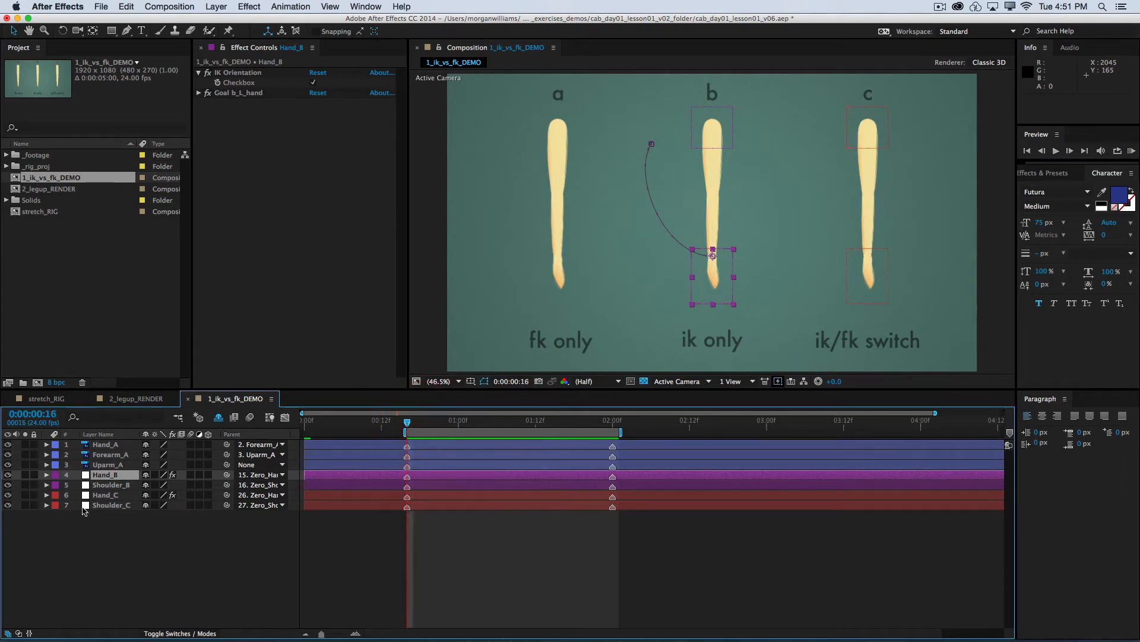
pyautogui.press('u')
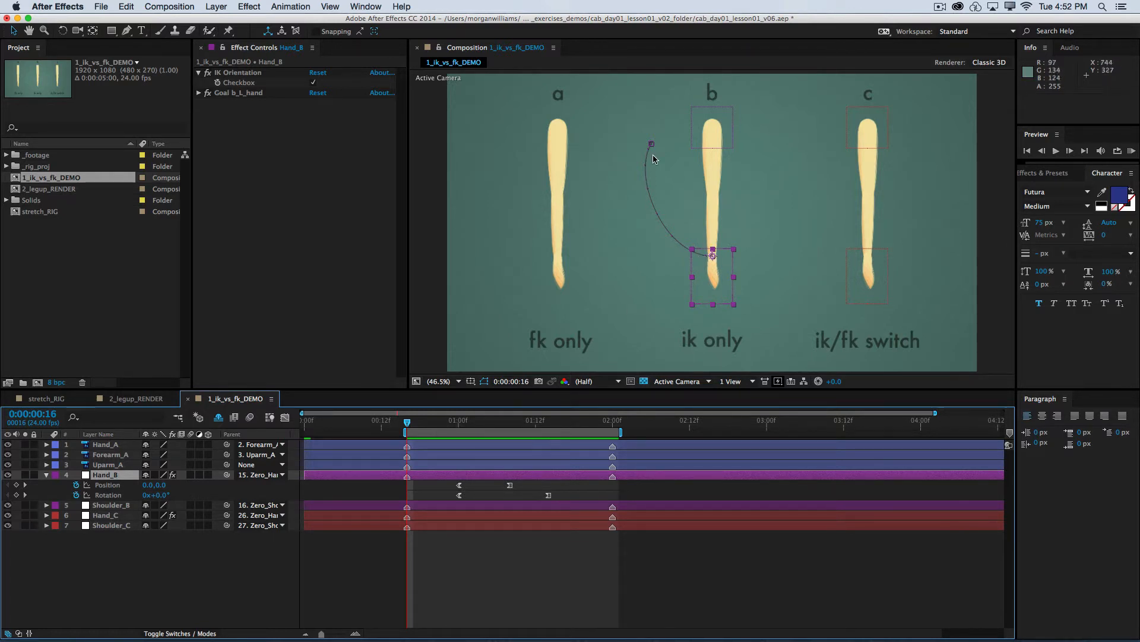
# Scrub Hand_B's position and rotation animation between 0:00:01:00 and 0:00:01:06, returning to 0:00:01:00
pyautogui.moveTo(443, 420)
pyautogui.mouseDown()
pyautogui.moveTo(494, 422)
pyautogui.moveTo(411, 423)
pyautogui.moveTo(453, 423)
pyautogui.moveTo(426, 423)
pyautogui.mouseUp()
pyautogui.click(459, 423)
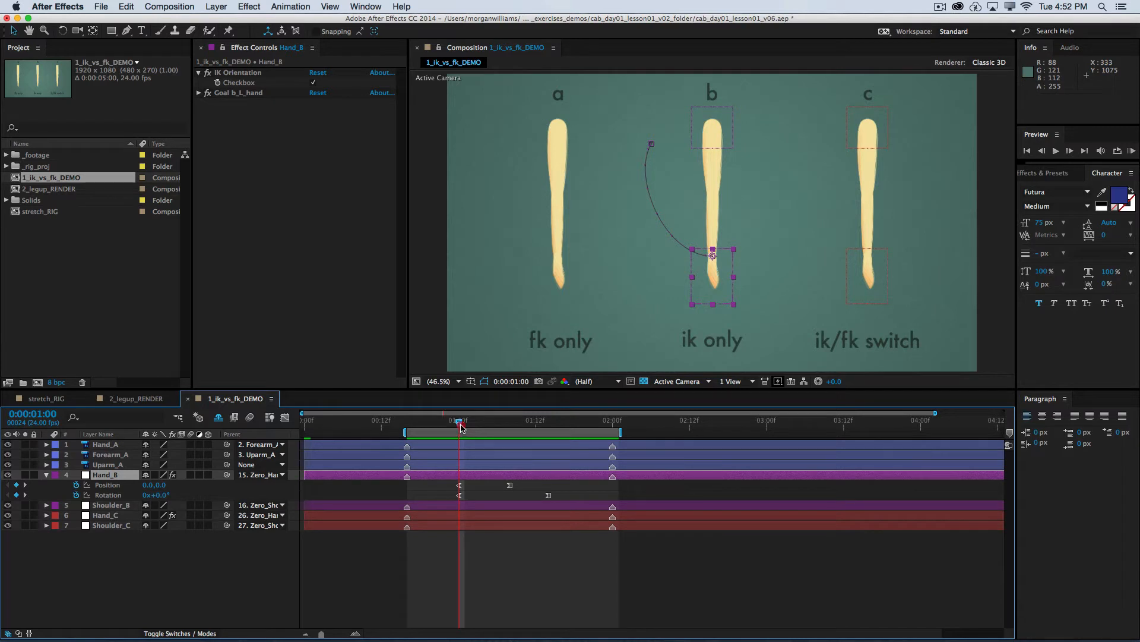
pyautogui.moveTo(461, 425); pyautogui.dragTo(477, 425)
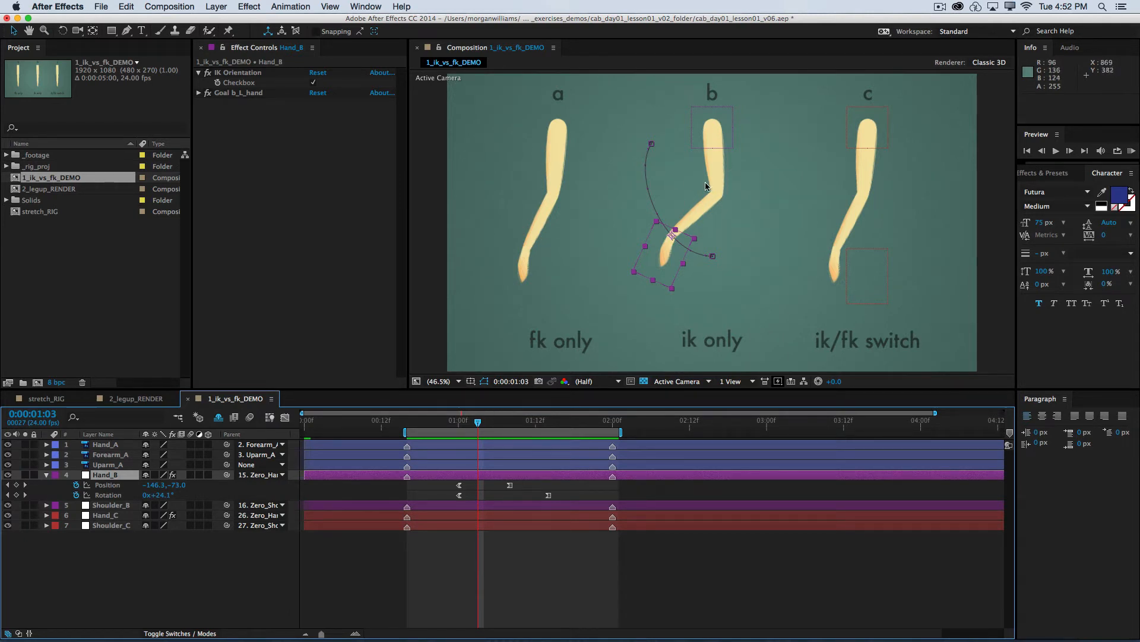
pyautogui.moveTo(475, 425); pyautogui.dragTo(497, 423)
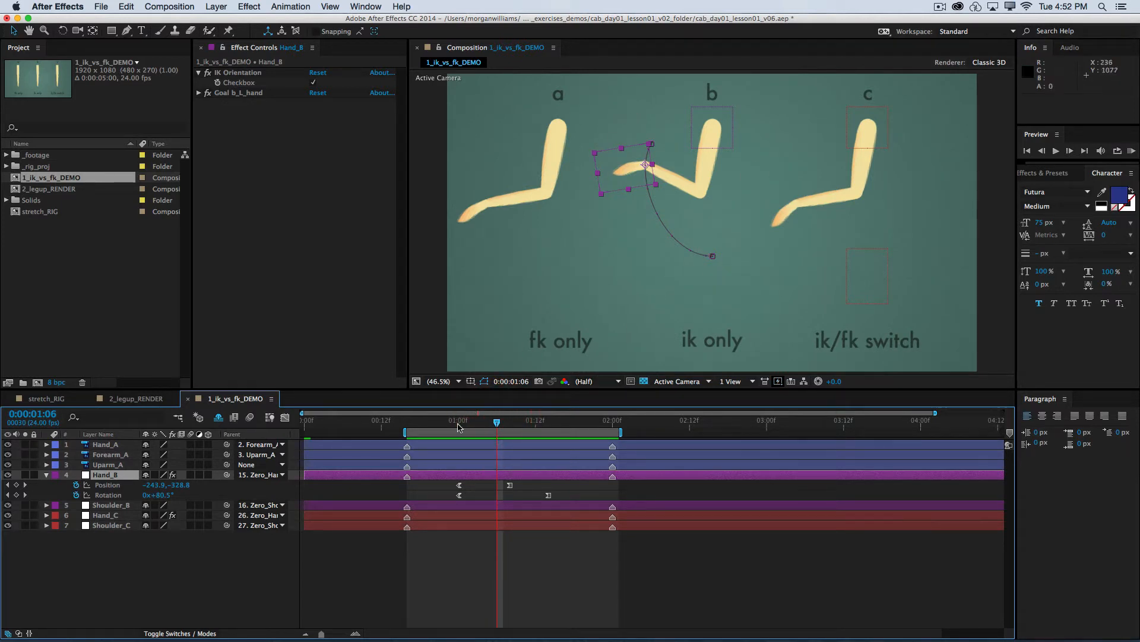
pyautogui.moveTo(496, 423); pyautogui.dragTo(459, 423)
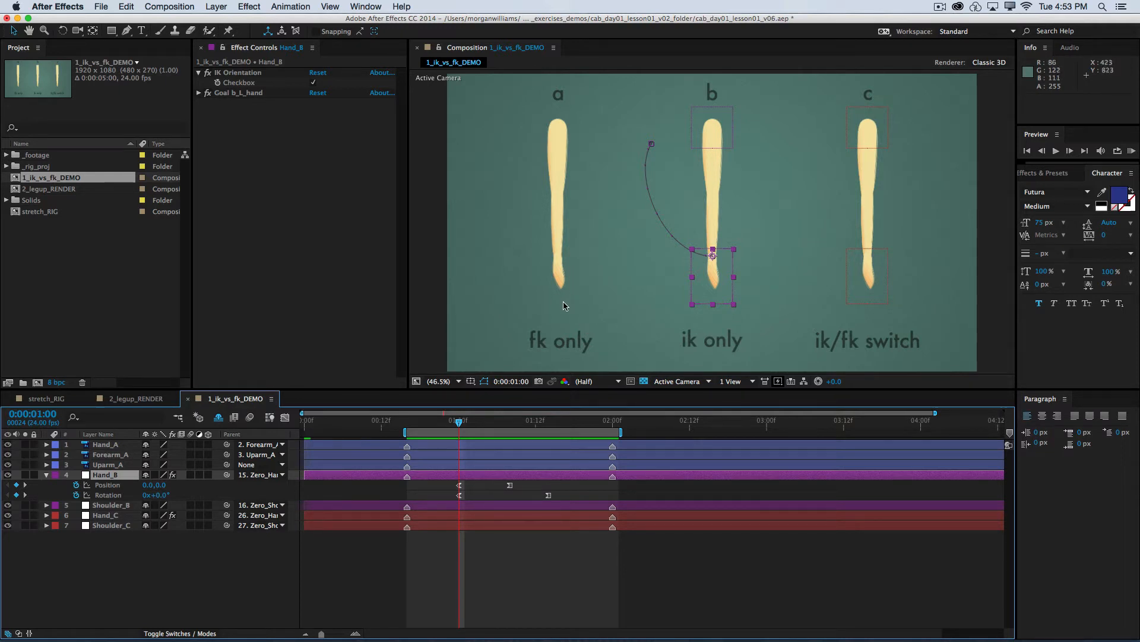
# Collapse Hand_B's keyframed properties and move the current time to 0:00:00:00
pyautogui.click(581, 492)
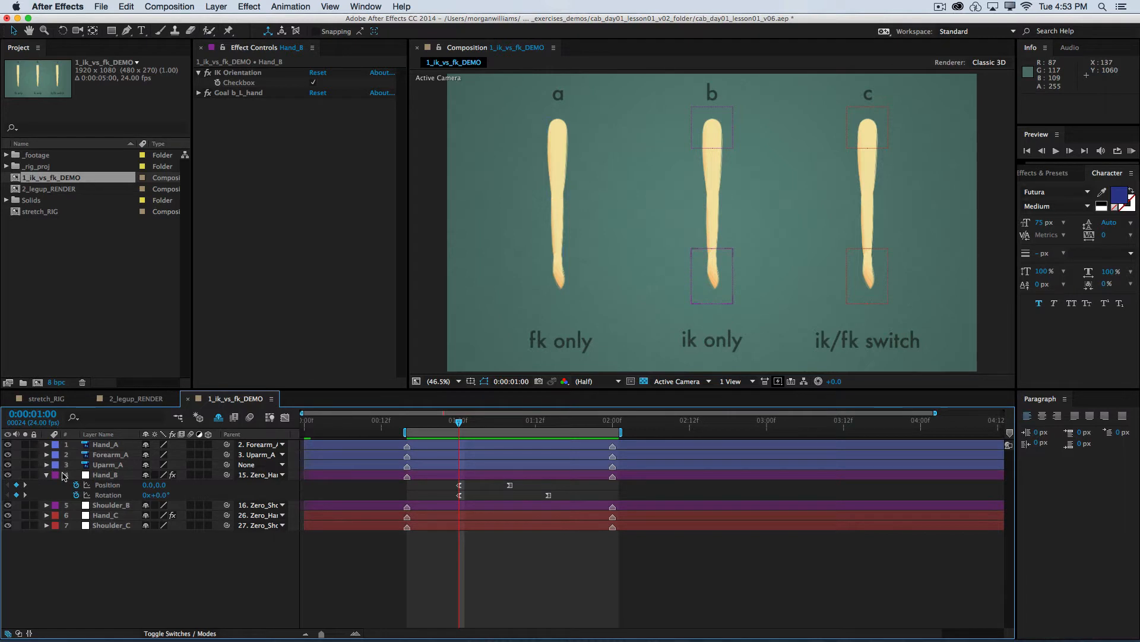
pyautogui.click(64, 474)
pyautogui.click(46, 474)
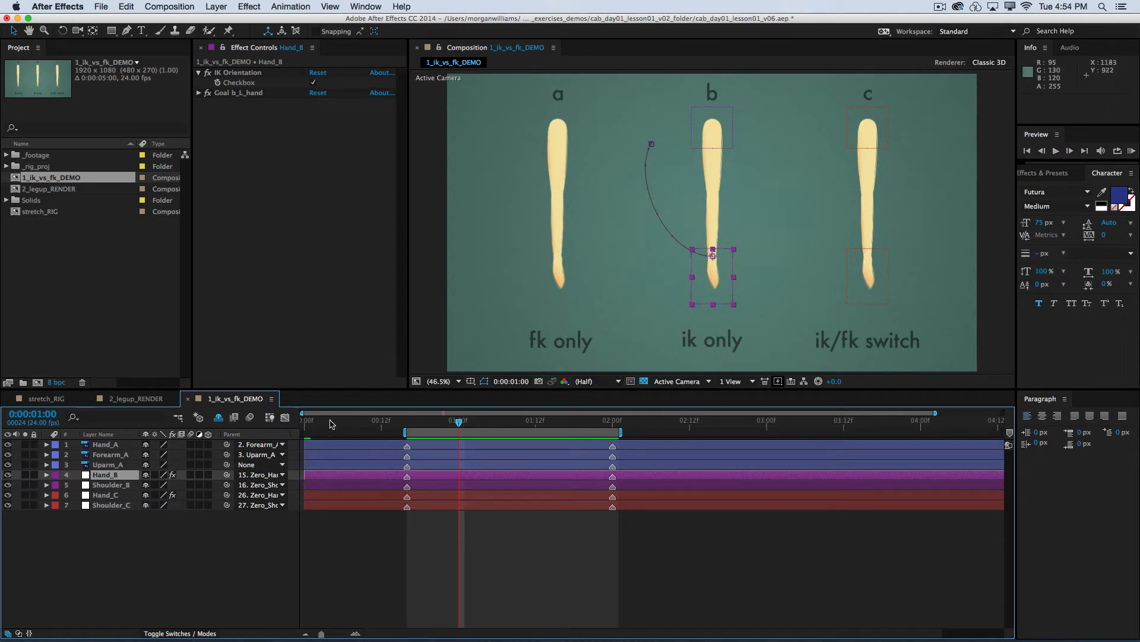
pyautogui.click(301, 421)
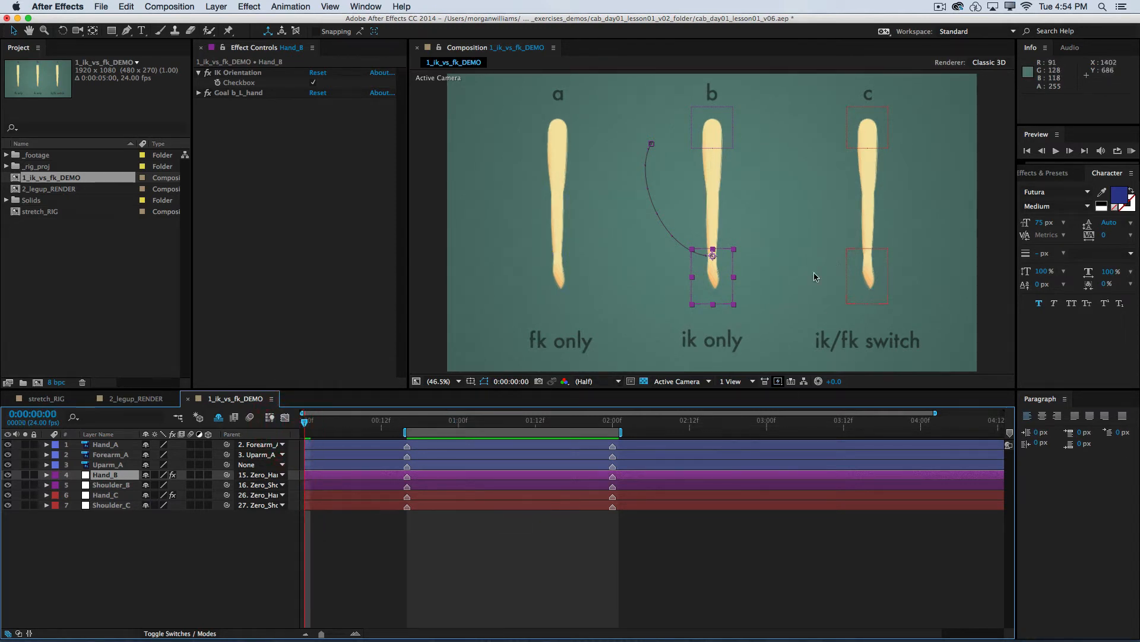
# Select the "ik/fk switch" arm's Hand_C controller, try moving it with IK on, and undo the move
pyautogui.click(870, 279)
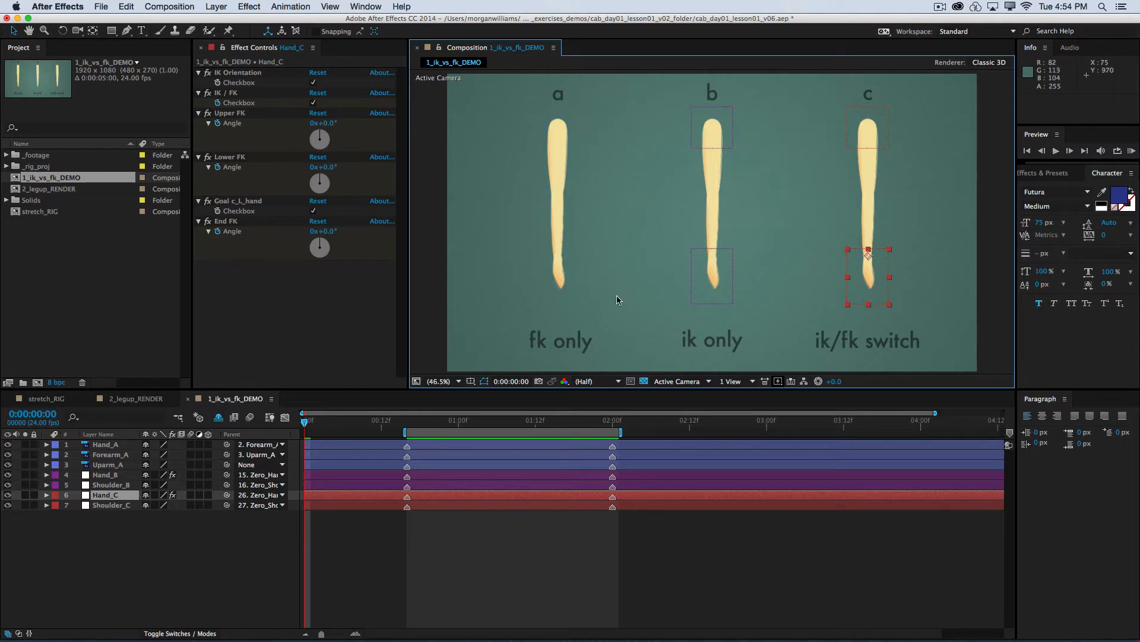
pyautogui.moveTo(849, 307); pyautogui.dragTo(844, 259)
pyautogui.press('super+z')
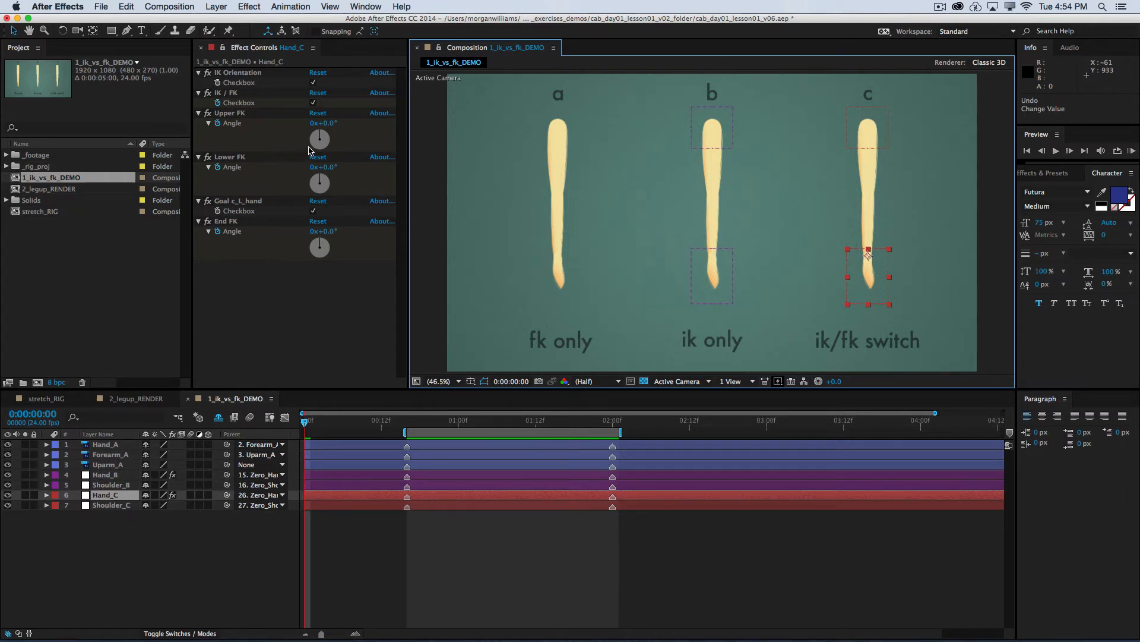
# Turn off Hand_C's IK / FK checkbox, try moving the controller in FK mode, and undo the move
pyautogui.click(313, 103)
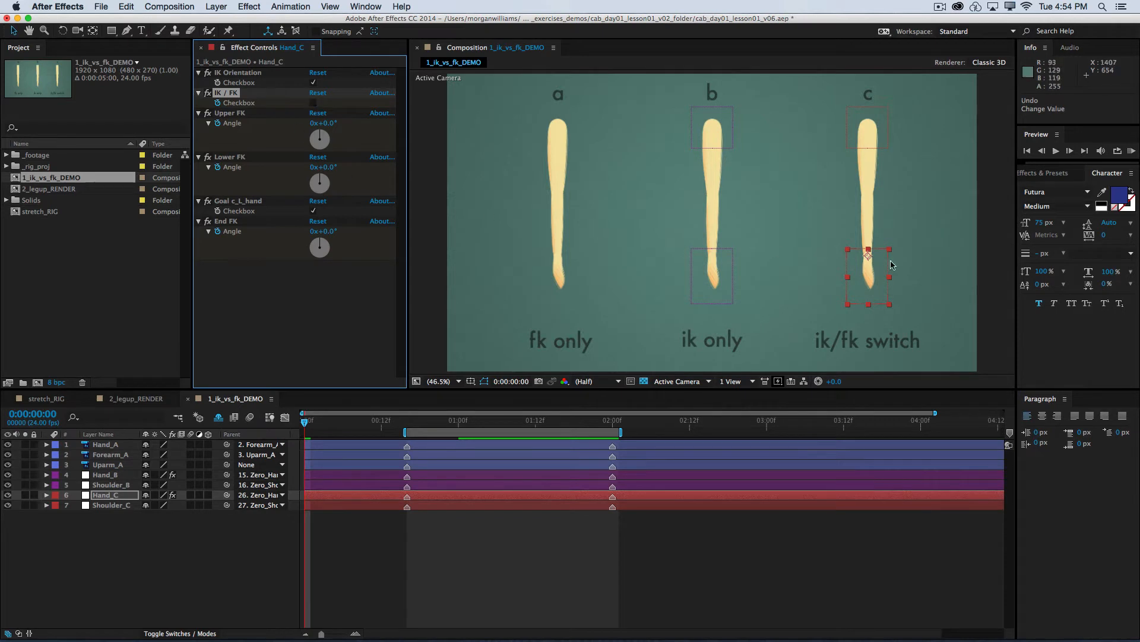
pyautogui.moveTo(876, 300)
pyautogui.mouseDown()
pyautogui.moveTo(857, 297)
pyautogui.moveTo(881, 279)
pyautogui.mouseUp()
pyautogui.press('super+z')
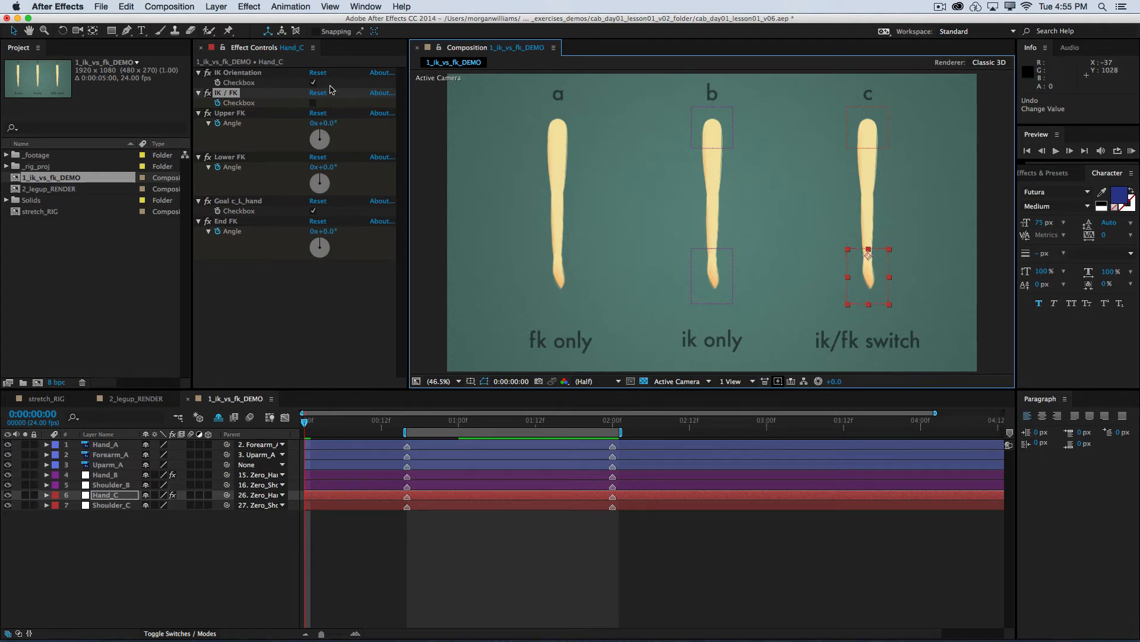
# Highlight Hand_C's Upper FK, Lower FK and End FK effects one after another, finishing on Upper FK
pyautogui.click(231, 114)
pyautogui.click(238, 157)
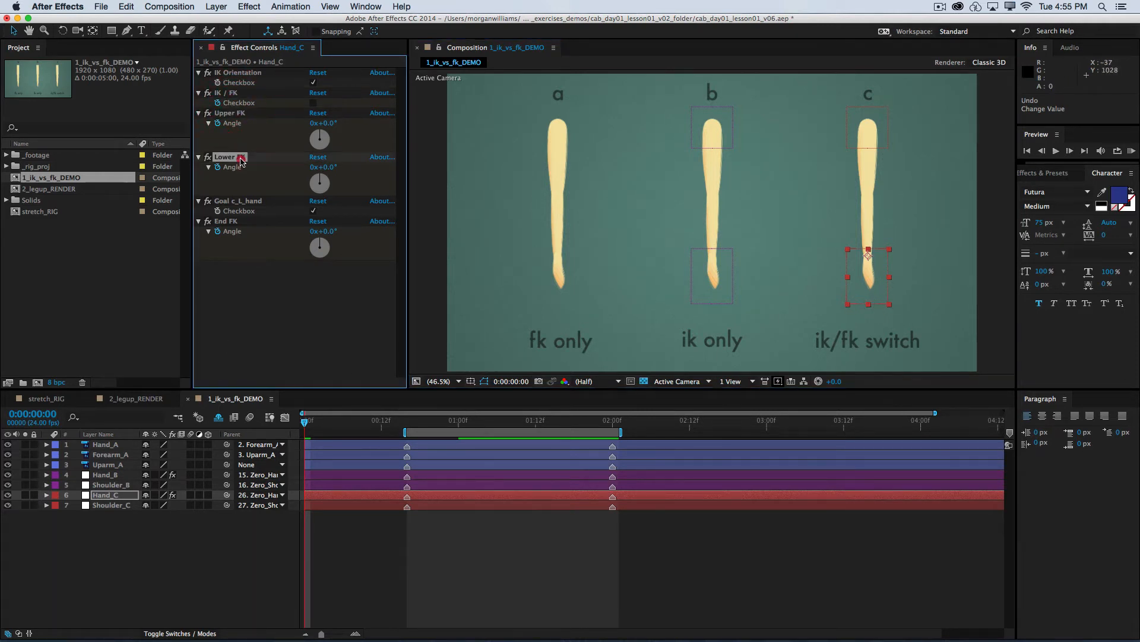
pyautogui.click(241, 222)
pyautogui.click(232, 114)
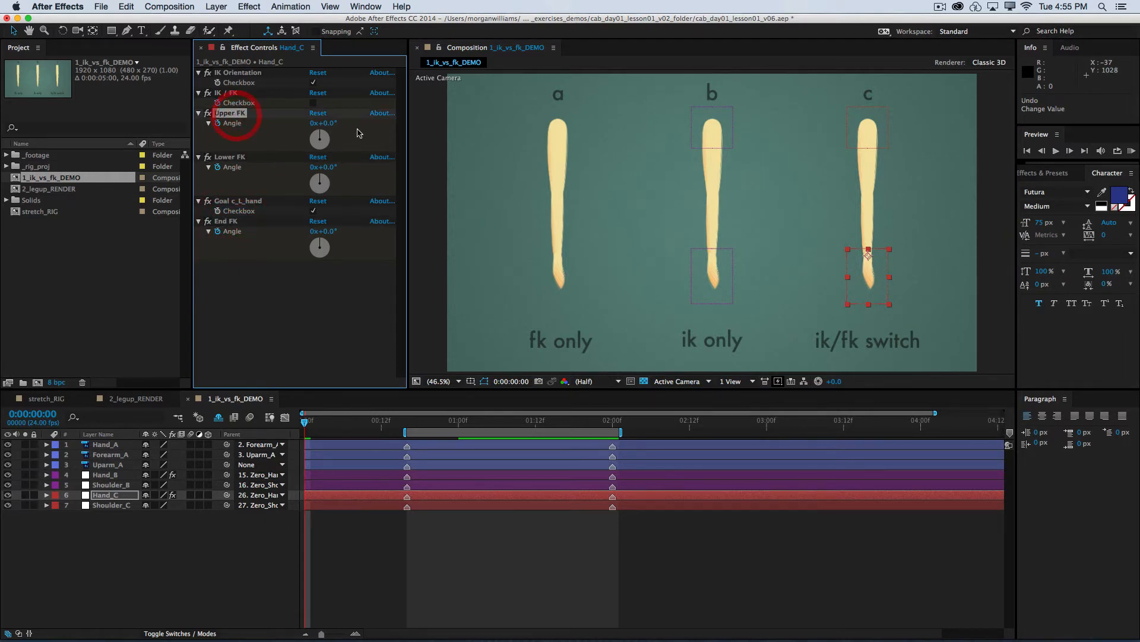
# Try changing Hand_C's Upper FK, Lower FK and End FK angles one at a time, undoing each change
pyautogui.moveTo(324, 123)
pyautogui.mouseDown()
pyautogui.moveTo(338, 123)
pyautogui.moveTo(316, 125)
pyautogui.mouseUp()
pyautogui.press('super+z')
pyautogui.moveTo(326, 167); pyautogui.dragTo(311, 167)
pyautogui.press('super+z')
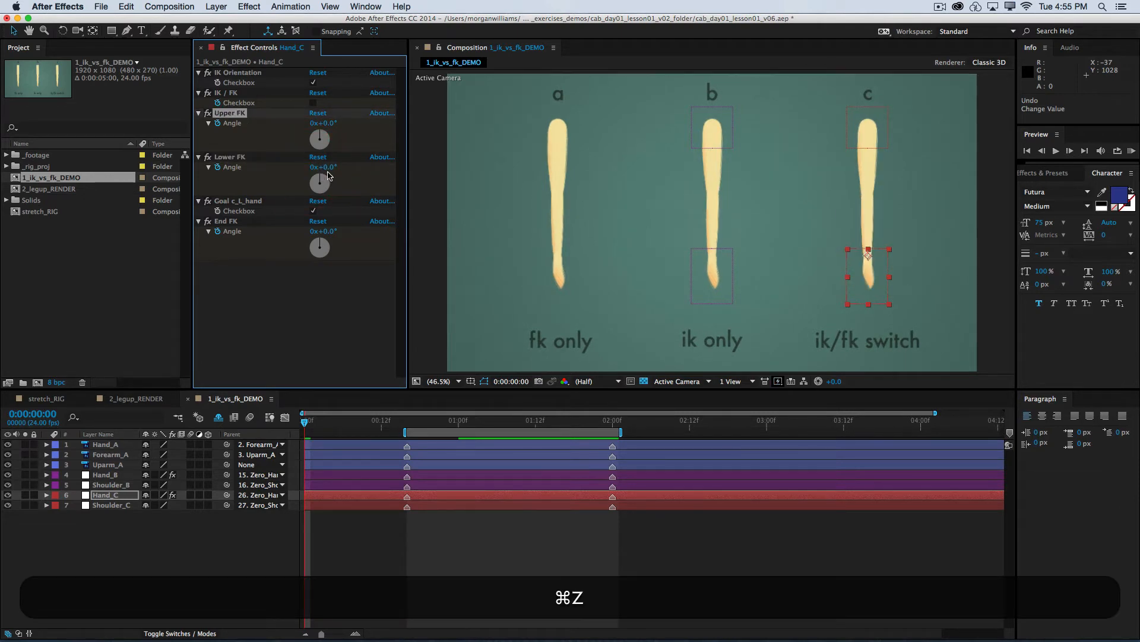
pyautogui.moveTo(325, 232); pyautogui.dragTo(314, 229)
pyautogui.press('super+z')
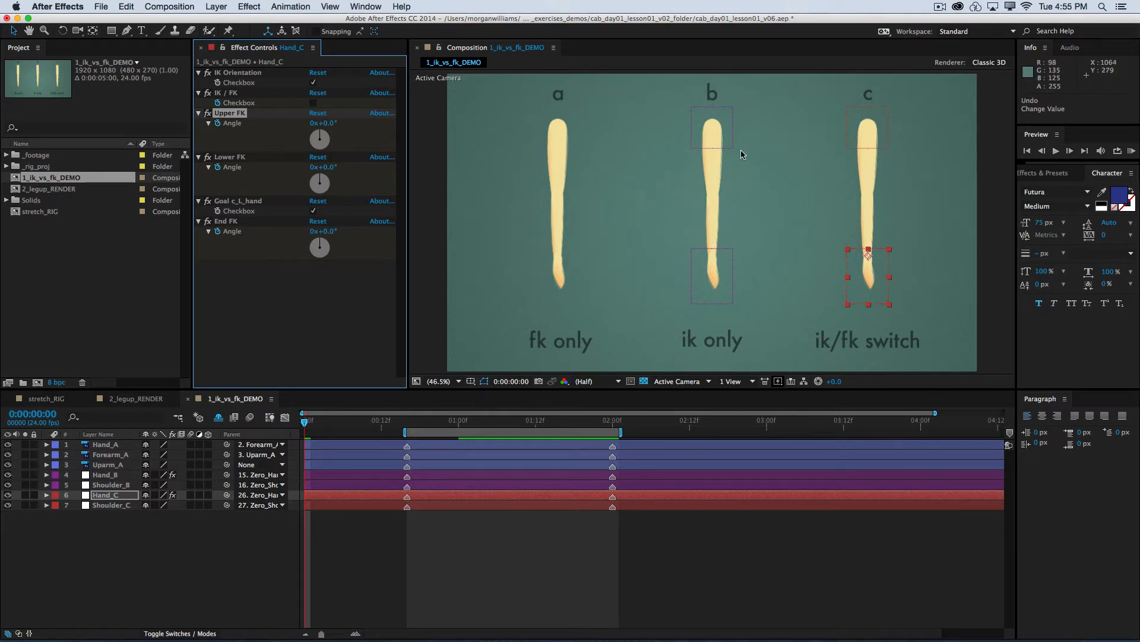
# At 0:00:00:16, try turning on Hand_C's IK / FK checkbox and undo the change
pyautogui.click(409, 418)
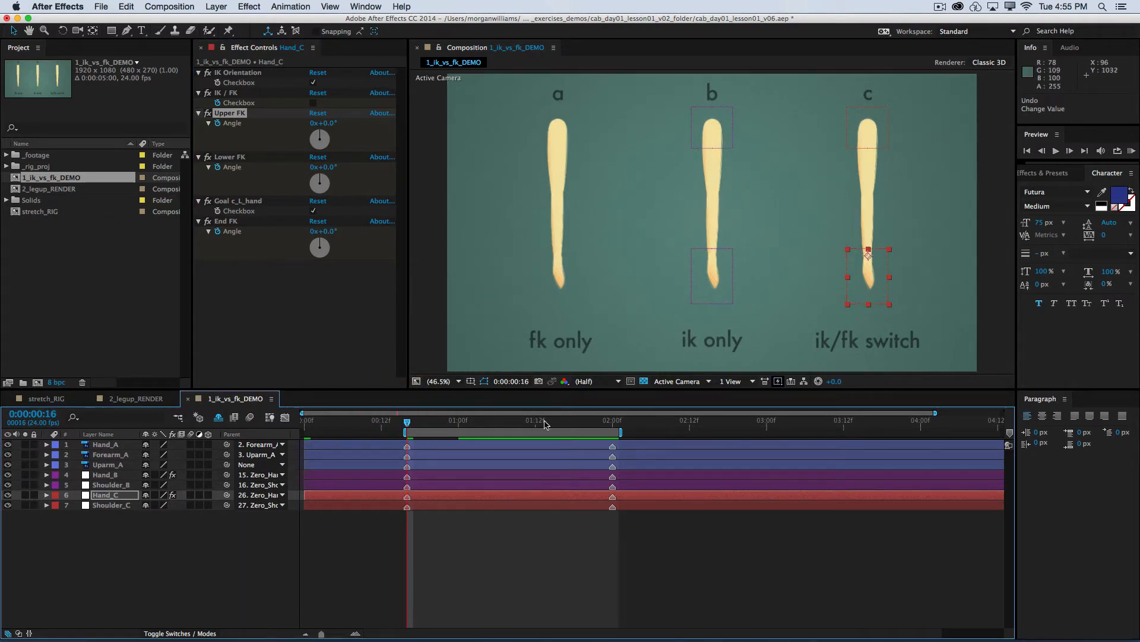
pyautogui.click(312, 110)
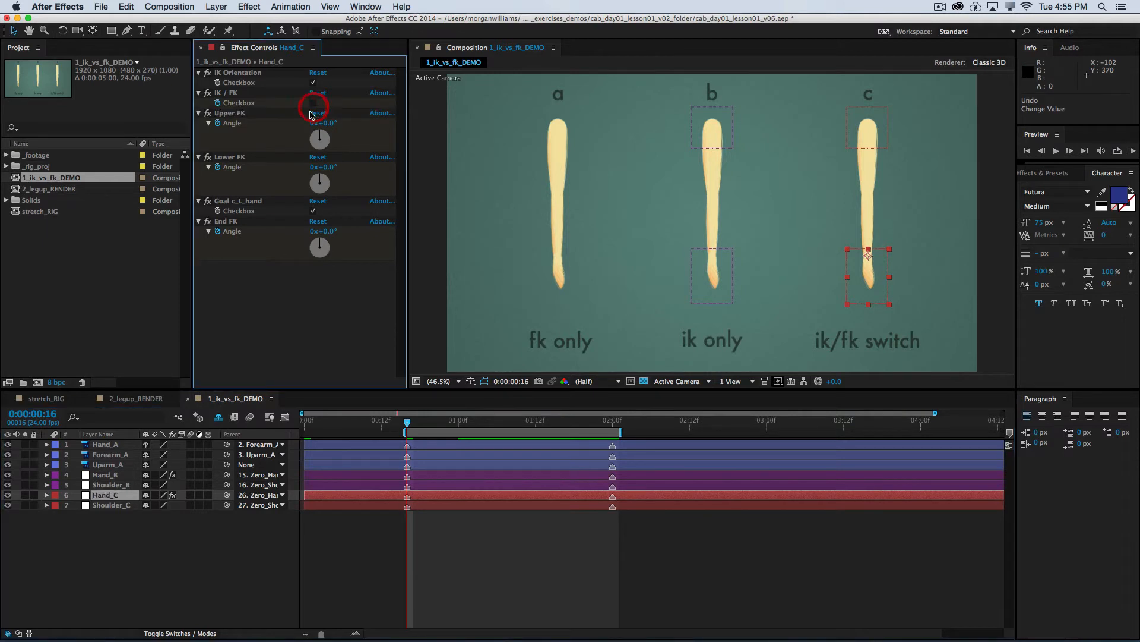
pyautogui.click(313, 103)
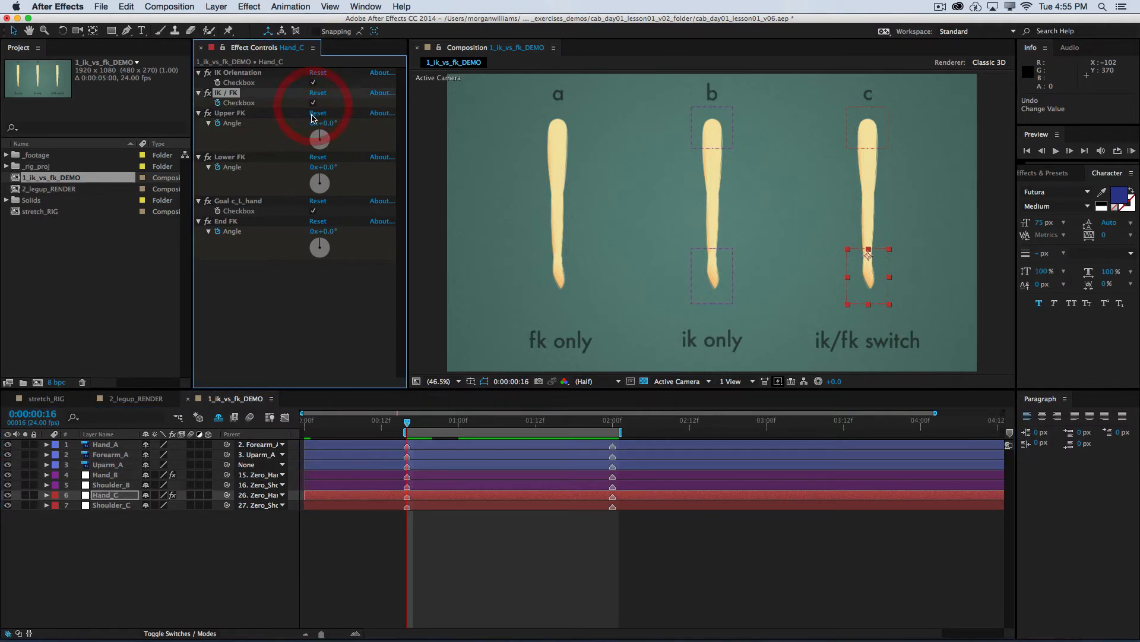
pyautogui.press('super+z')
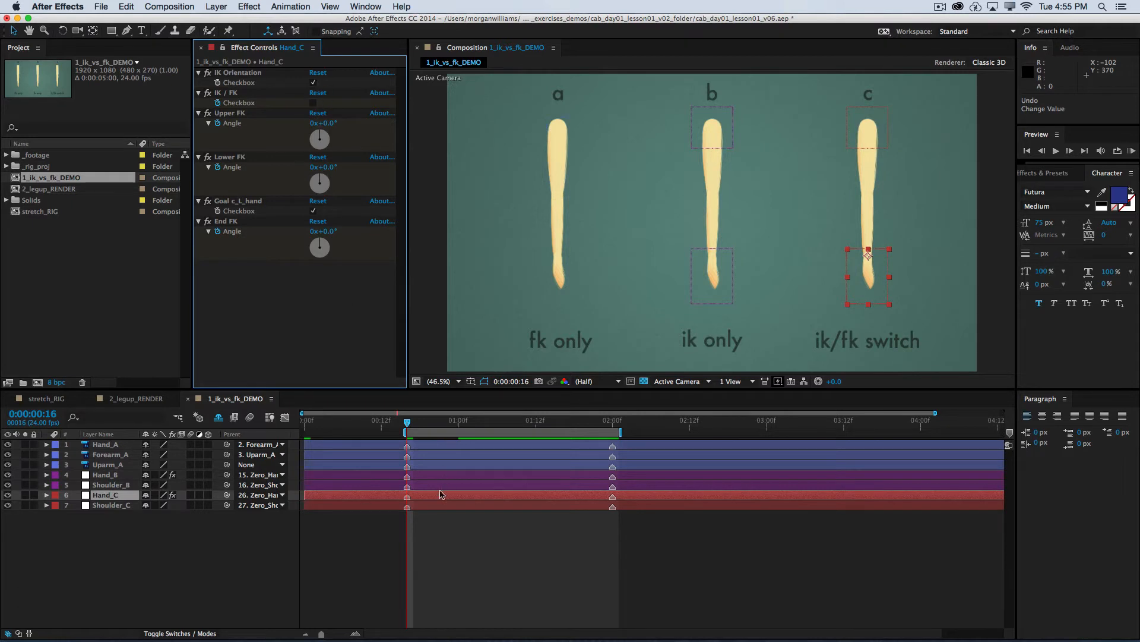
# Reveal Hand_C's keyframes and scrub the arm animation between 0:00:01:00 and 0:00:01:12, ending at 0:00:01:00
pyautogui.click(465, 541)
pyautogui.click(108, 495)
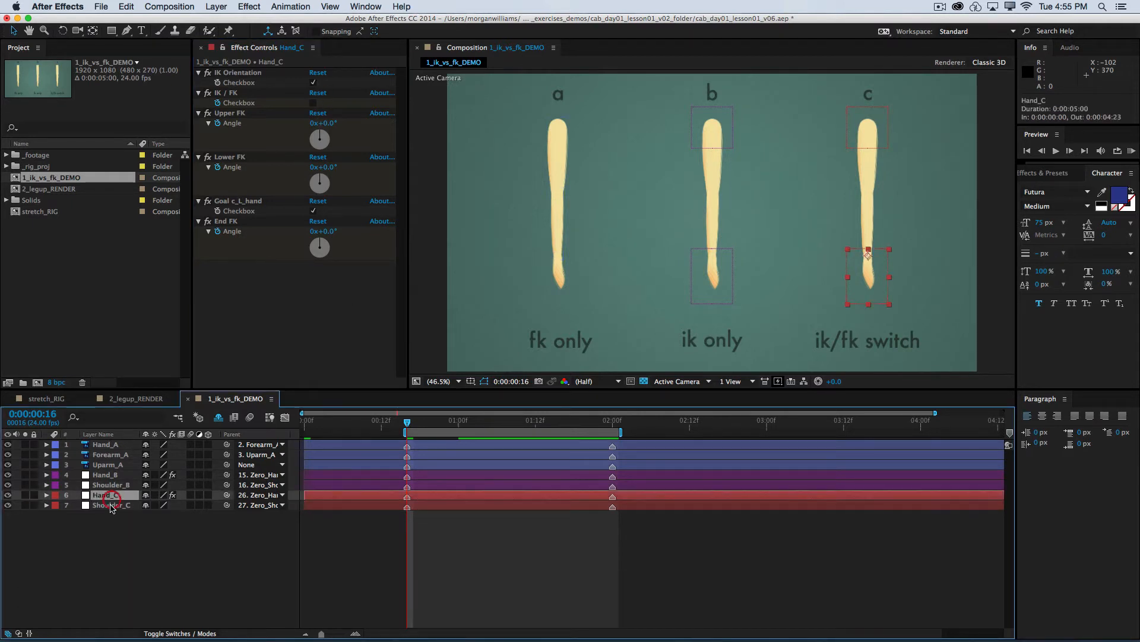
pyautogui.press('u')
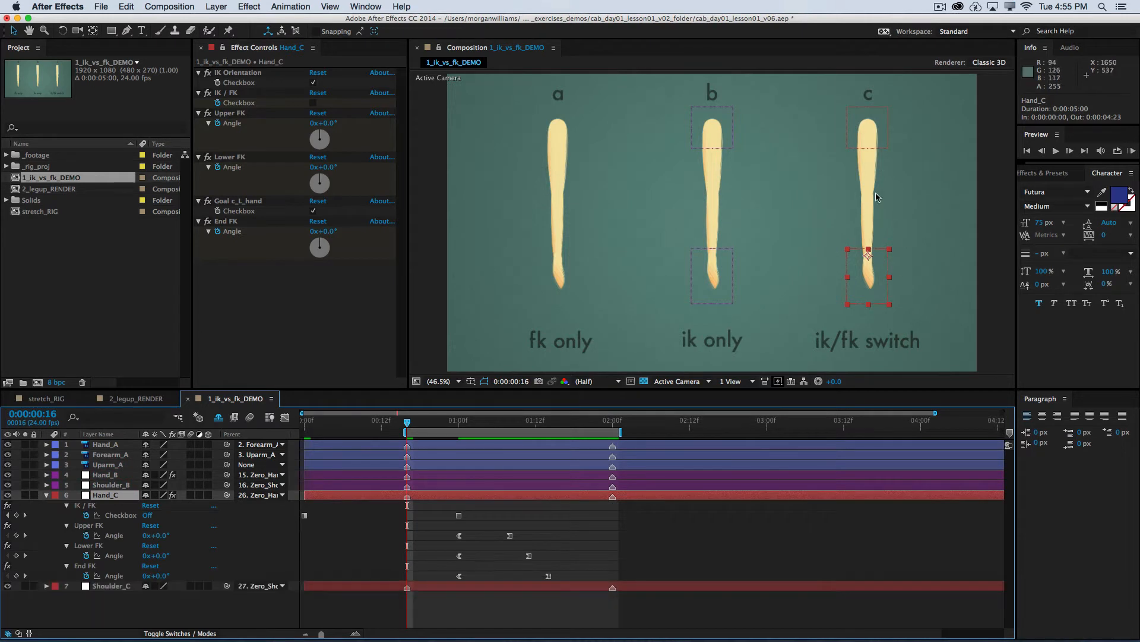
pyautogui.moveTo(460, 419); pyautogui.dragTo(532, 422)
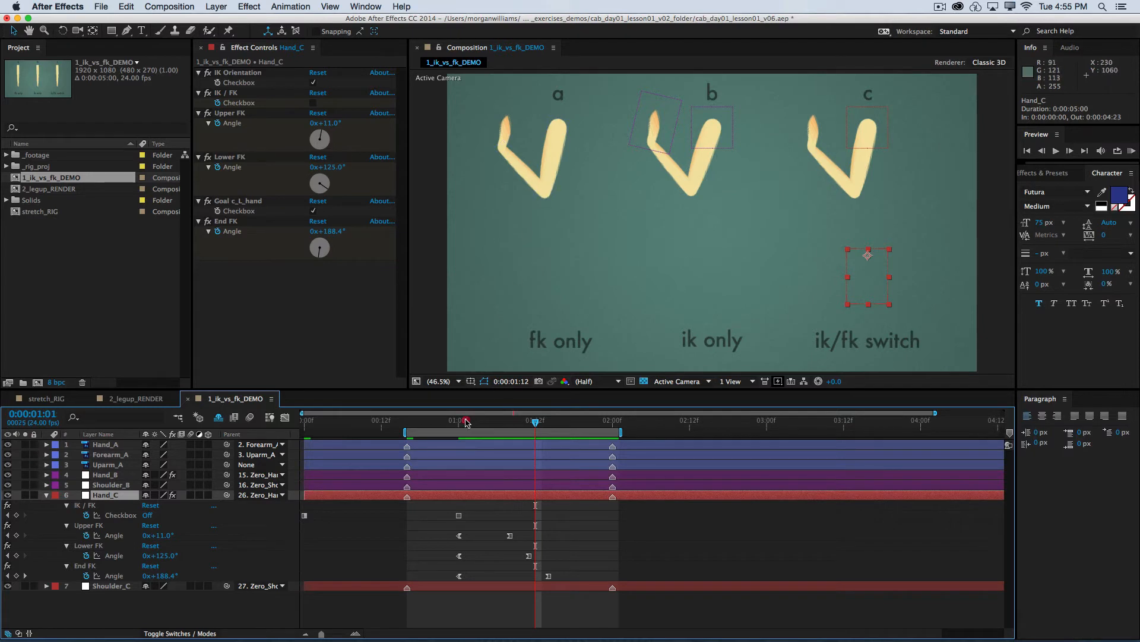
pyautogui.moveTo(466, 420)
pyautogui.mouseDown()
pyautogui.moveTo(547, 423)
pyautogui.moveTo(459, 423)
pyautogui.mouseUp()
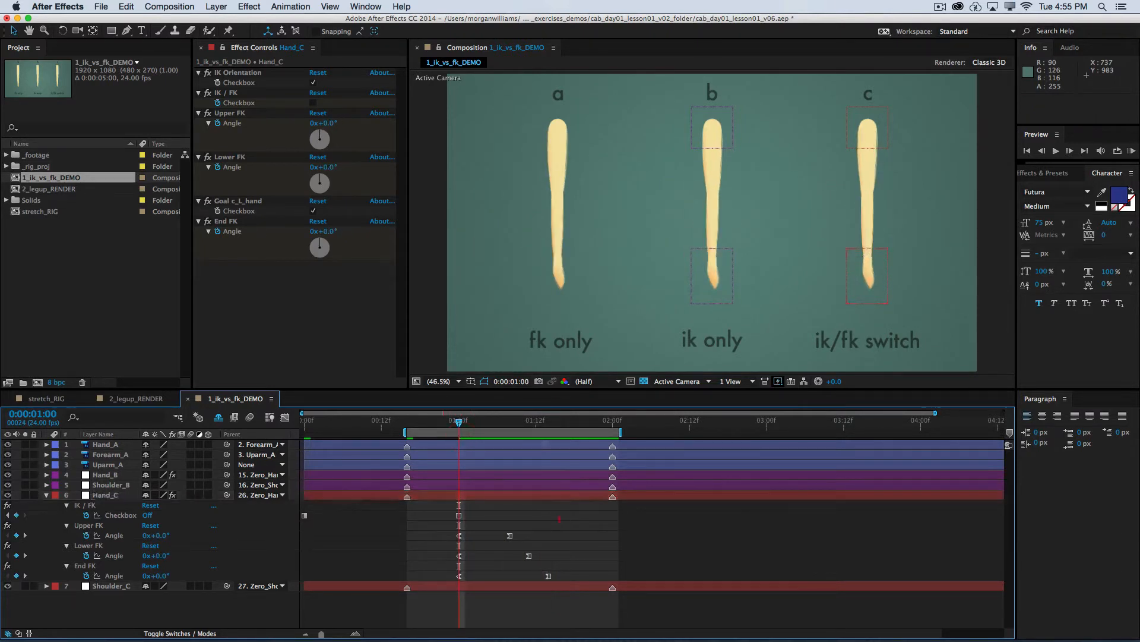
# Highlight Hand_C's Upper FK, Lower FK and End FK keyframes, and collapse the layer with the time returned to 0:00:00:16
pyautogui.moveTo(419, 529); pyautogui.dragTo(588, 583)
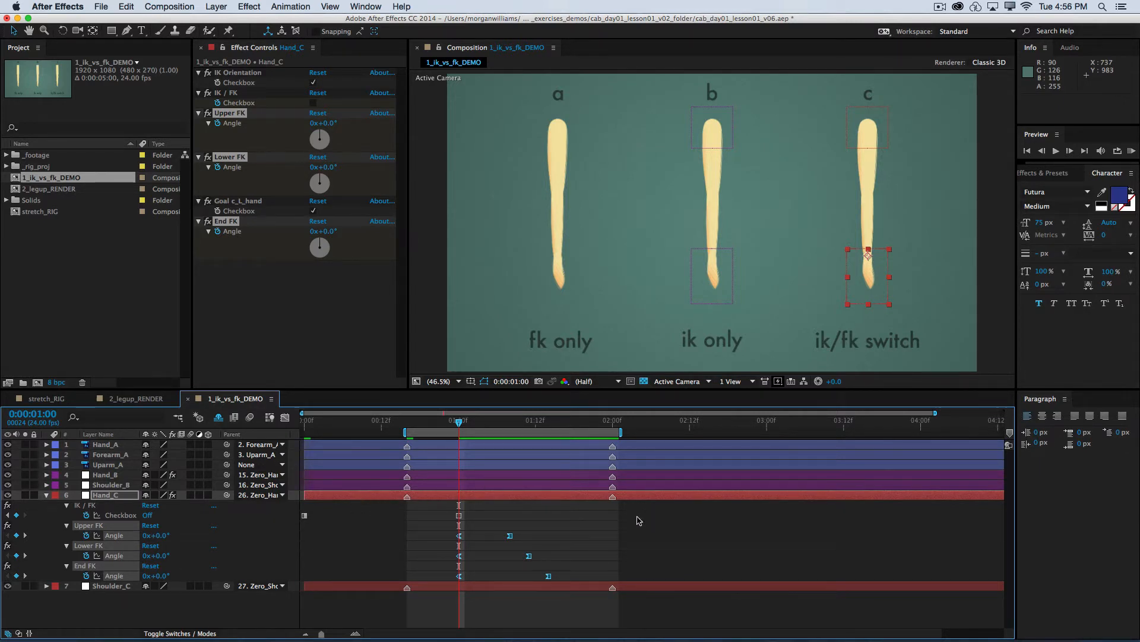
pyautogui.click(573, 539)
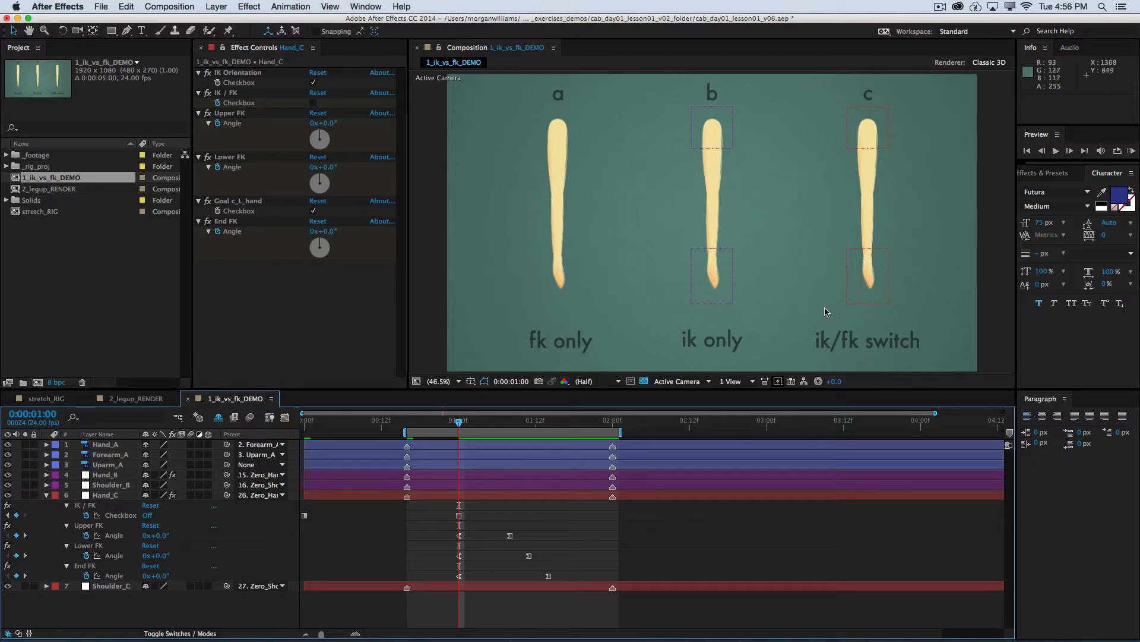
pyautogui.click(47, 495)
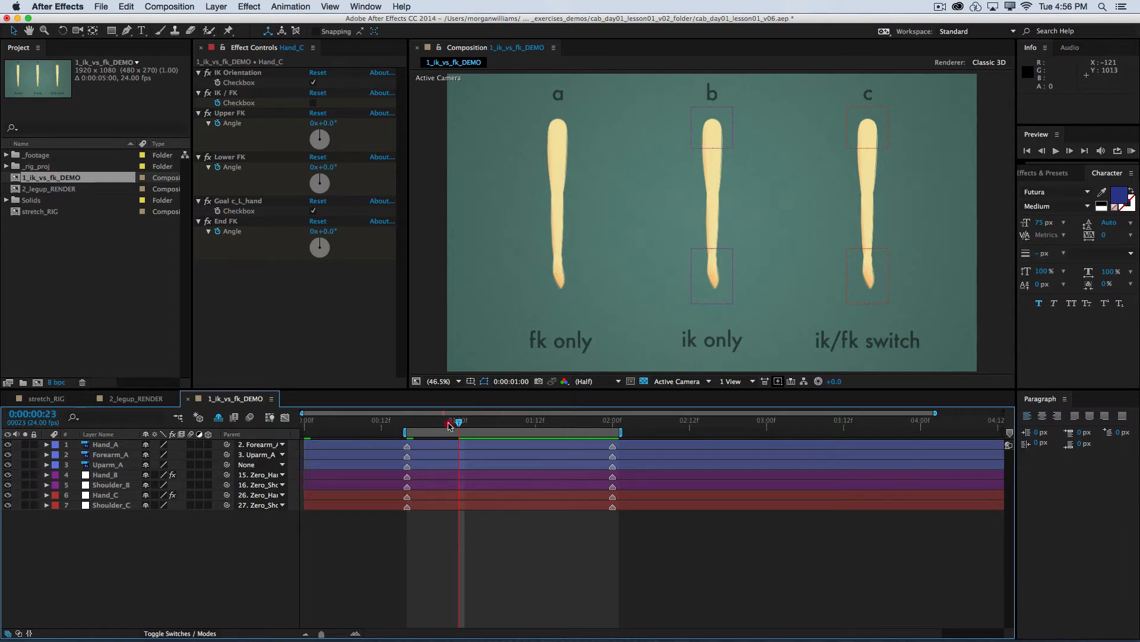
pyautogui.click(407, 423)
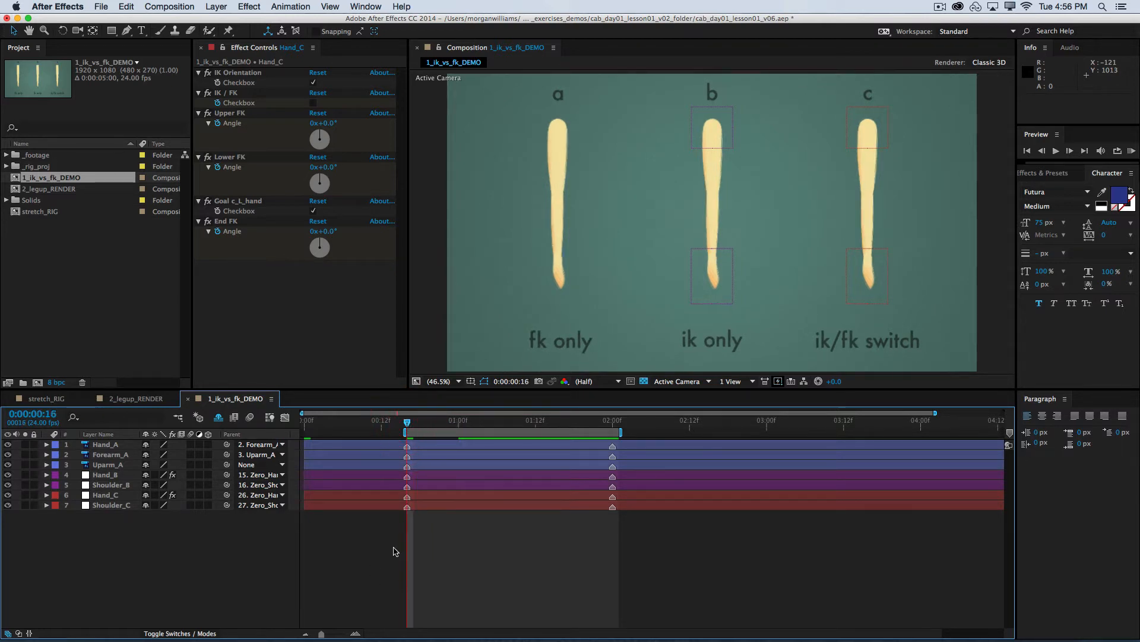
# Switch to the stretch_RIG composition and close the Paragraph, Character and Effects & Presets panels
pyautogui.click(48, 403)
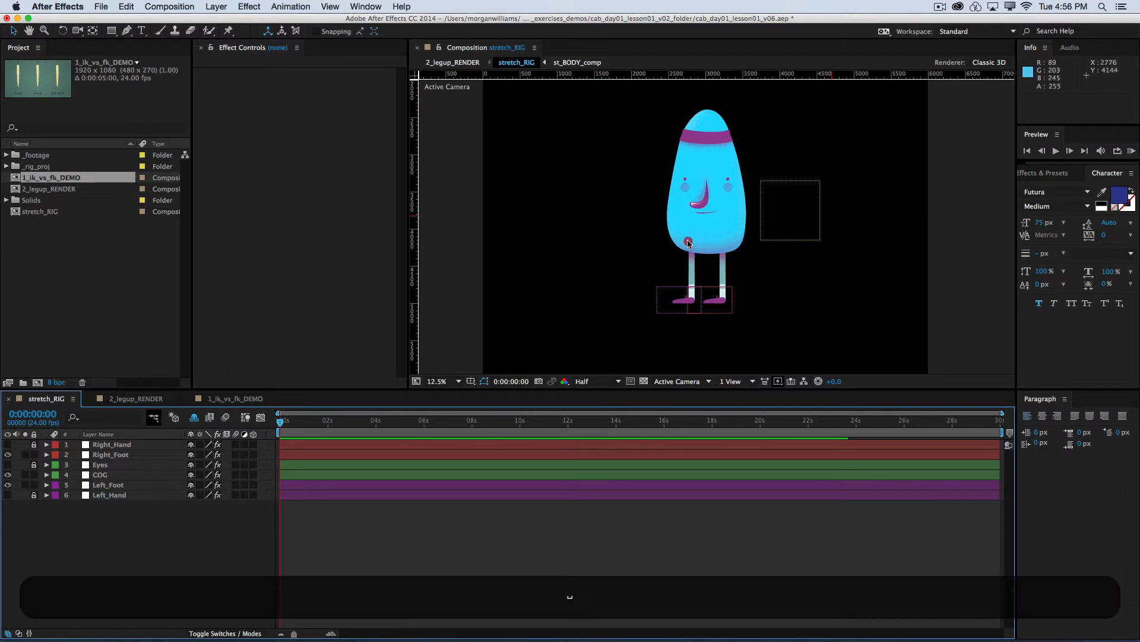
pyautogui.moveTo(683, 253); pyautogui.dragTo(654, 283)
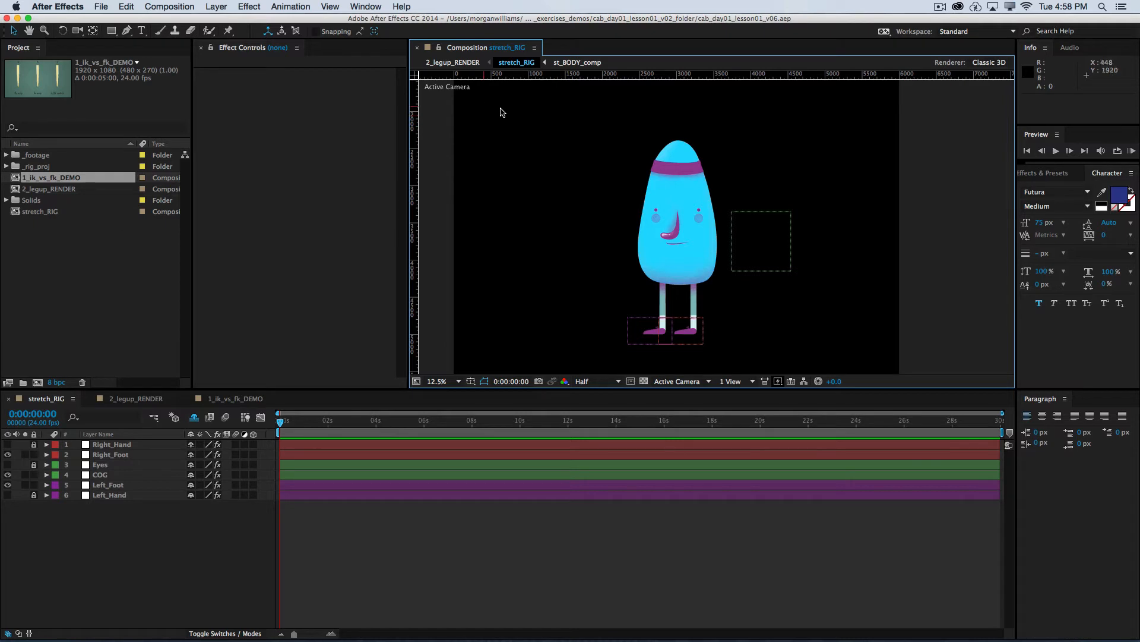
pyautogui.rightClick(1042, 402)
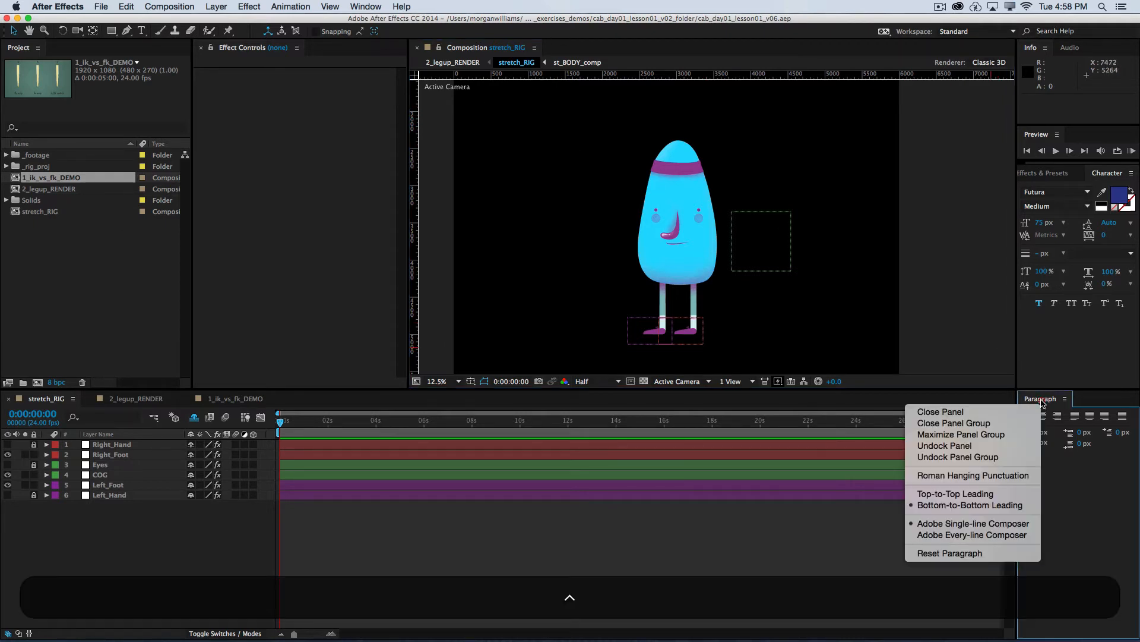
pyautogui.click(993, 410)
pyautogui.rightClick(1108, 174)
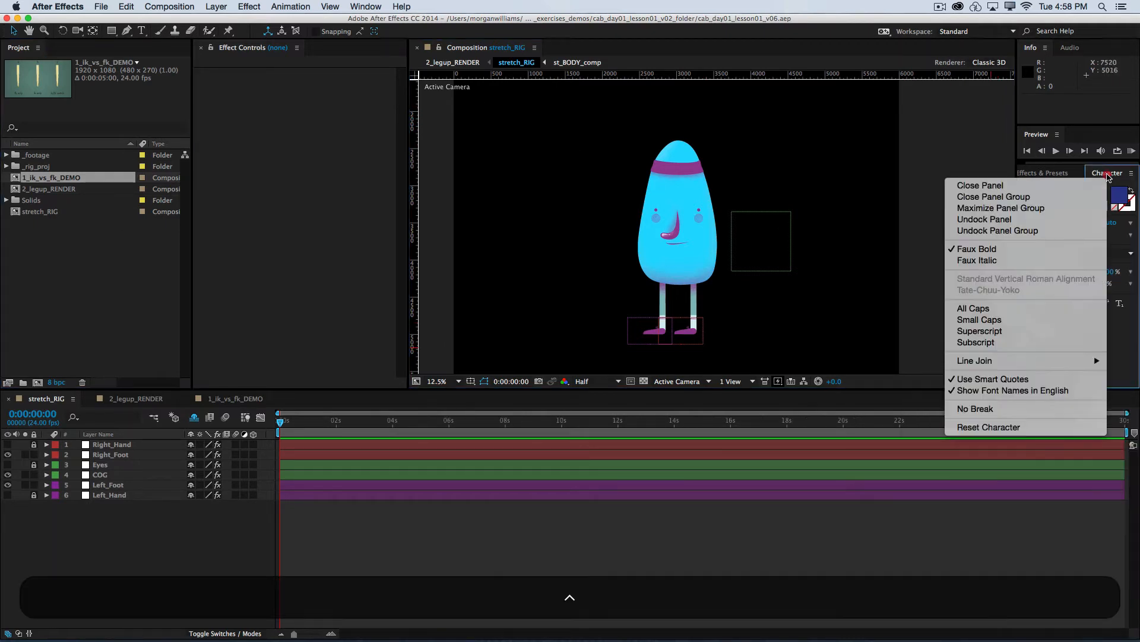
pyautogui.click(1042, 186)
pyautogui.rightClick(1062, 172)
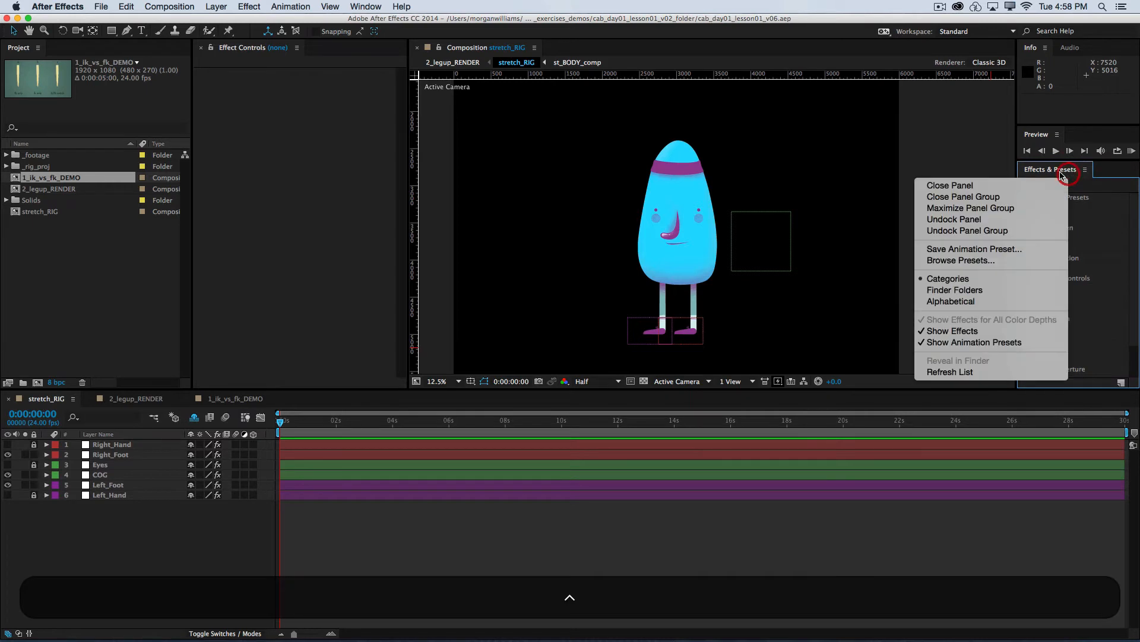
pyautogui.click(1023, 185)
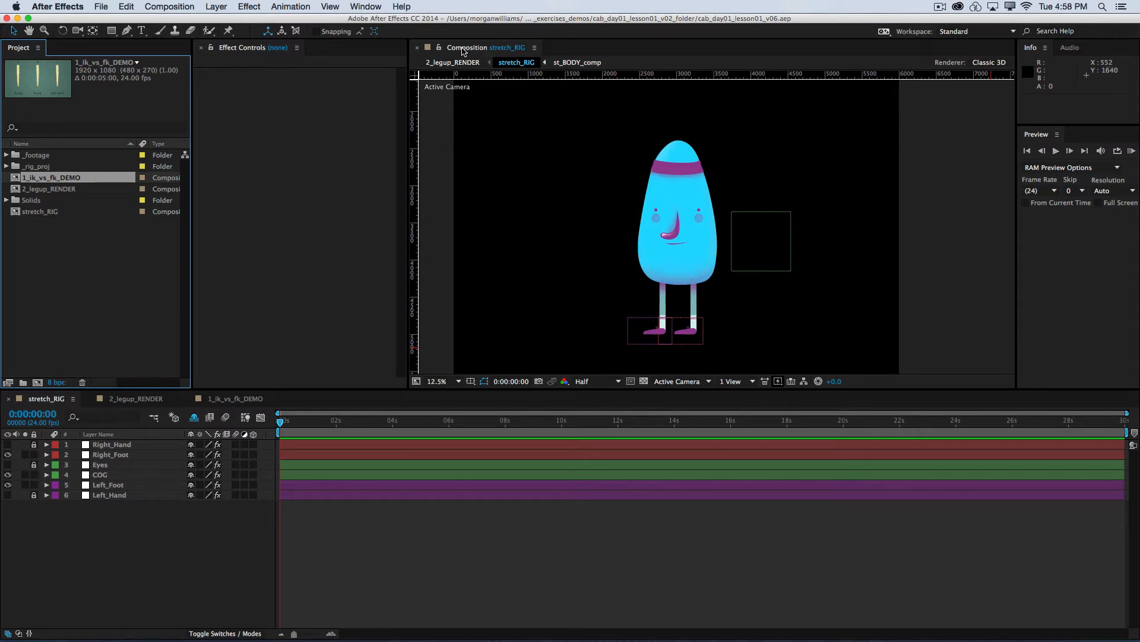
# Dock the Composition and Effect Controls panels beside the Timeline, with Info and Preview grouped beneath Effect Controls
pyautogui.moveTo(463, 51); pyautogui.dragTo(1116, 528)
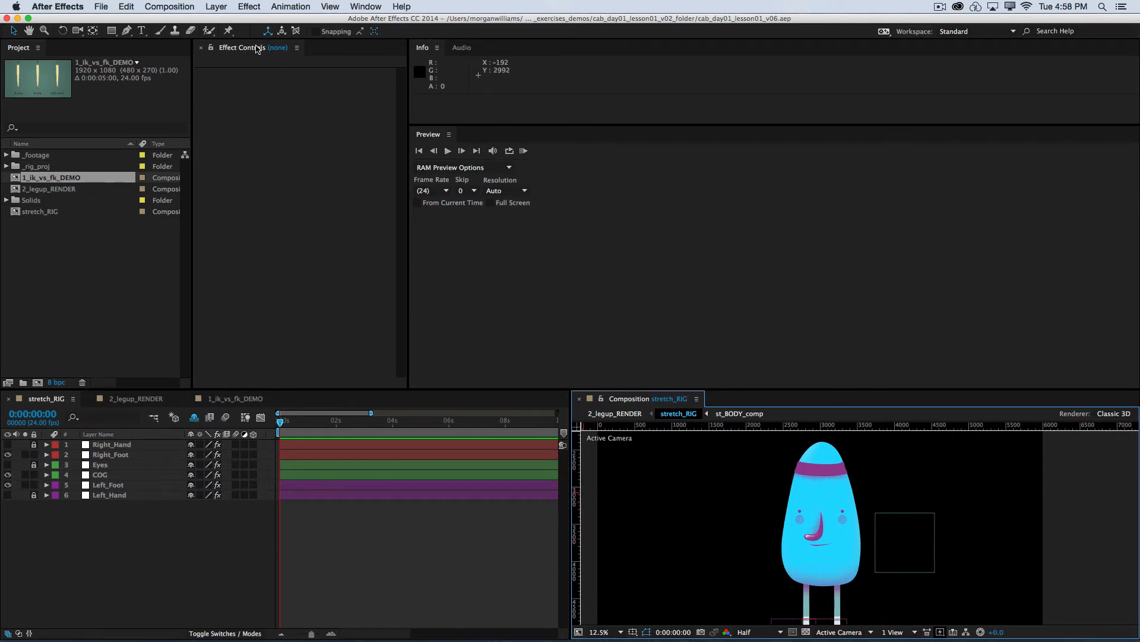
pyautogui.moveTo(257, 49); pyautogui.dragTo(556, 503)
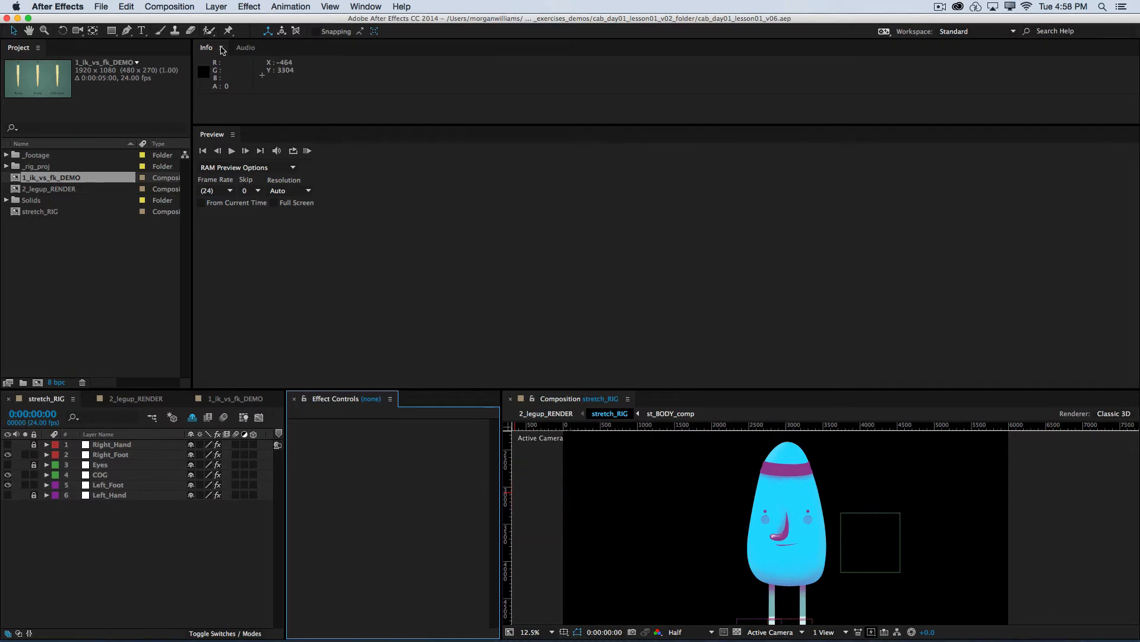
pyautogui.moveTo(208, 51); pyautogui.dragTo(418, 531)
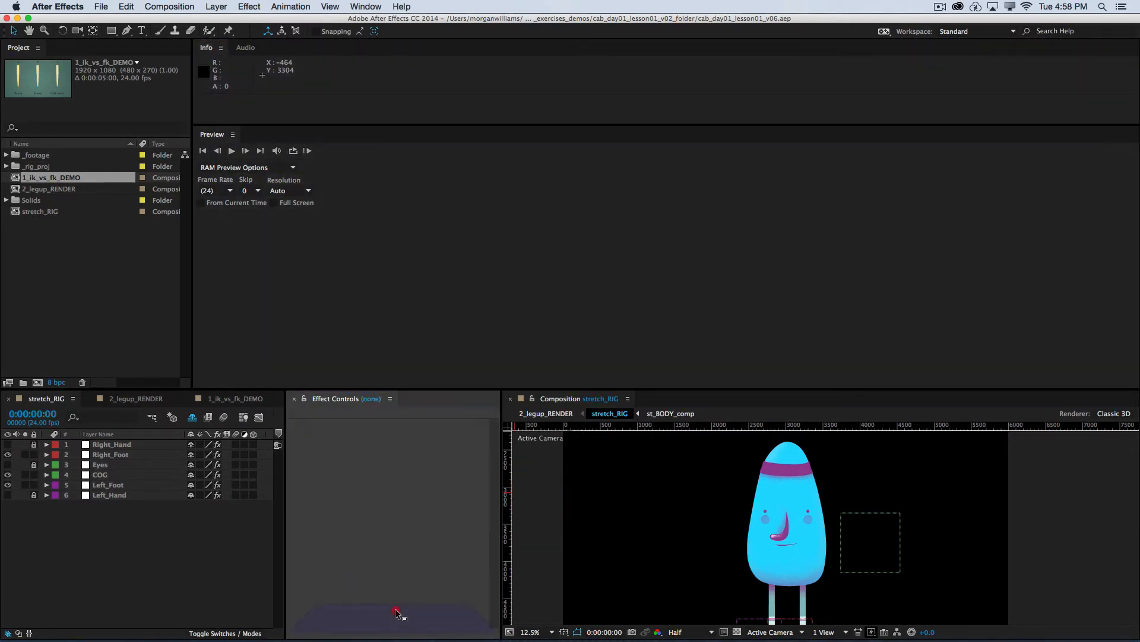
pyautogui.moveTo(394, 609); pyautogui.dragTo(394, 609)
pyautogui.moveTo(297, 242); pyautogui.dragTo(381, 587)
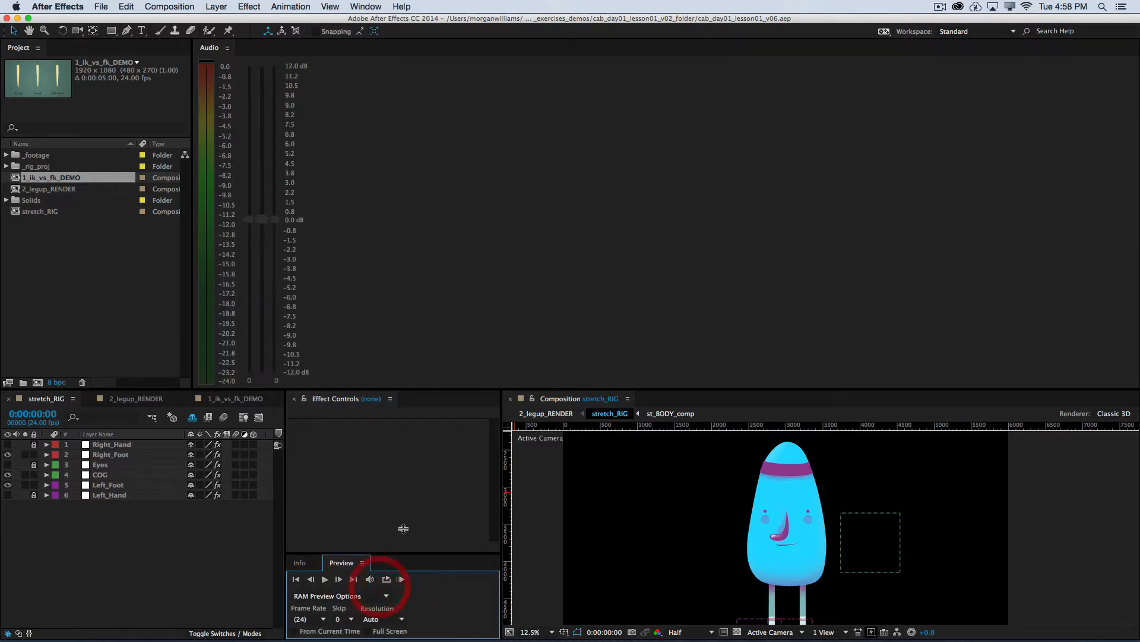
# Close the Audio panel and dock the Project panel into the Timeline's panel group
pyautogui.click(227, 48)
pyautogui.click(238, 60)
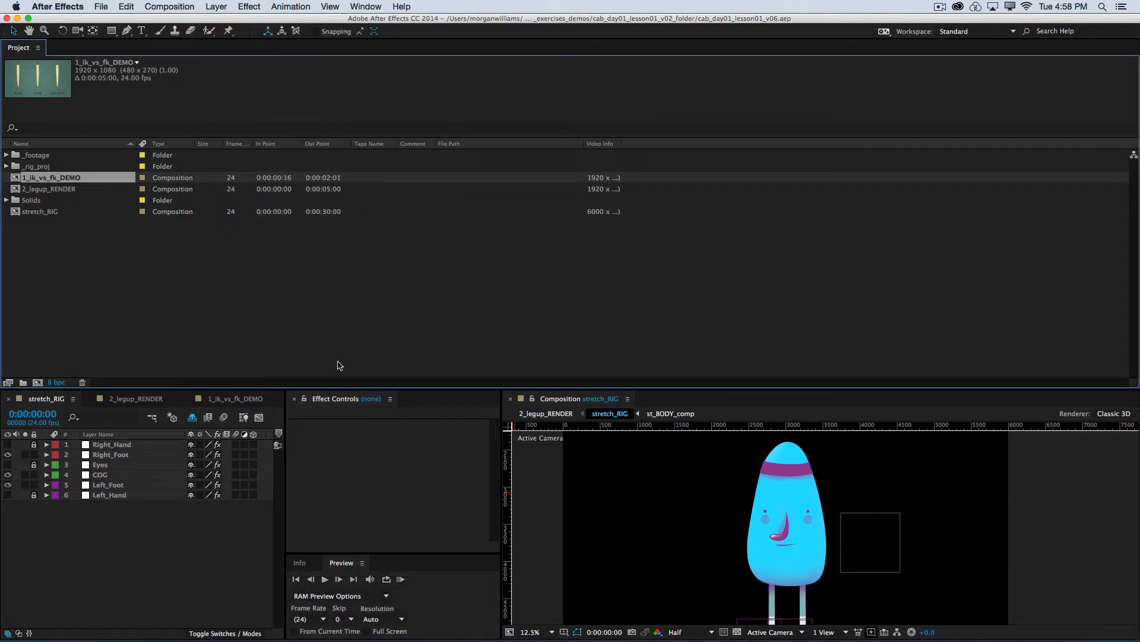
pyautogui.moveTo(331, 390); pyautogui.dragTo(339, 244)
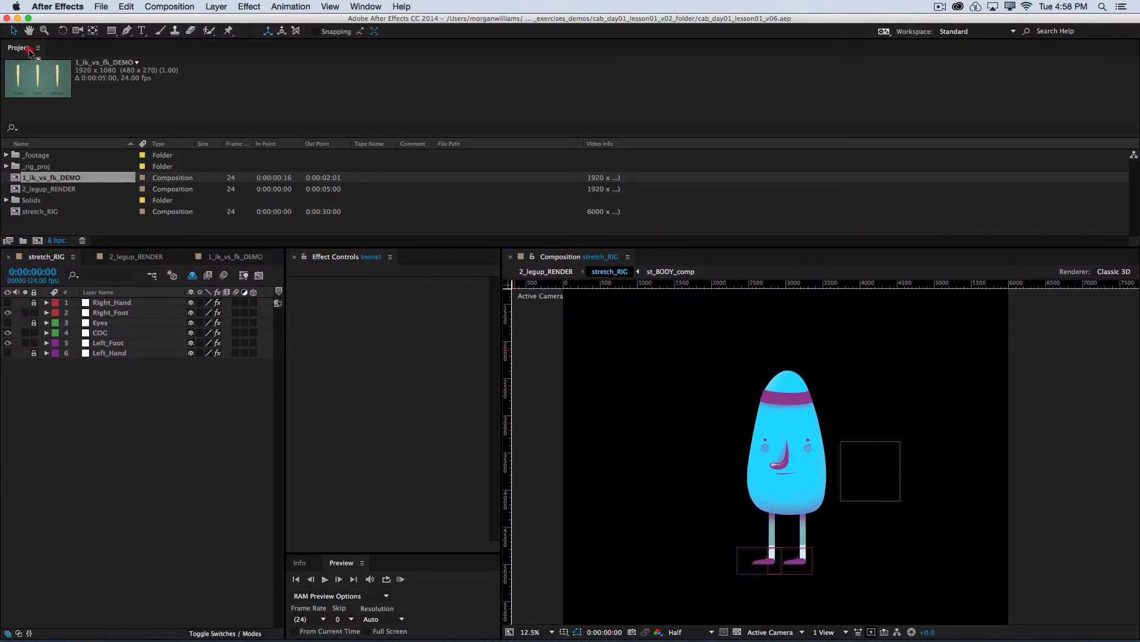
pyautogui.moveTo(32, 53); pyautogui.dragTo(178, 394)
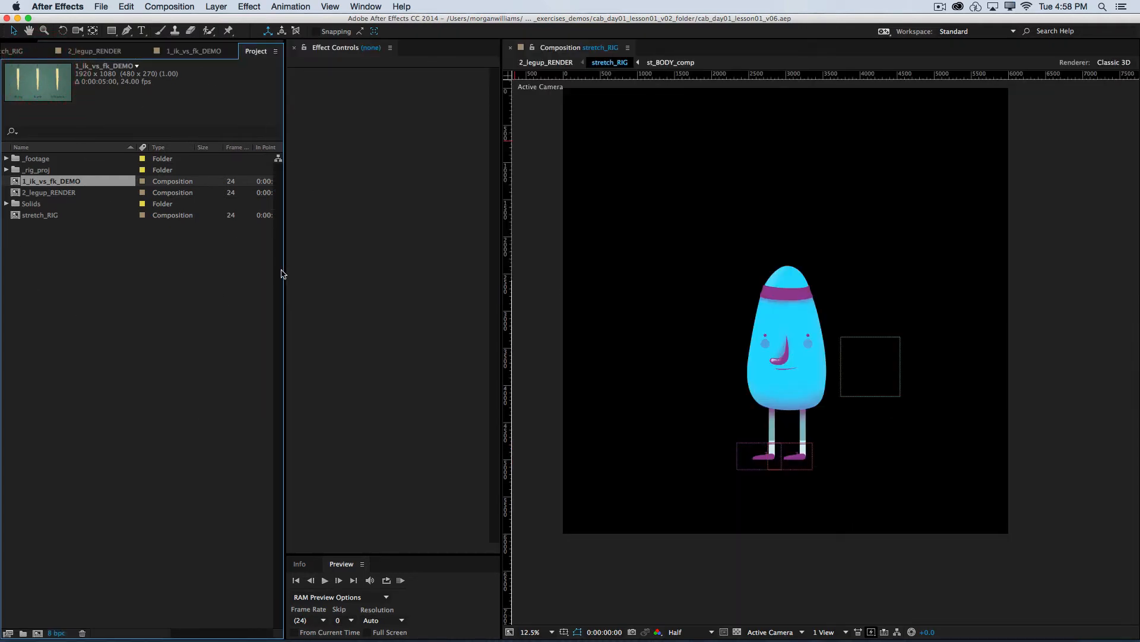
# Bring the stretch_RIG timeline forward and widen it so that Effect Controls becomes a narrow column beside the Composition view
pyautogui.moveTo(285, 272); pyautogui.dragTo(587, 268)
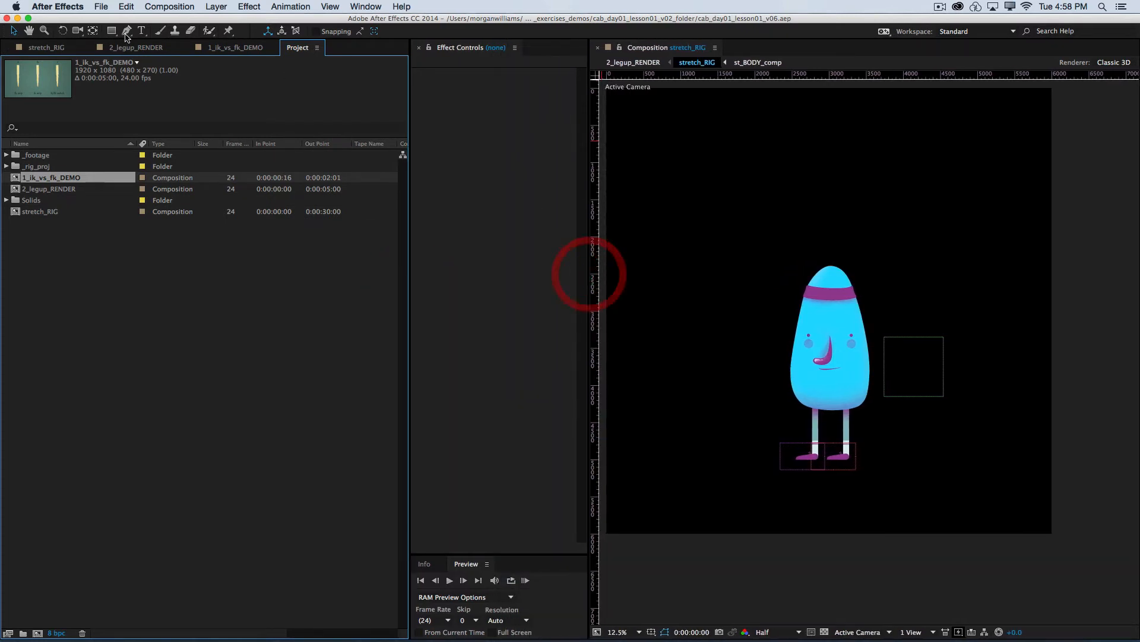
pyautogui.click(160, 49)
pyautogui.click(46, 47)
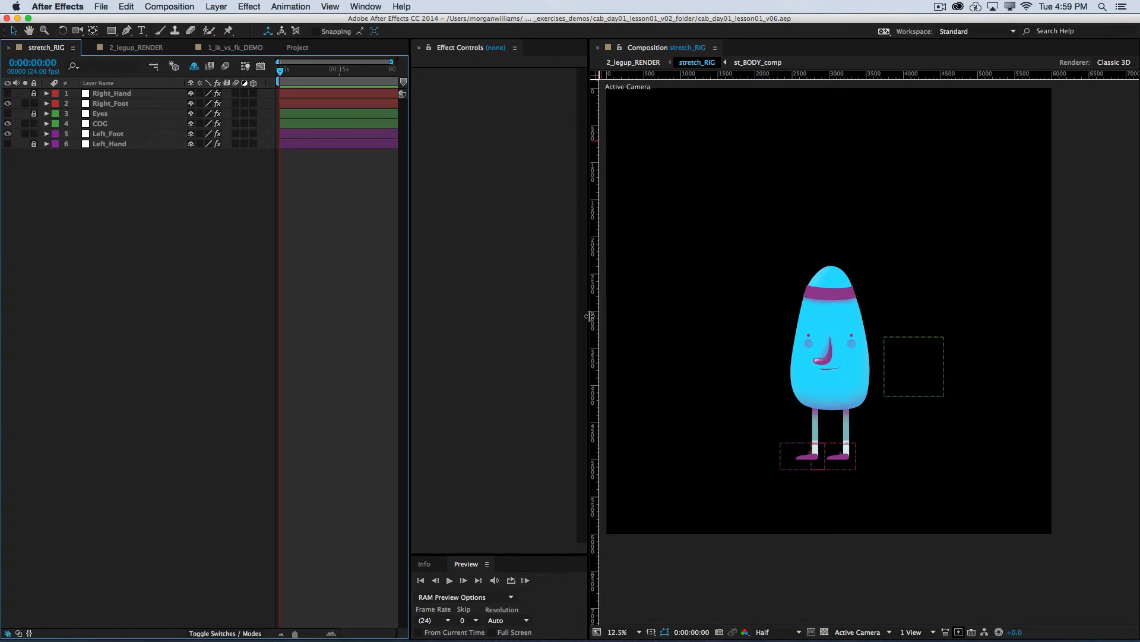
pyautogui.moveTo(590, 315); pyautogui.dragTo(803, 333)
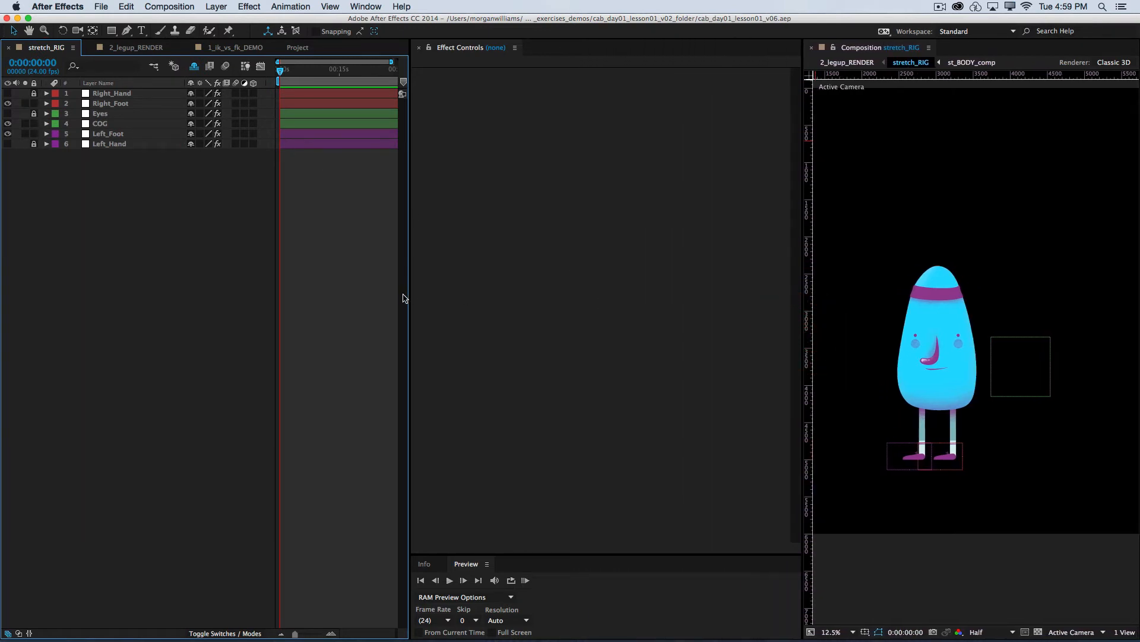
pyautogui.moveTo(410, 297); pyautogui.dragTo(659, 311)
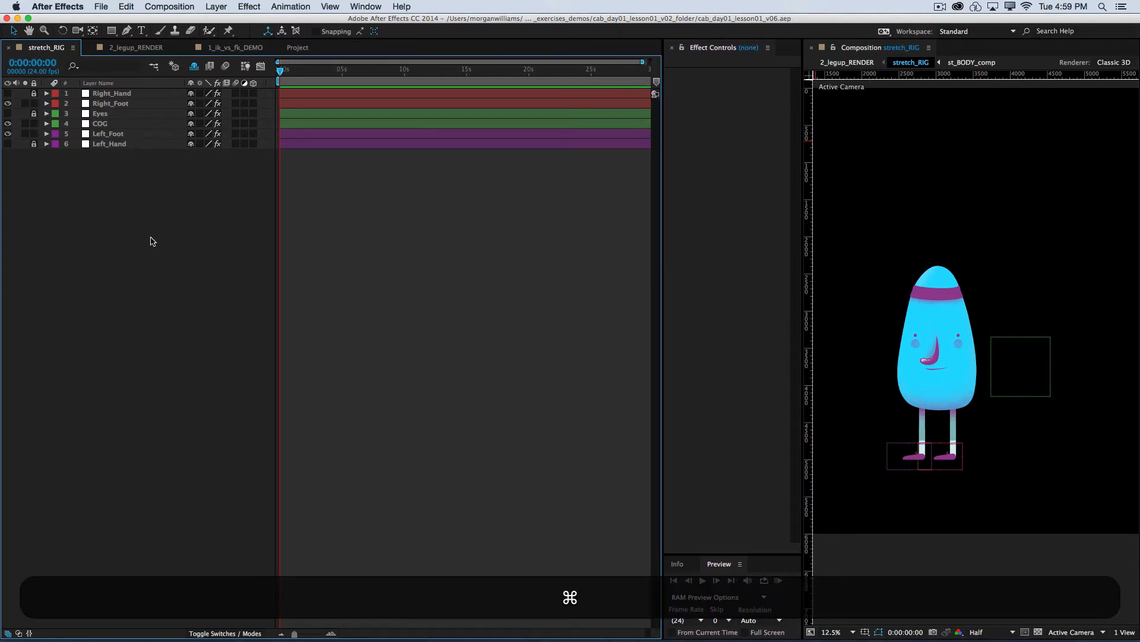
# Reveal the keyframed properties of all unlocked layers in stretch_RIG, deselect the layers, and adjust the Composition panel's width
pyautogui.press('super+a')
pyautogui.press('u')
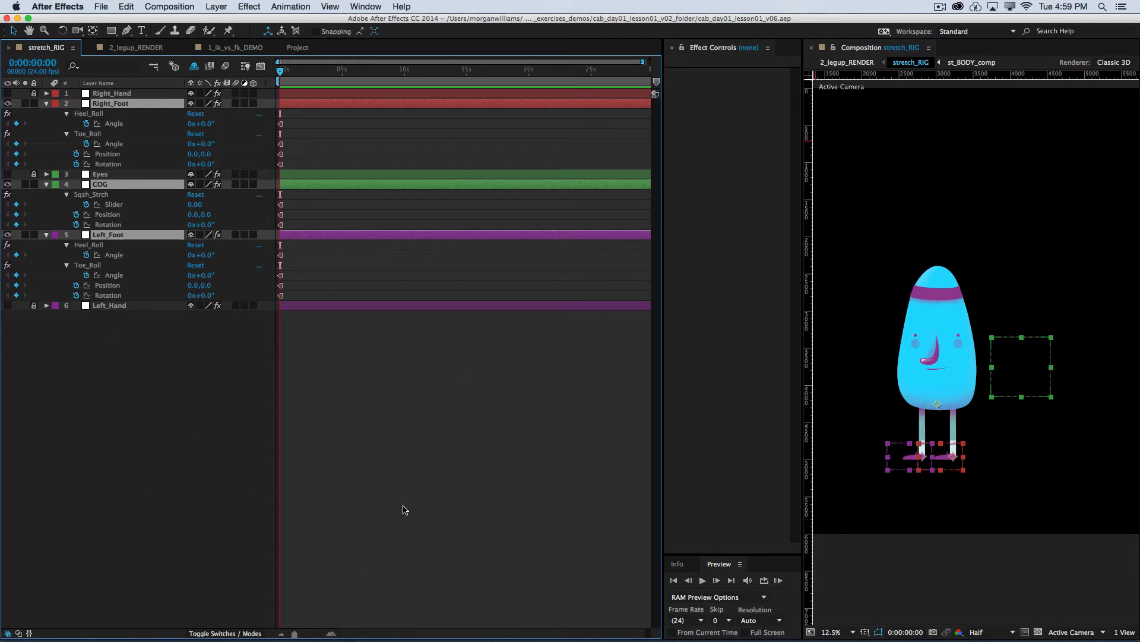
pyautogui.click(909, 584)
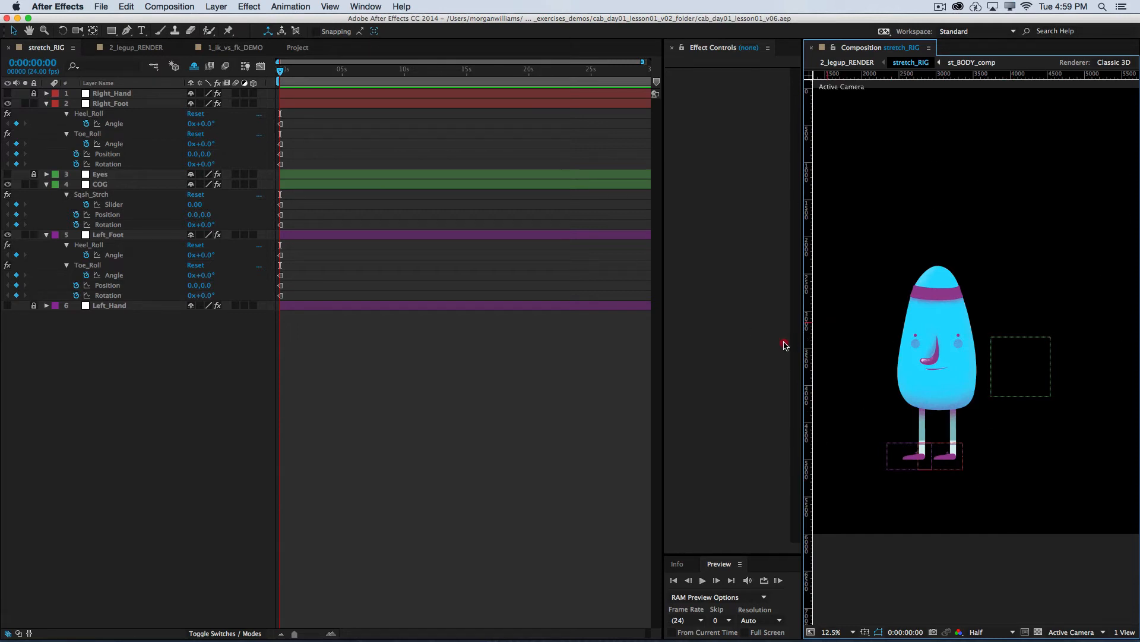
pyautogui.moveTo(803, 338)
pyautogui.mouseDown()
pyautogui.moveTo(819, 342)
pyautogui.moveTo(803, 339)
pyautogui.mouseUp()
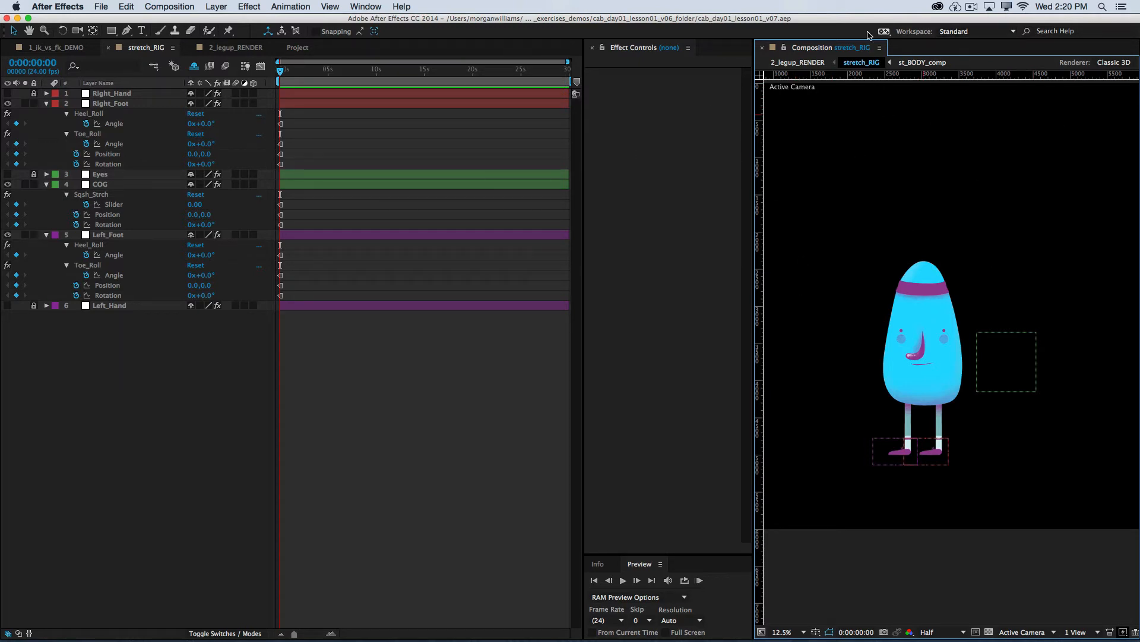
# Look through the list of available workspaces and leave it without choosing one
pyautogui.click(999, 34)
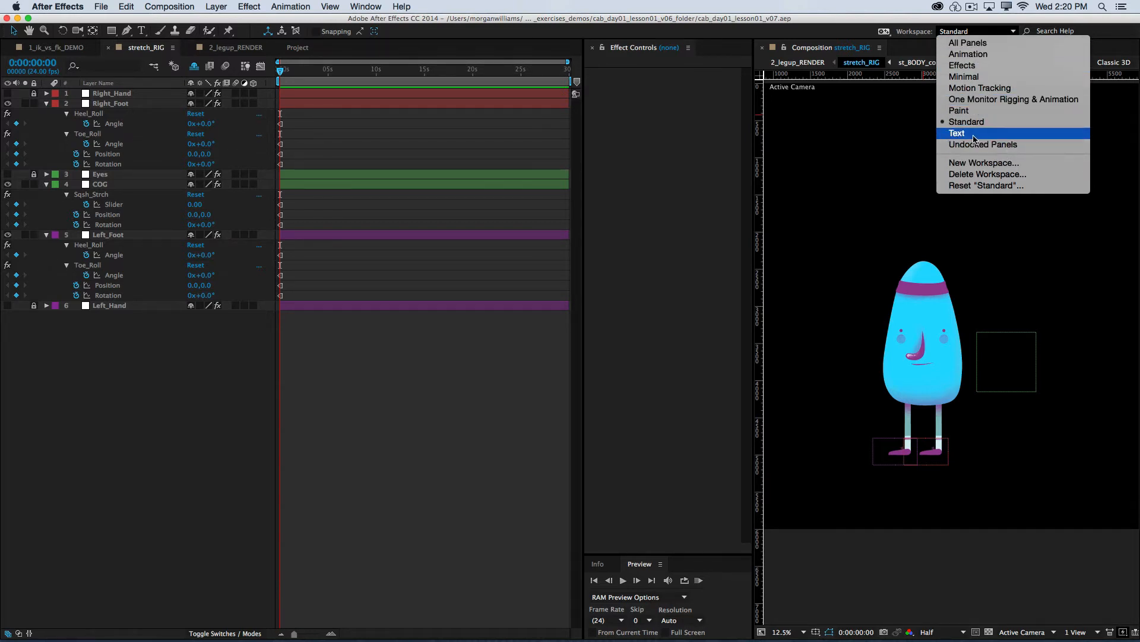
pyautogui.click(815, 30)
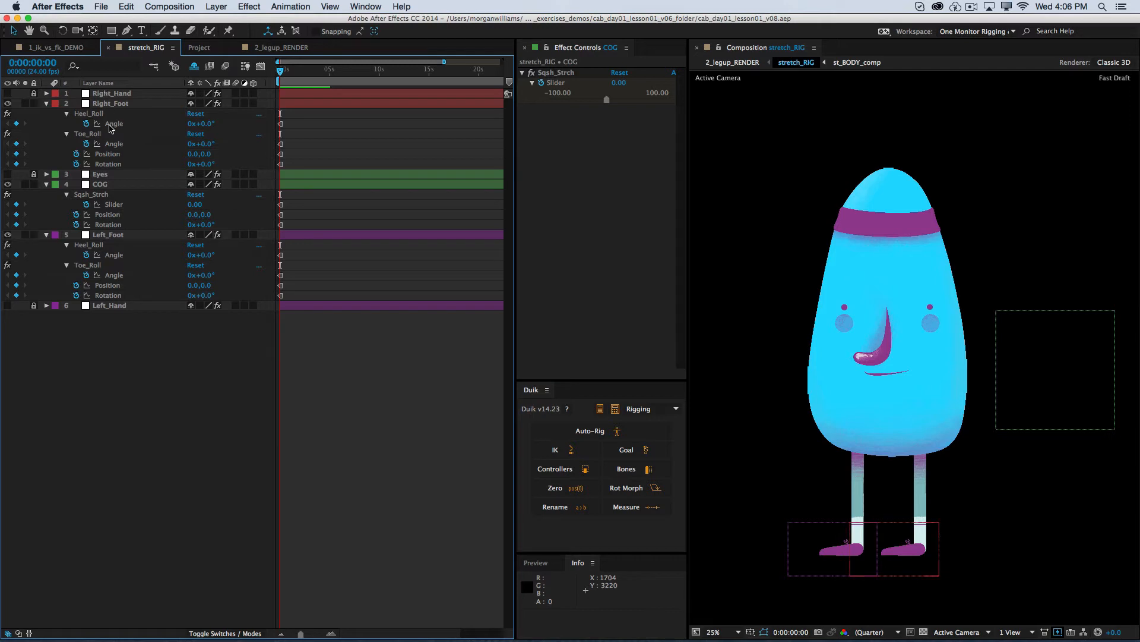
# Select the COG controller and move the character's body down to a Position of about -100, 176, bending the legs
pyautogui.click(112, 236)
pyautogui.click(1041, 324)
pyautogui.click(1068, 291)
pyautogui.click(1047, 344)
pyautogui.moveTo(1037, 370)
pyautogui.mouseDown()
pyautogui.moveTo(1016, 389)
pyautogui.moveTo(978, 377)
pyautogui.moveTo(978, 398)
pyautogui.moveTo(1054, 418)
pyautogui.moveTo(1013, 398)
pyautogui.moveTo(1003, 420)
pyautogui.moveTo(1033, 367)
pyautogui.mouseUp()
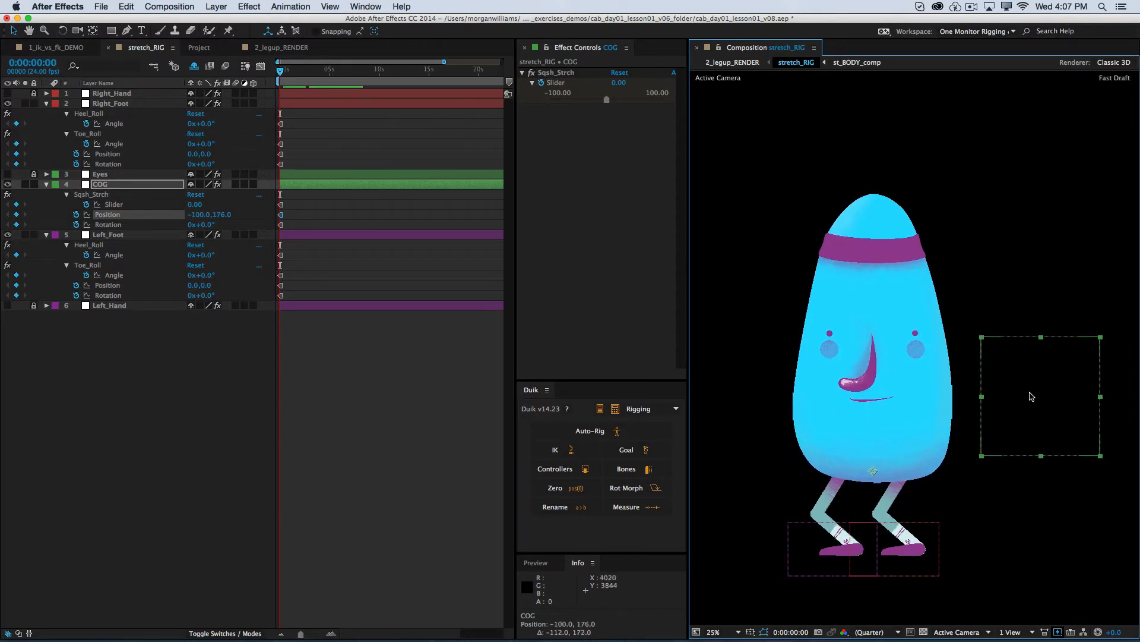
# Move the COG controller to a Position of about 64, 152 and rotate it to about 3°
pyautogui.moveTo(1029, 397); pyautogui.dragTo(1084, 431)
pyautogui.press('w')
pyautogui.press('w')
pyautogui.press('v')
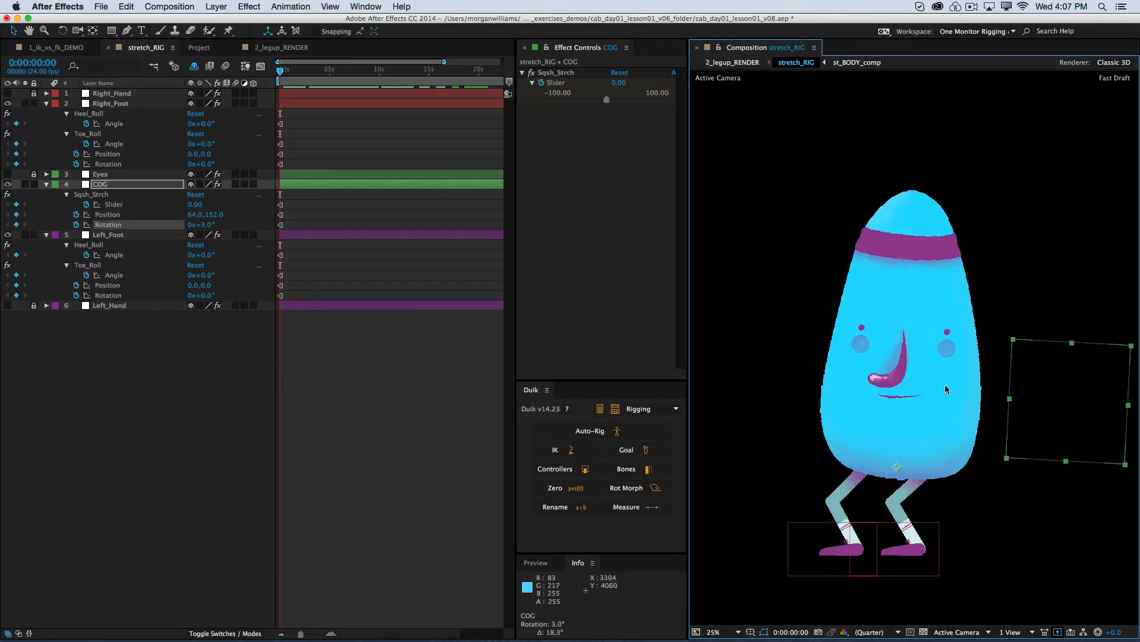
# Shift the COG controller around to test the legs, ending at about Position -32, 64 with a Rotation of about -7.1°
pyautogui.moveTo(1065, 432); pyautogui.dragTo(1052, 429)
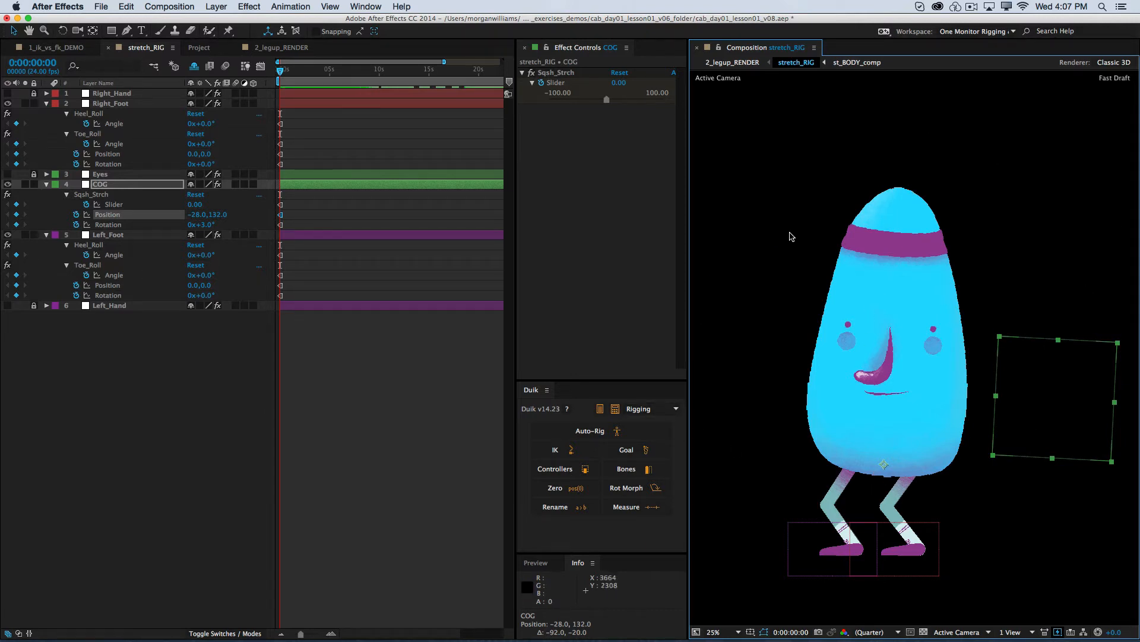
pyautogui.moveTo(1046, 386)
pyautogui.mouseDown()
pyautogui.moveTo(1023, 387)
pyautogui.moveTo(1042, 386)
pyautogui.moveTo(1041, 370)
pyautogui.mouseUp()
pyautogui.moveTo(1042, 370); pyautogui.dragTo(1046, 381)
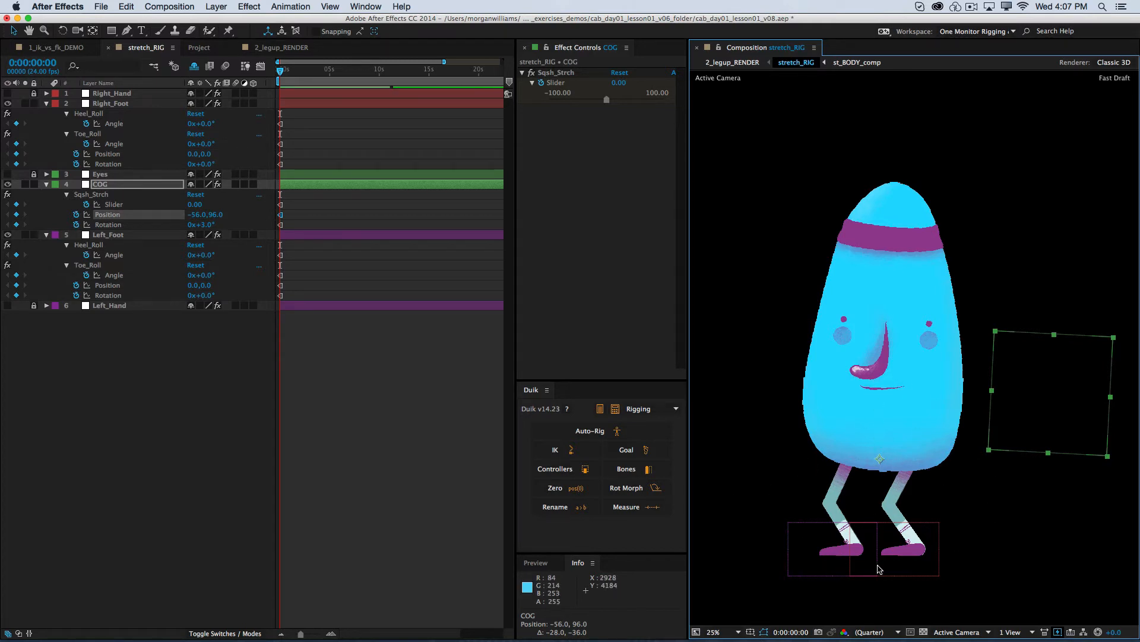
pyautogui.moveTo(1050, 418)
pyautogui.mouseDown()
pyautogui.moveTo(1028, 417)
pyautogui.moveTo(1059, 410)
pyautogui.moveTo(1046, 407)
pyautogui.mouseUp()
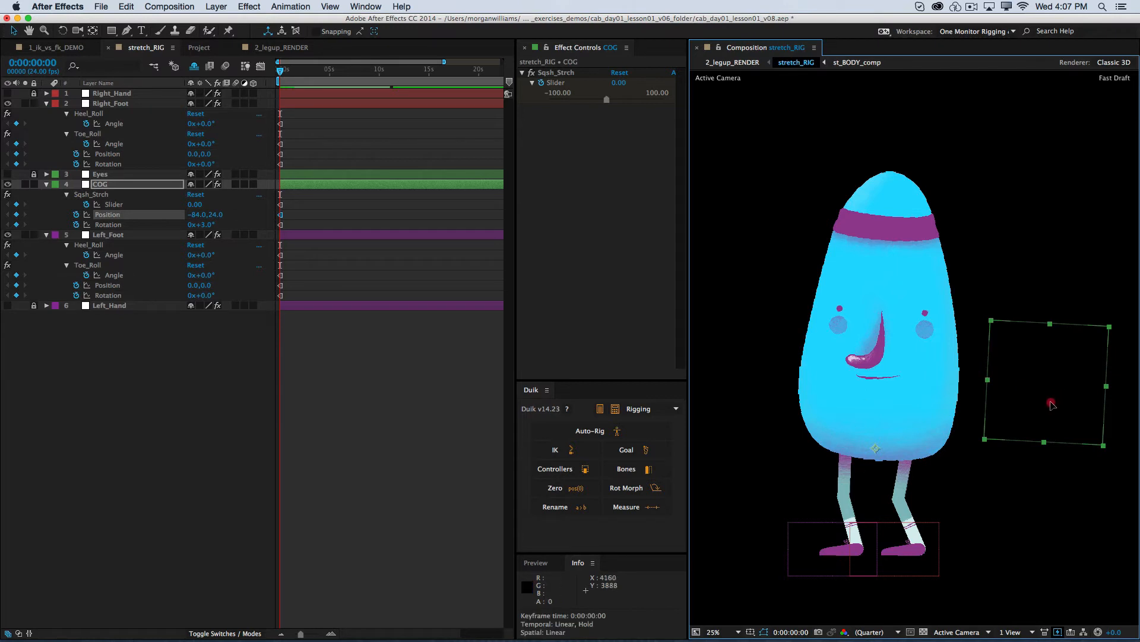
pyautogui.moveTo(1051, 404)
pyautogui.mouseDown()
pyautogui.moveTo(1023, 394)
pyautogui.moveTo(1046, 402)
pyautogui.moveTo(1069, 390)
pyautogui.moveTo(1046, 400)
pyautogui.mouseUp()
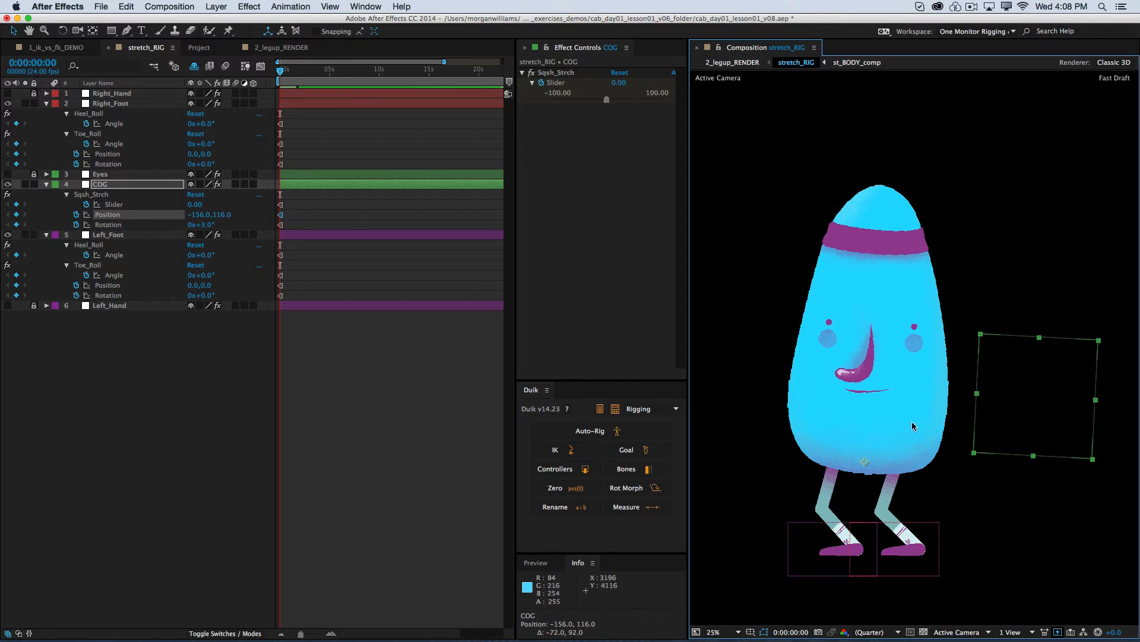
pyautogui.moveTo(1020, 403); pyautogui.dragTo(1055, 413)
pyautogui.press('w')
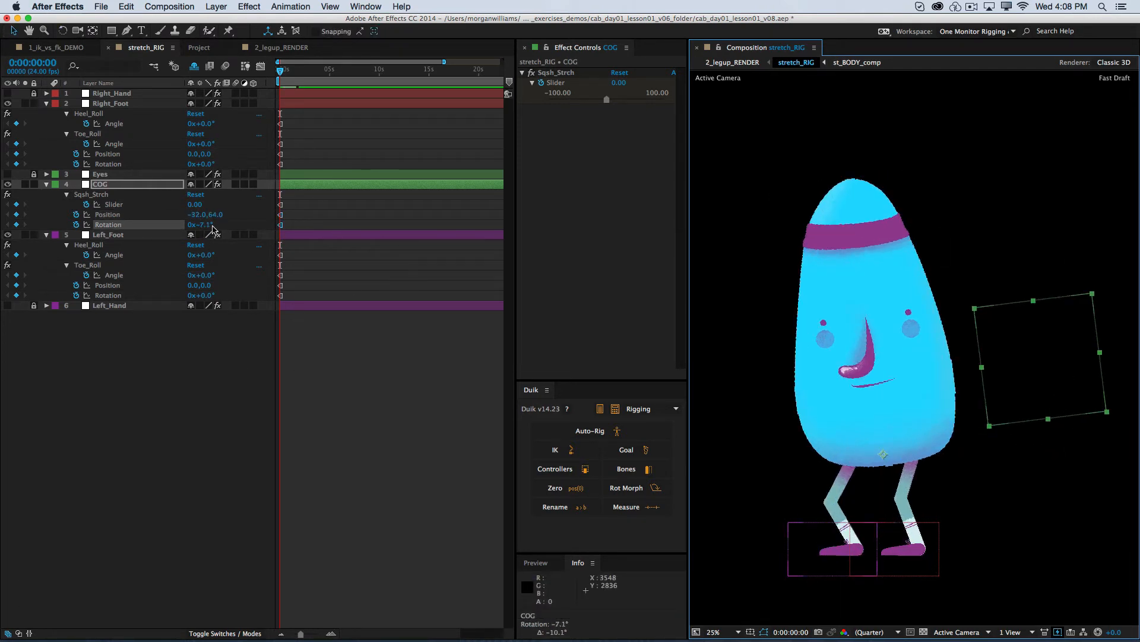
# Reset the COG controller to Position 0, 0 and Rotation 0°
pyautogui.click(199, 214)
pyautogui.write('0')
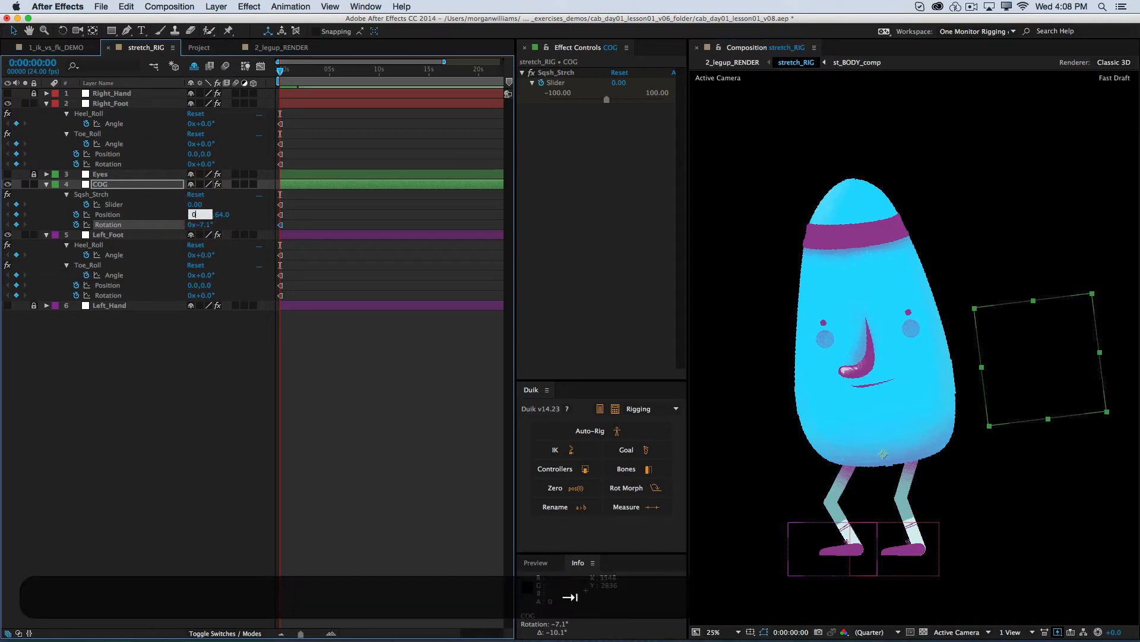
pyautogui.press('Tab')
pyautogui.write('0')
pyautogui.press('Tab')
pyautogui.write('0')
pyautogui.press('Return')
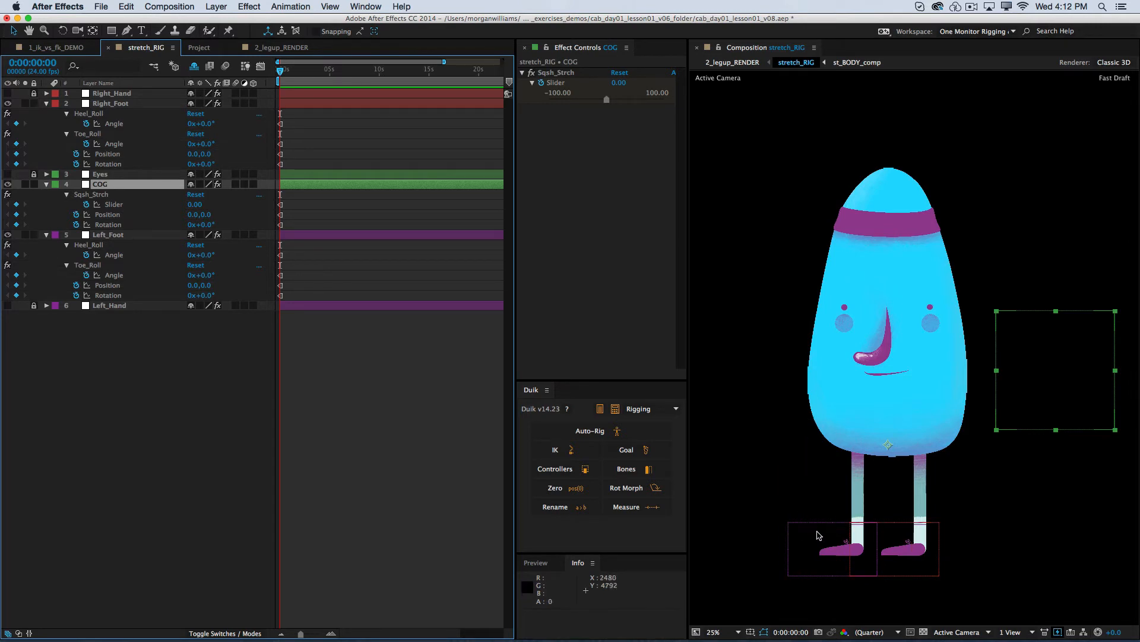
# Lift the Left_Foot controller to a Position of about -128, -244 and rotate it to about -20.2°
pyautogui.moveTo(811, 542); pyautogui.dragTo(790, 524)
pyautogui.press('w')
pyautogui.press('w')
pyautogui.press('w')
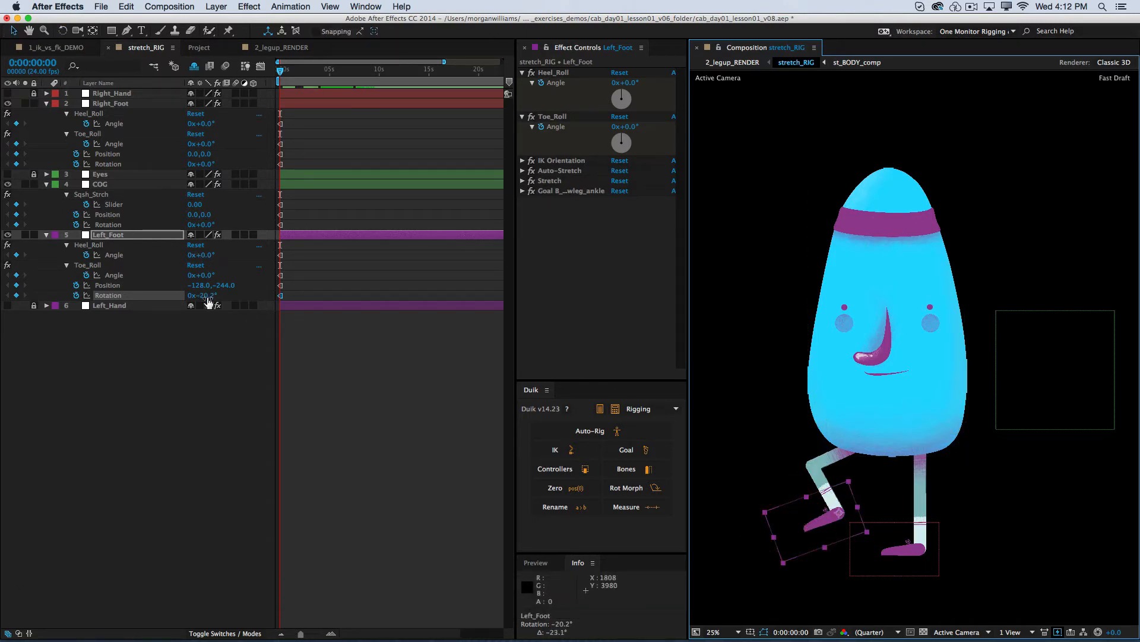
# Return the Left_Foot controller to Position 0, 0 and Rotation 0°
pyautogui.click(197, 286)
pyautogui.write('0')
pyautogui.press('Tab')
pyautogui.write('0')
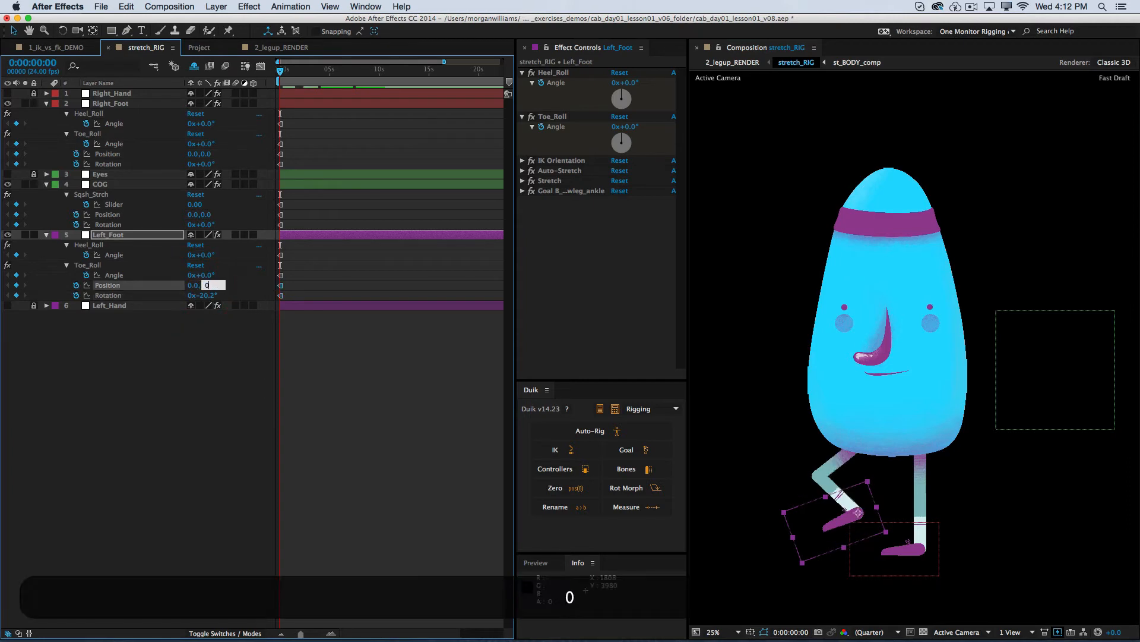
pyautogui.press('Tab')
pyautogui.press('Tab')
pyautogui.write('0')
pyautogui.press('Tab')
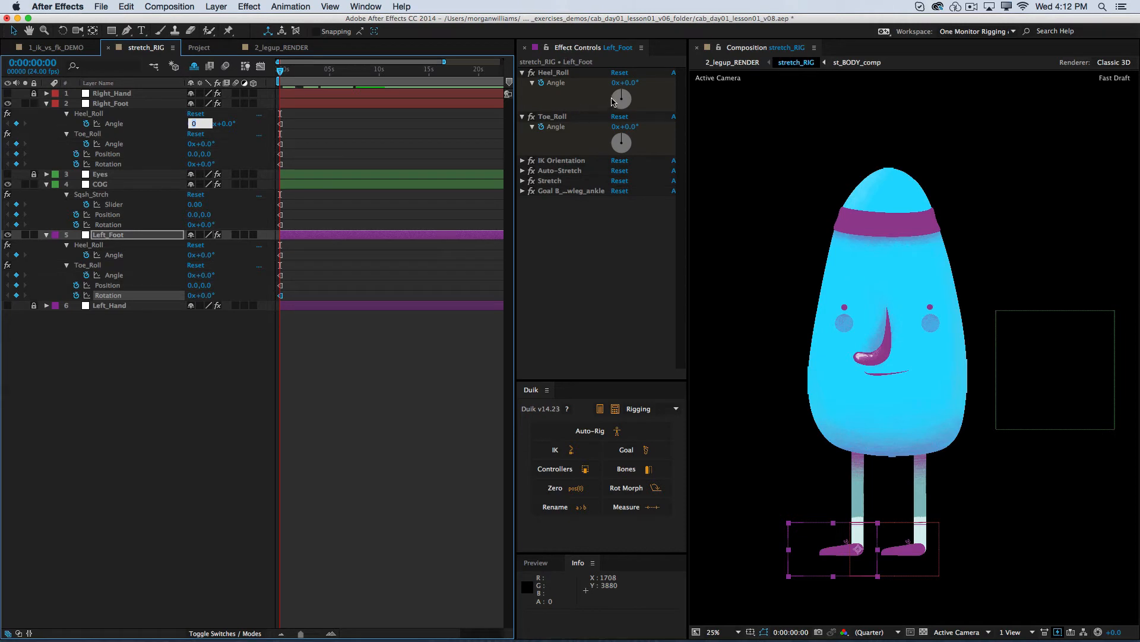
# Try a slight negative Heel_Roll angle of -1° on Left_Foot and return it to 0°
pyautogui.moveTo(631, 82); pyautogui.dragTo(630, 83)
pyautogui.click(630, 83)
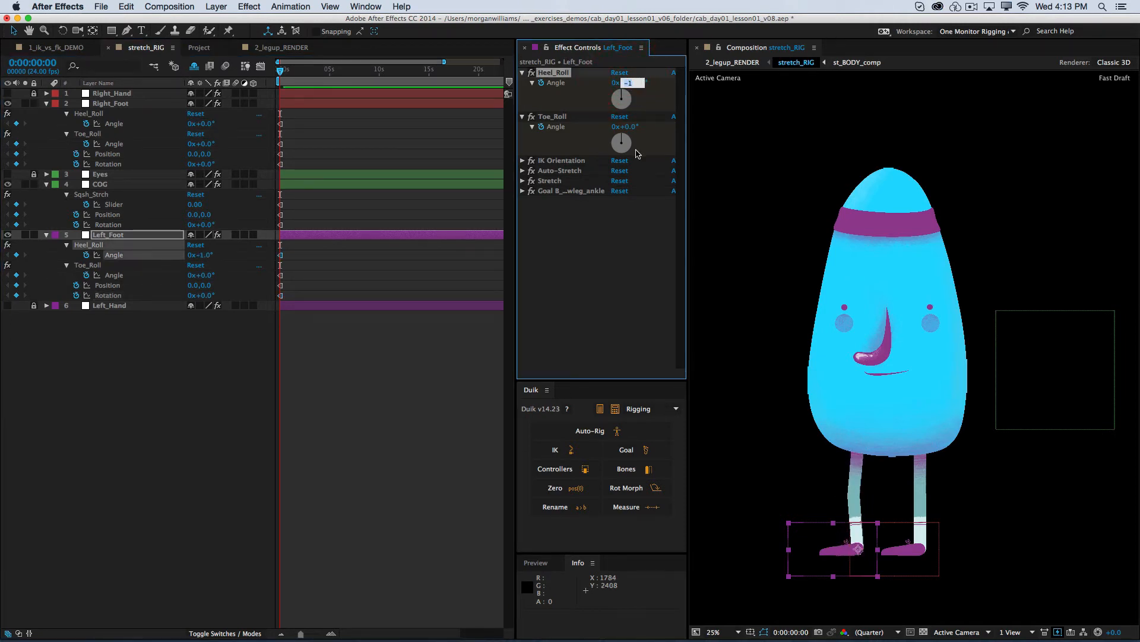
pyautogui.write('0')
pyautogui.press('Return')
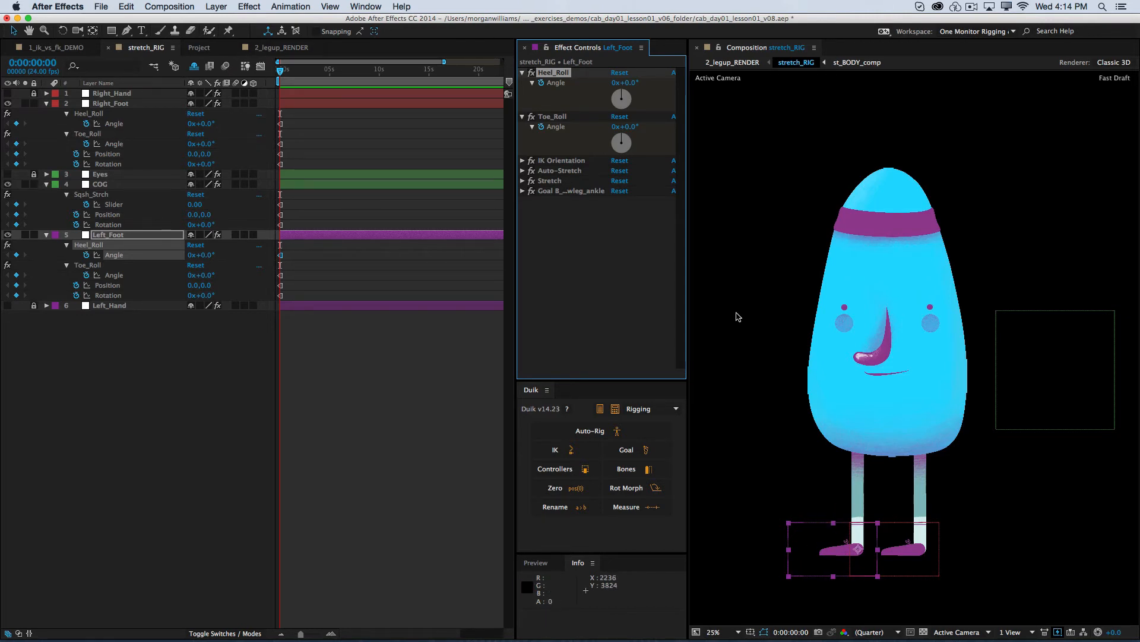
# Try a Heel_Roll angle of about 40° on Left_Foot and return it to 0°
pyautogui.moveTo(633, 86); pyautogui.dragTo(659, 82)
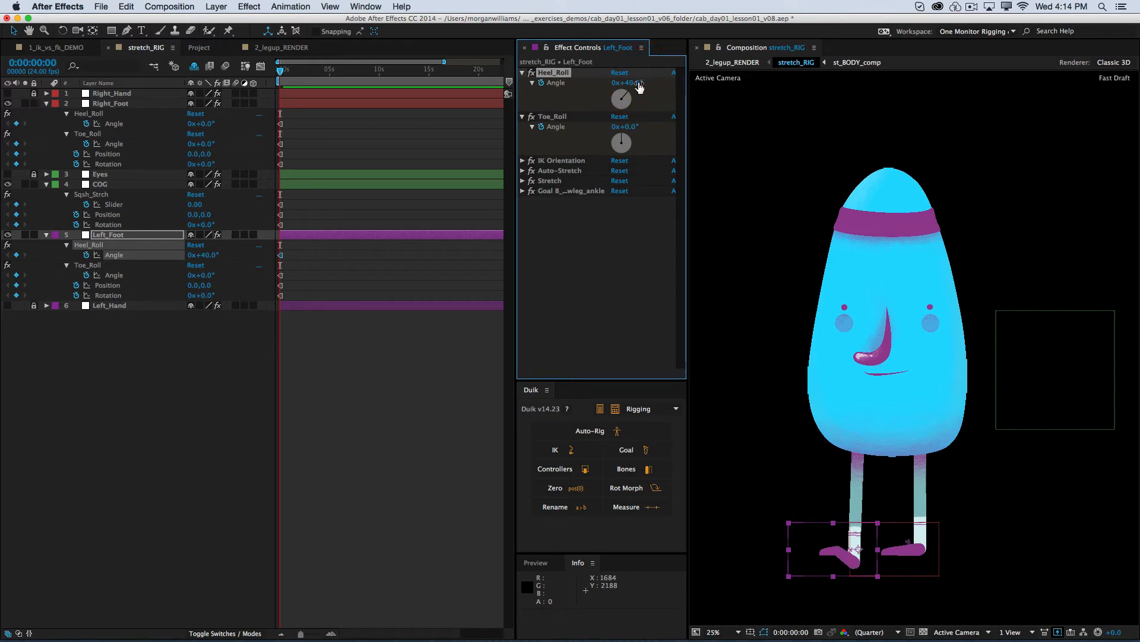
pyautogui.click(636, 83)
pyautogui.write('0')
pyautogui.press('Return')
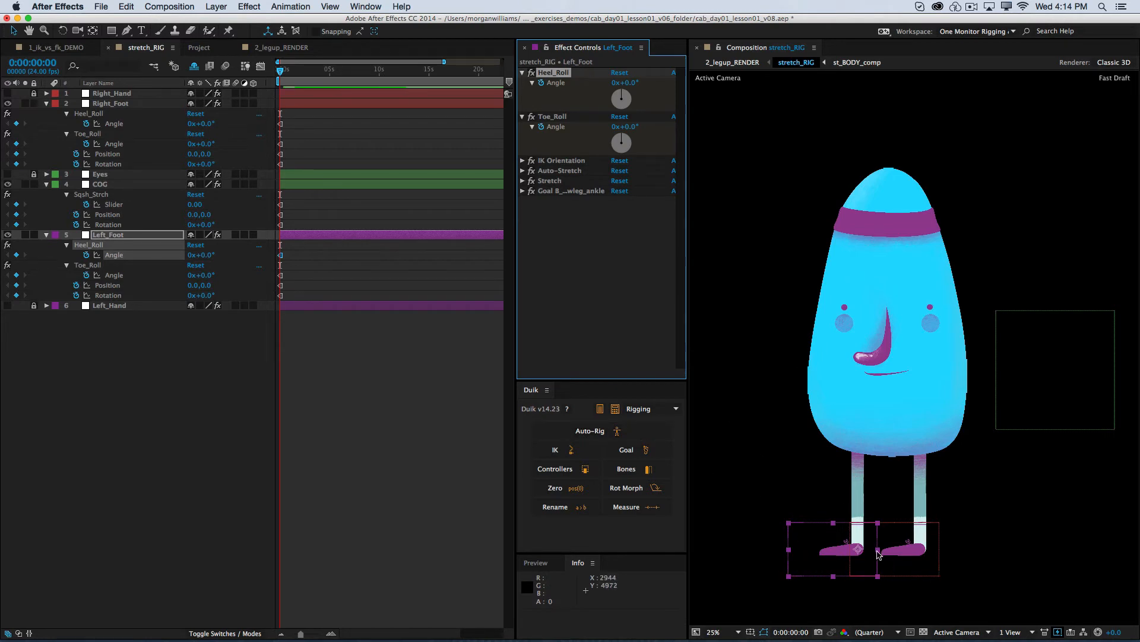
# Raise the Left_Foot controller to a Position of about -96, -280 and rotate it to about -39.5°
pyautogui.click(106, 235)
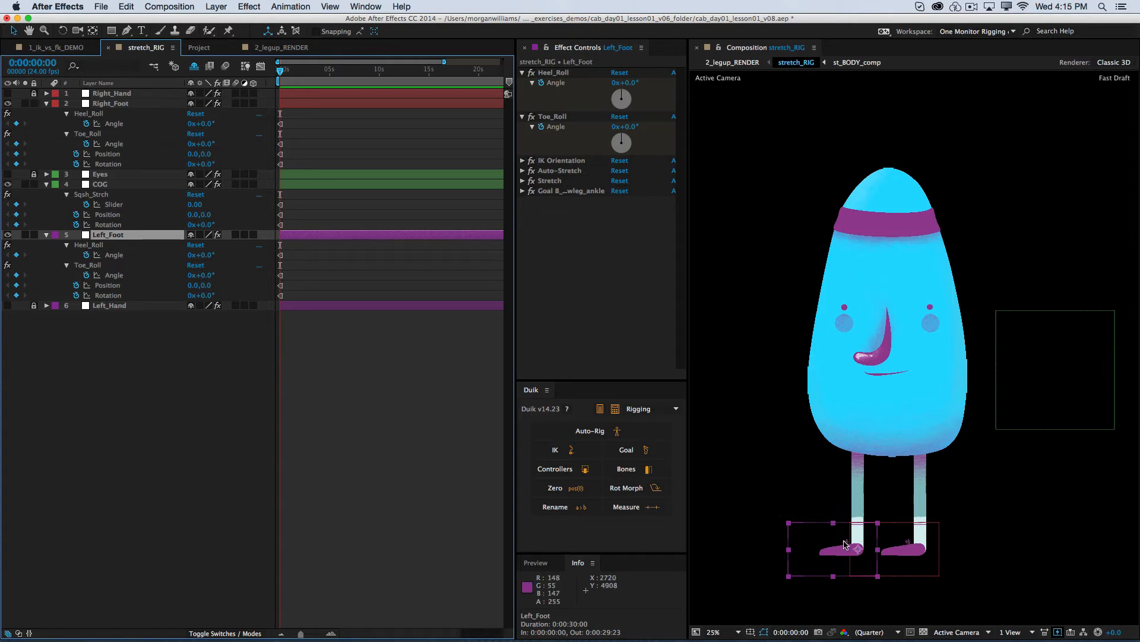
pyautogui.click(542, 230)
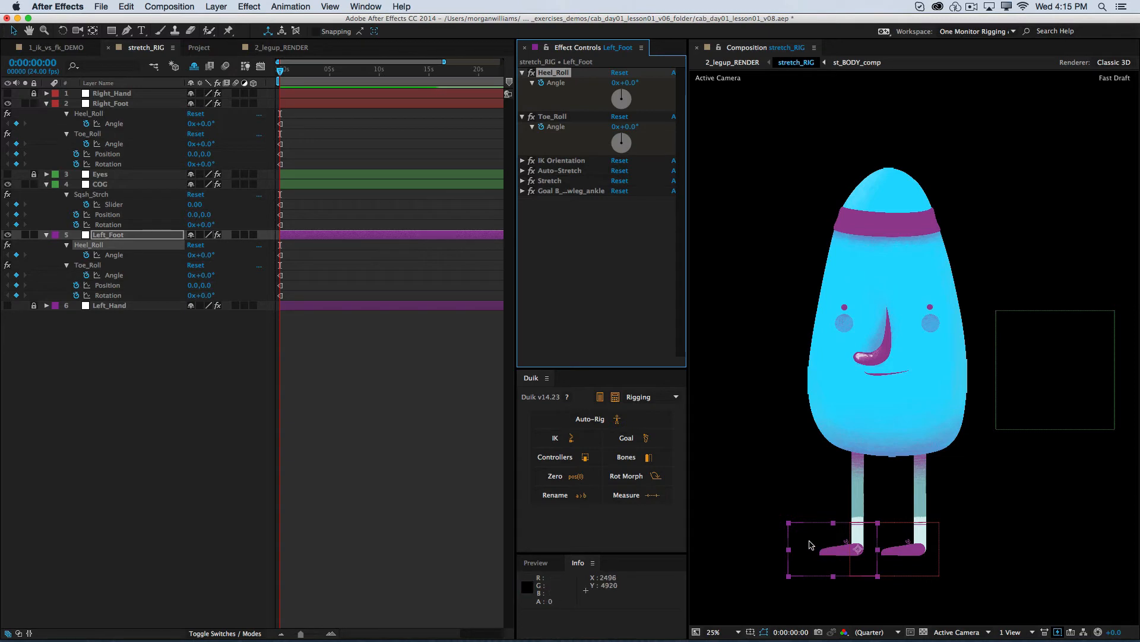
pyautogui.moveTo(811, 548); pyautogui.dragTo(797, 506)
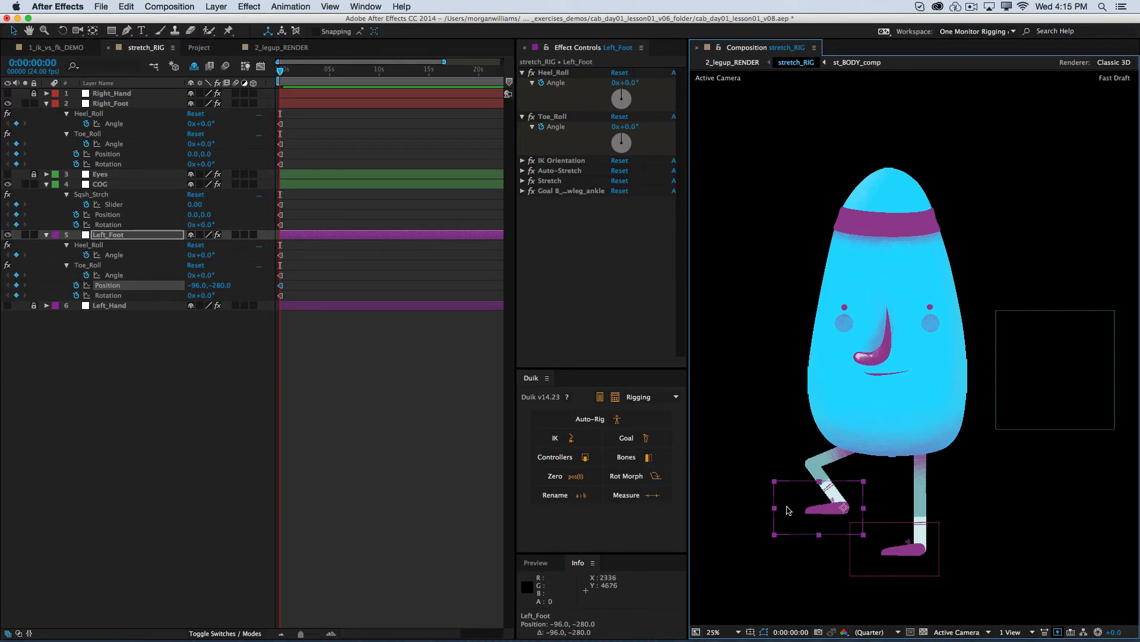
pyautogui.press('w')
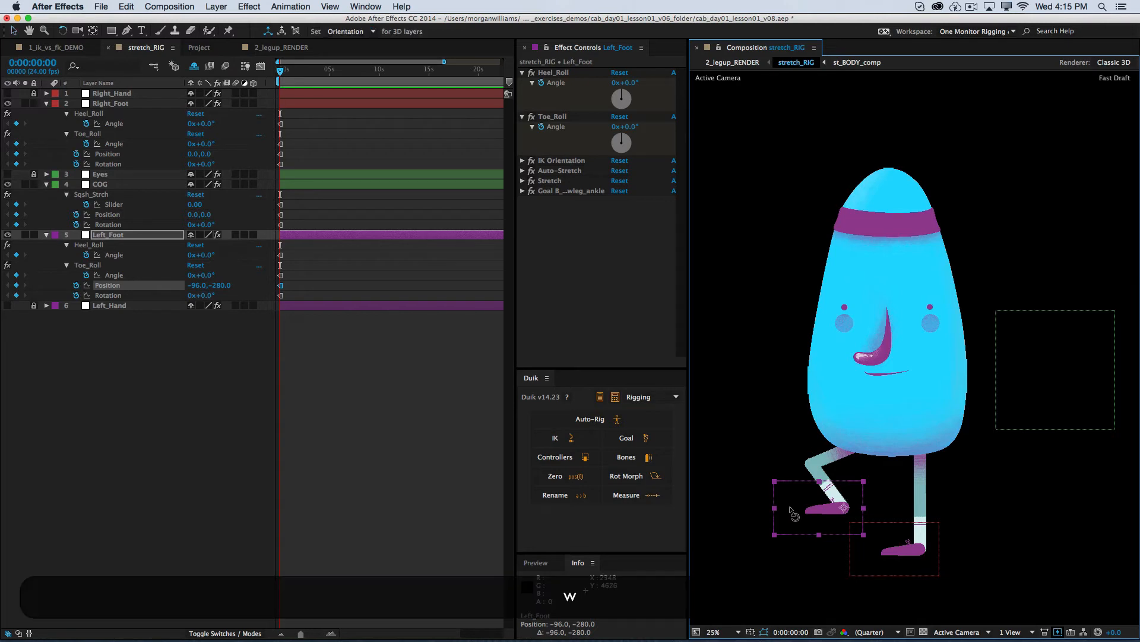
pyautogui.moveTo(792, 514); pyautogui.dragTo(803, 564)
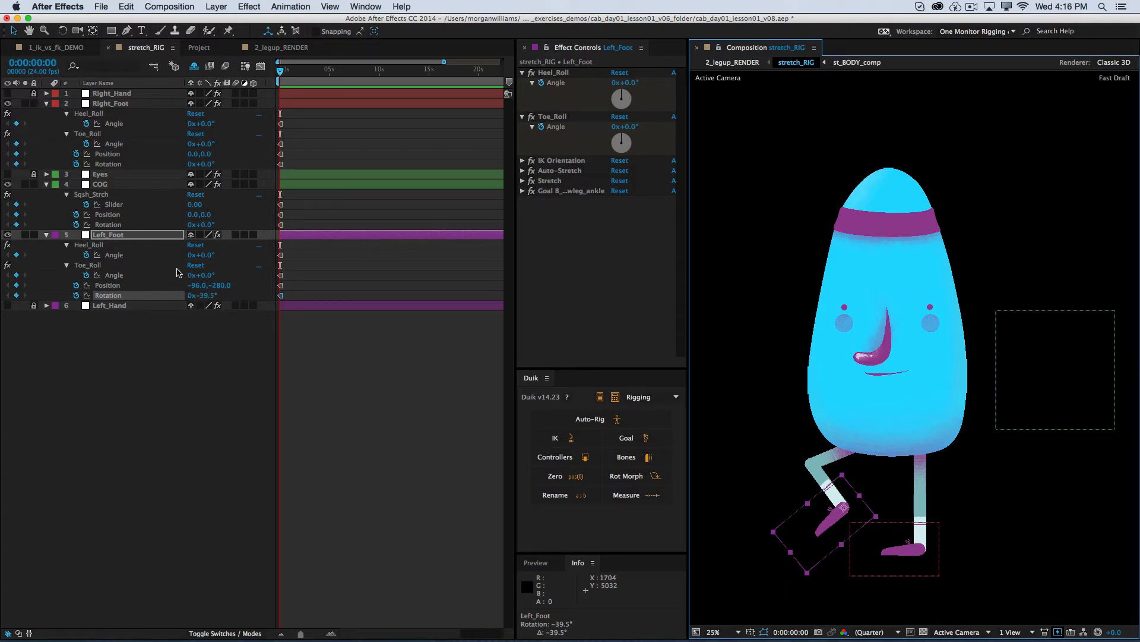
# Zero out Left_Foot's Position and Rotation so the foot stands in its rest pose again
pyautogui.click(196, 285)
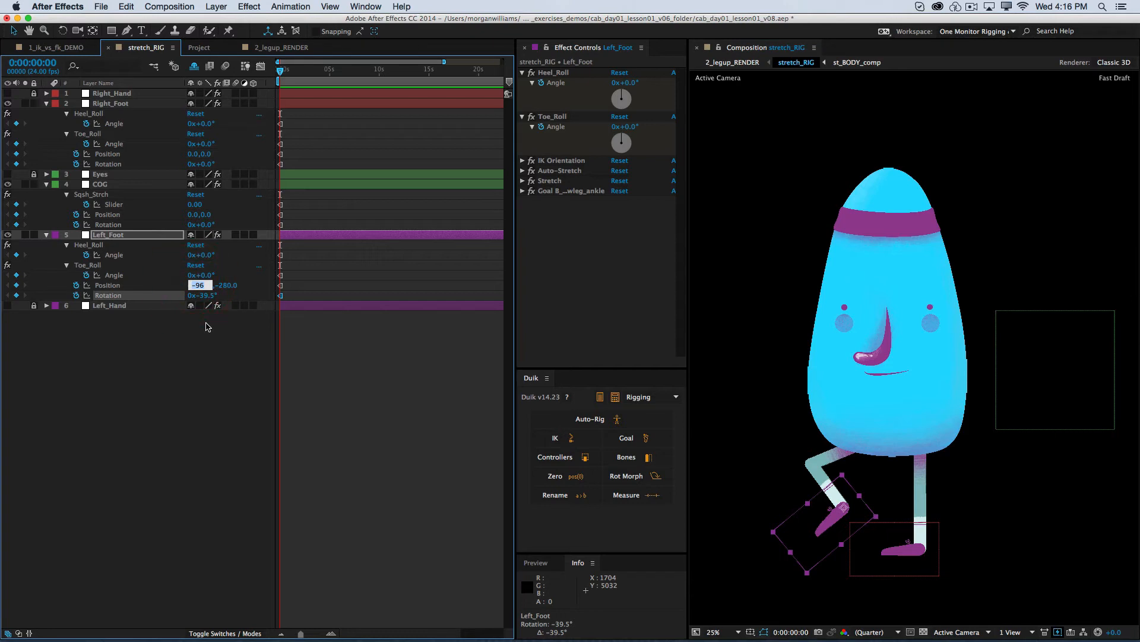
pyautogui.write('0')
pyautogui.press('Tab')
pyautogui.write('0')
pyautogui.press('Tab')
pyautogui.write('0')
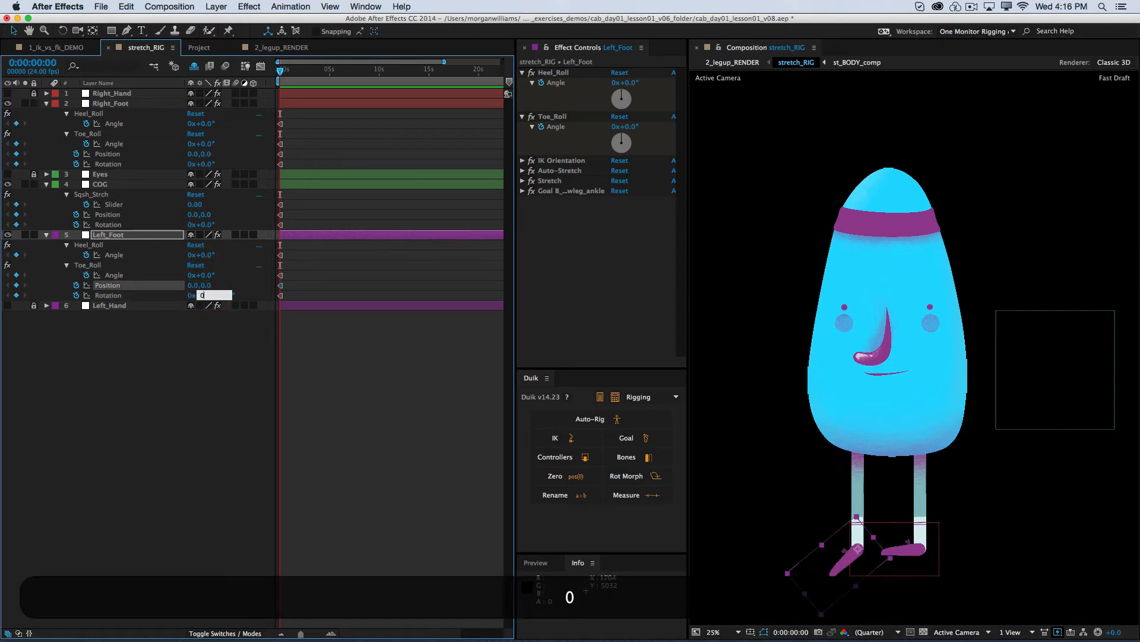
pyautogui.press('Return')
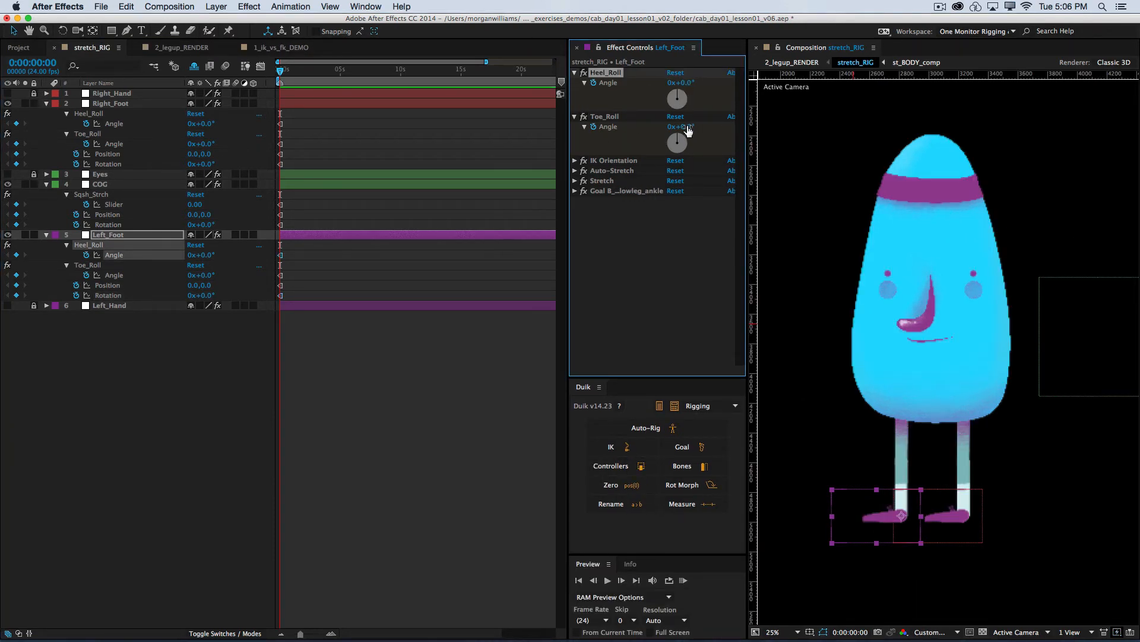
# Try bending the left foot's toes up with a Toe_Roll angle of about 36° and return it to 0°
pyautogui.moveTo(689, 131); pyautogui.dragTo(722, 137)
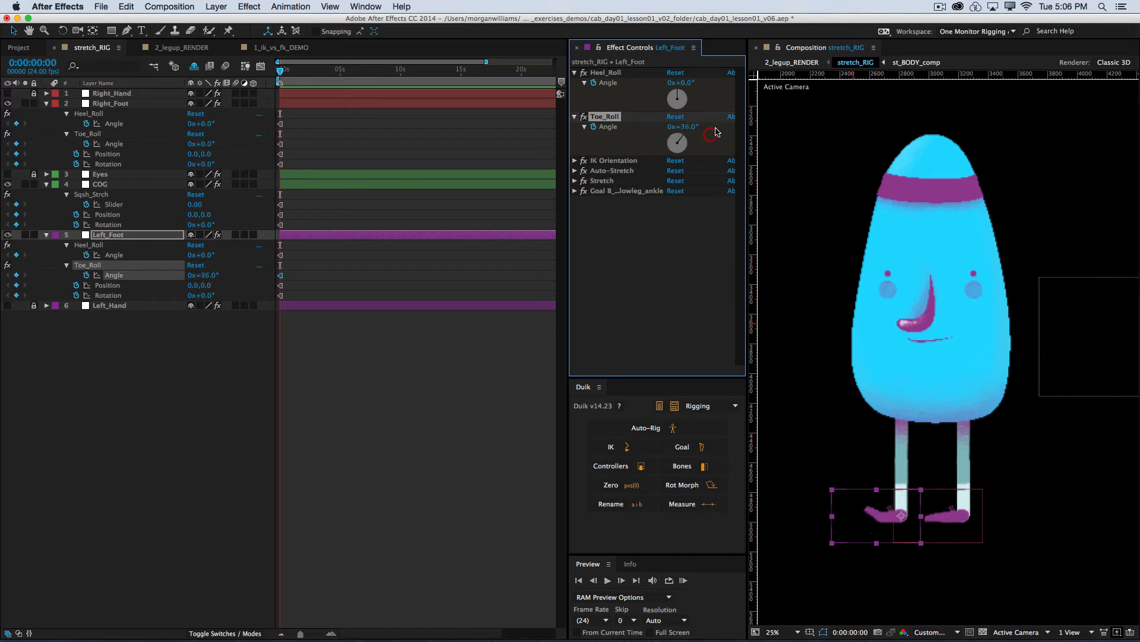
pyautogui.click(682, 128)
pyautogui.write('0')
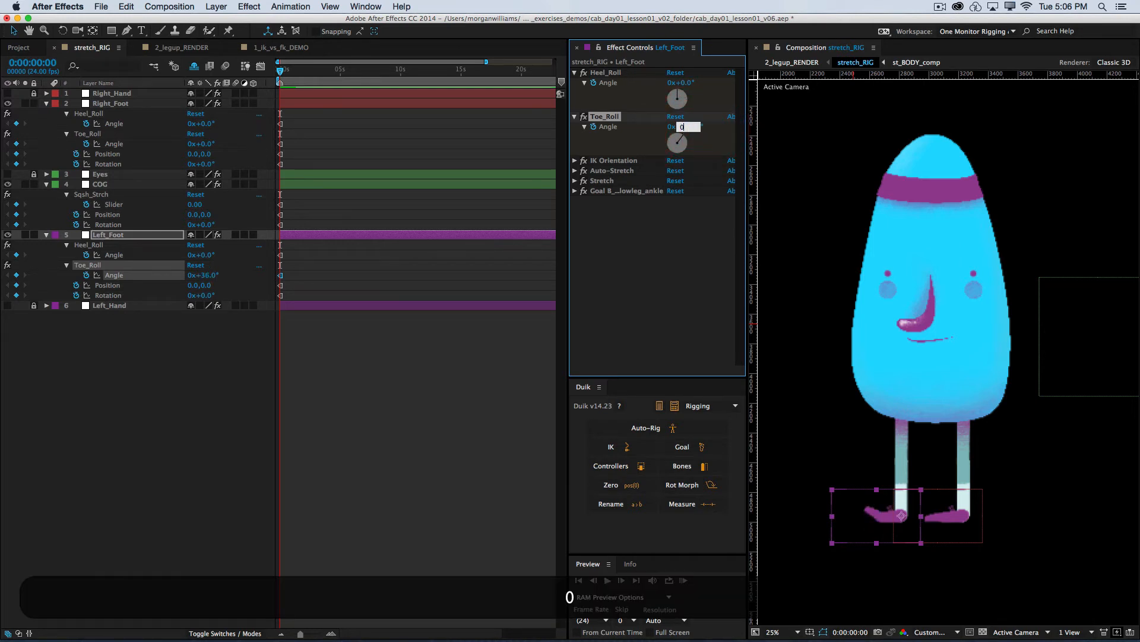
pyautogui.press('Return')
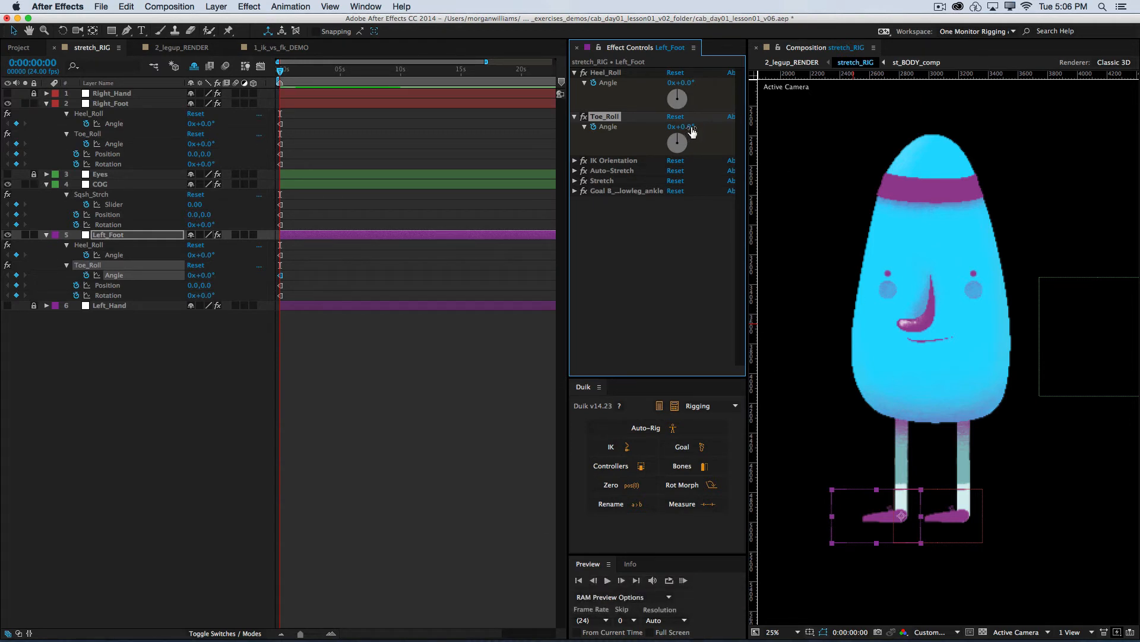
# Try bending the left foot's toes down with a Toe_Roll angle of about -60° and return it to 0°
pyautogui.moveTo(686, 126); pyautogui.dragTo(650, 127)
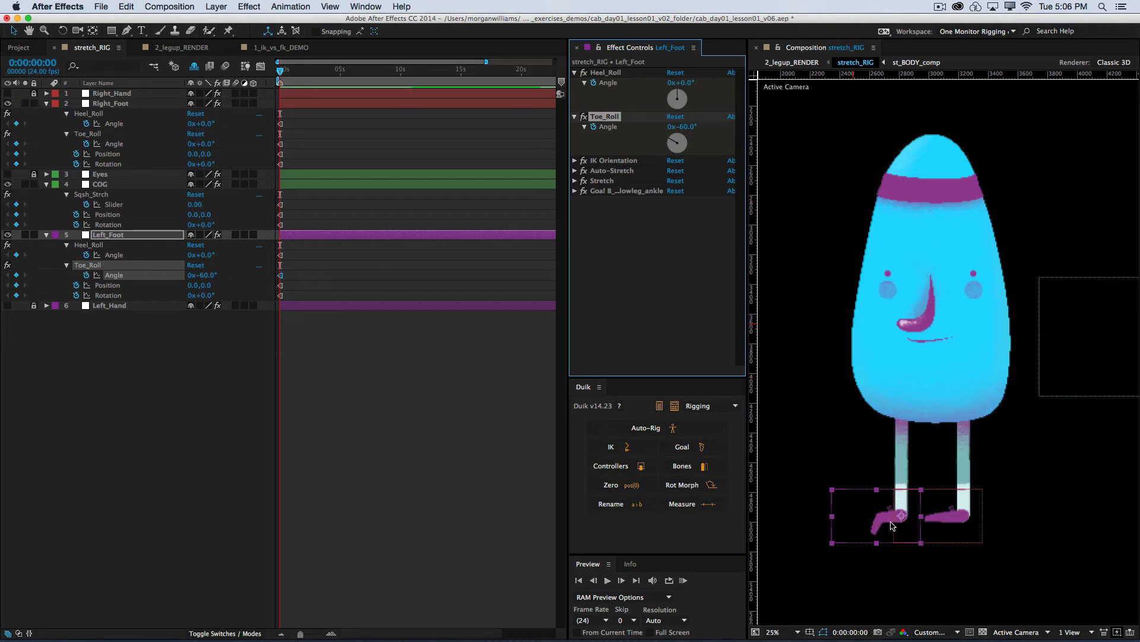
pyautogui.click(679, 127)
pyautogui.write('0')
pyautogui.press('Return')
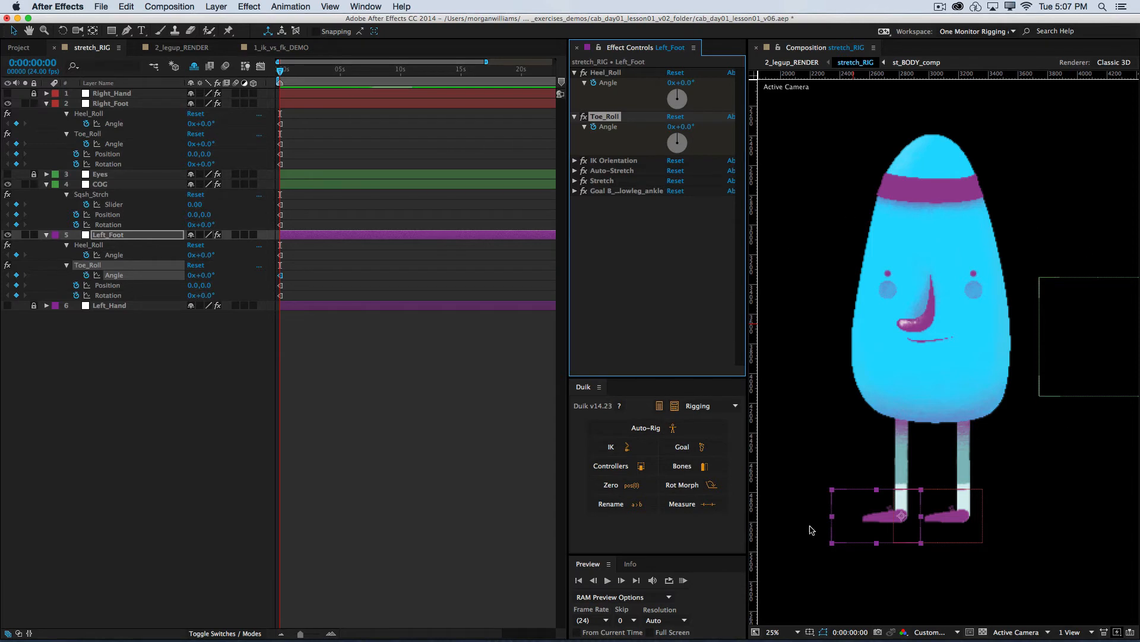
# Select all first-frame keyframes of the Right_Foot, COG and Left_Foot controllers in the stretch_RIG timeline
pyautogui.press('space')
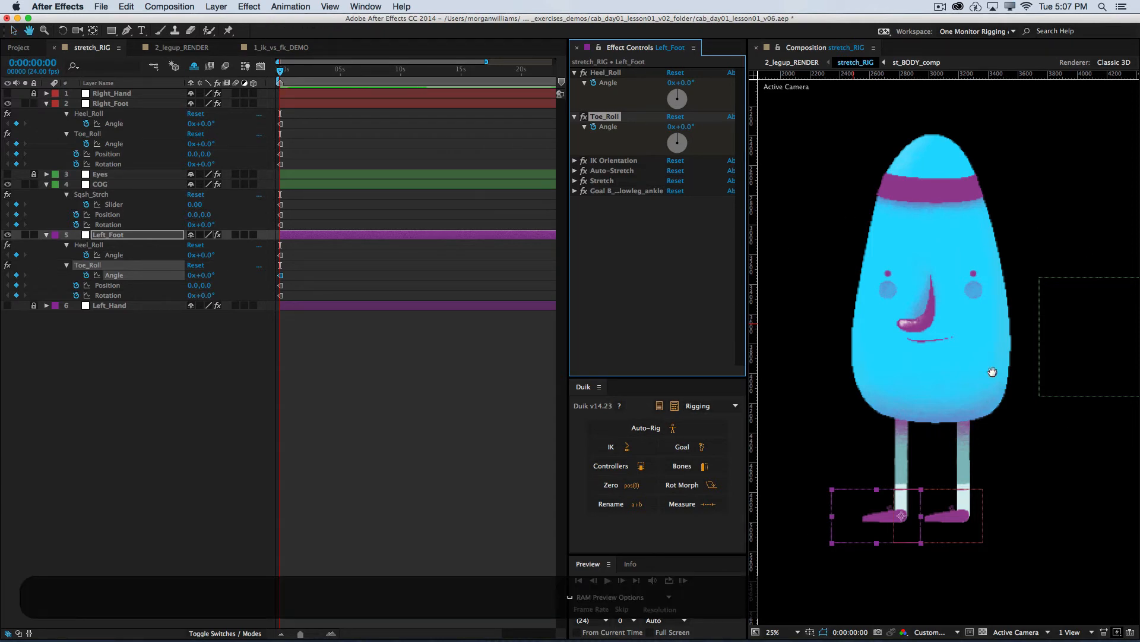
pyautogui.moveTo(992, 372); pyautogui.dragTo(954, 383)
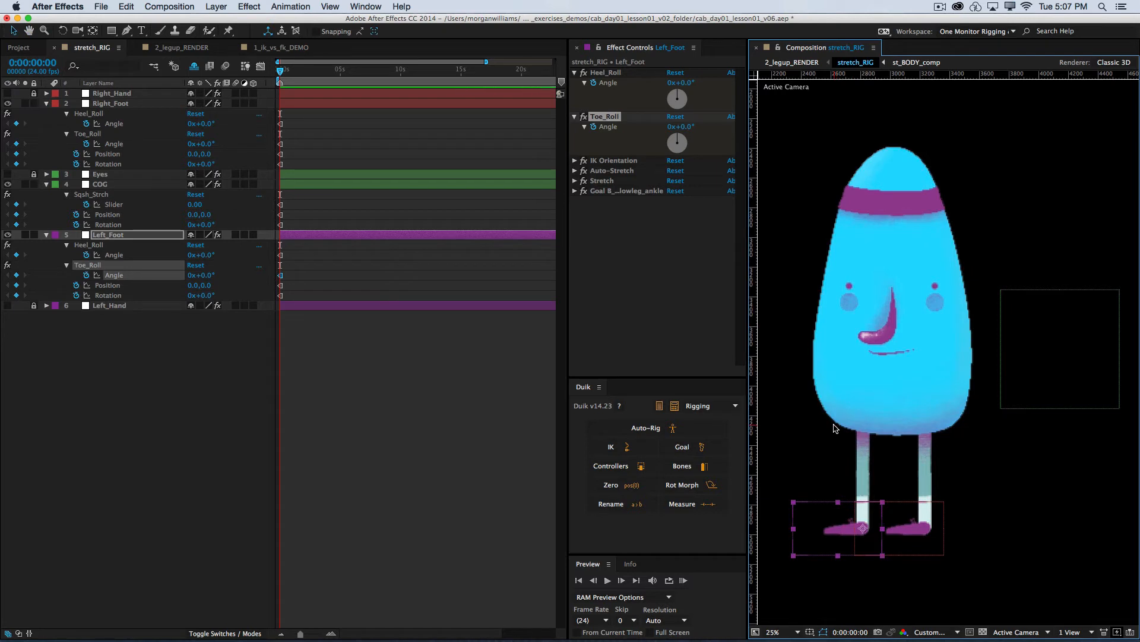
pyautogui.click(337, 389)
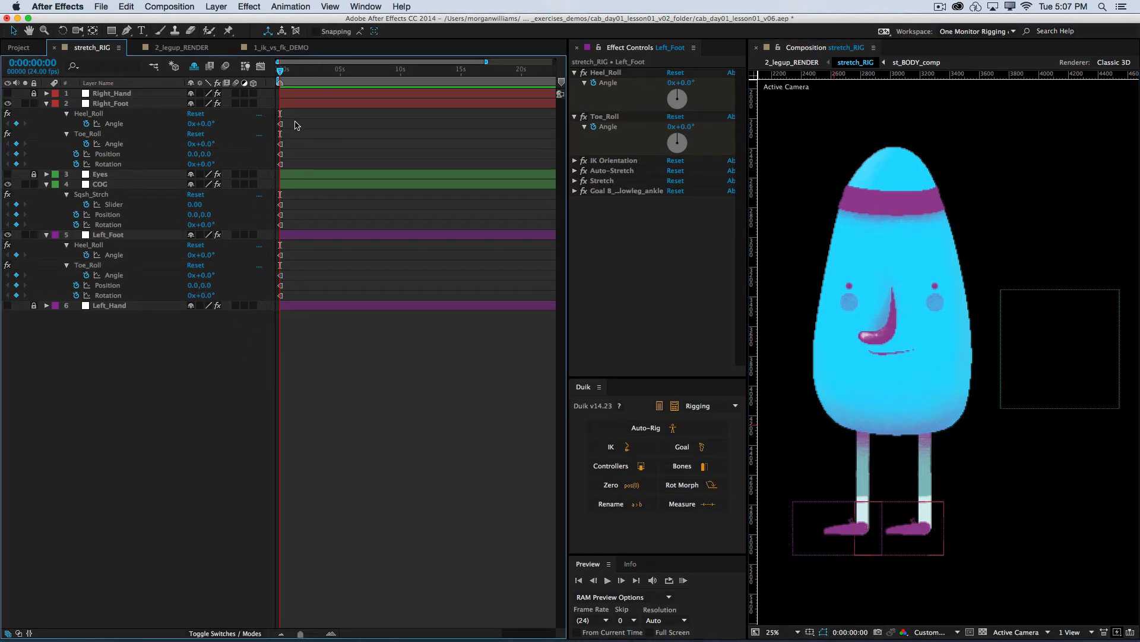
pyautogui.moveTo(291, 126); pyautogui.dragTo(239, 344)
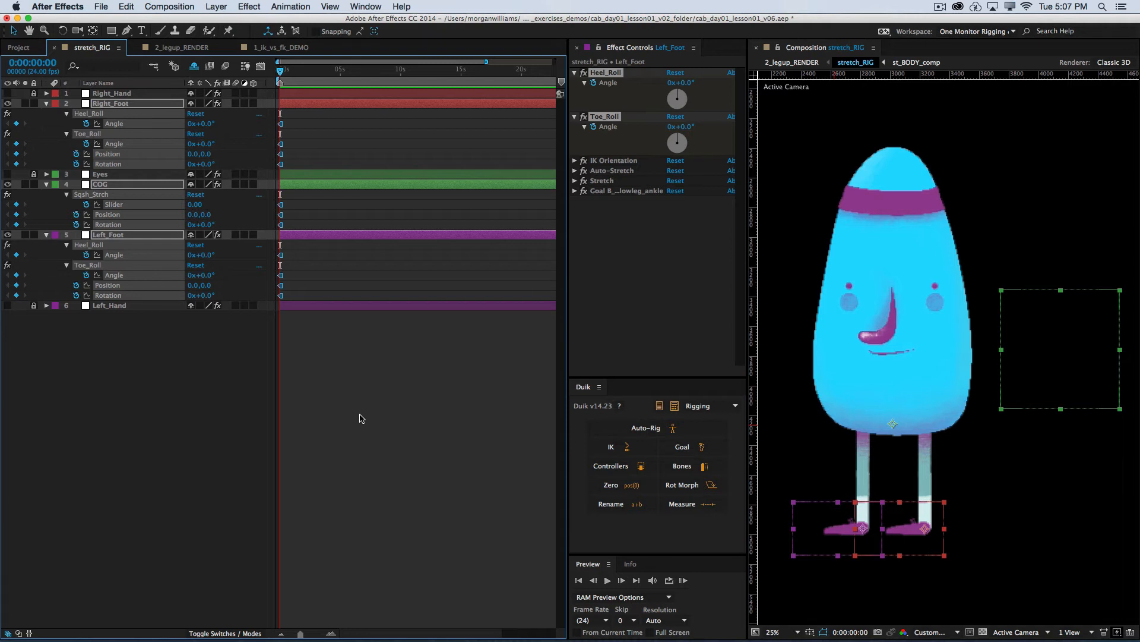
pyautogui.click(363, 379)
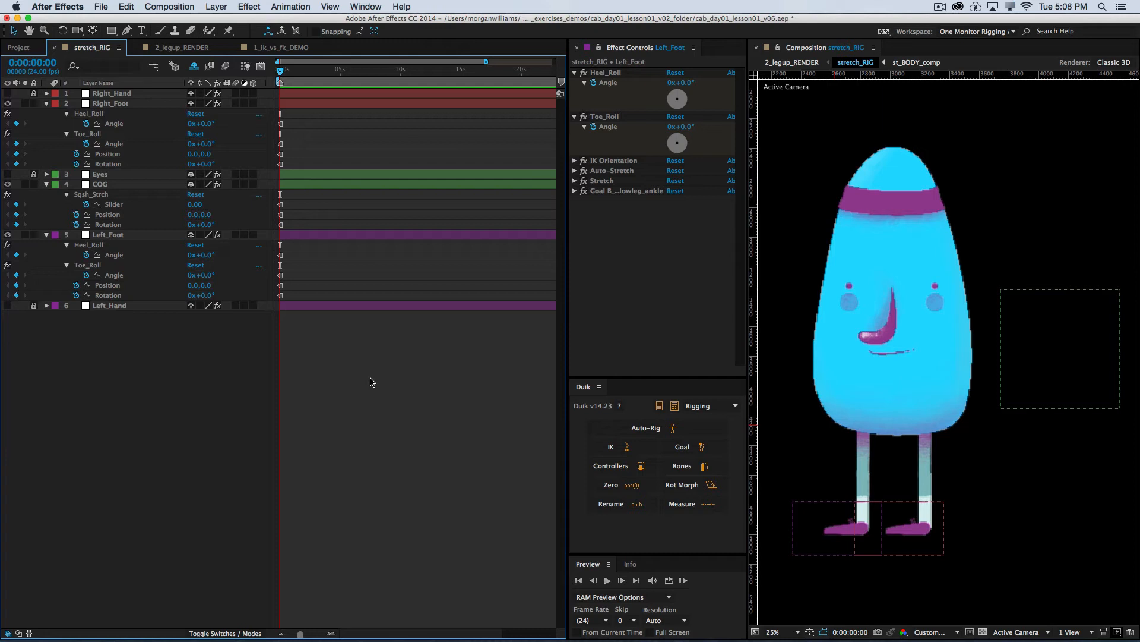
pyautogui.moveTo(299, 113); pyautogui.dragTo(276, 337)
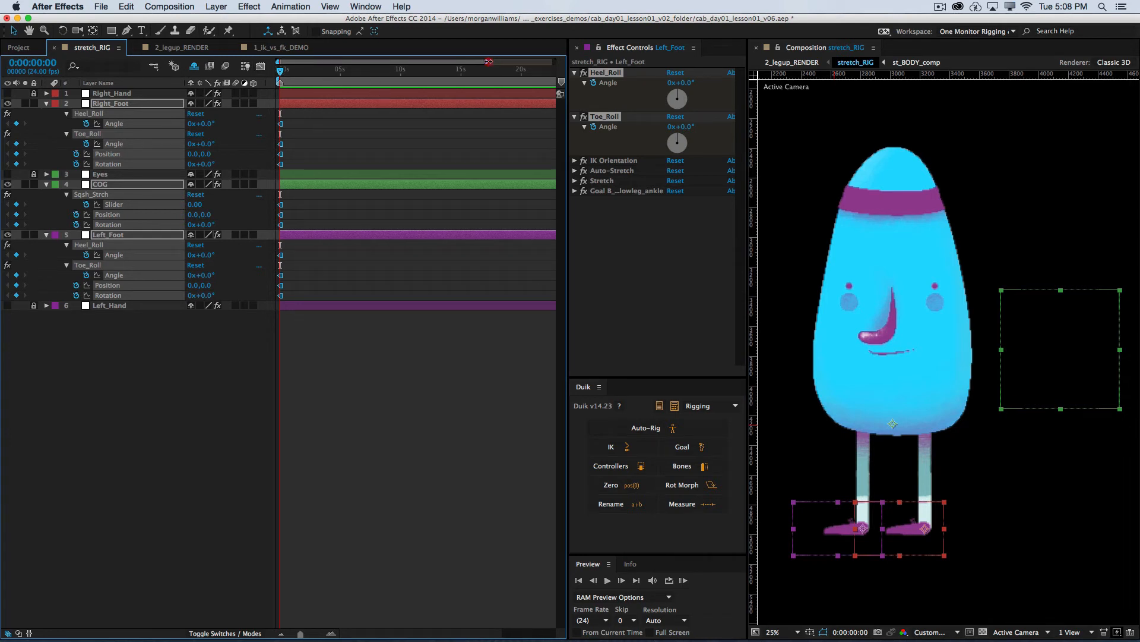
pyautogui.moveTo(488, 61); pyautogui.dragTo(319, 62)
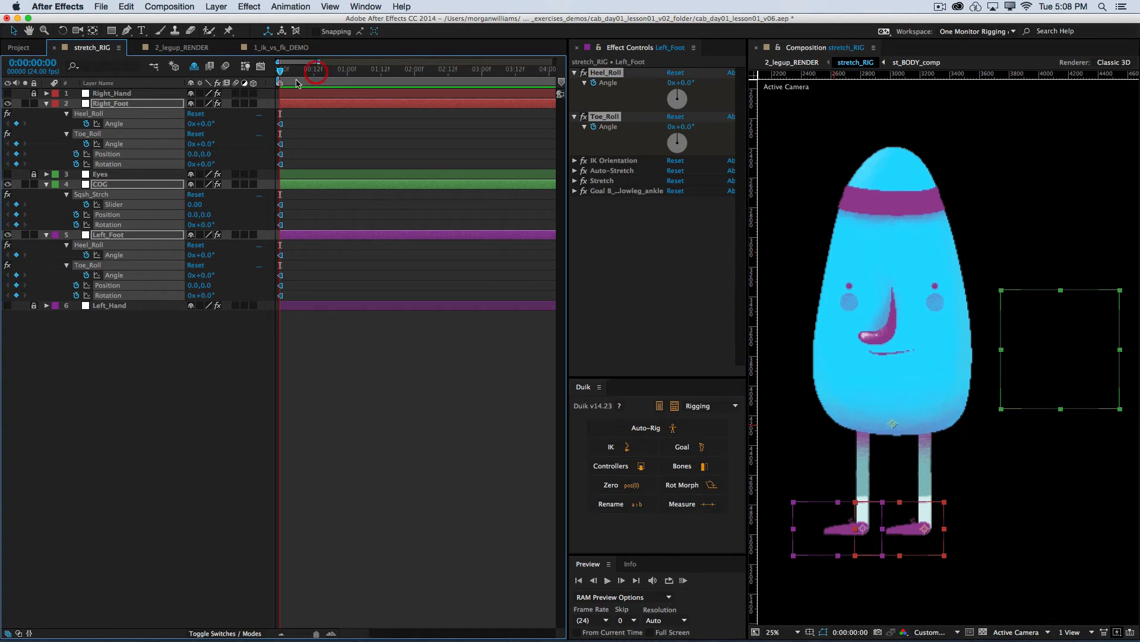
# Go to 0:00:01:00 in stretch_RIG and review the starting keyframes of the Right_Foot, COG and Left_Foot controllers
pyautogui.click(345, 74)
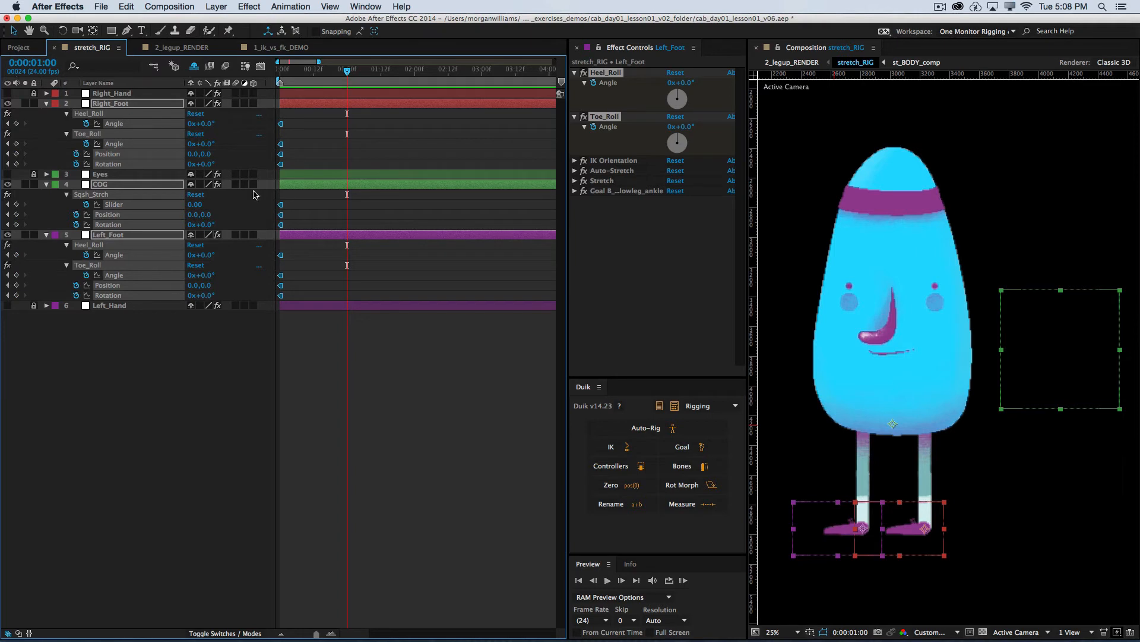
pyautogui.click(317, 372)
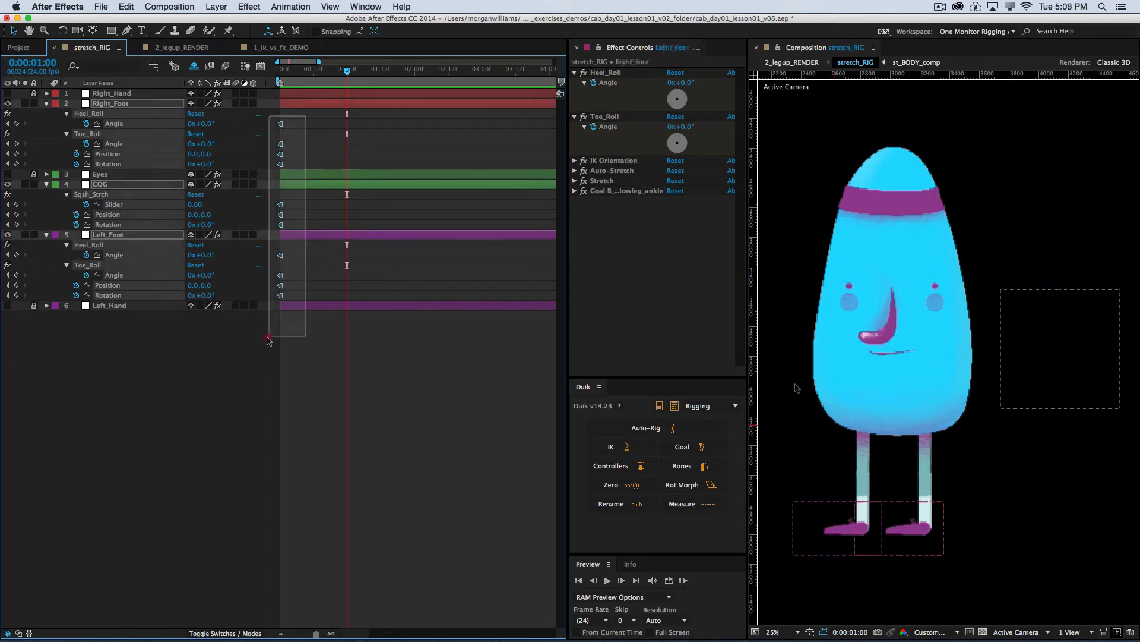
pyautogui.moveTo(309, 113); pyautogui.dragTo(267, 331)
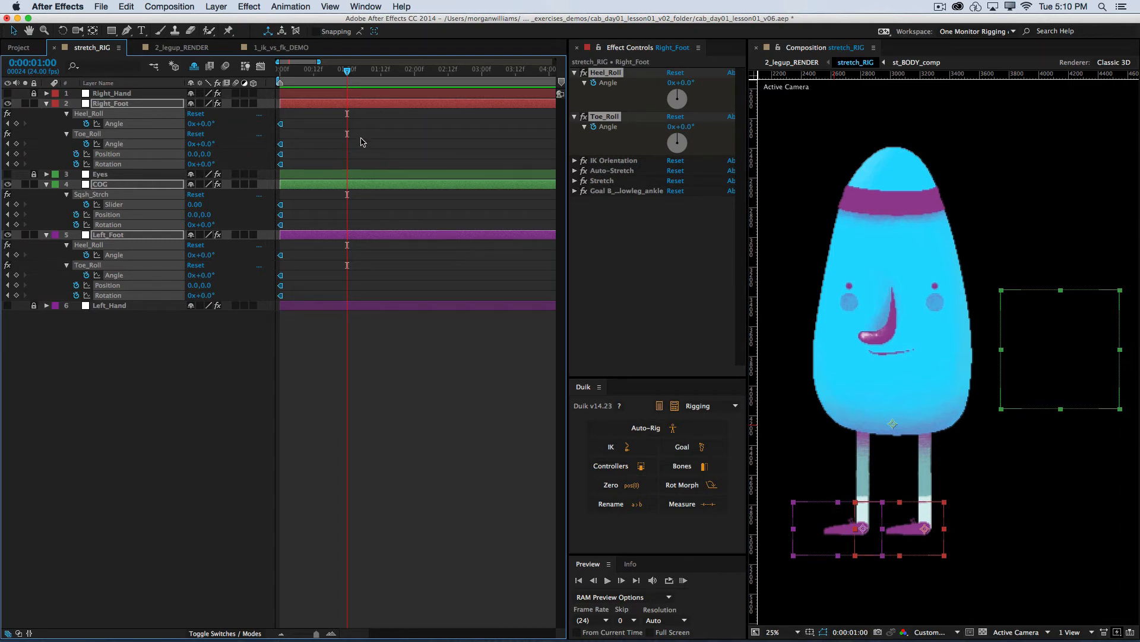
pyautogui.click(316, 138)
pyautogui.moveTo(298, 117); pyautogui.dragTo(275, 169)
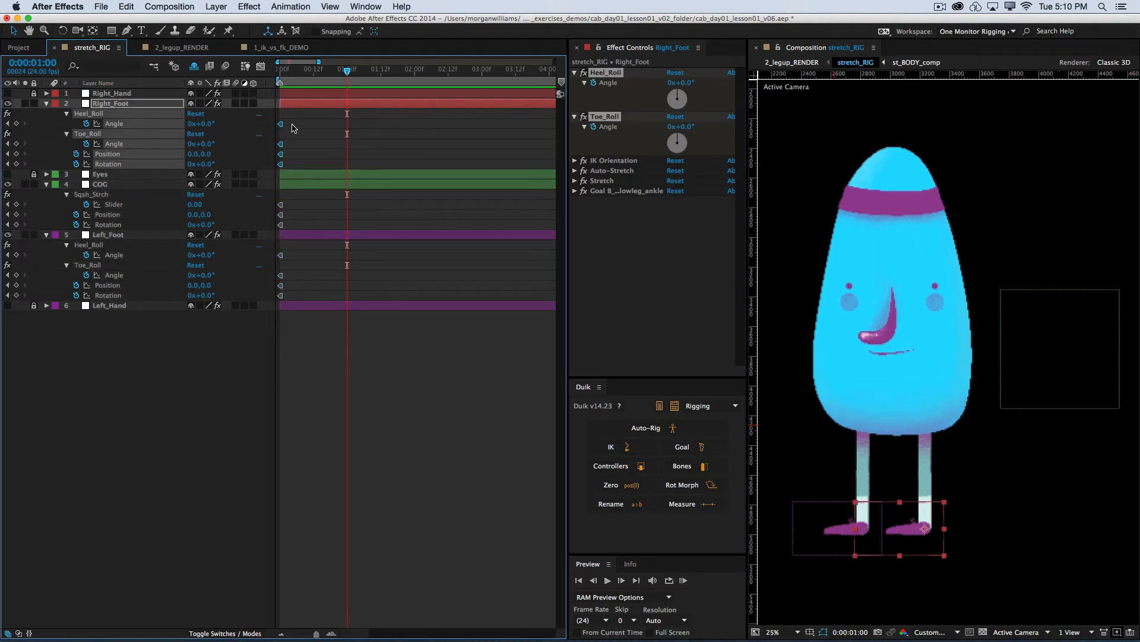
pyautogui.moveTo(301, 199); pyautogui.dragTo(272, 237)
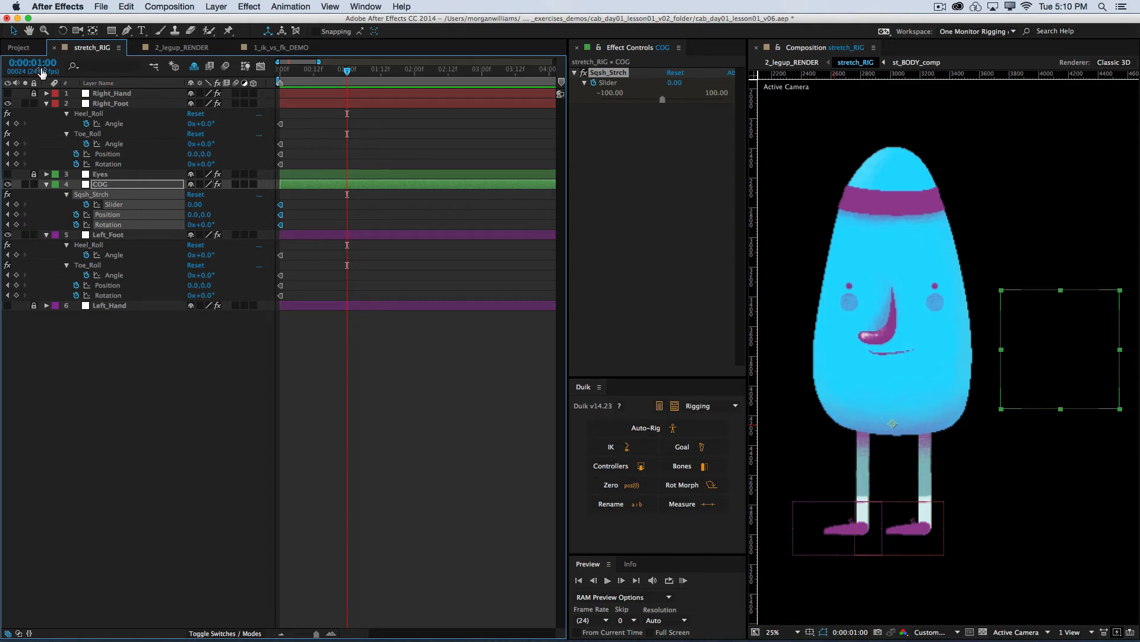
pyautogui.click(402, 141)
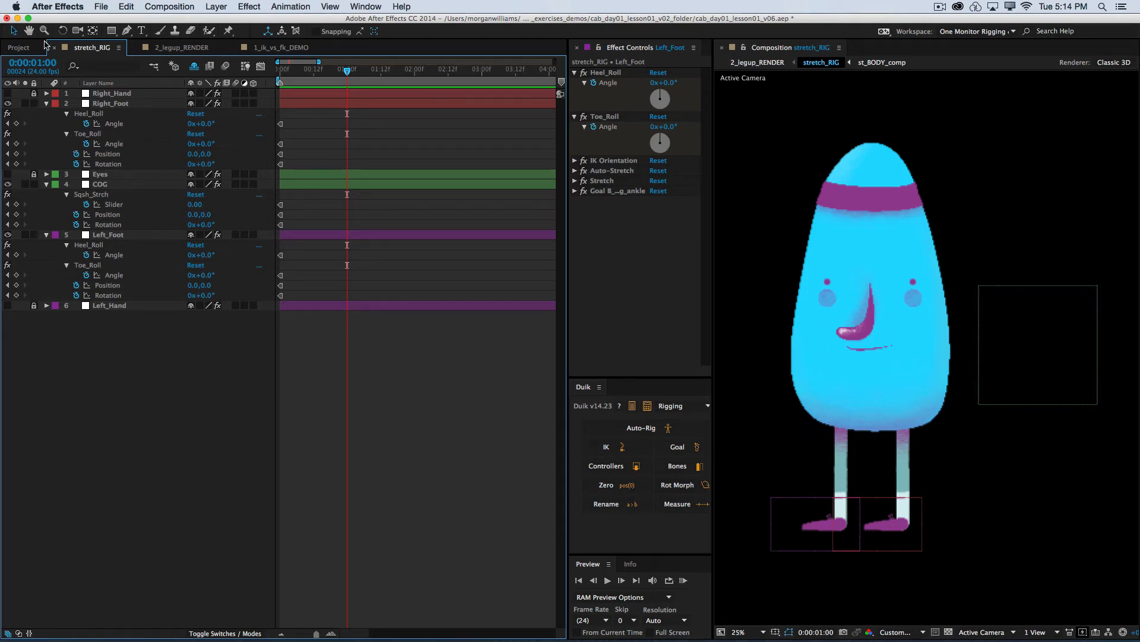
# Try lifting the left foot off the ground at 0:00:01:00 by alternately moving and rotating the Left_Foot controller
pyautogui.click(13, 32)
pyautogui.moveTo(797, 518); pyautogui.dragTo(785, 495)
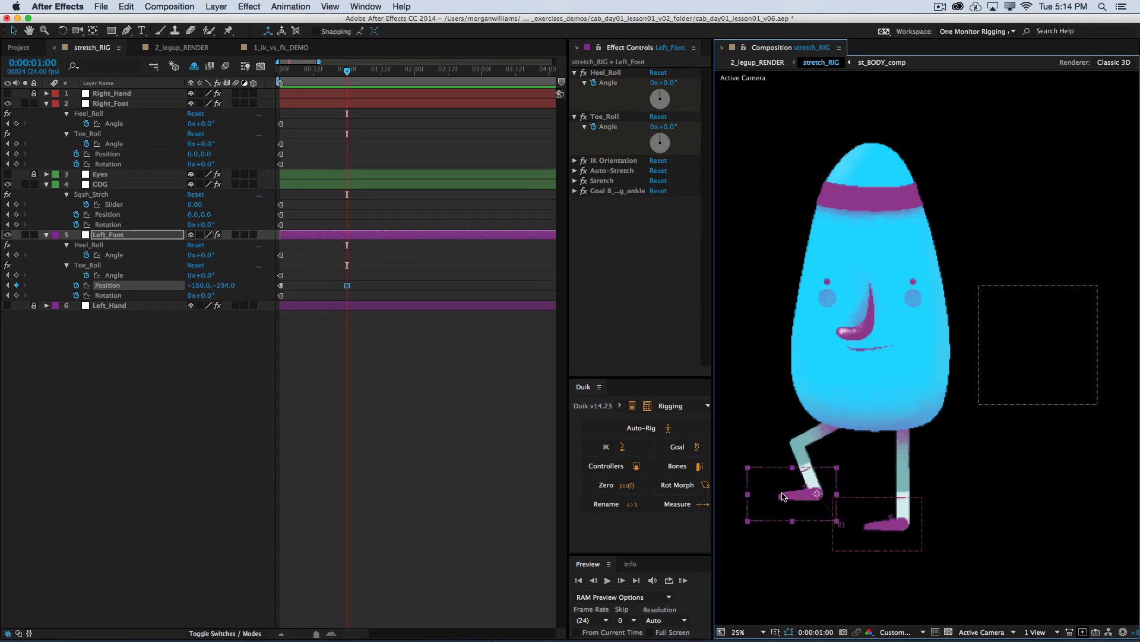
pyautogui.press('super')
pyautogui.press('w')
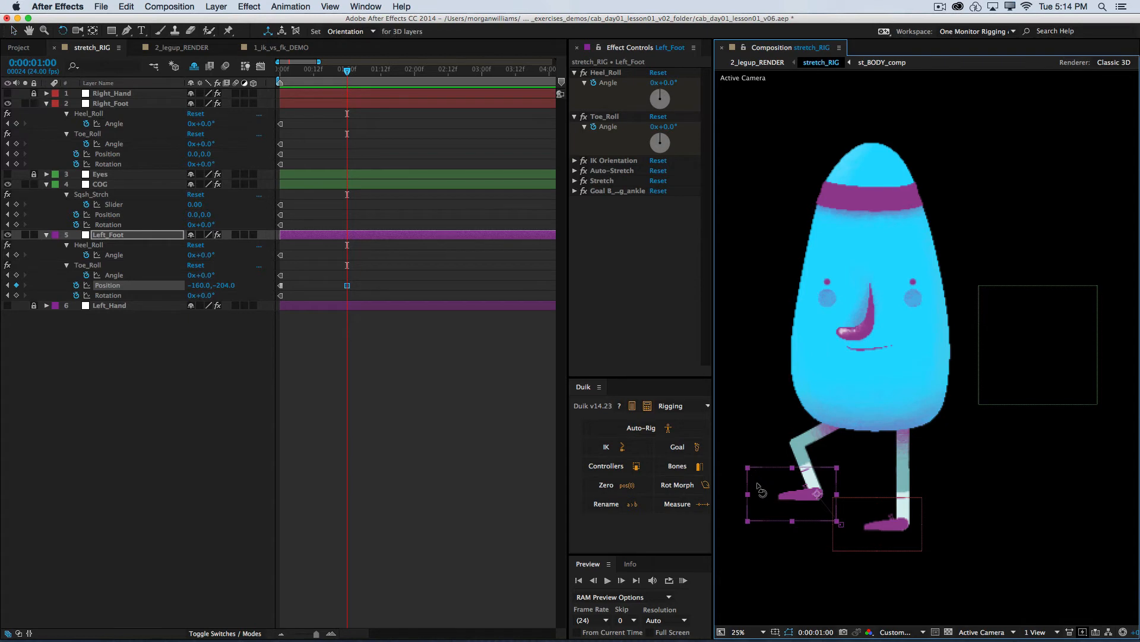
pyautogui.moveTo(764, 490); pyautogui.dragTo(782, 505)
pyautogui.press('v')
pyautogui.press('w')
pyautogui.press('v')
pyautogui.press('w')
pyautogui.press('v')
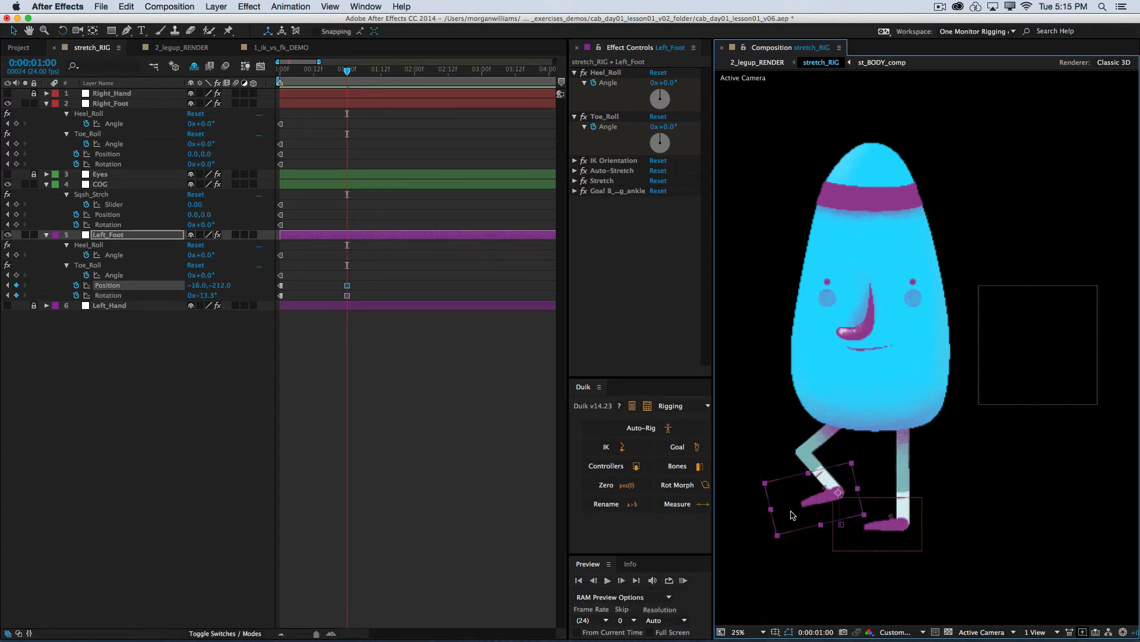
# Undo all trial moves and rotations of Left_Foot back to its rest pose
pyautogui.press('super+z')
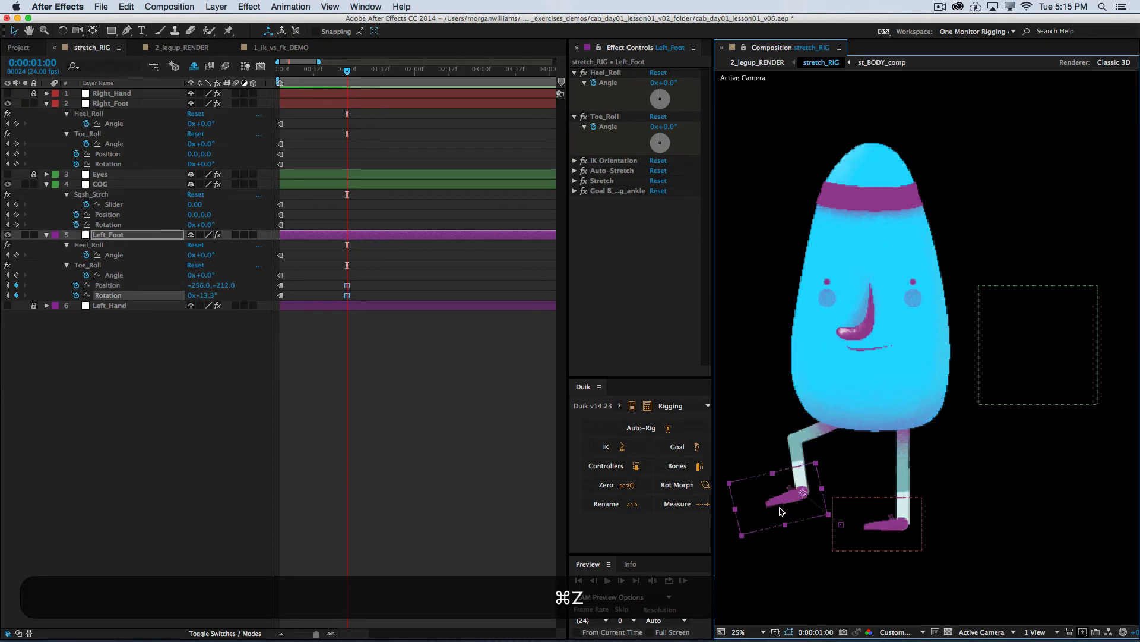
pyautogui.press('super+z')
pyautogui.press('super+z')
pyautogui.press('super+z')
pyautogui.press('super+z')
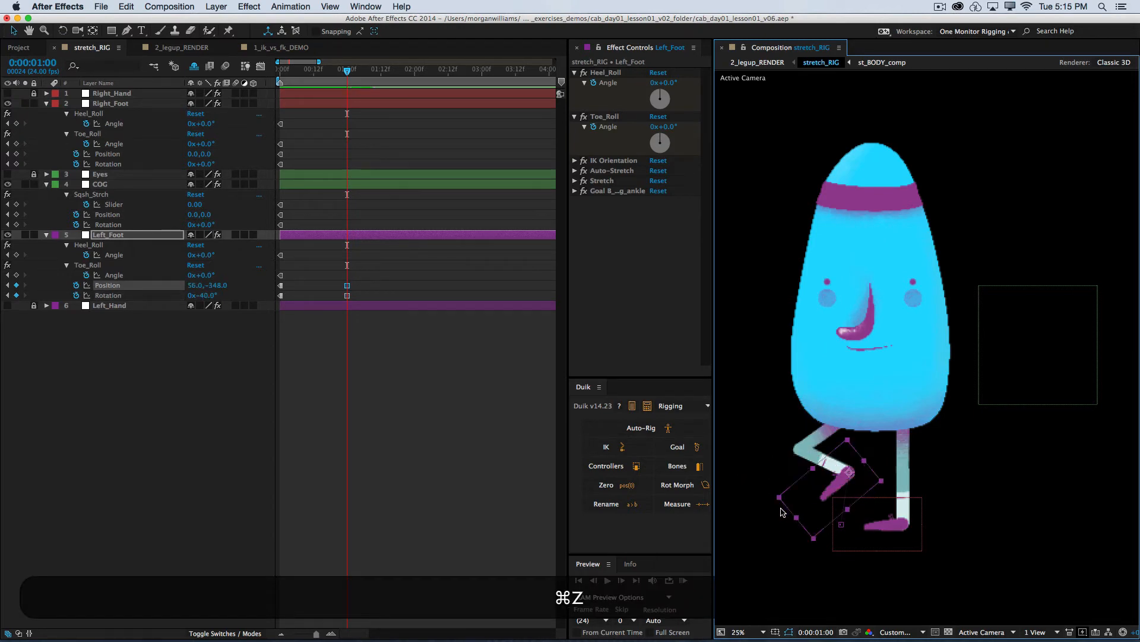
pyautogui.press('super+z')
pyautogui.press('super+z')
pyautogui.press('super+z')
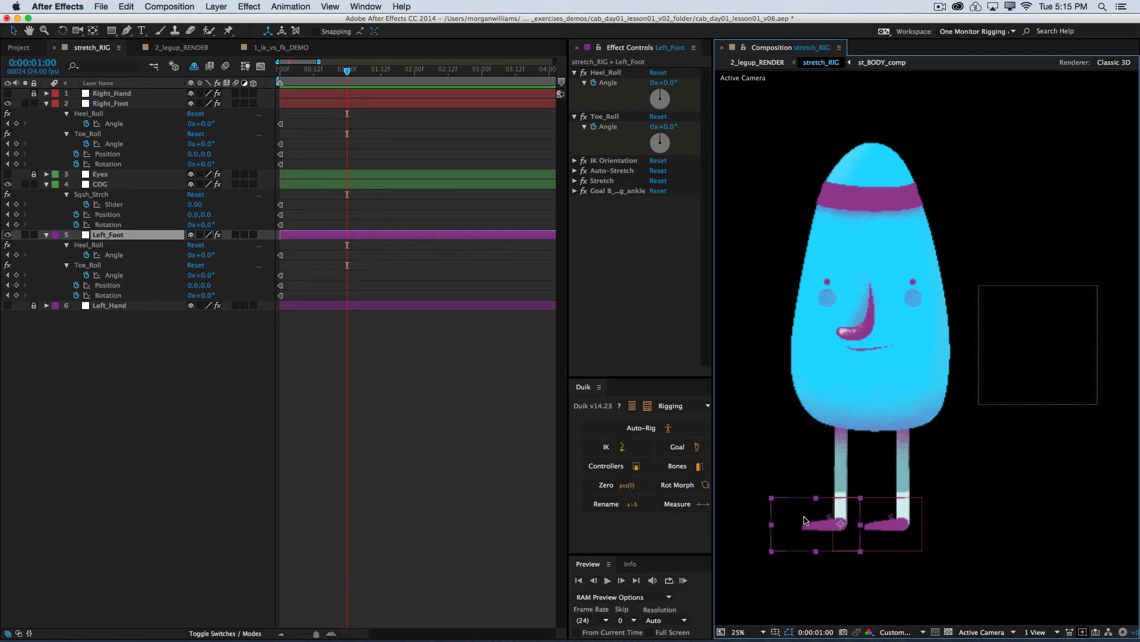
# Raise Left_Foot to a Position of about -336, -456, rotate it about 14° and bend its toes up with a Toe_Roll angle of 24°
pyautogui.moveTo(798, 522); pyautogui.dragTo(766, 441)
pyautogui.press('w')
pyautogui.press('v')
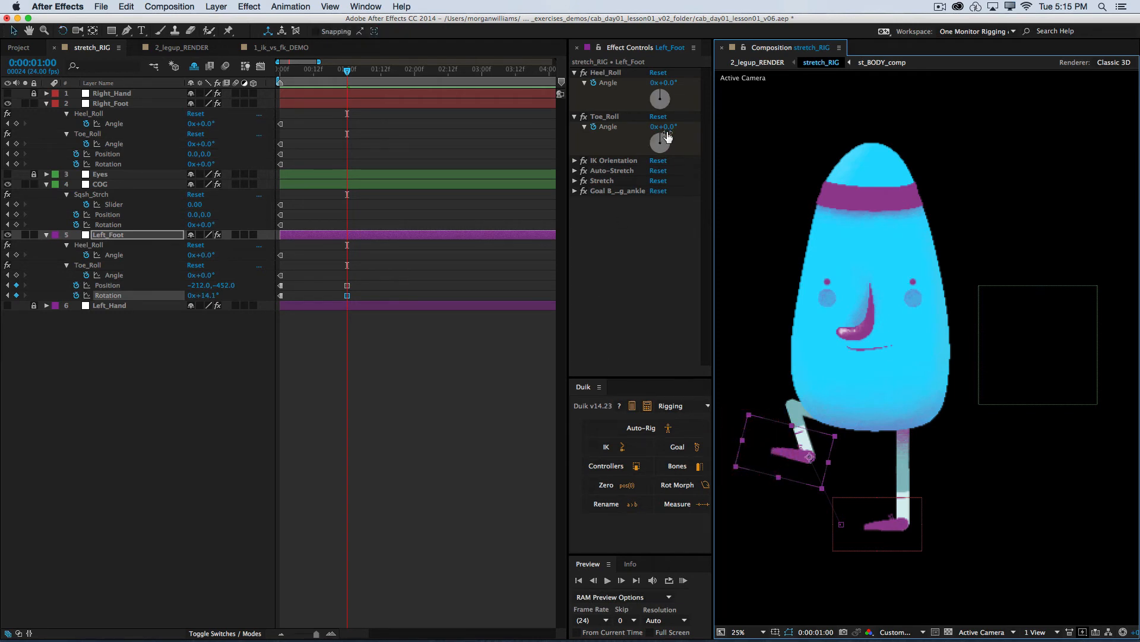
pyautogui.moveTo(665, 127); pyautogui.dragTo(681, 128)
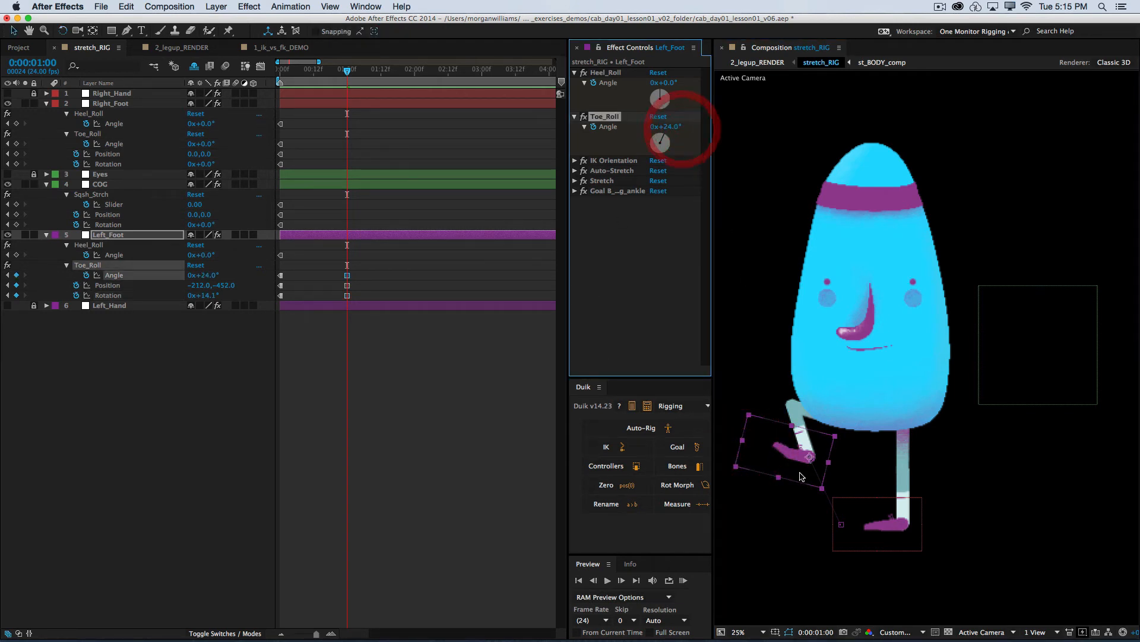
pyautogui.moveTo(771, 475); pyautogui.dragTo(752, 472)
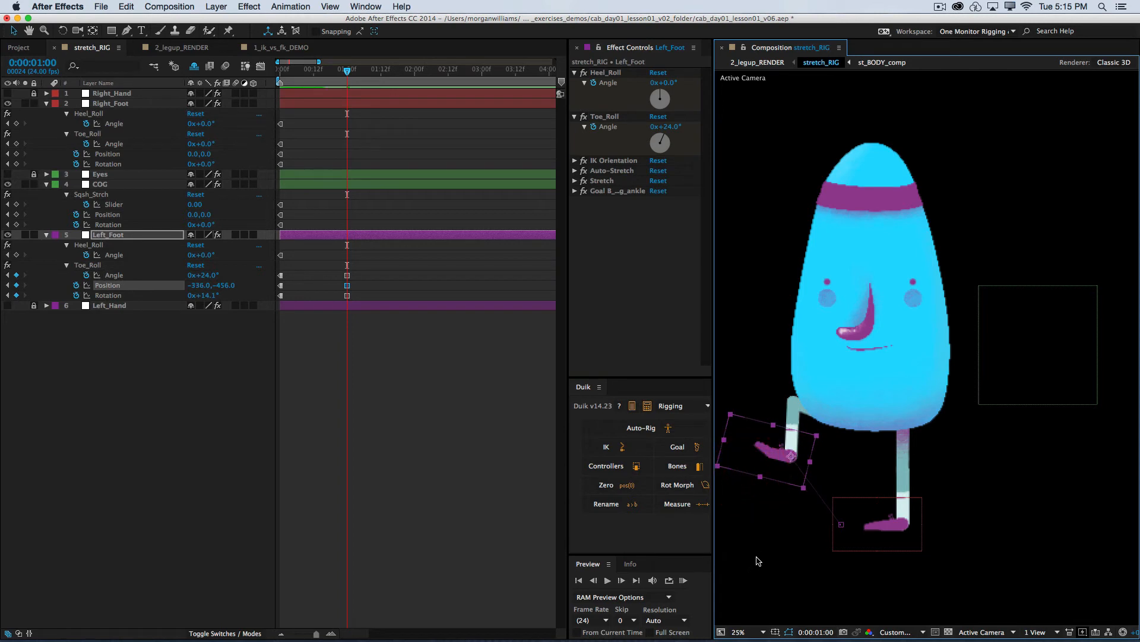
# Lower the COG controller to a Position of about 0, 220 and tilt the body about 21.4°
pyautogui.click(891, 386)
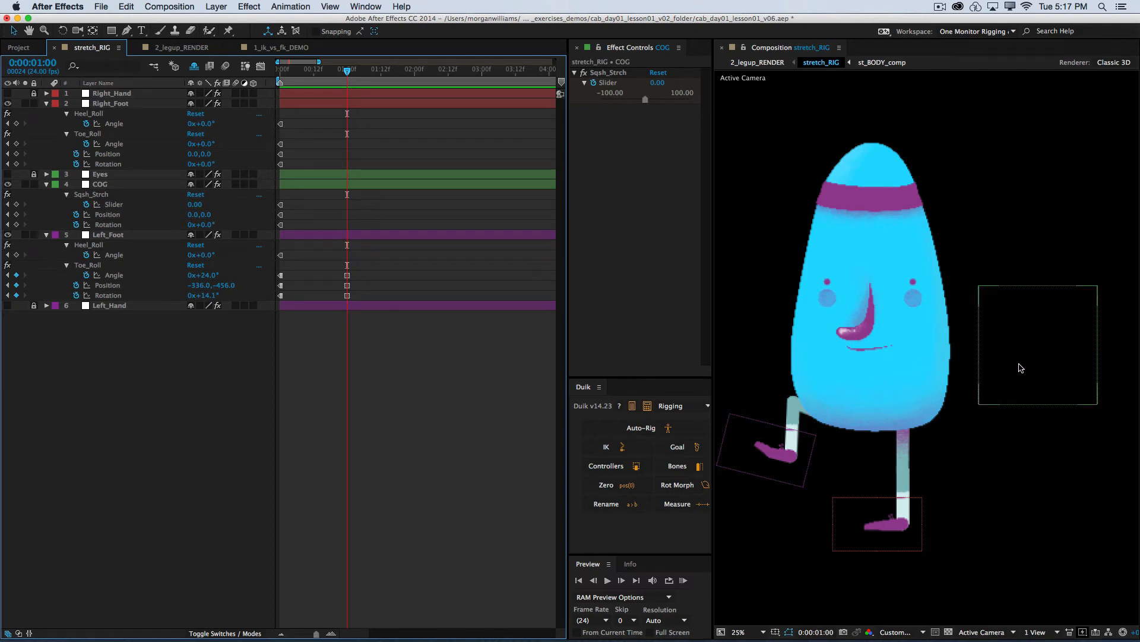
pyautogui.moveTo(1021, 367); pyautogui.dragTo(1028, 407)
pyautogui.press('w')
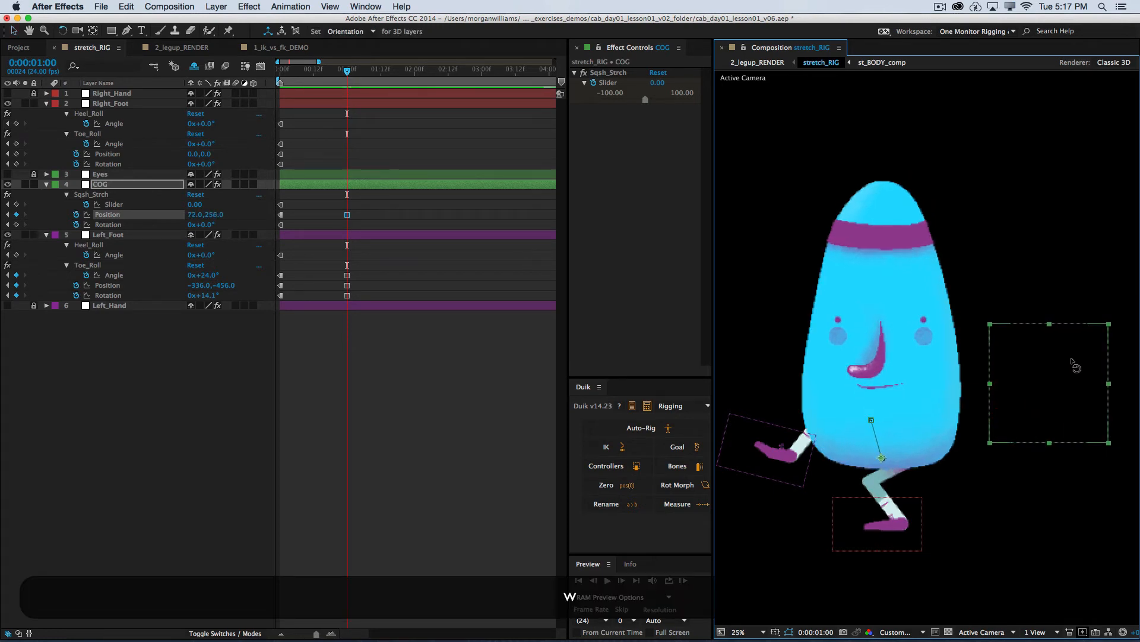
pyautogui.moveTo(1077, 367); pyautogui.dragTo(1082, 437)
pyautogui.press('v')
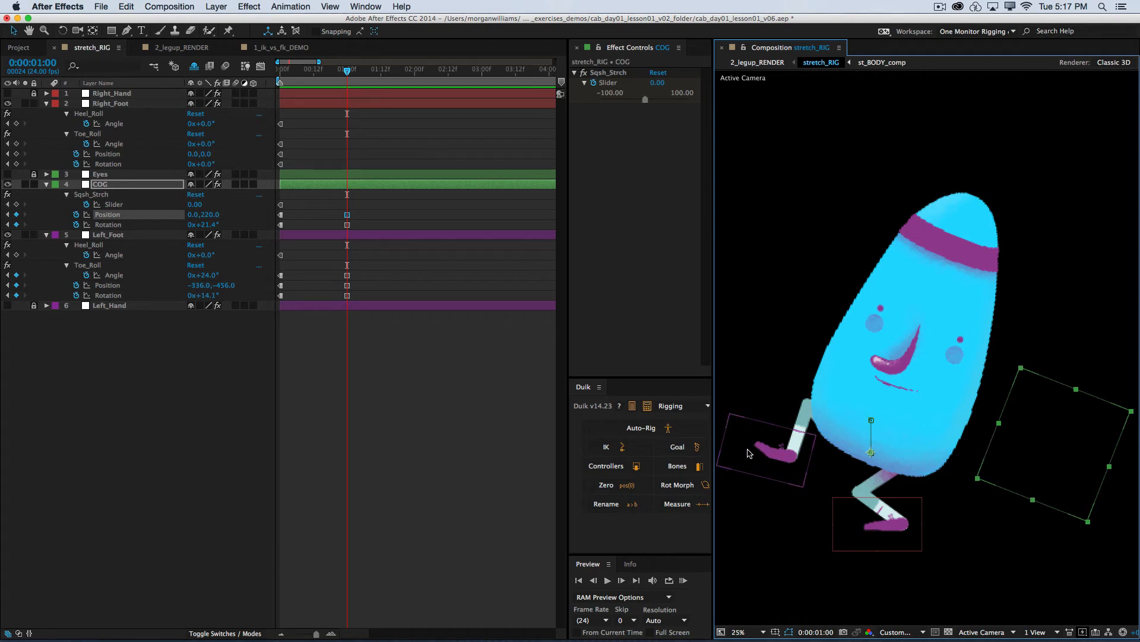
# Refine the pose with COG Position about 12, 220, Left_Foot Position about -380, -384 and Left_Foot Rotation about 39.8°
pyautogui.moveTo(758, 452); pyautogui.dragTo(750, 466)
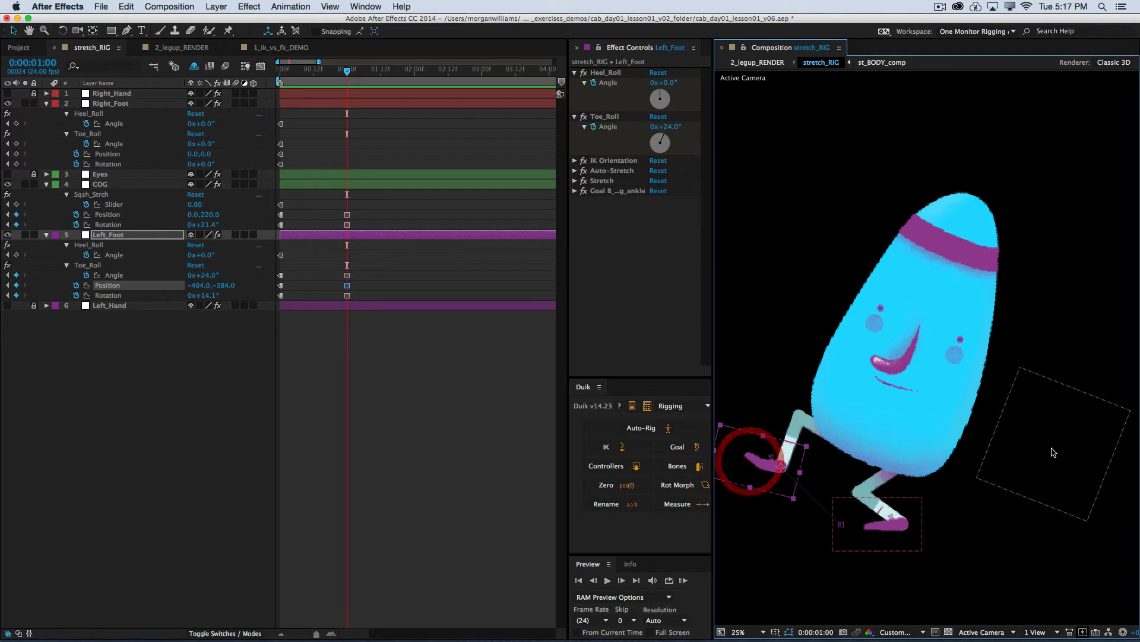
pyautogui.moveTo(1065, 454); pyautogui.dragTo(1066, 455)
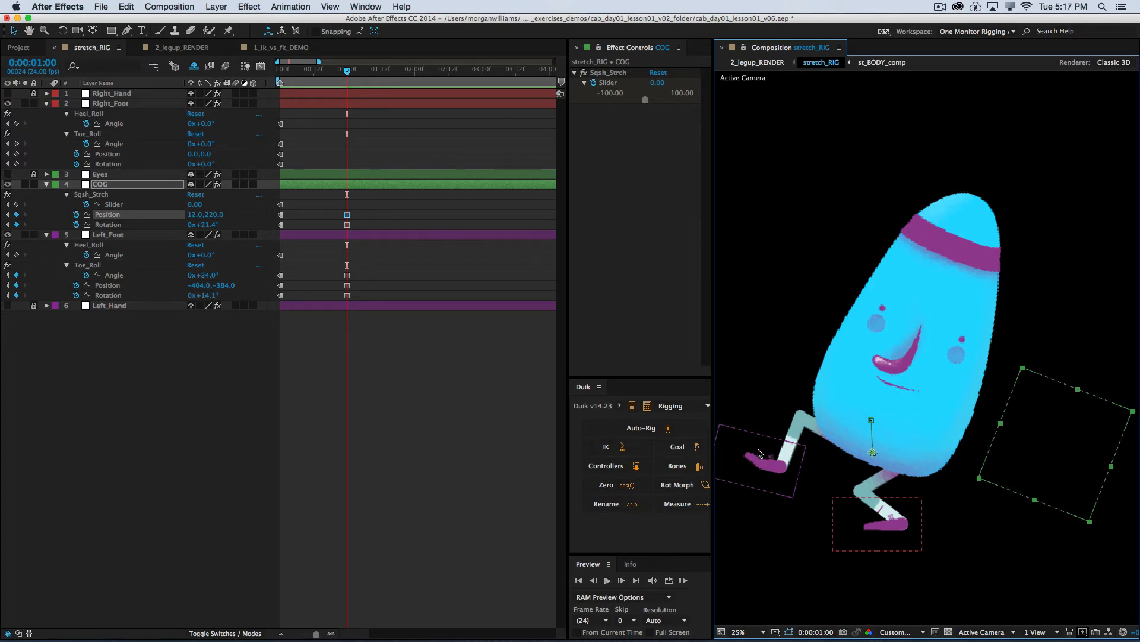
pyautogui.moveTo(762, 454)
pyautogui.mouseDown()
pyautogui.moveTo(747, 450)
pyautogui.moveTo(757, 439)
pyautogui.mouseUp()
pyautogui.press('w')
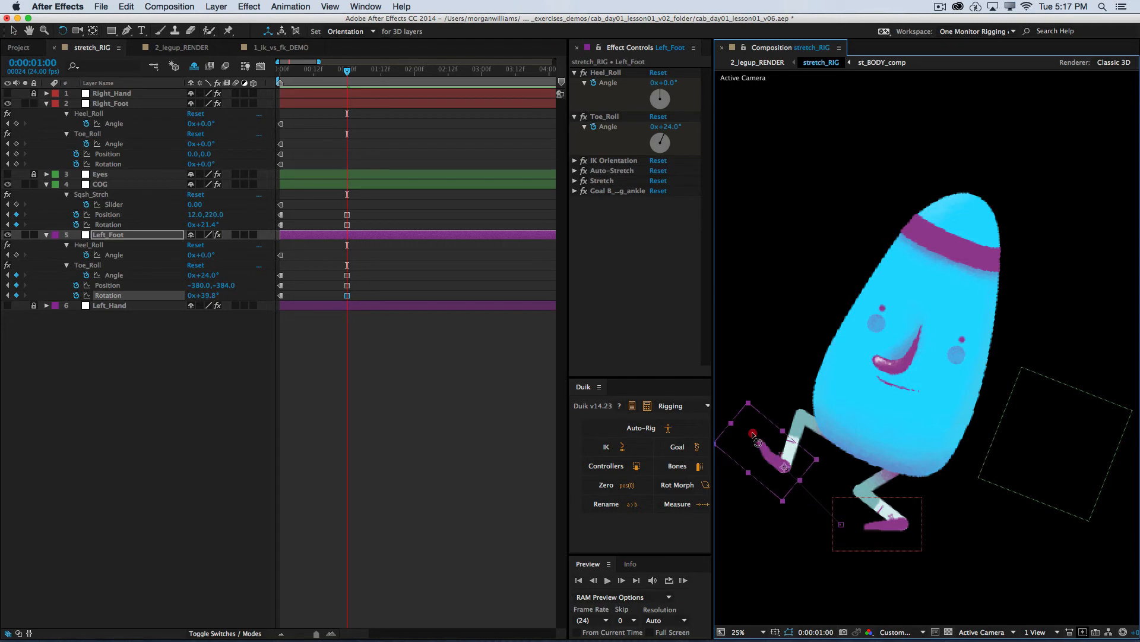
pyautogui.press('v')
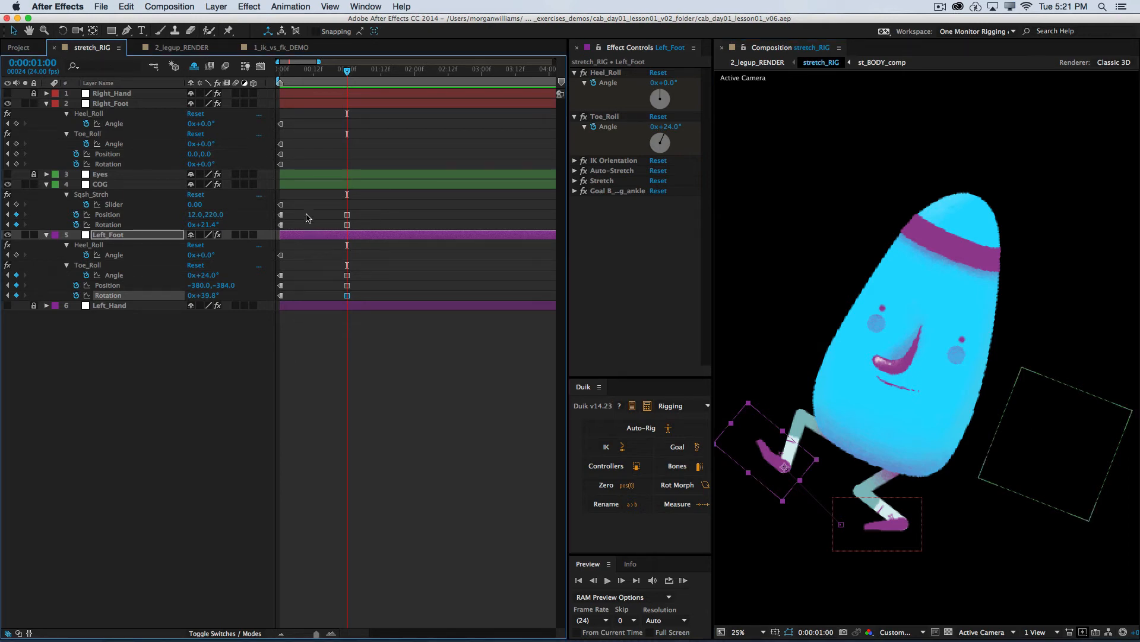
# Compare the first-frame keyframes with the pose keyframes at 0:00:01:00 by selecting each group on the COG and foot controllers
pyautogui.moveTo(303, 203); pyautogui.dragTo(275, 309)
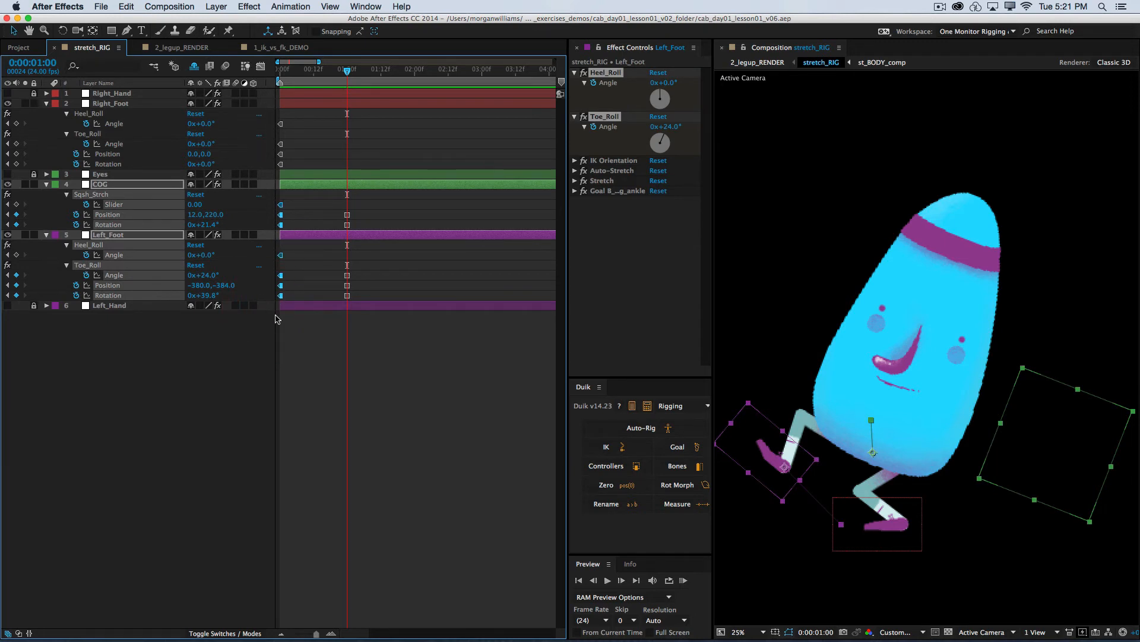
pyautogui.click(382, 215)
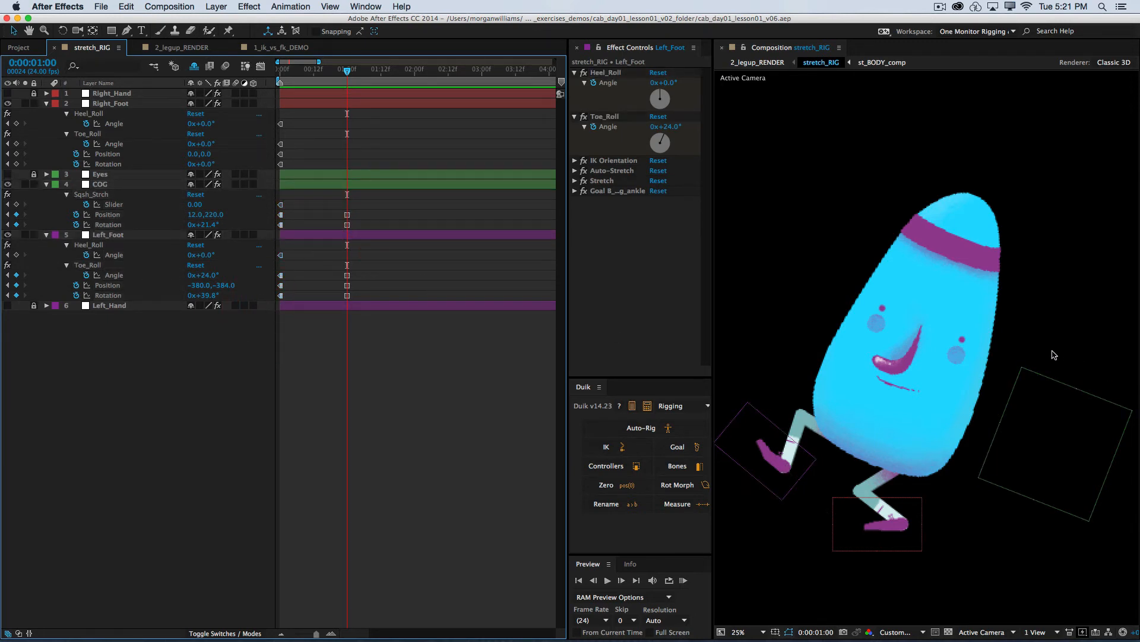
pyautogui.moveTo(383, 200); pyautogui.dragTo(338, 324)
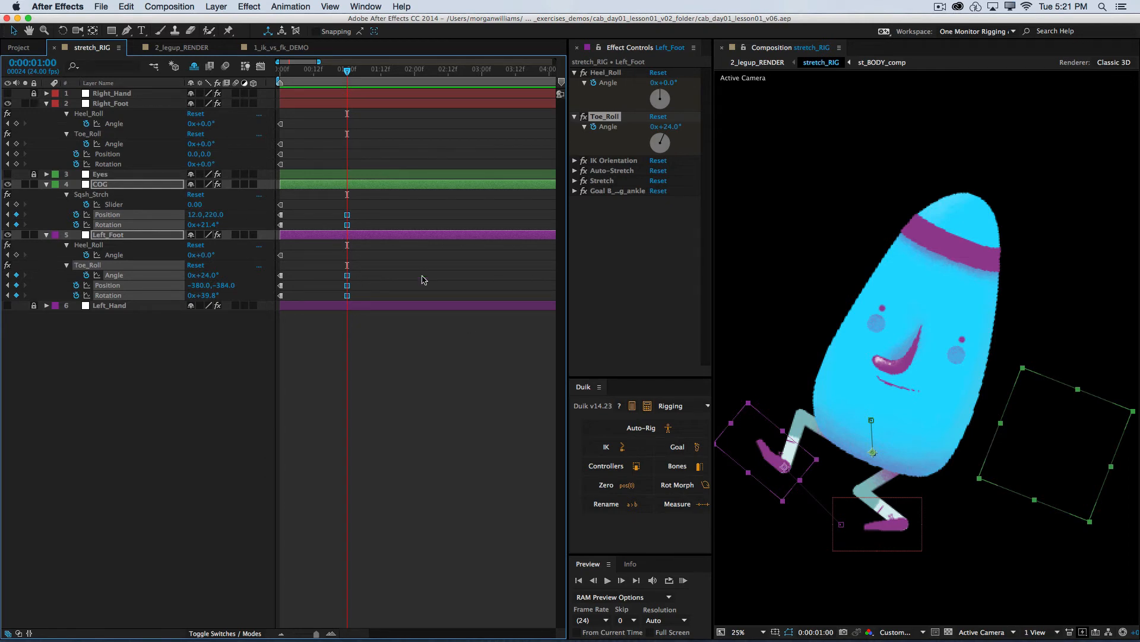
pyautogui.moveTo(357, 199); pyautogui.dragTo(332, 326)
pyautogui.moveTo(365, 213); pyautogui.dragTo(329, 294)
pyautogui.click(381, 215)
pyautogui.moveTo(294, 122); pyautogui.dragTo(300, 289)
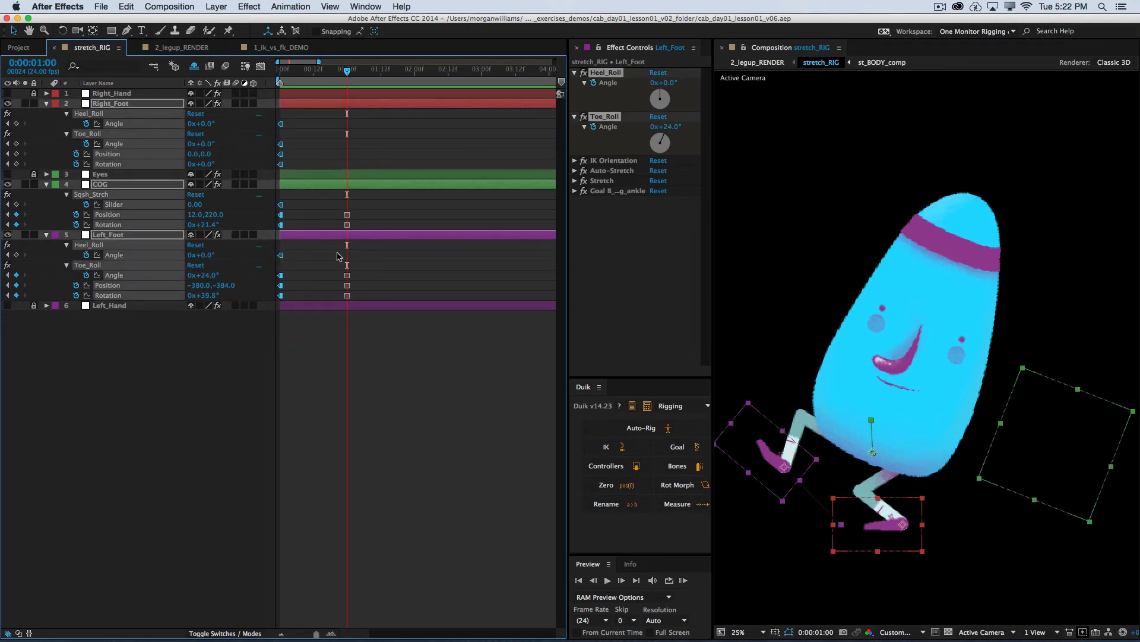
pyautogui.moveTo(369, 209); pyautogui.dragTo(329, 318)
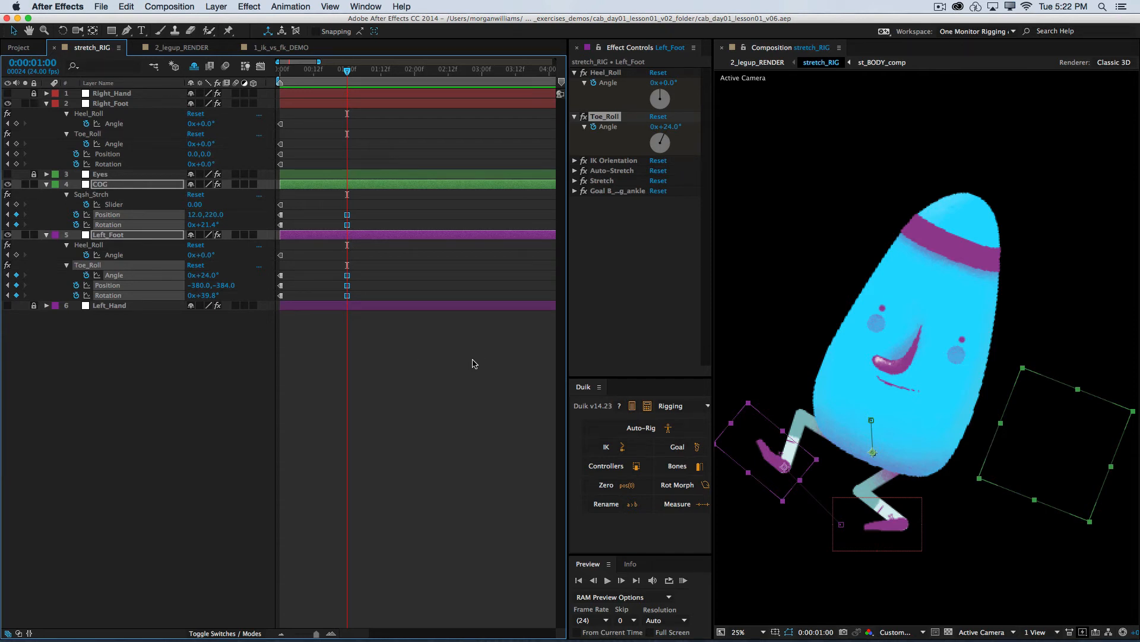
pyautogui.click(510, 333)
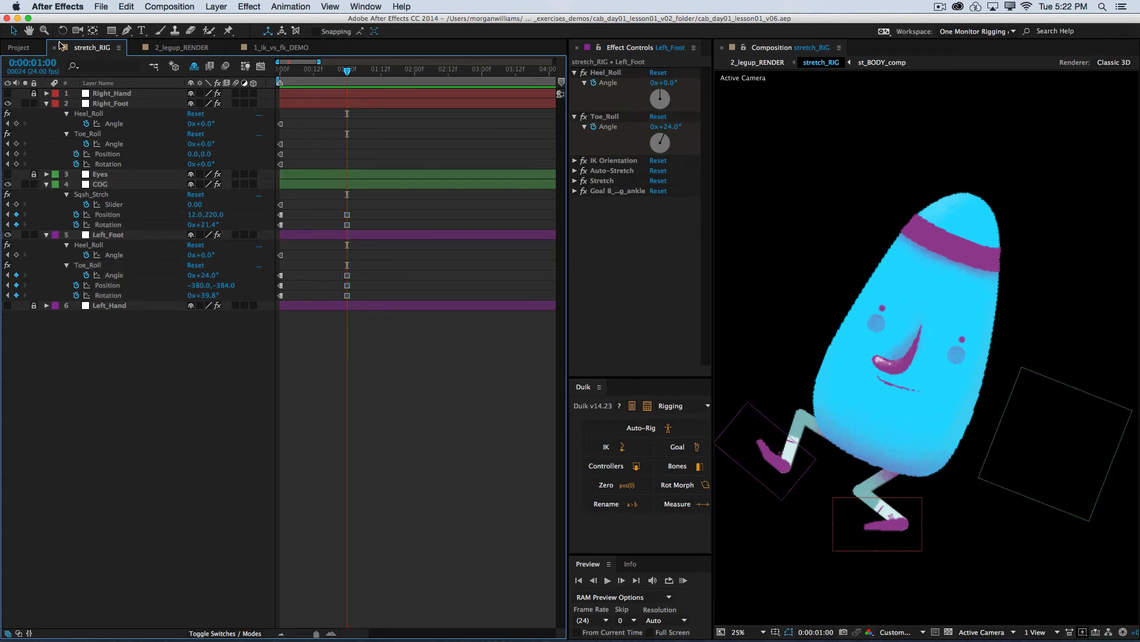
# Add keyframes at 0:00:00:12 for COG's Position and Rotation and Left_Foot's Toe_Roll Angle, Position and Rotation
pyautogui.click(42, 63)
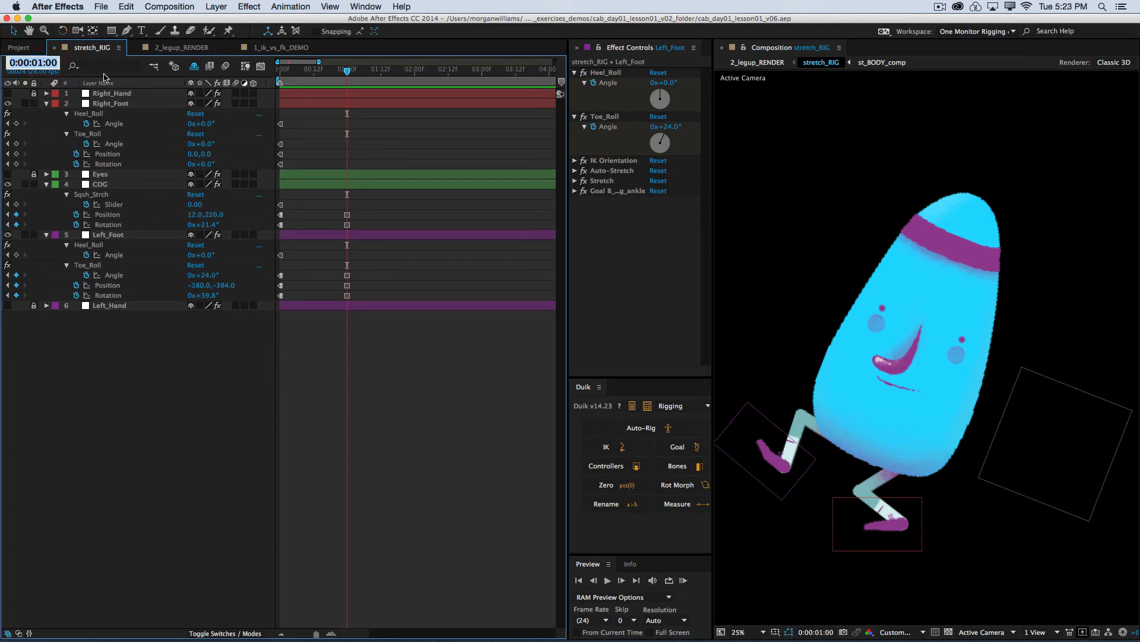
pyautogui.write('12')
pyautogui.press('Return')
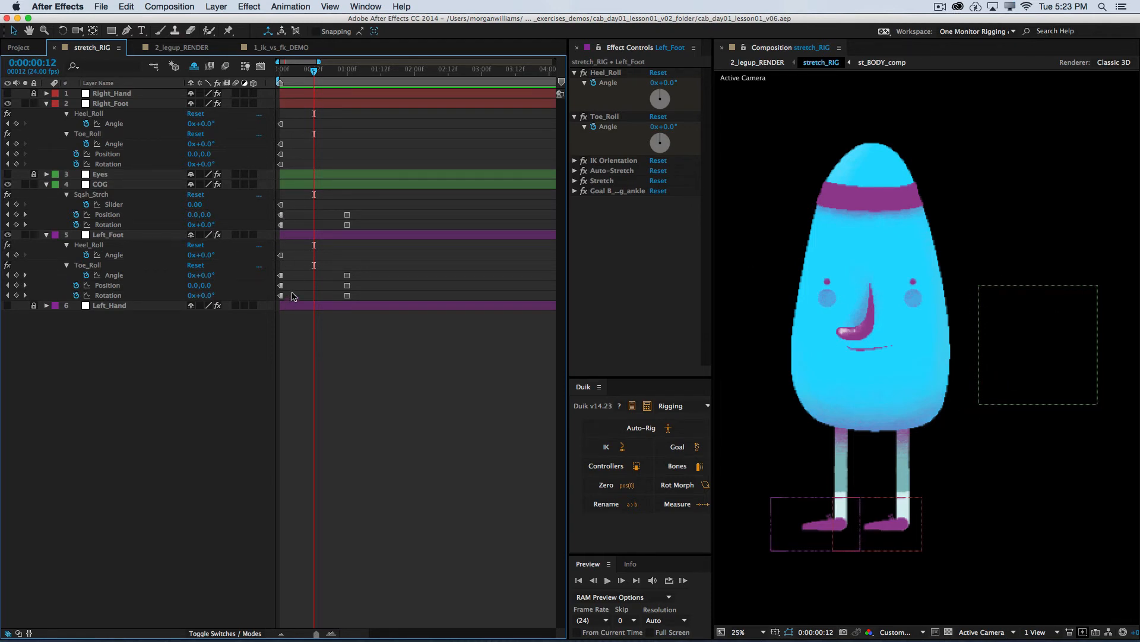
pyautogui.moveTo(366, 207); pyautogui.dragTo(331, 326)
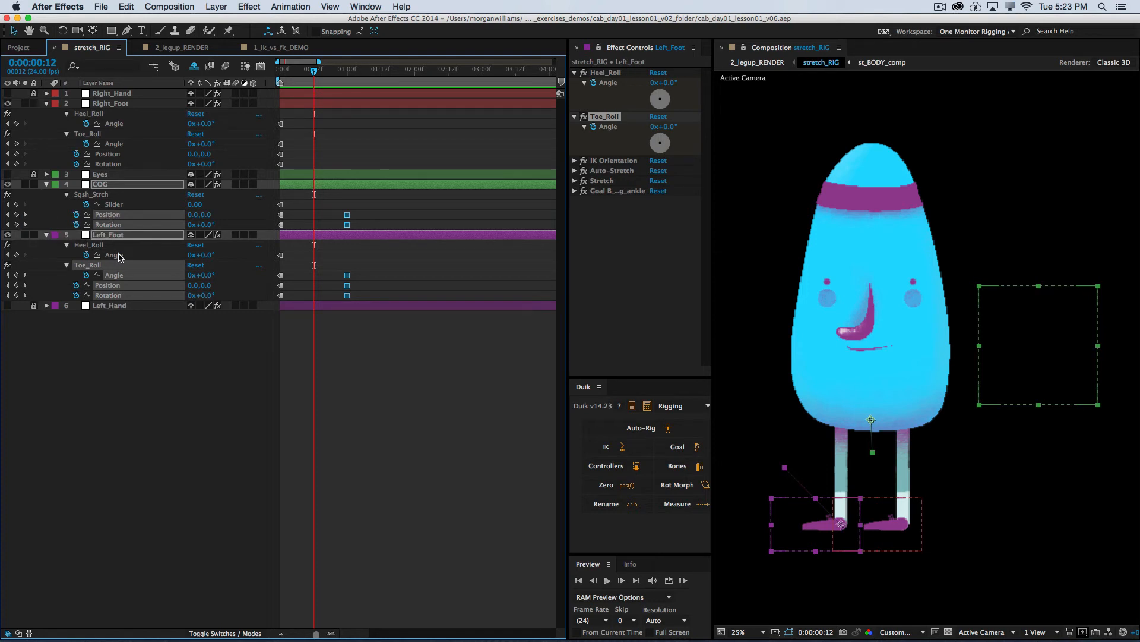
pyautogui.click(16, 215)
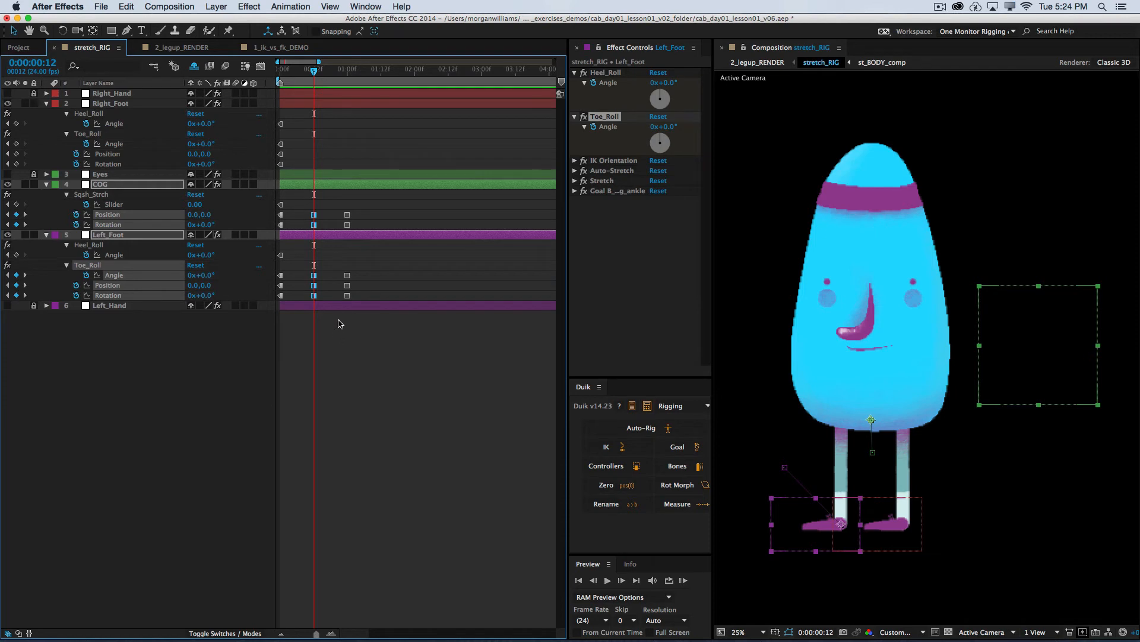
# Copy the COG and Left_Foot rest-pose keyframes from 0:00:00:12 and paste them at 0:00:01:12
pyautogui.press('k')
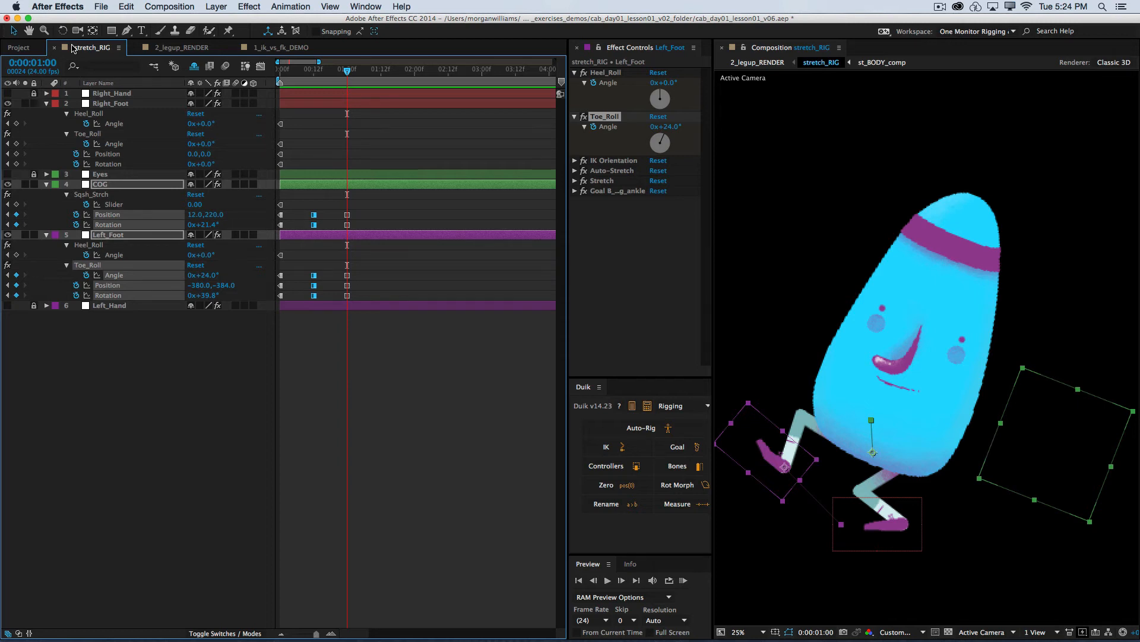
pyautogui.moveTo(33, 63); pyautogui.dragTo(29, 62)
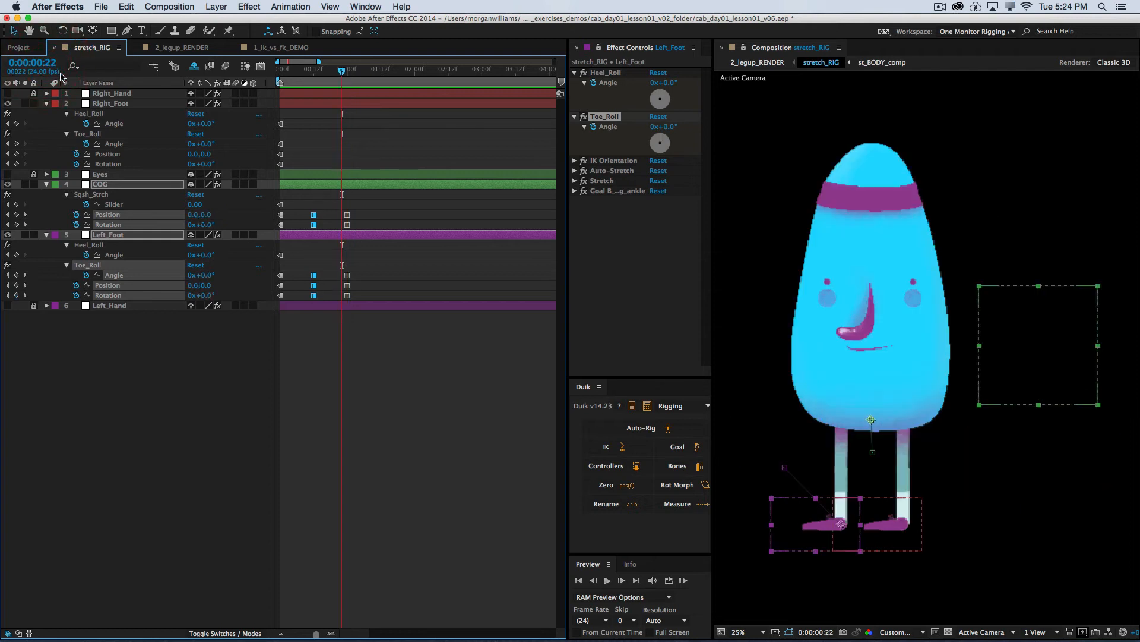
pyautogui.press('k')
pyautogui.click(33, 63)
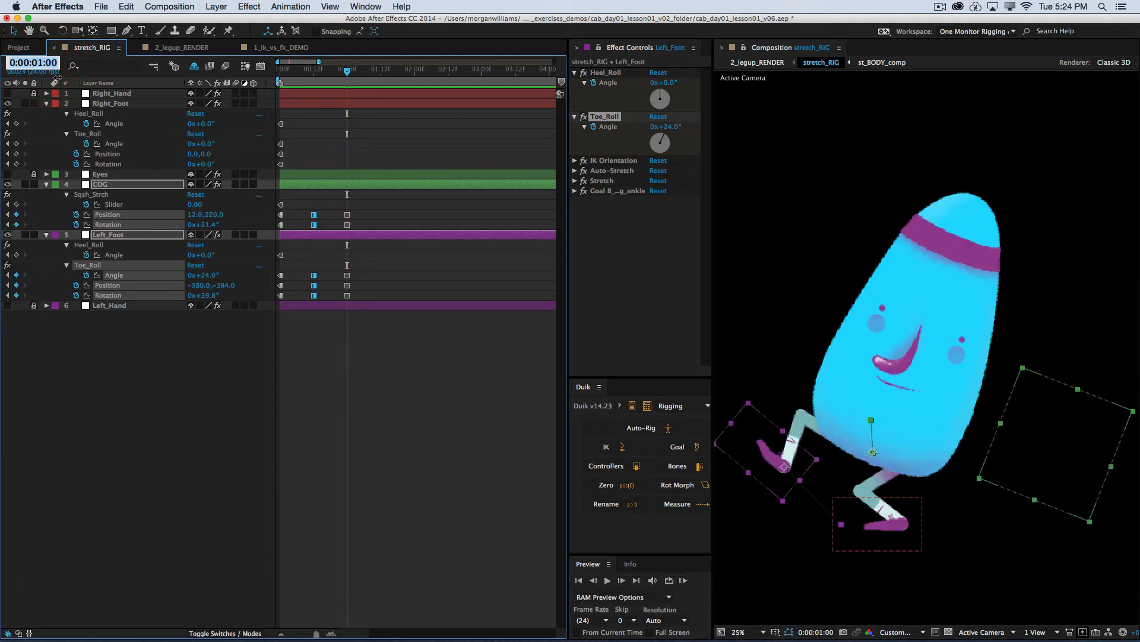
pyautogui.write('112')
pyautogui.press('Return')
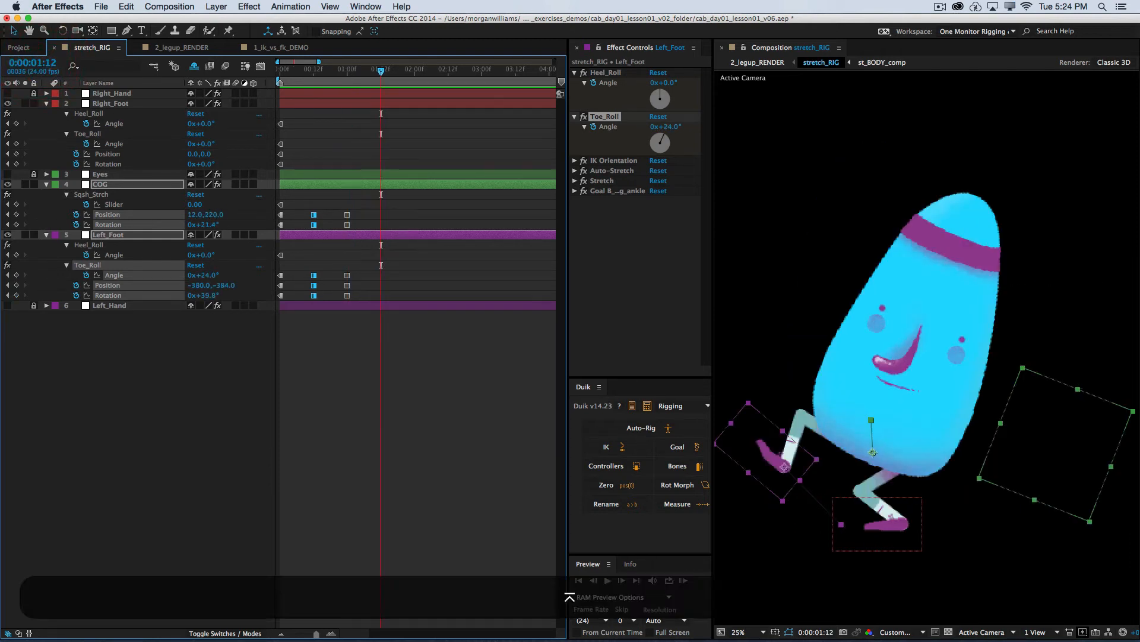
pyautogui.click(333, 223)
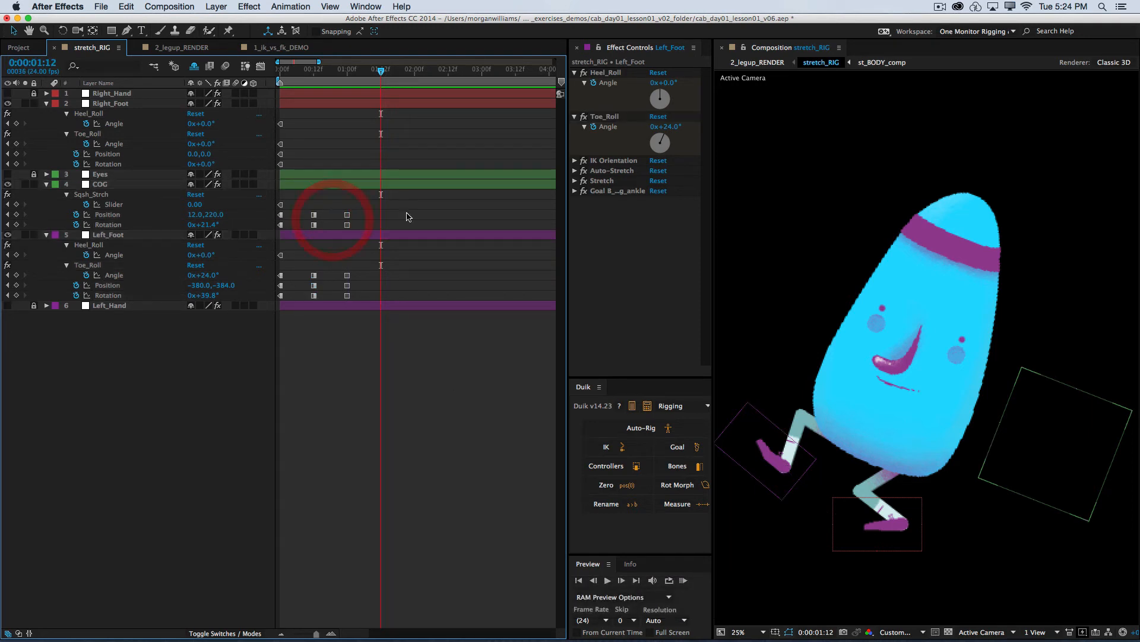
pyautogui.moveTo(329, 207); pyautogui.dragTo(306, 307)
pyautogui.press('super+c')
pyautogui.press('super+v')
pyautogui.press('super+c')
pyautogui.press('super+v')
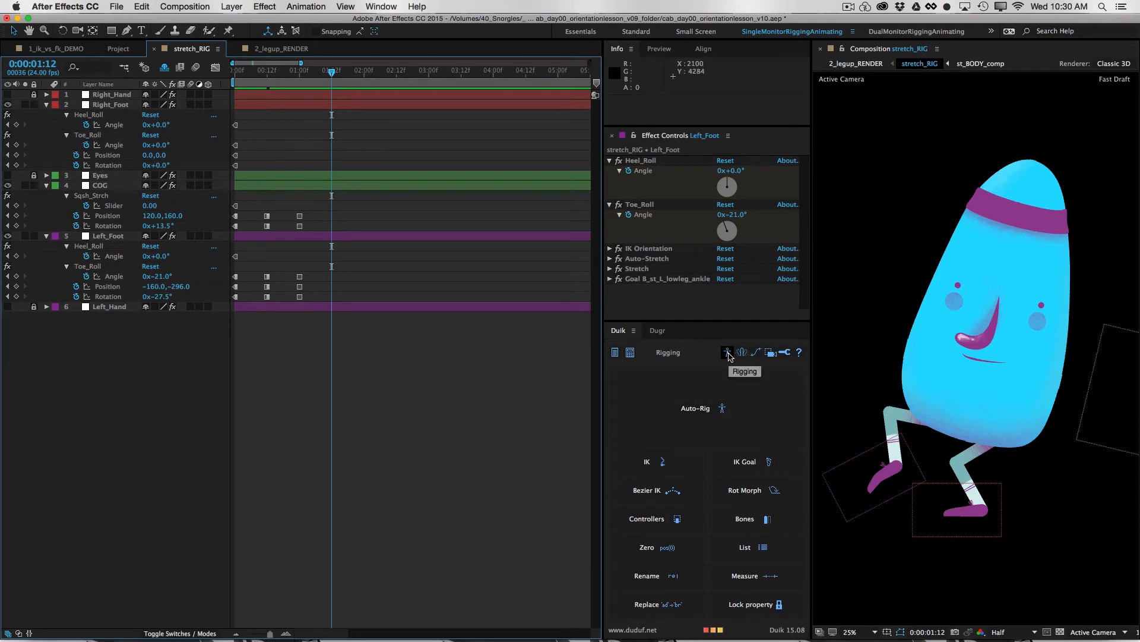
# Duplicate the COG and Left_Foot keyframes from 0:00:00:12 at 0:00:01:12 using Duik's Copy anim and Paste anim
pyautogui.click(756, 354)
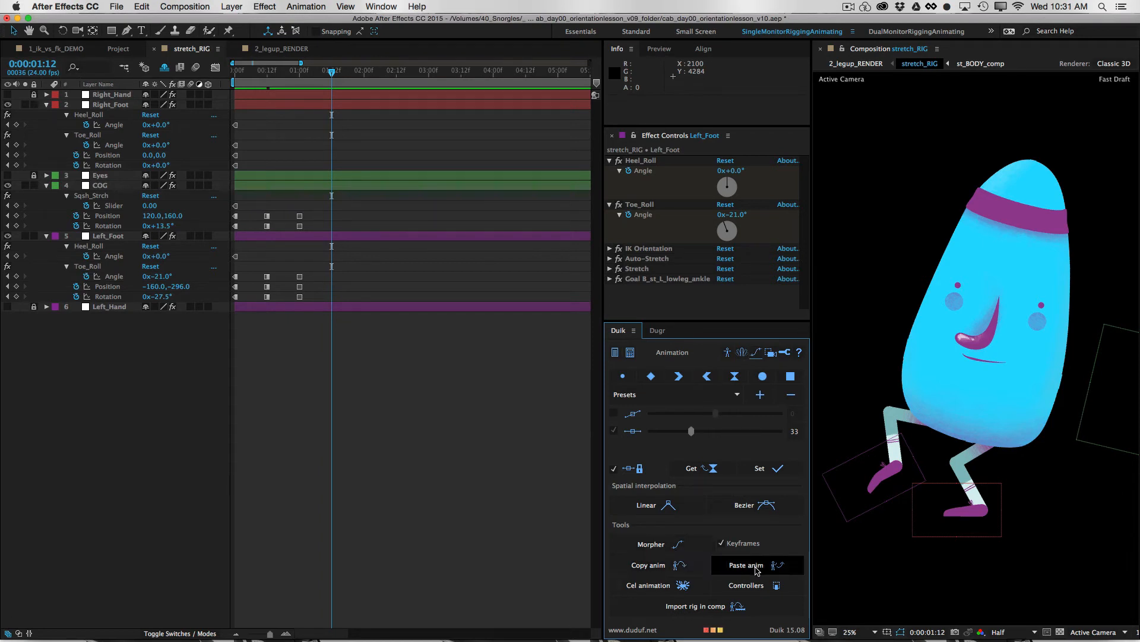
pyautogui.click(677, 567)
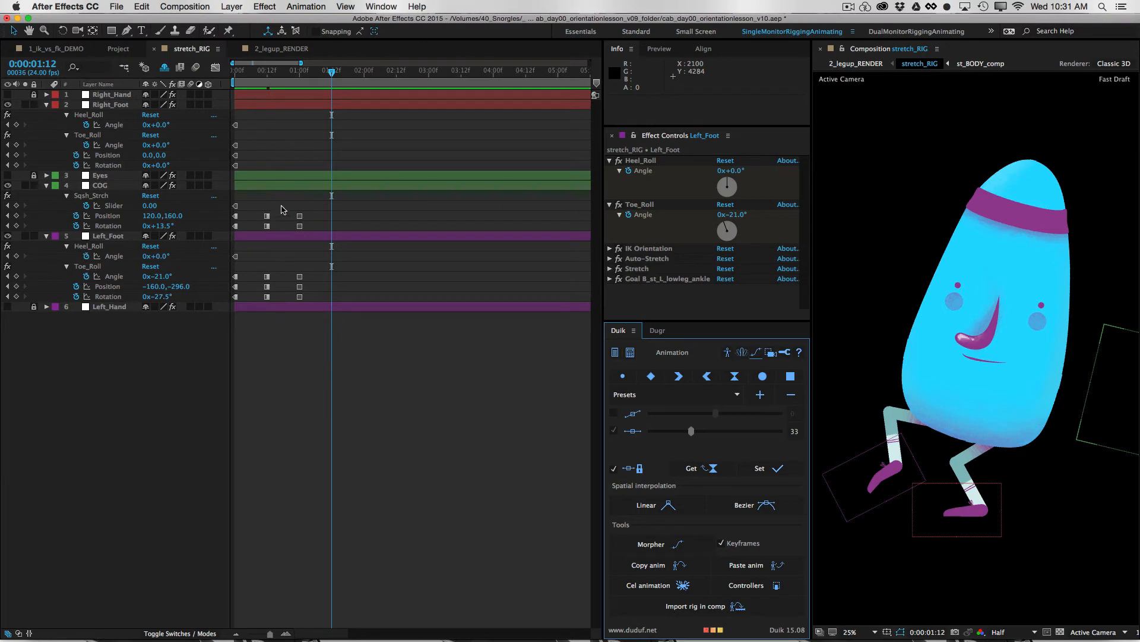
pyautogui.moveTo(281, 206); pyautogui.dragTo(252, 355)
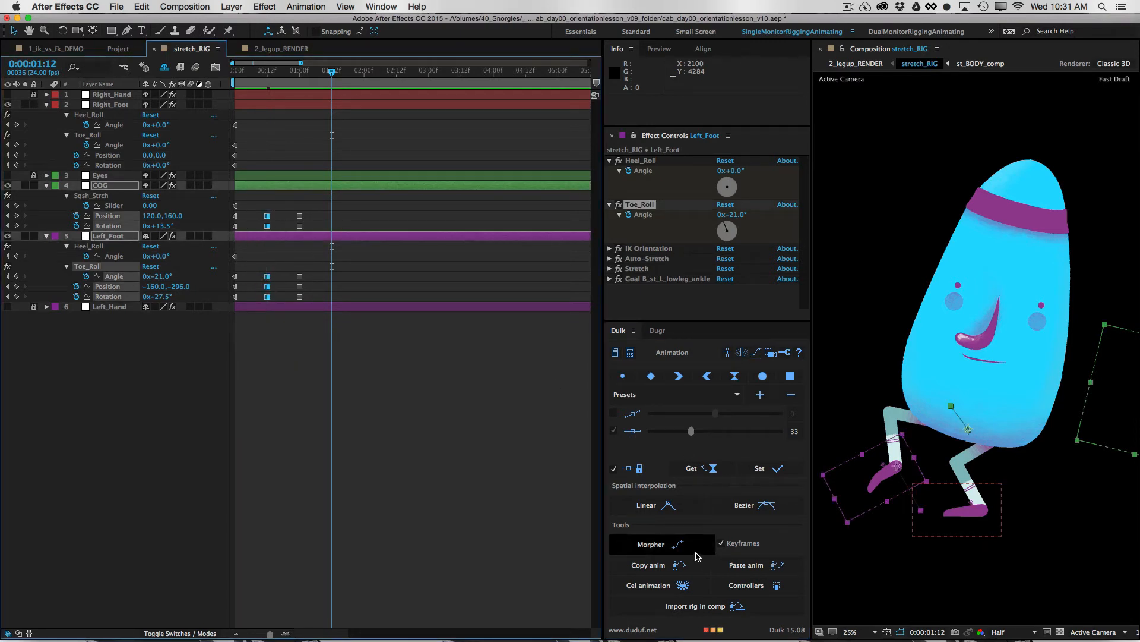
pyautogui.click(673, 566)
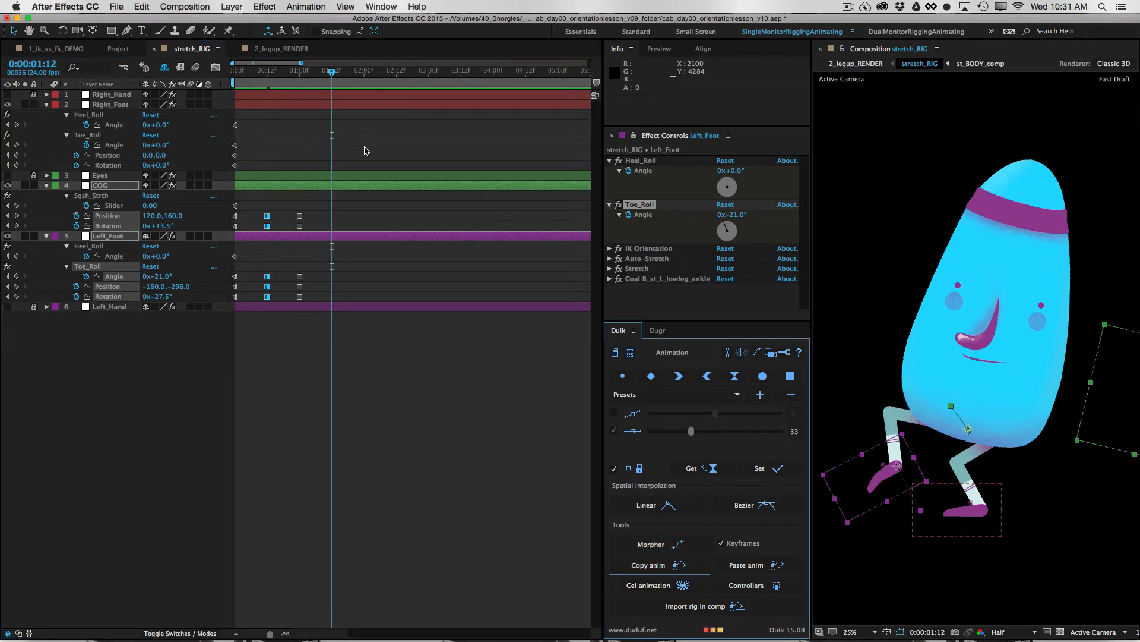
pyautogui.click(776, 567)
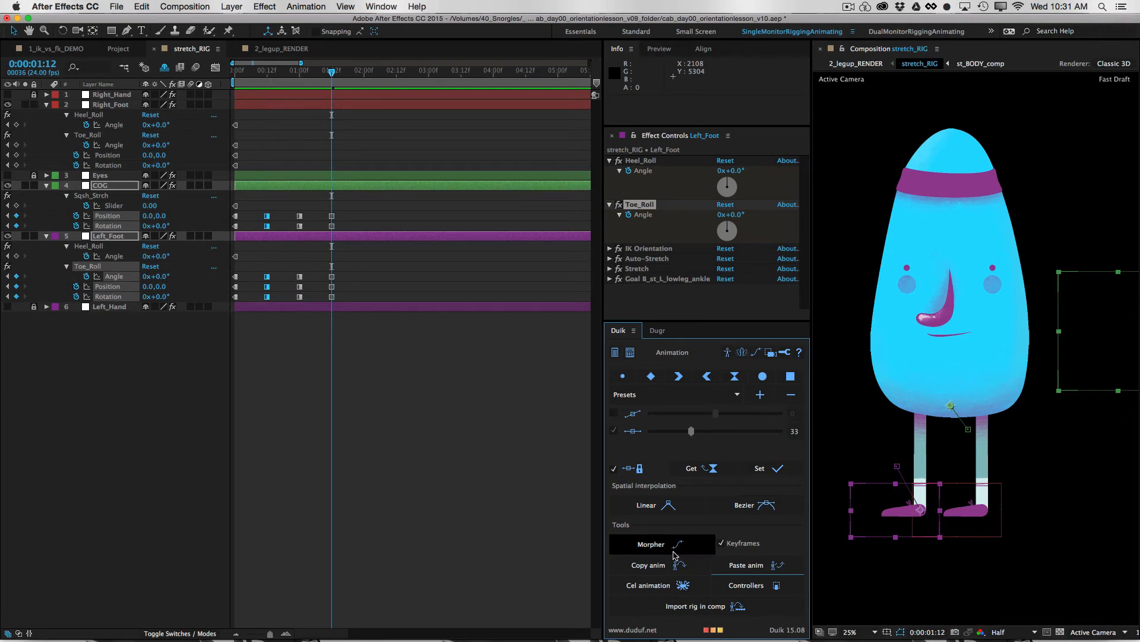
pyautogui.click(751, 569)
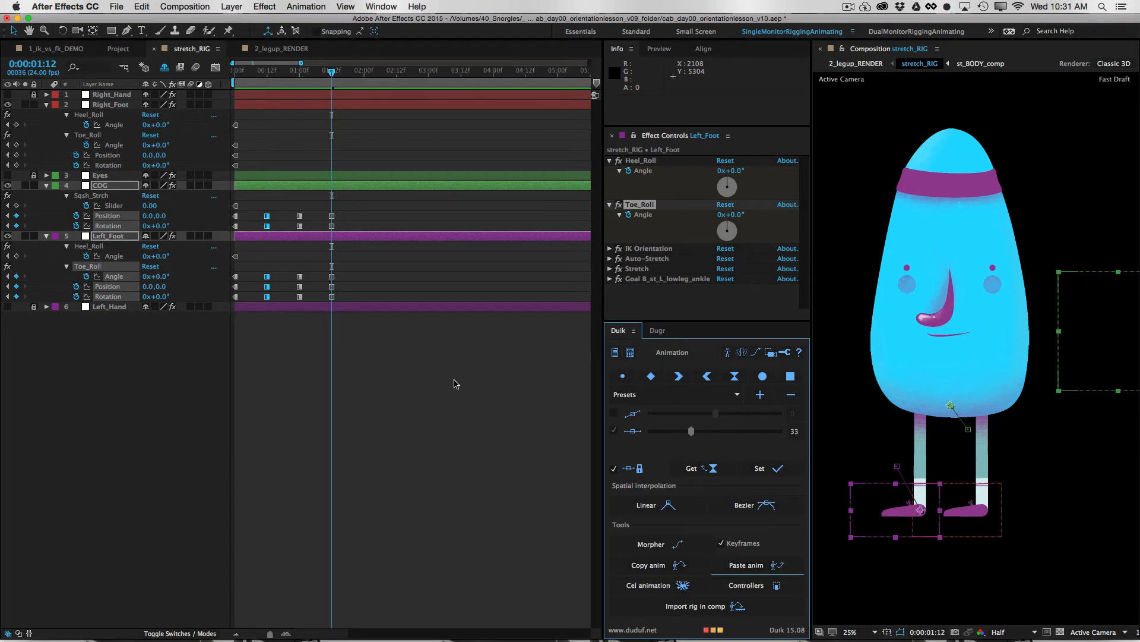
pyautogui.click(419, 385)
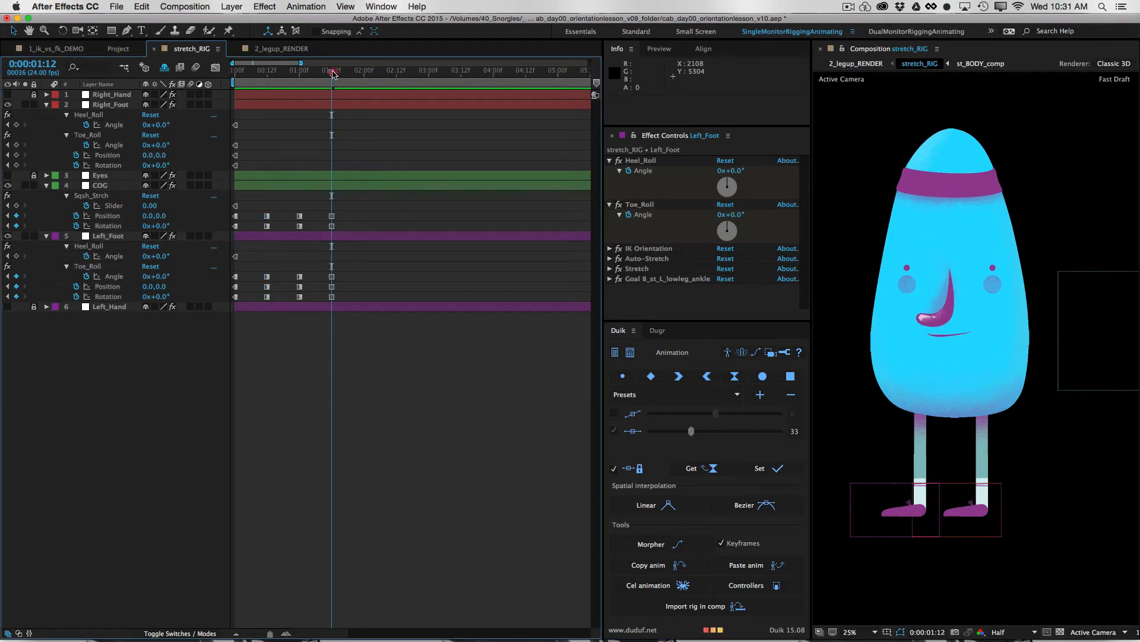
# Copy all three COG and Left_Foot keyframe groups from 0:00:00:12 to 0:00:01:12 and paste them at 0:00:02:11 with Duik's animation tools
pyautogui.moveTo(334, 73); pyautogui.dragTo(393, 73)
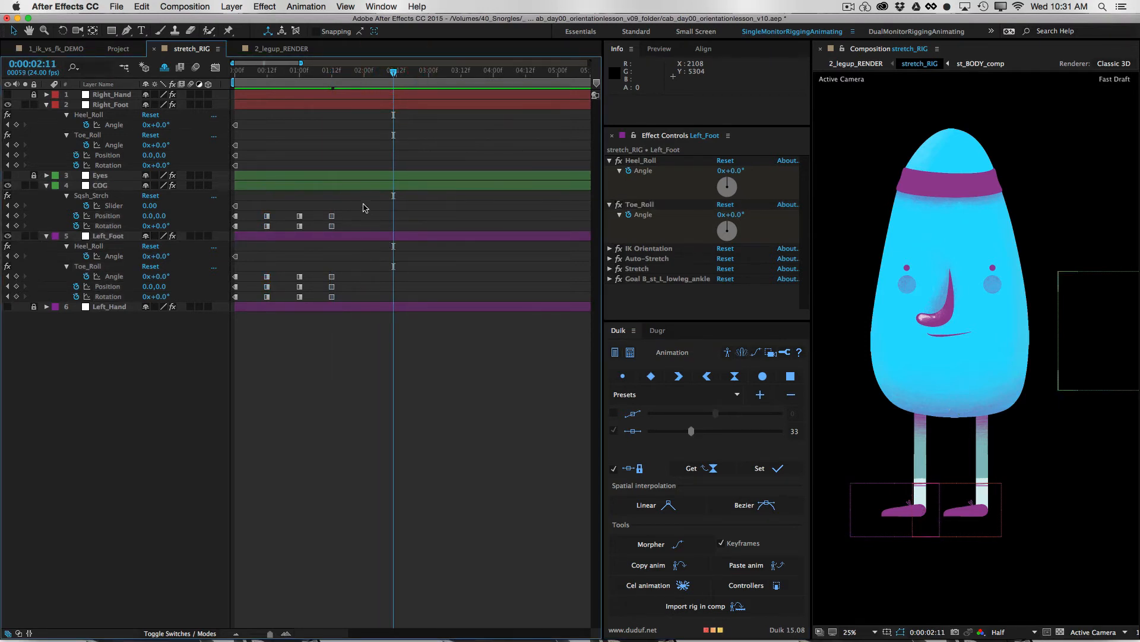
pyautogui.moveTo(358, 206); pyautogui.dragTo(257, 340)
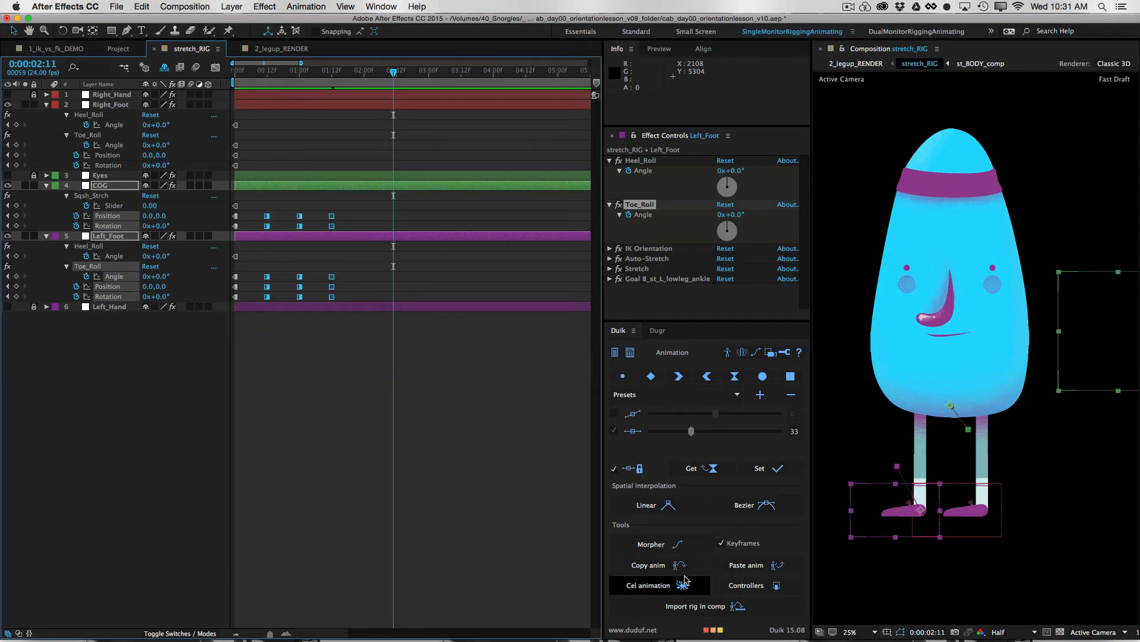
pyautogui.click(664, 567)
pyautogui.click(764, 567)
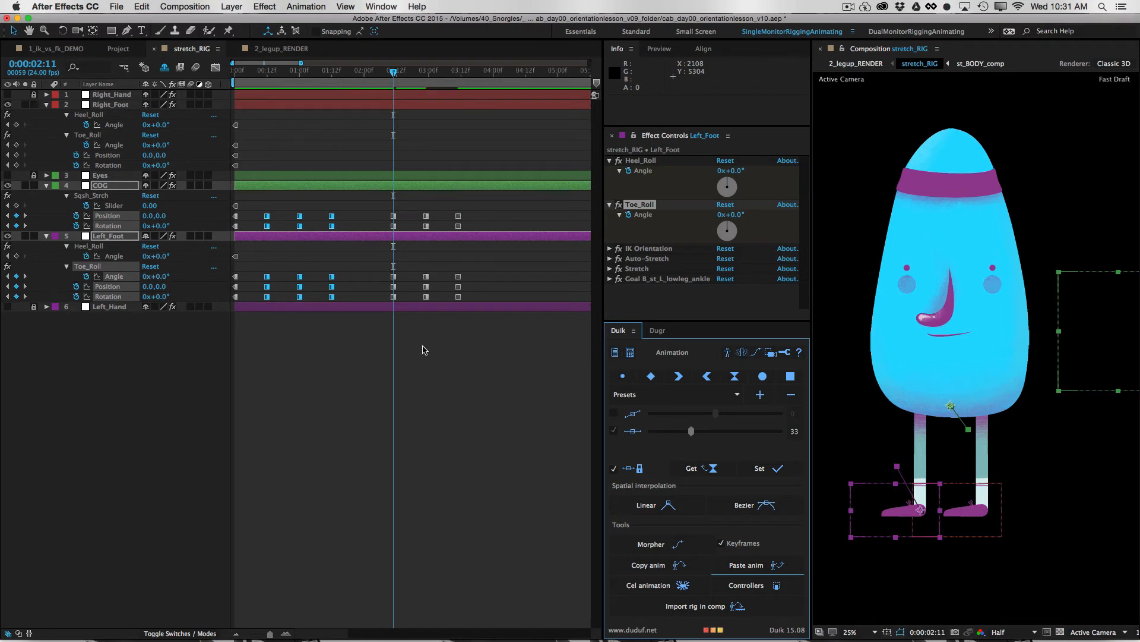
# Step forward and backward through the keyframes up to 0:00:03:11 to examine the original and pasted poses
pyautogui.press('k')
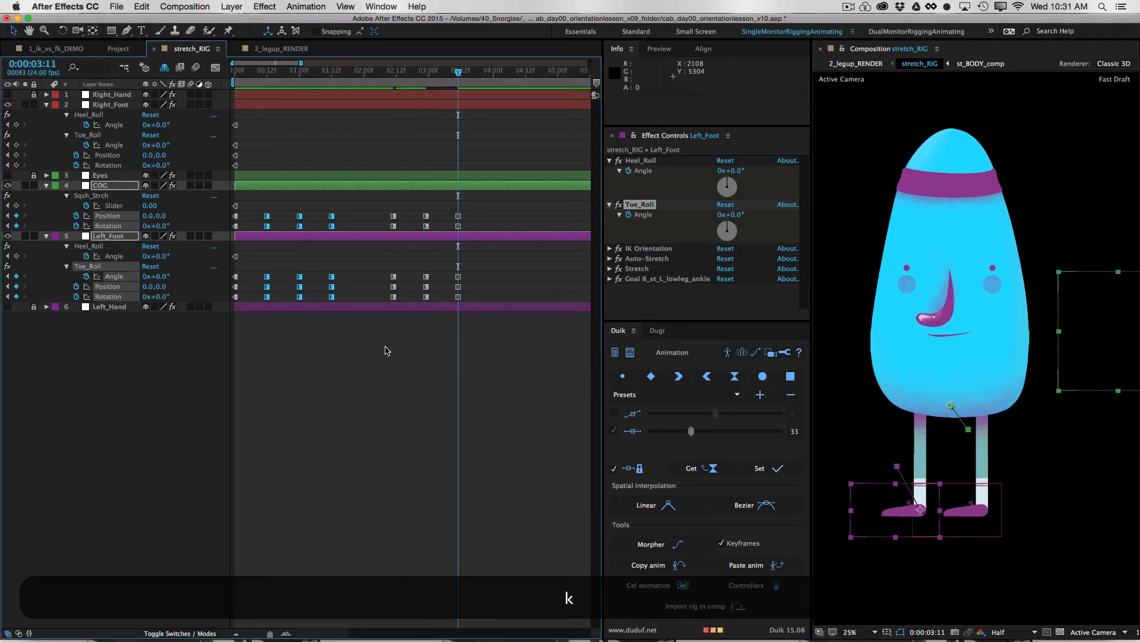
pyautogui.press('j')
pyautogui.press('j')
pyautogui.press('j')
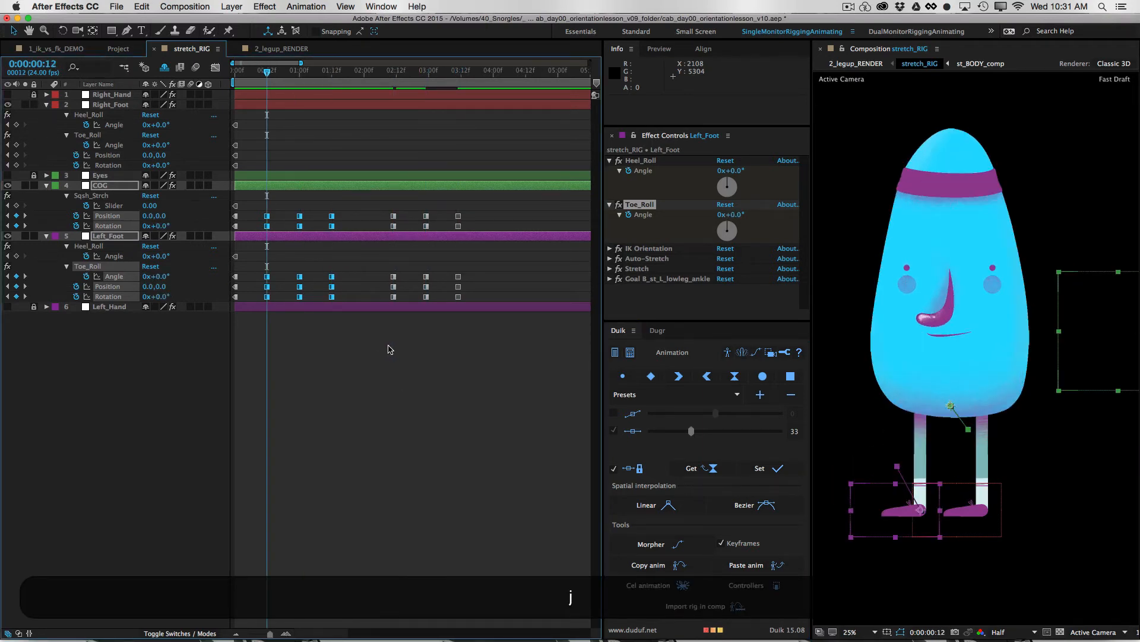
pyautogui.press('k')
pyautogui.press('k')
pyautogui.press('k')
pyautogui.press('k')
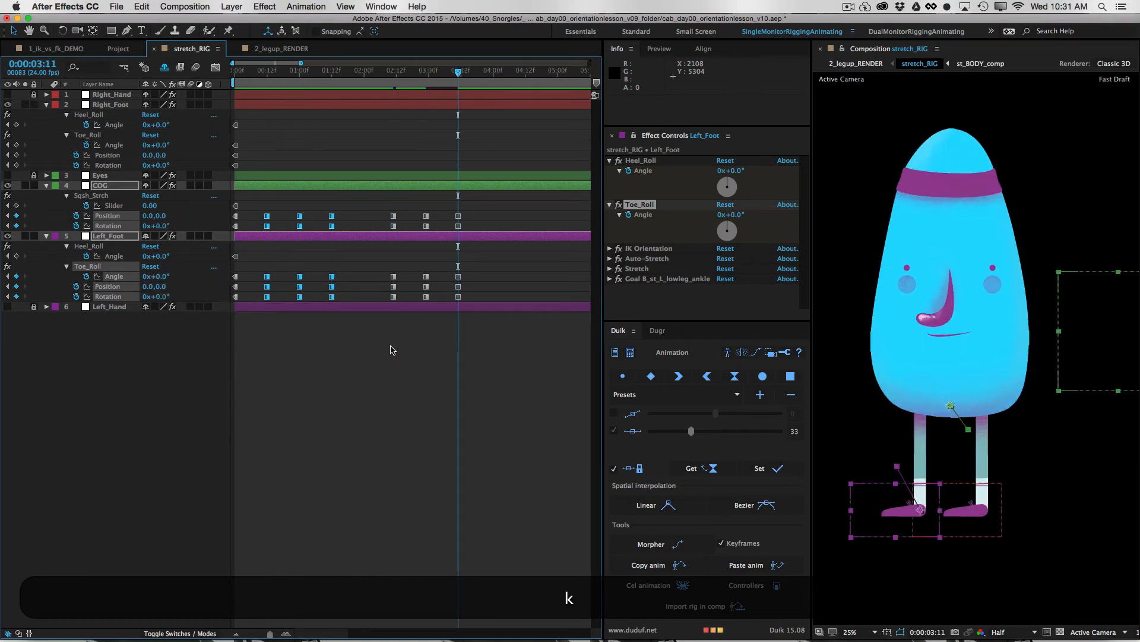
pyautogui.press('j')
pyautogui.press('j')
pyautogui.press('j')
pyautogui.press('j')
pyautogui.press('j')
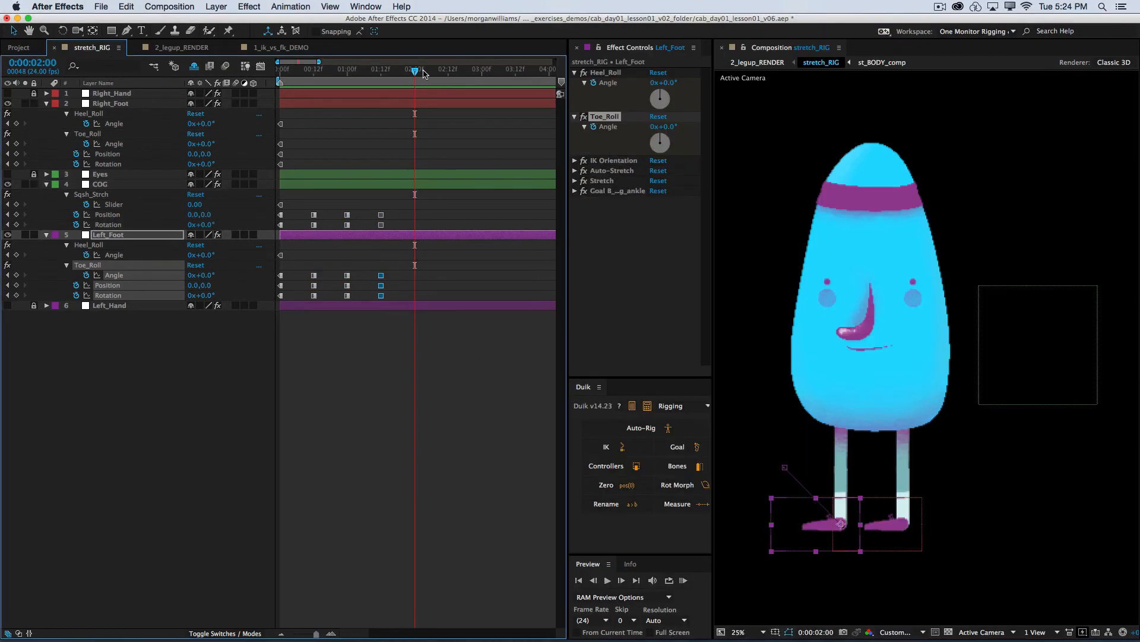
# Set the end of the stretch_RIG work area to 0:00:02:00 and save the project
pyautogui.click(415, 73)
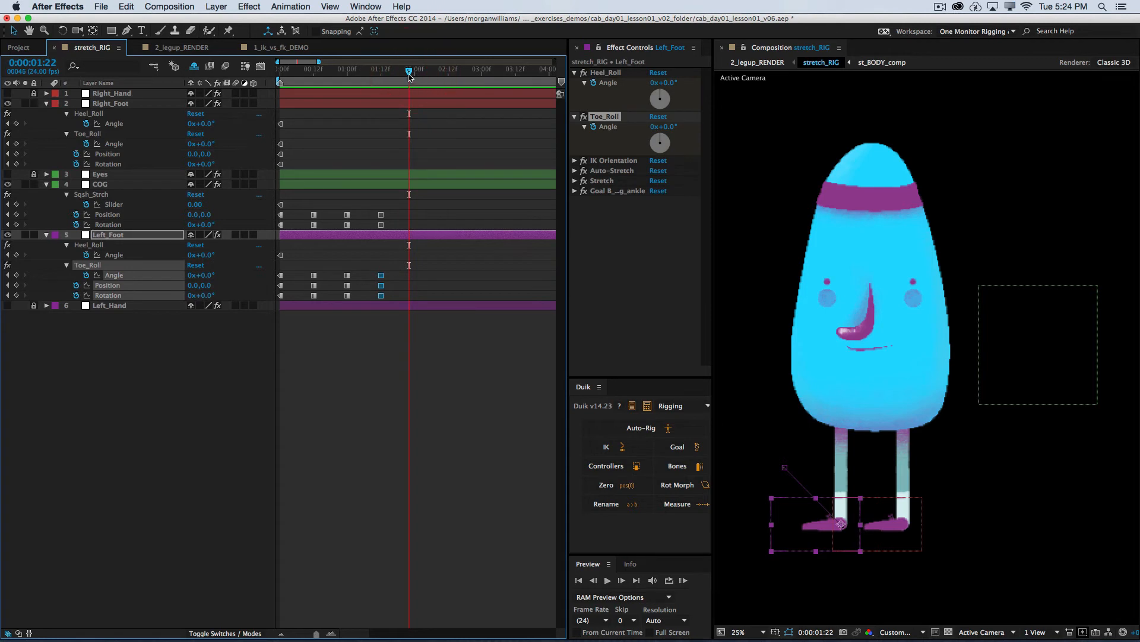
pyautogui.press('n')
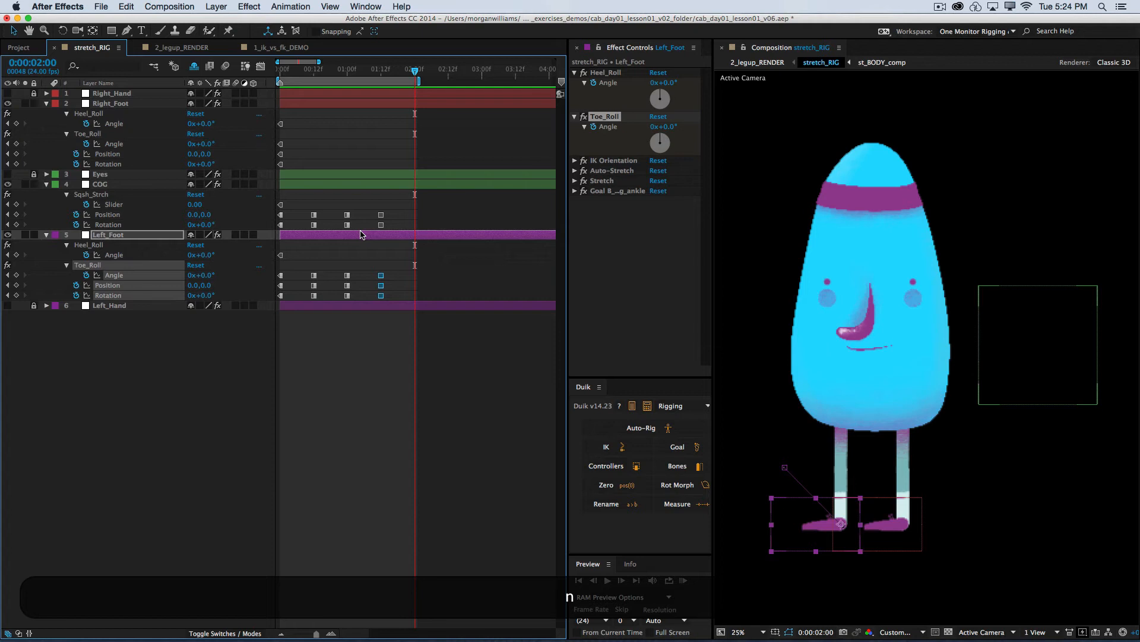
pyautogui.press('super+s')
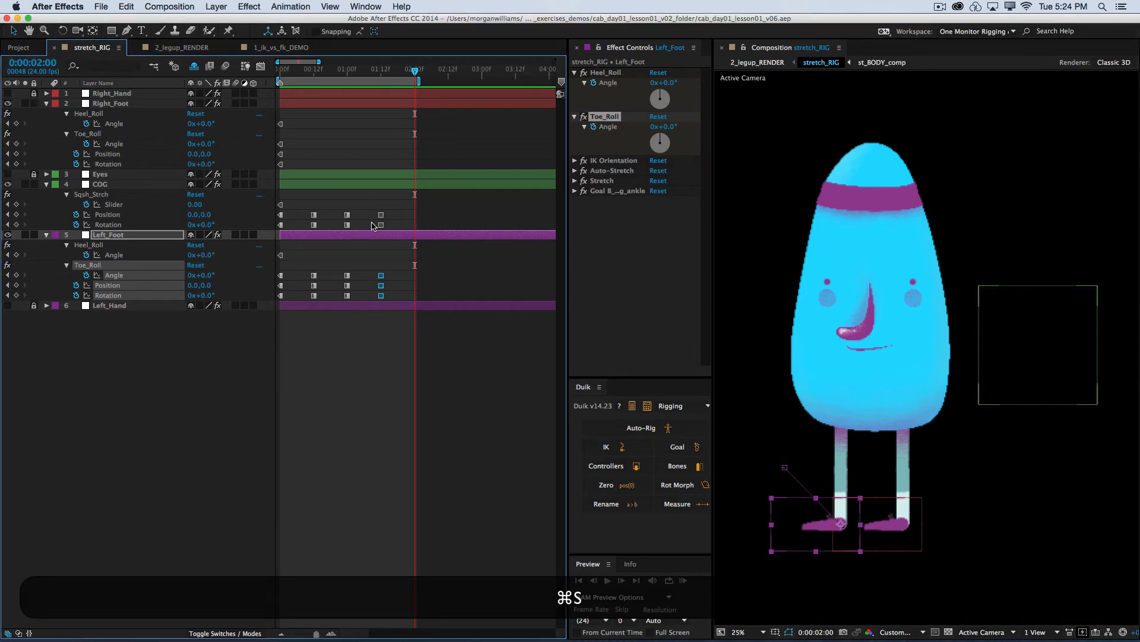
# Run a RAM preview of the work area and go back to the leg-up pose at 0:00:01:00
pyautogui.press('KP_0')
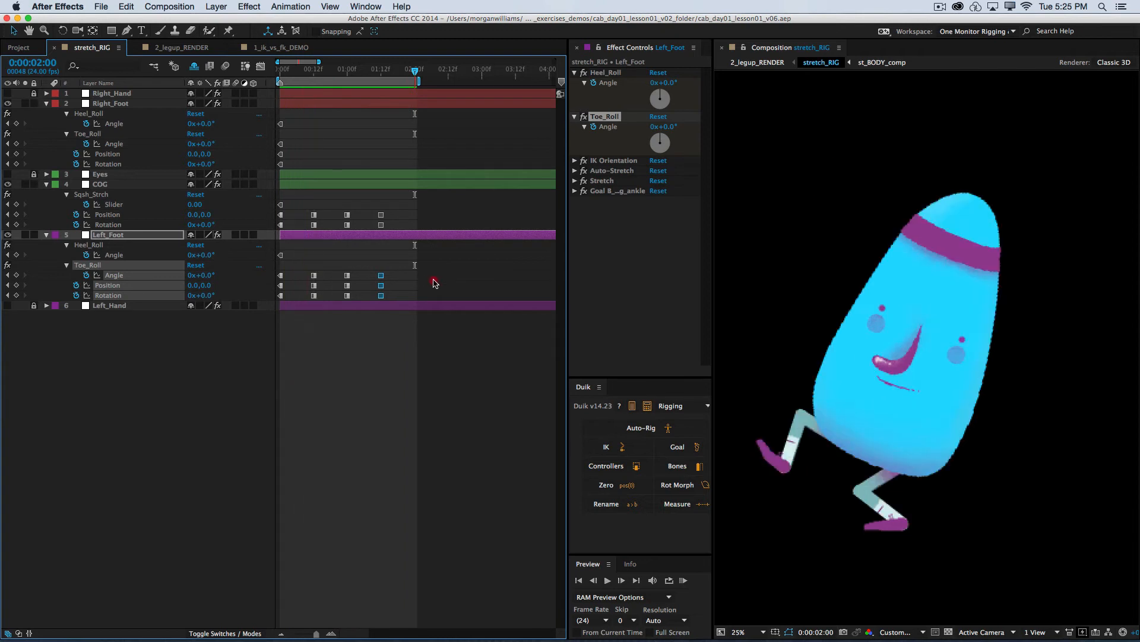
pyautogui.click(432, 275)
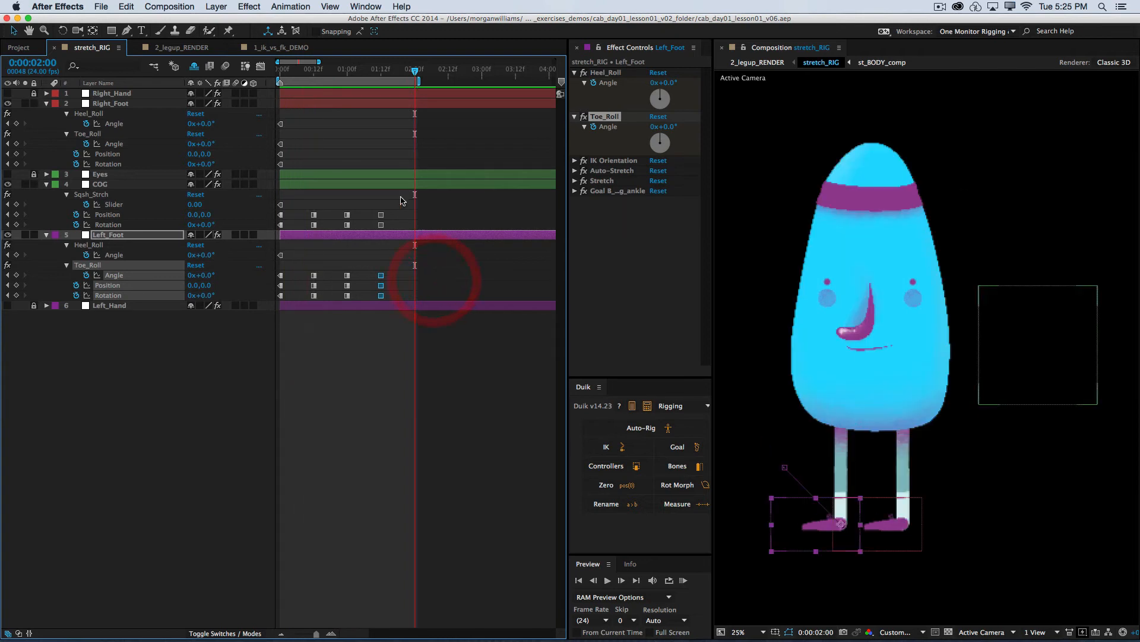
pyautogui.click(347, 70)
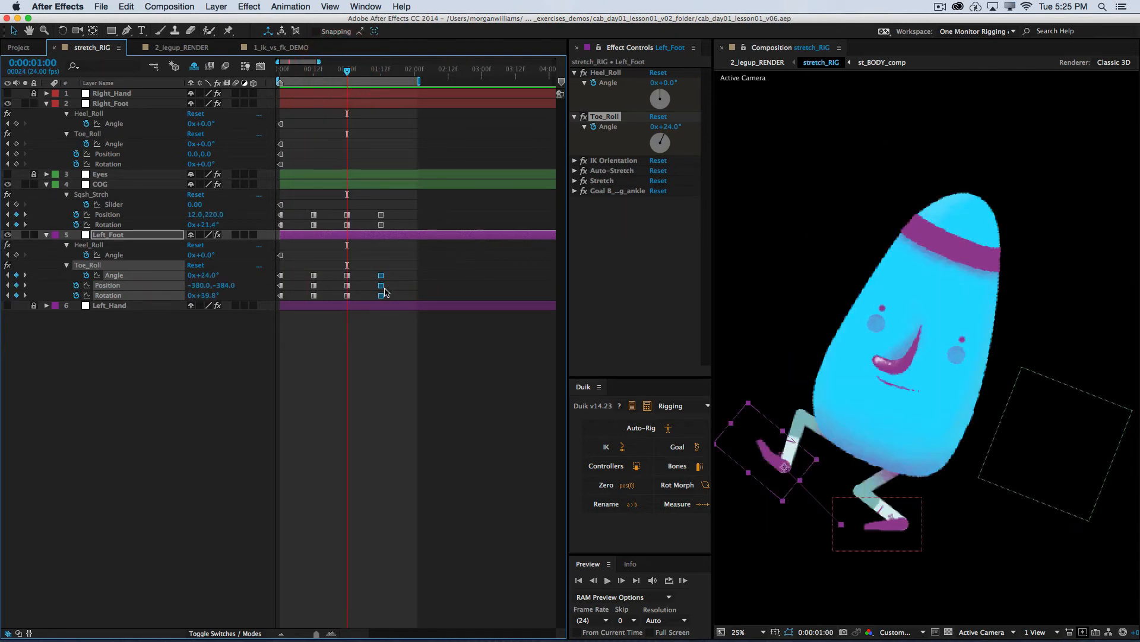
# Examine the rest-pose keyframe groups at 0:00:00:12 and 0:00:01:12 by selecting each across COG and Left_Foot
pyautogui.click(408, 274)
pyautogui.moveTo(327, 198); pyautogui.dragTo(313, 337)
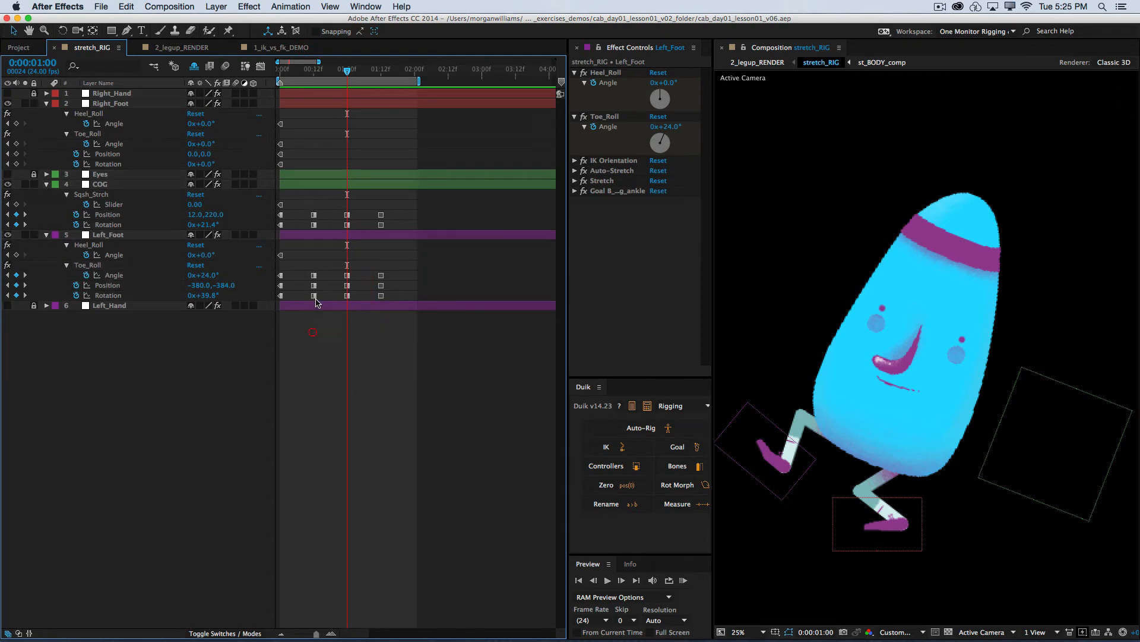
pyautogui.moveTo(385, 207); pyautogui.dragTo(372, 311)
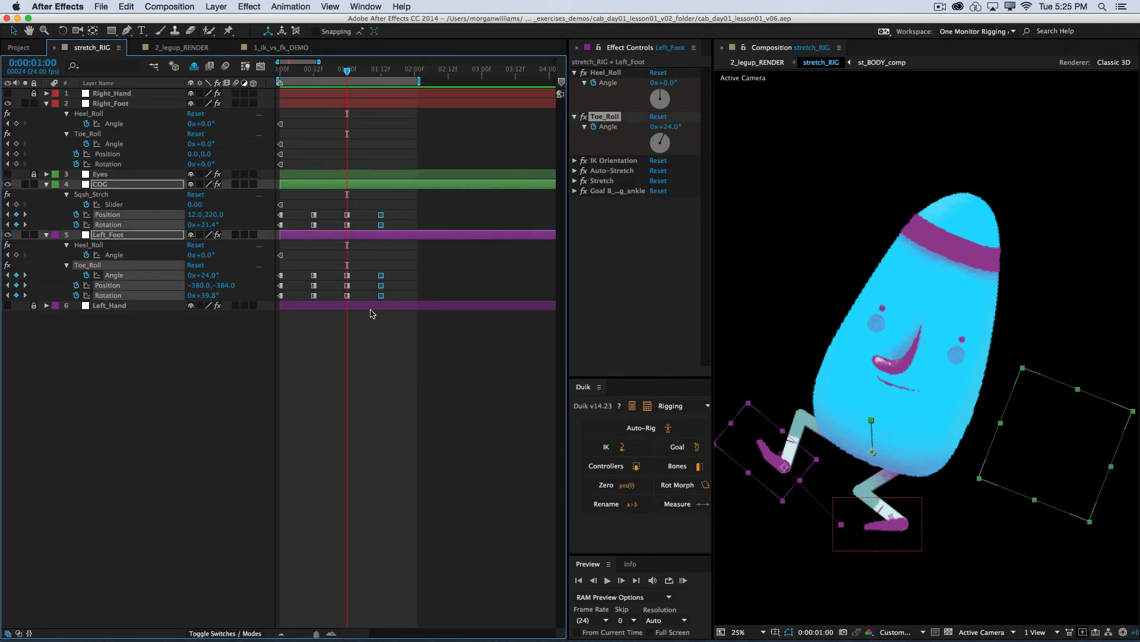
pyautogui.click(352, 255)
pyautogui.click(340, 318)
# Try to shorten both transitions by moving the rest-pose keyframes at 0:00:01:12 and 0:00:00:12 closer to the leg-up pose
pyautogui.moveTo(395, 208); pyautogui.dragTo(369, 324)
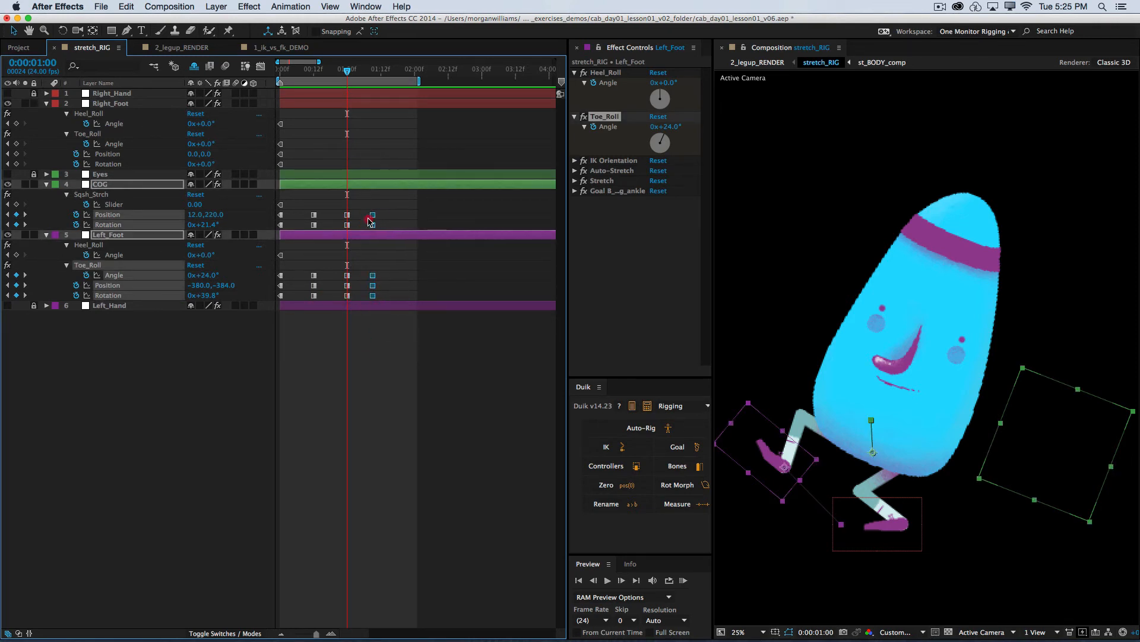
pyautogui.moveTo(381, 218); pyautogui.dragTo(367, 218)
pyautogui.moveTo(297, 208); pyautogui.dragTo(328, 295)
pyautogui.press('super+z')
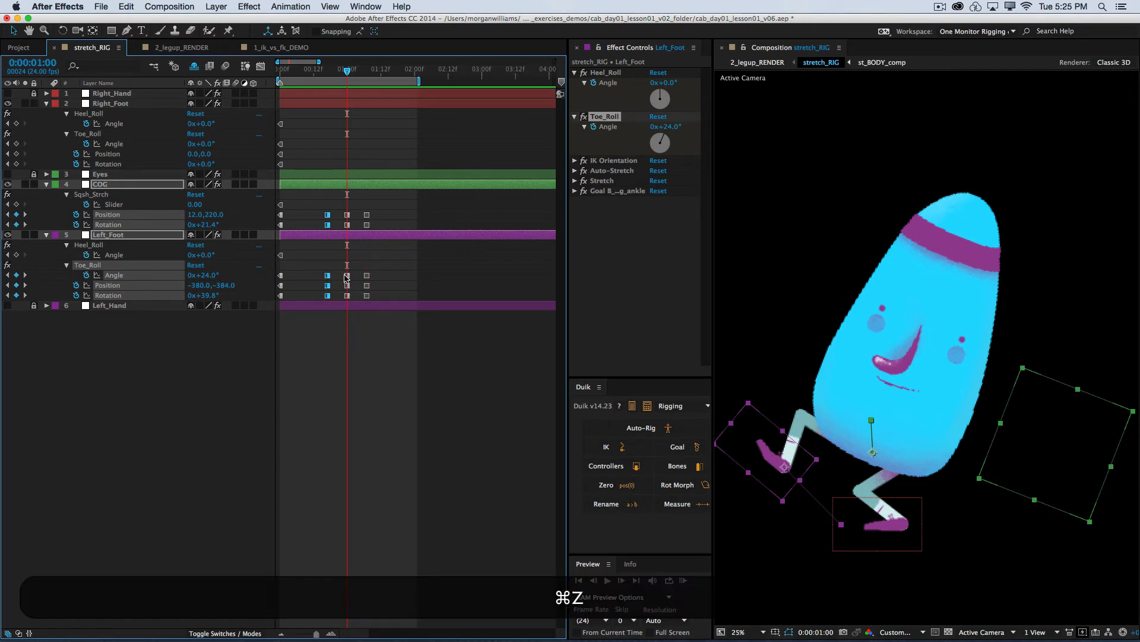
pyautogui.press('super+z')
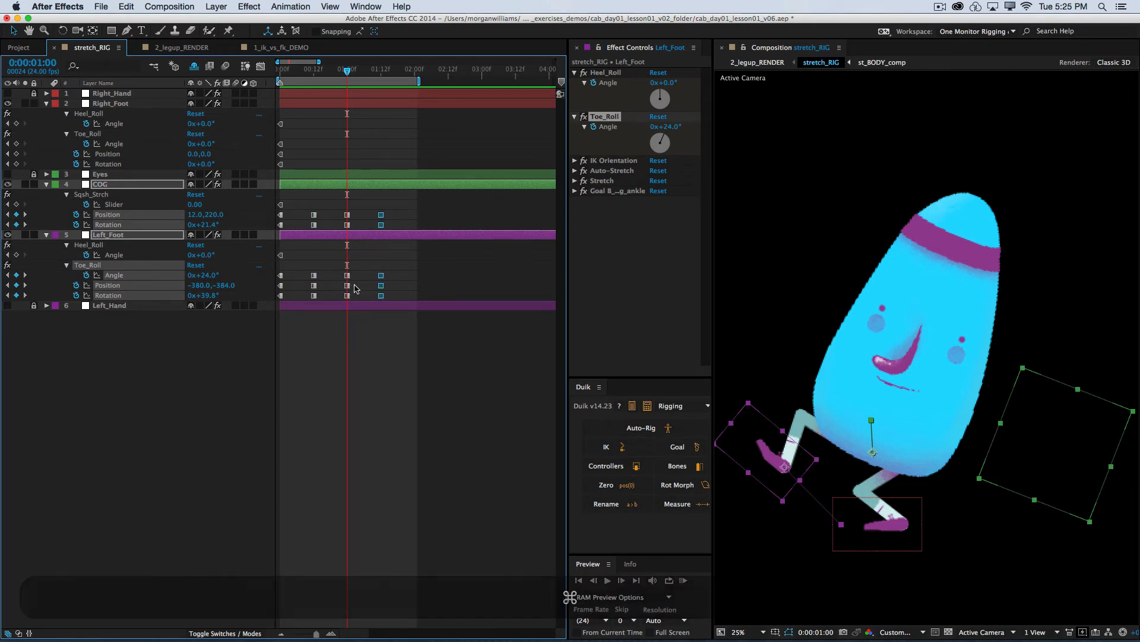
# Review the spacing of the leg-up keyframes at 0:00:01:00 and the rest keyframes at 0:00:01:12 by selecting each group
pyautogui.click(396, 346)
pyautogui.moveTo(387, 205); pyautogui.dragTo(370, 313)
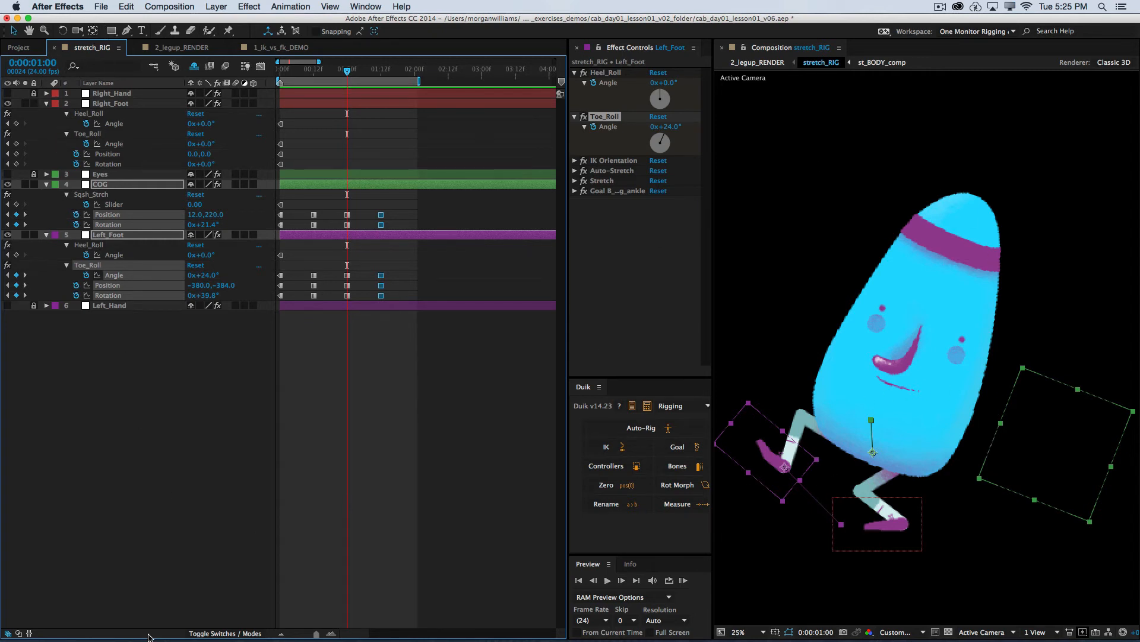
pyautogui.moveTo(152, 638)
pyautogui.click(364, 272)
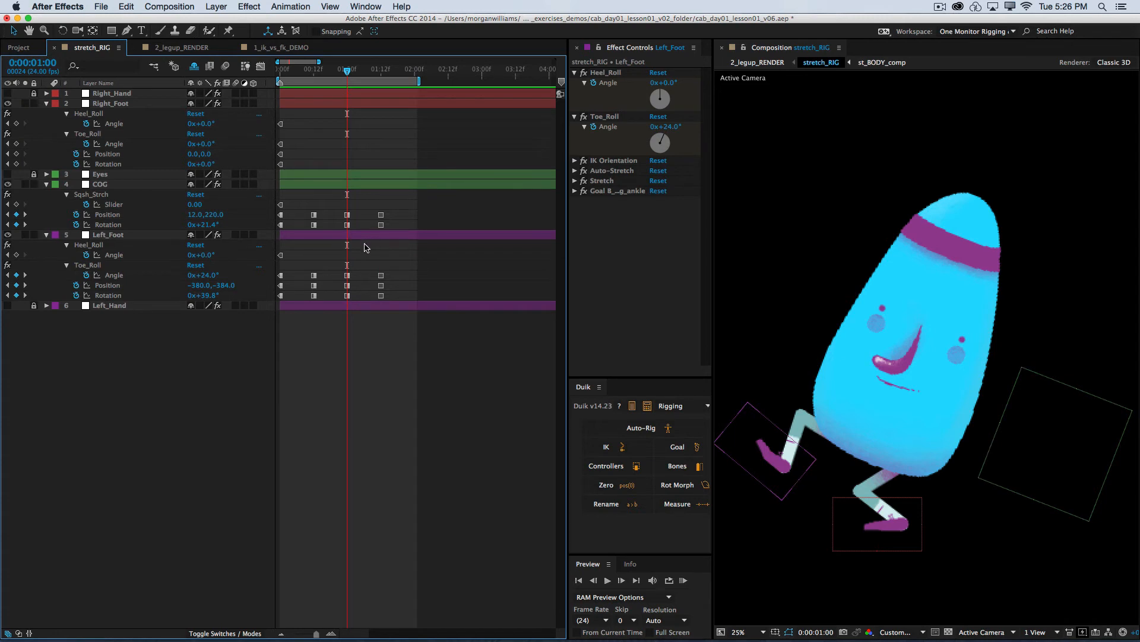
pyautogui.moveTo(365, 207); pyautogui.dragTo(331, 323)
pyautogui.moveTo(401, 208); pyautogui.dragTo(373, 283)
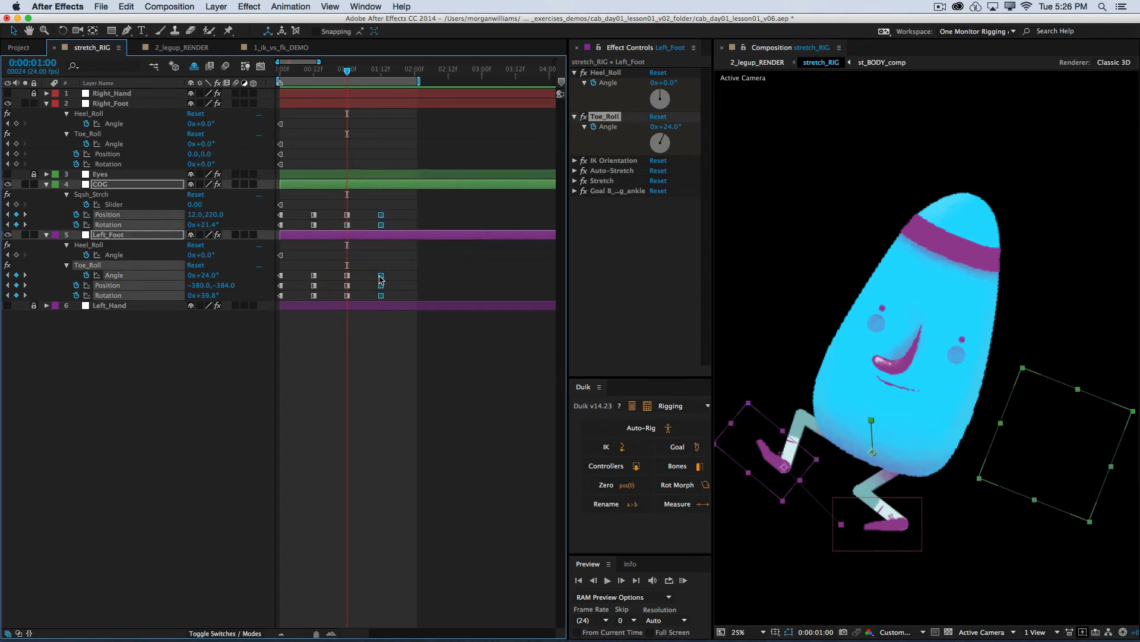
pyautogui.click(407, 264)
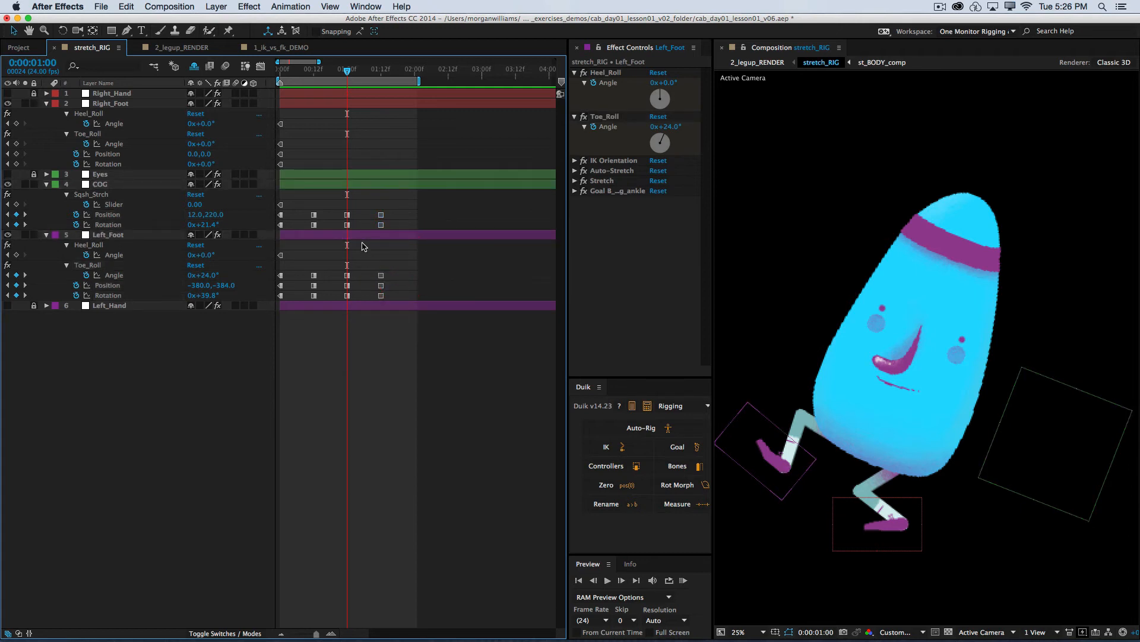
# Review the pose keyframe groups at 0:00:00:12, 0:00:01:00 and 0:00:01:12 by selecting them across COG and Left_Foot
pyautogui.moveTo(362, 241); pyautogui.dragTo(329, 308)
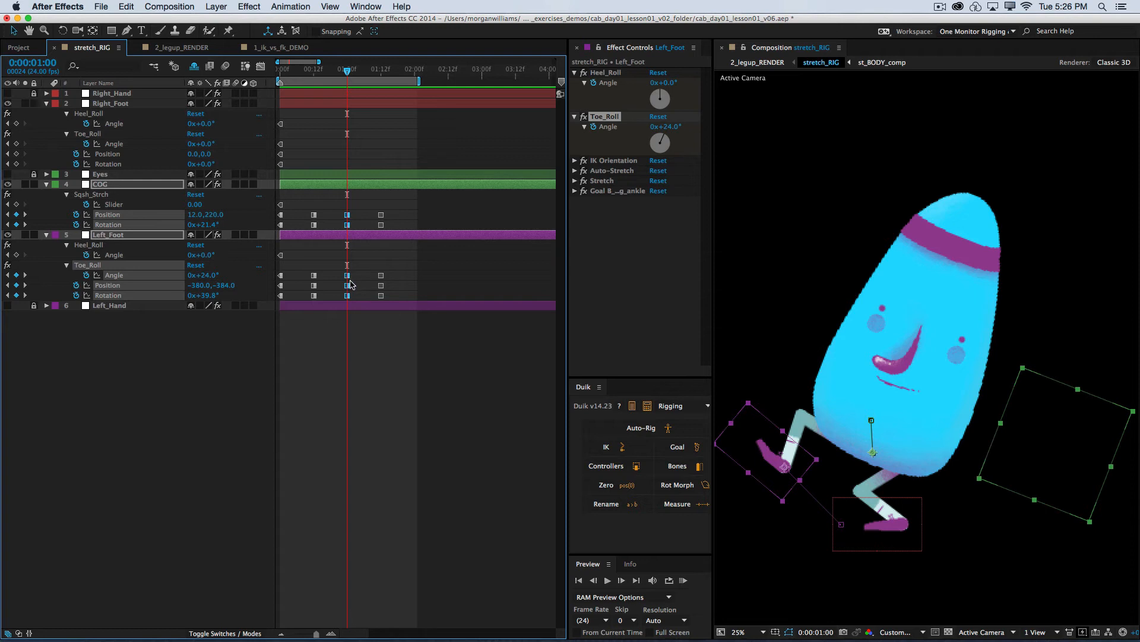
pyautogui.click(360, 273)
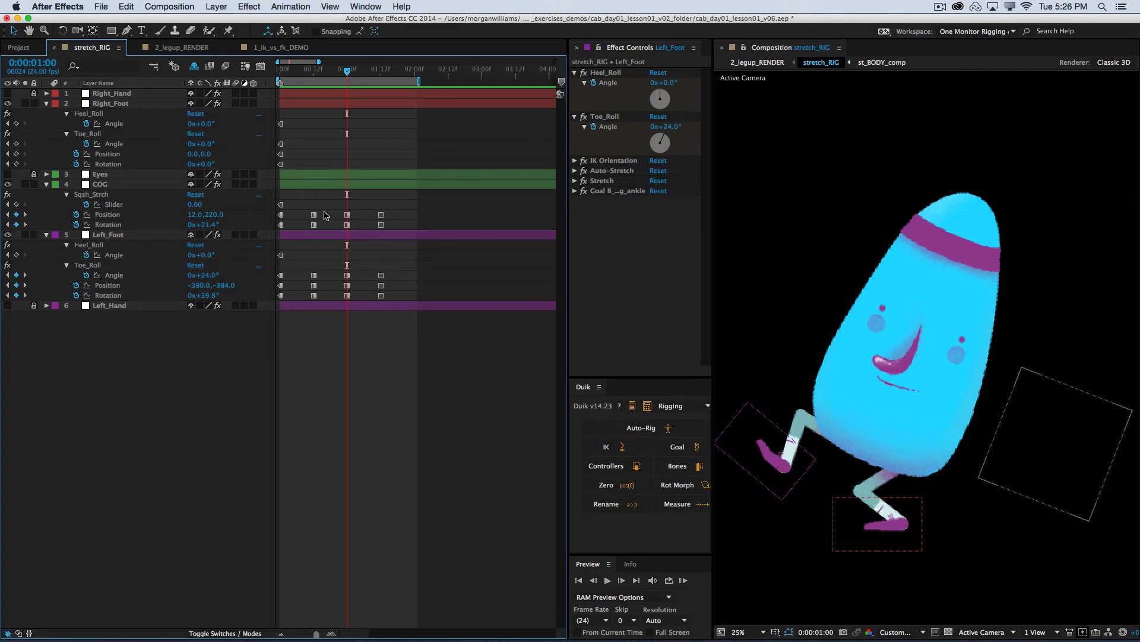
pyautogui.moveTo(404, 204); pyautogui.dragTo(300, 316)
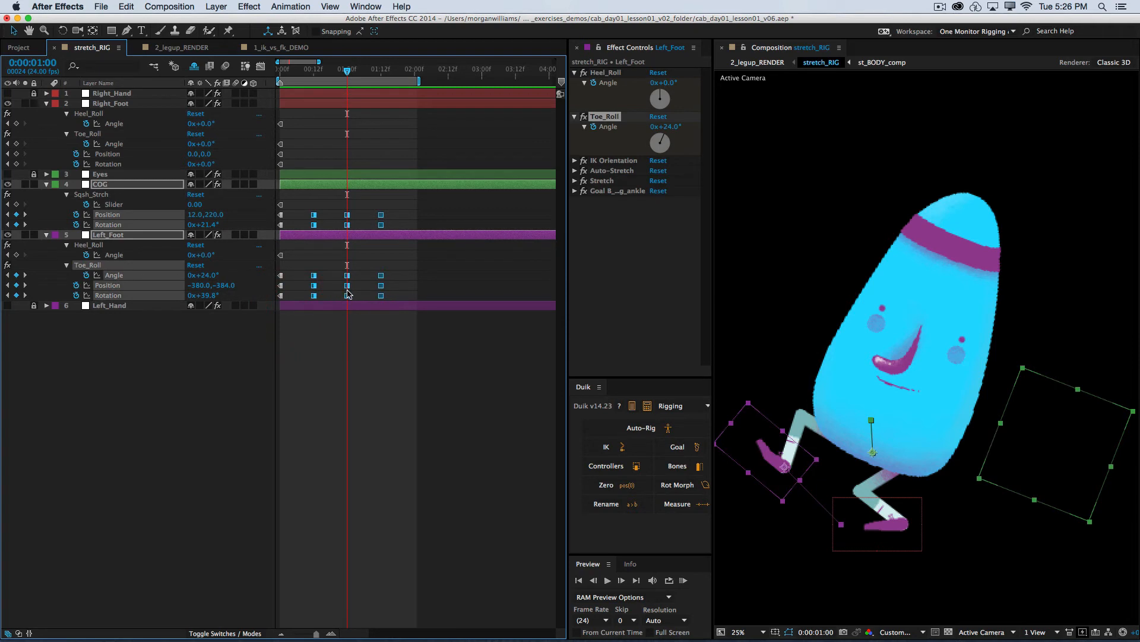
pyautogui.click(375, 367)
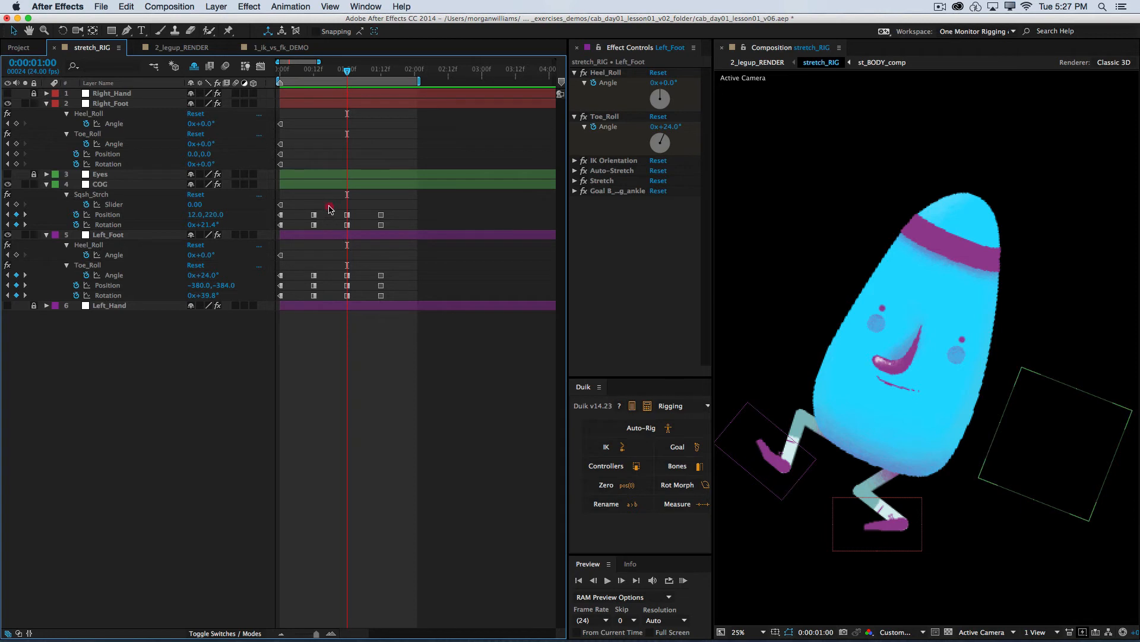
pyautogui.moveTo(360, 211); pyautogui.dragTo(376, 324)
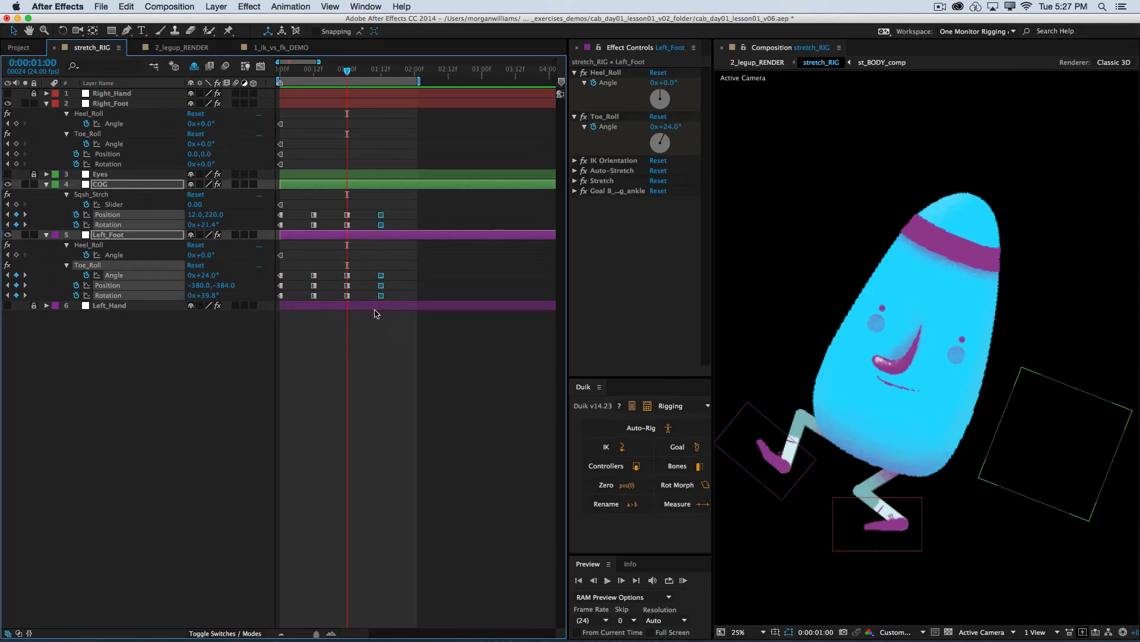
pyautogui.click(404, 363)
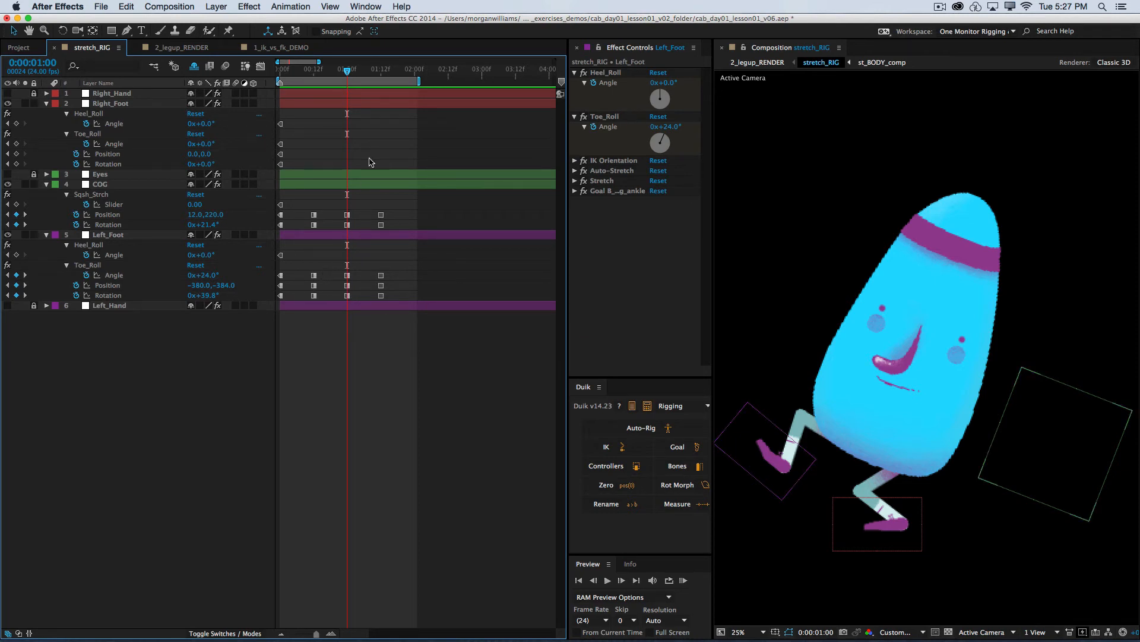
# Apply Easy Ease Out to the rest-pose keyframes of COG and Left_Foot at 0:00:00:12
pyautogui.moveTo(329, 208); pyautogui.dragTo(297, 318)
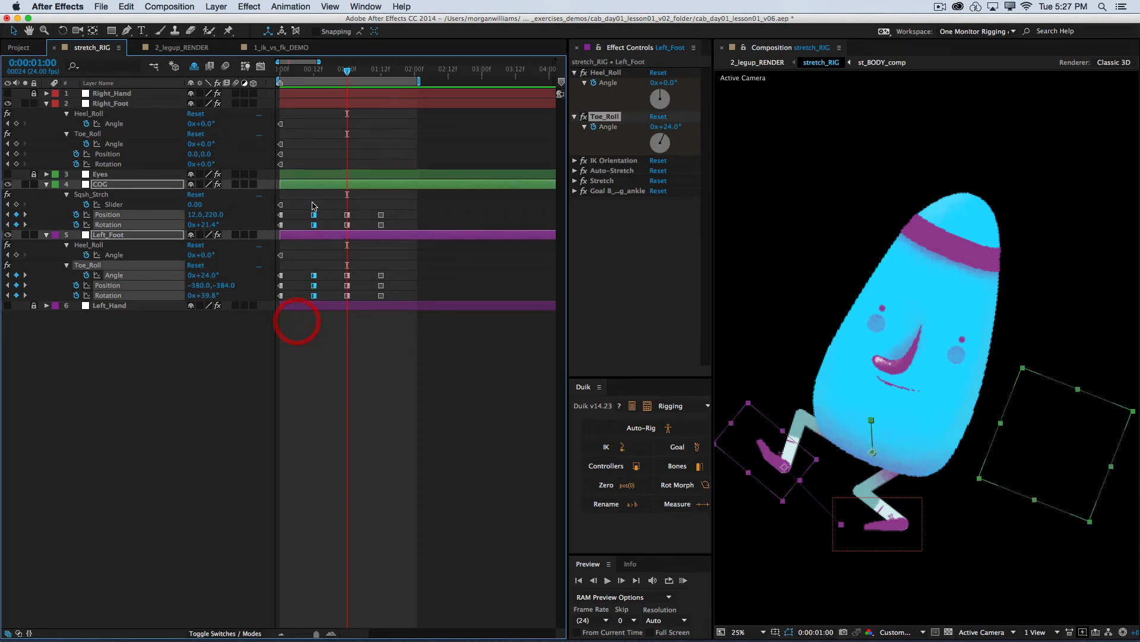
pyautogui.rightClick(314, 297)
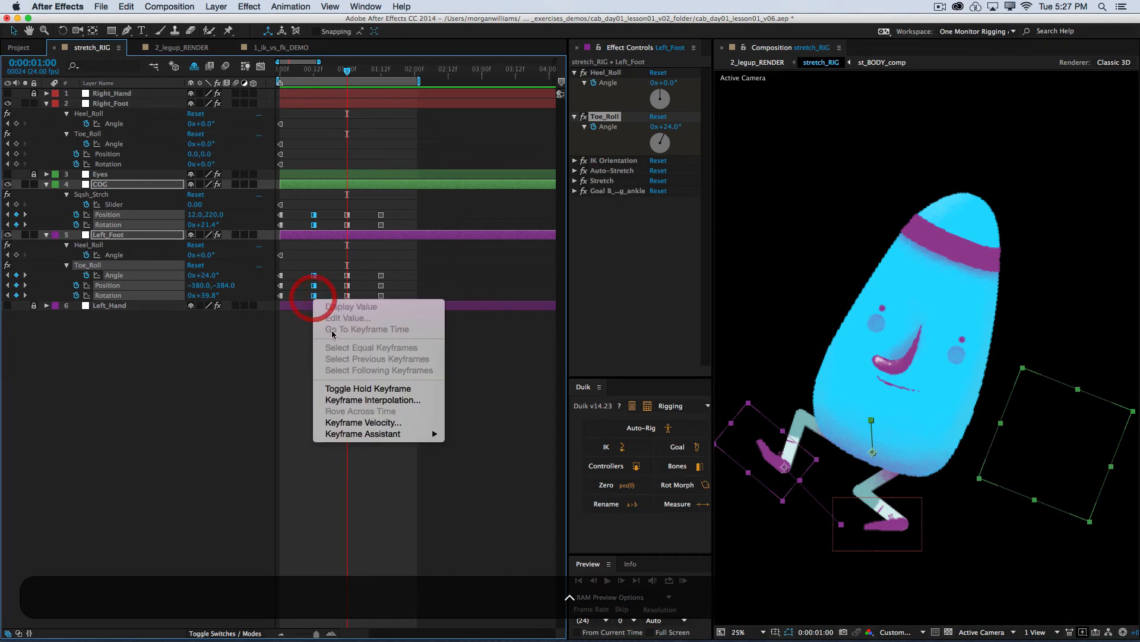
pyautogui.moveTo(380, 434)
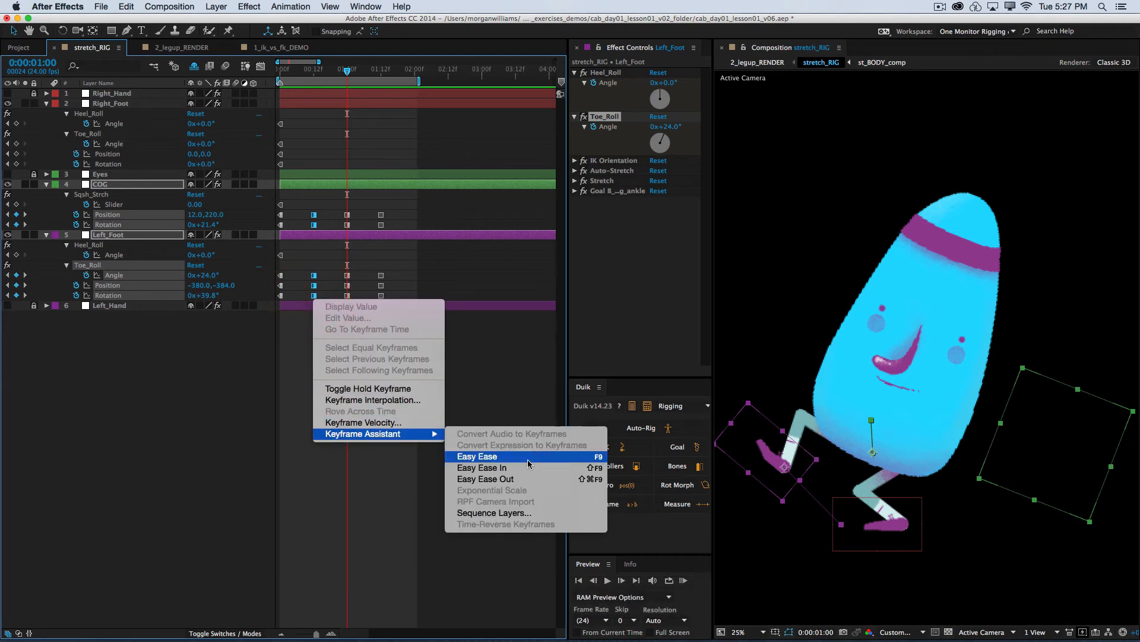
pyautogui.click(527, 481)
# Apply Easy Ease to the leg-up keyframes of COG and Left_Foot at 0:00:01:00
pyautogui.moveTo(365, 206); pyautogui.dragTo(351, 299)
pyautogui.rightClick(349, 297)
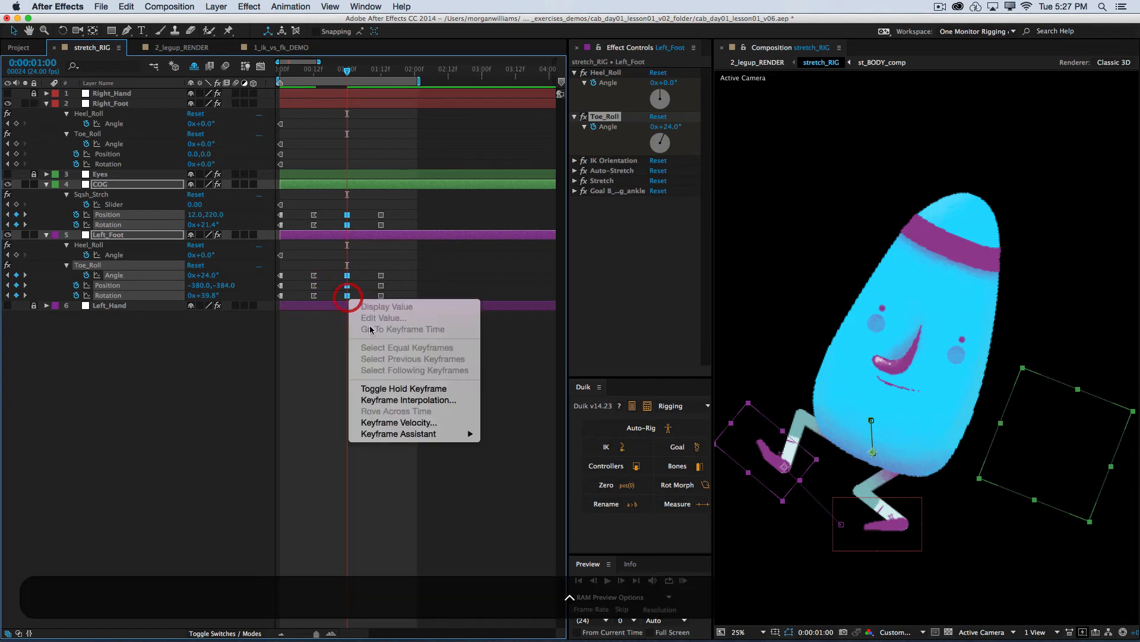
pyautogui.moveTo(467, 434)
pyautogui.click(508, 457)
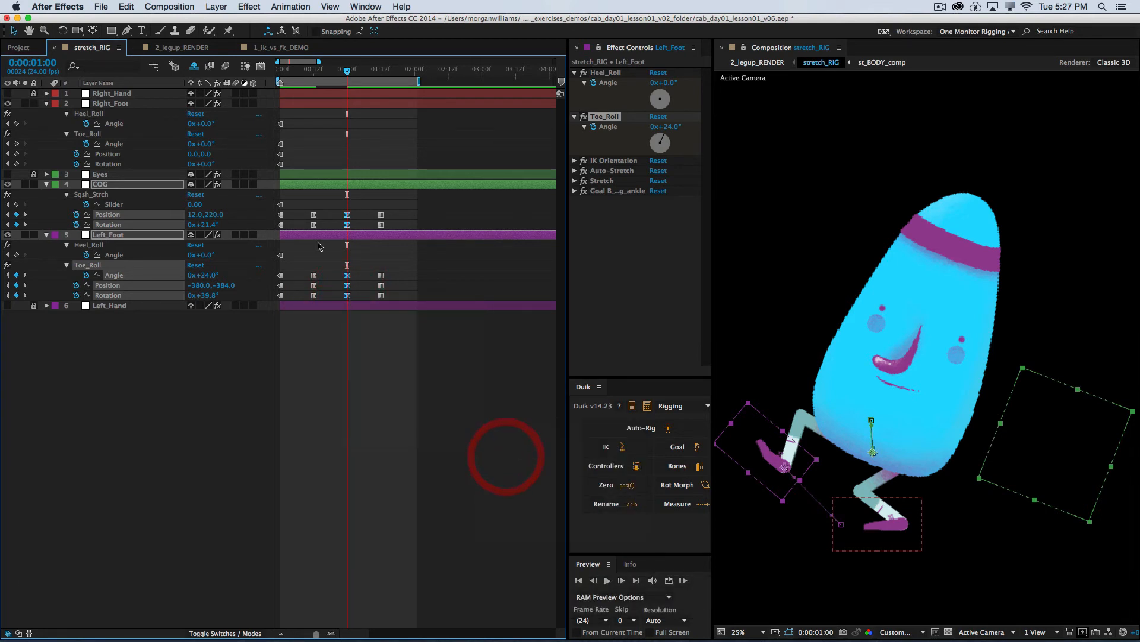
# Apply Easy Ease In to the rest-pose keyframes of COG and Left_Foot at 0:00:01:12 and save the project
pyautogui.moveTo(402, 209); pyautogui.dragTo(358, 326)
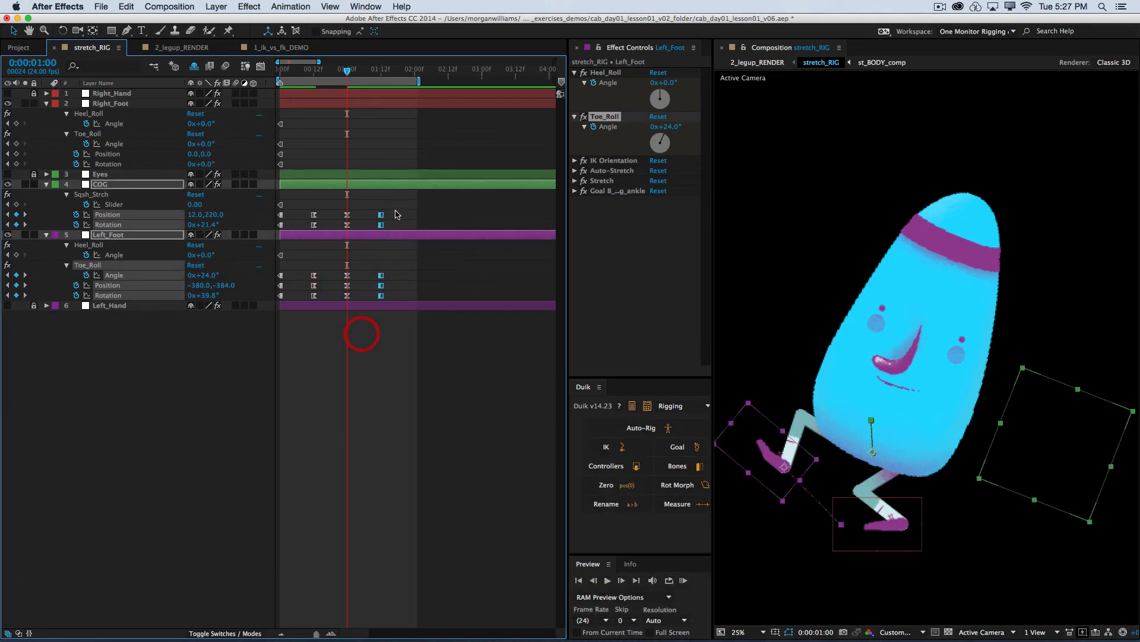
pyautogui.rightClick(381, 300)
pyautogui.moveTo(499, 433)
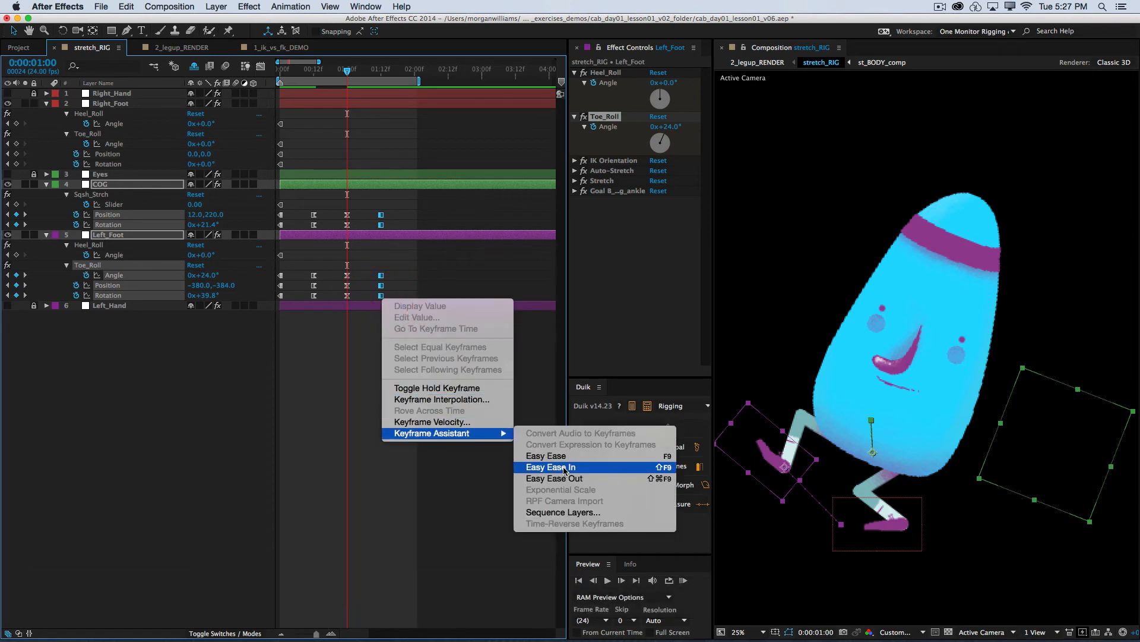
pyautogui.click(552, 491)
pyautogui.press('super+s')
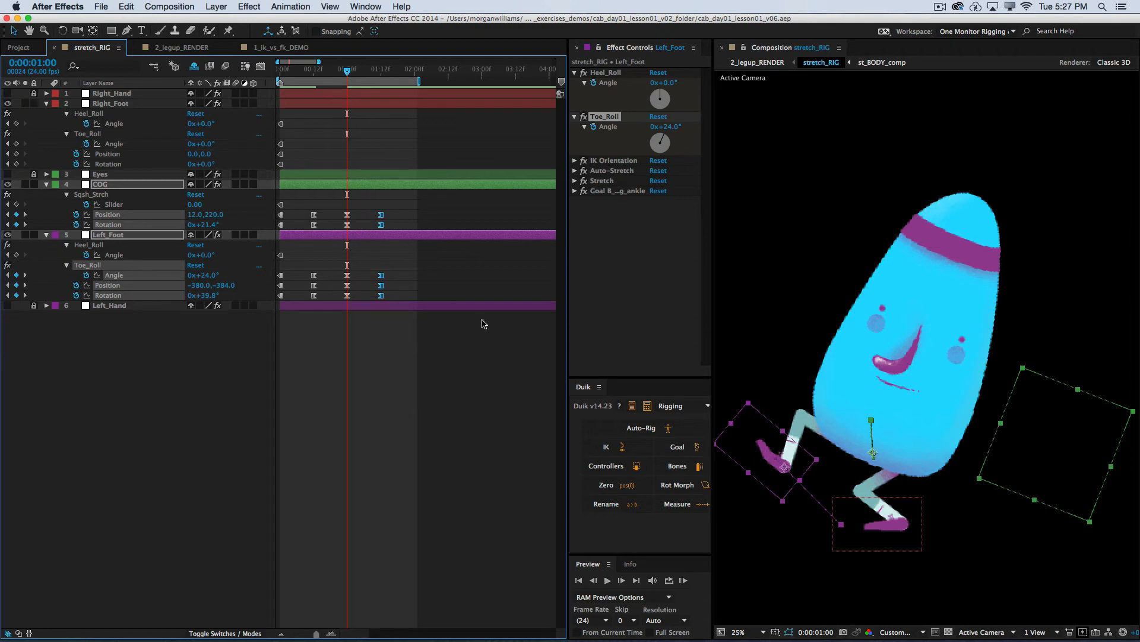
# Play a preview of the eased animation in the work area and stop it
pyautogui.press('space')
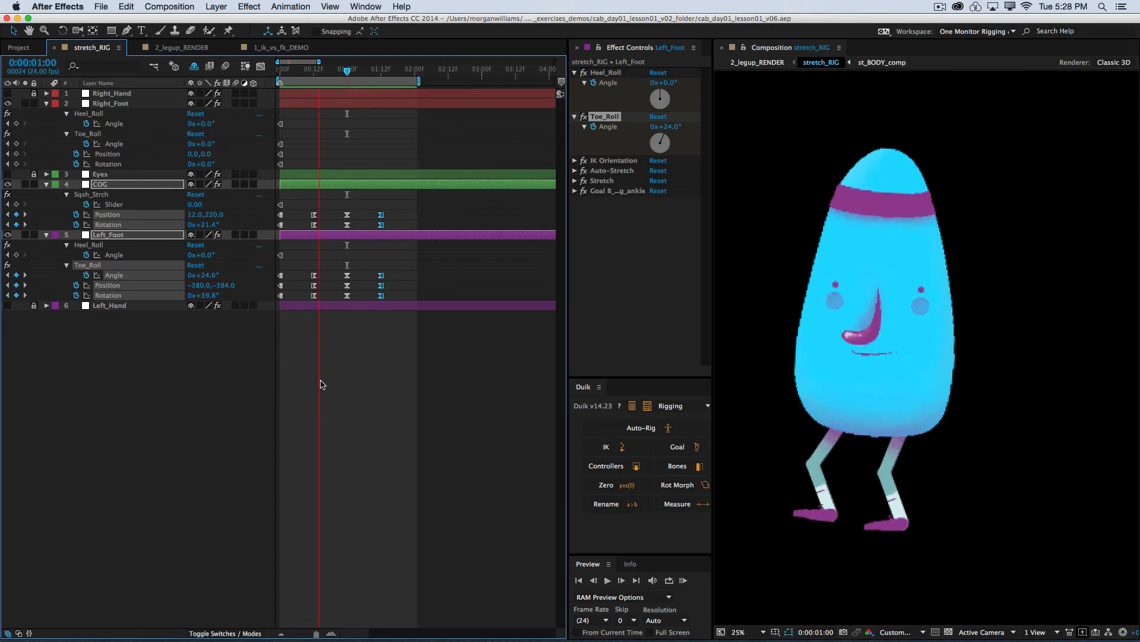
pyautogui.click(321, 373)
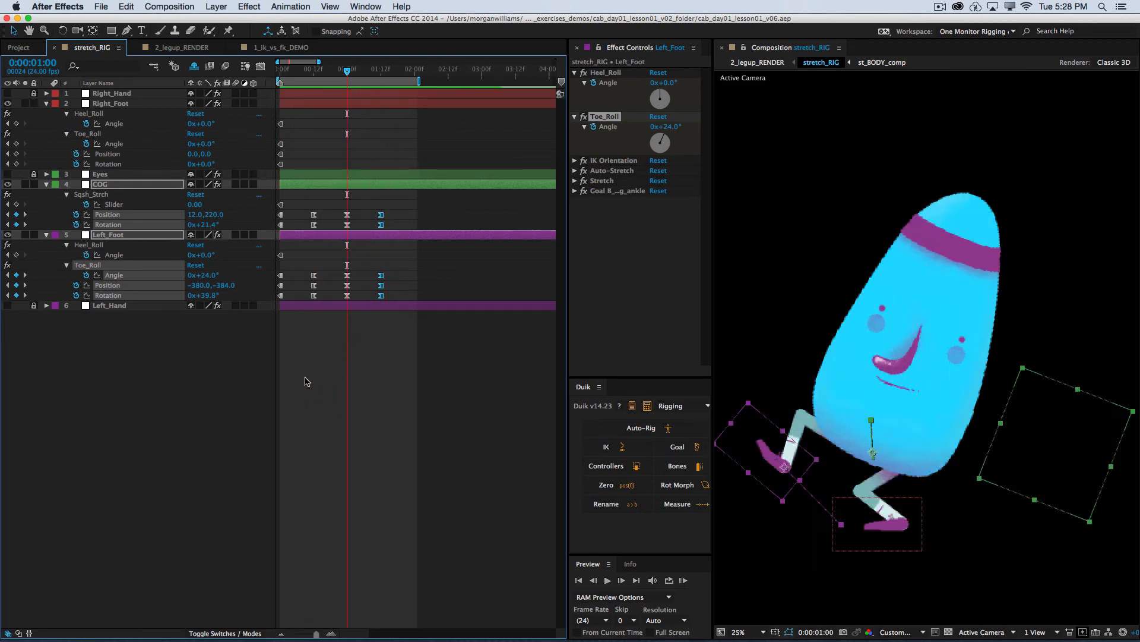
# Select only the Left_Foot layer and move the current time to 0:00:00:18, midway between rest and leg-up poses
pyautogui.click(140, 365)
pyautogui.click(110, 234)
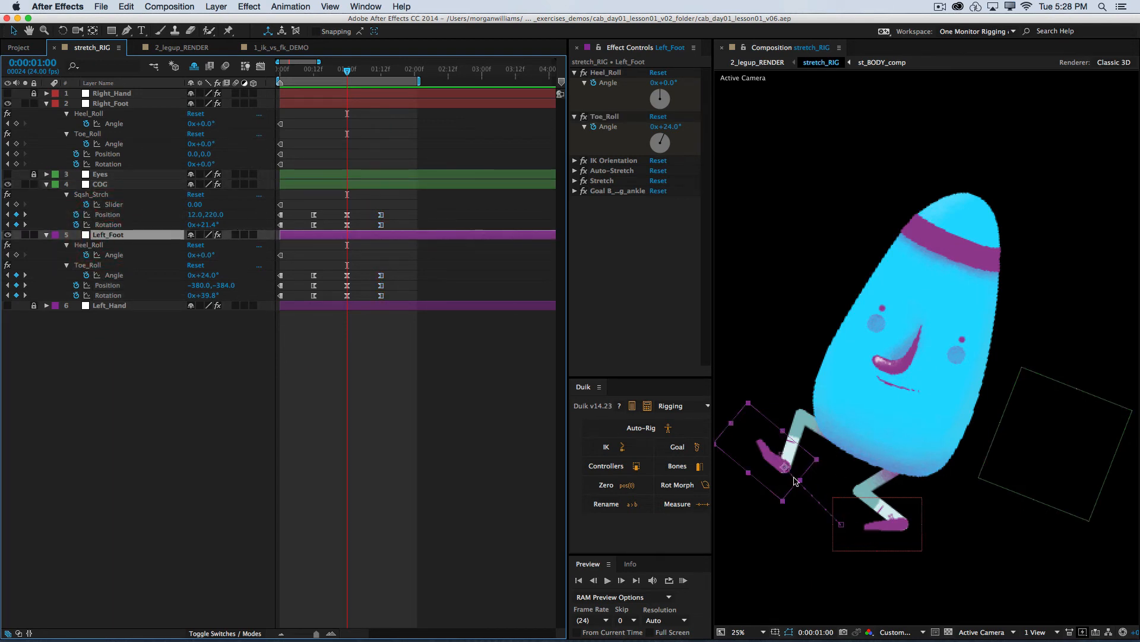
pyautogui.moveTo(348, 70)
pyautogui.mouseDown()
pyautogui.moveTo(318, 80)
pyautogui.moveTo(330, 80)
pyautogui.mouseUp()
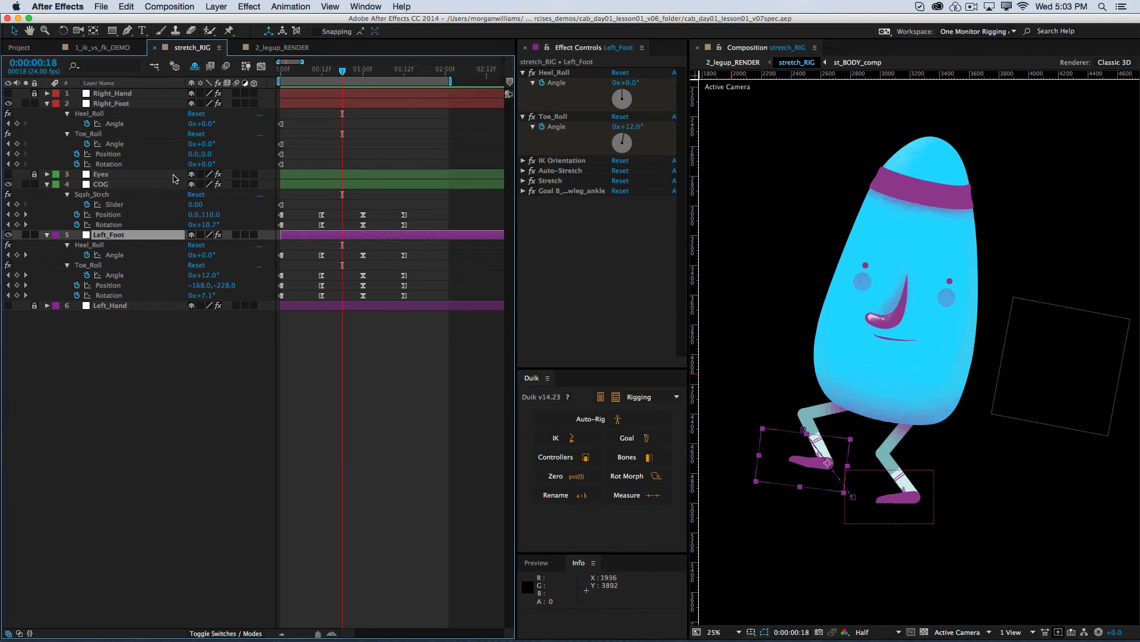
# Check the Default Spatial Interpolation to Linear option in the General preferences and close the dialog
pyautogui.click(67, 7)
pyautogui.moveTo(85, 39)
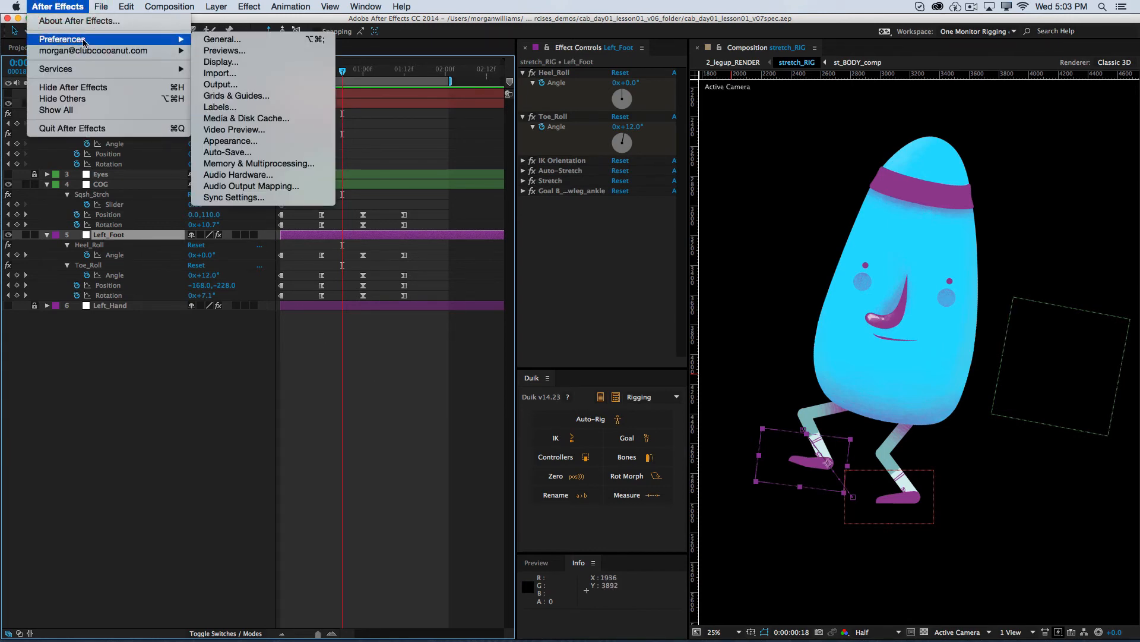
pyautogui.click(243, 42)
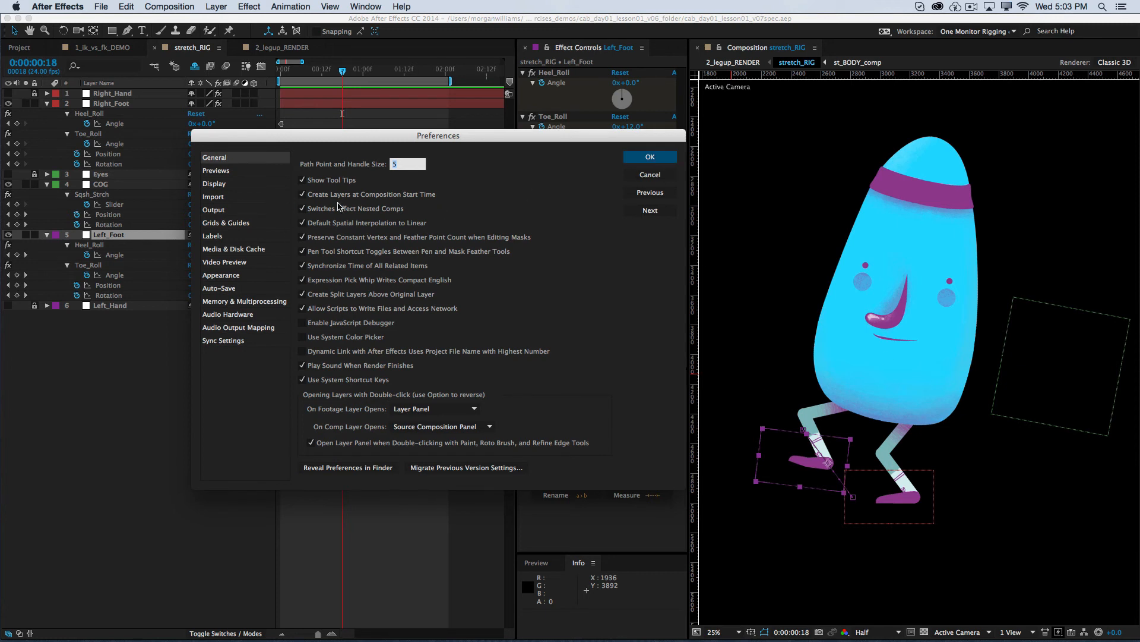
pyautogui.click(647, 156)
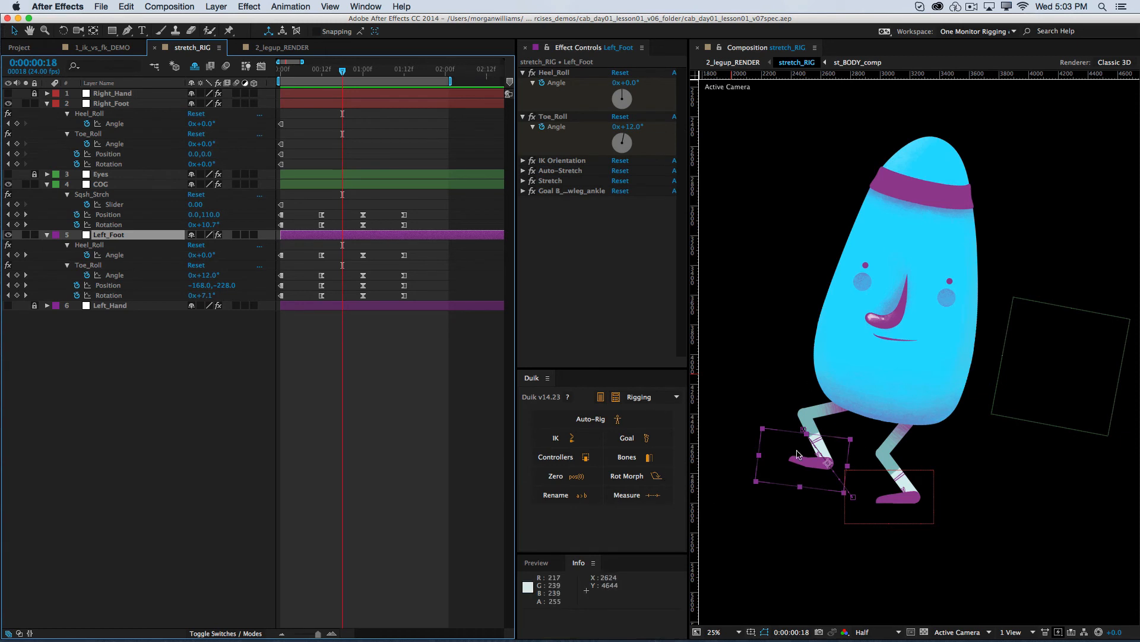
# Examine Left_Foot's motion path close up at 50% magnification, inspecting its rest-pose Position keyframes
pyautogui.press('super+equal')
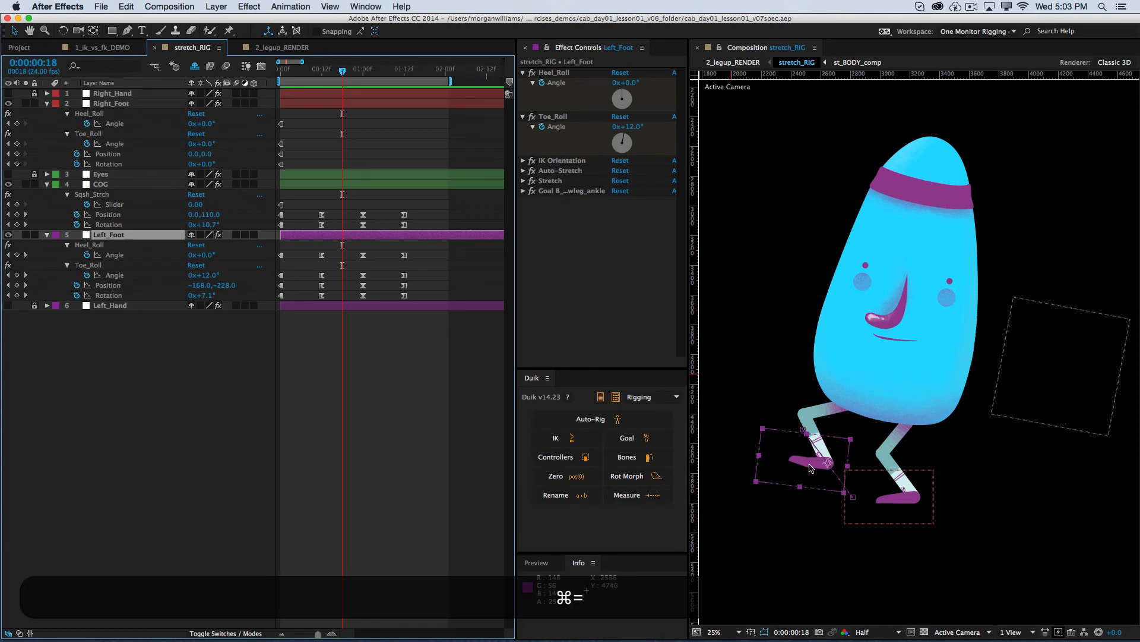
pyautogui.moveTo(771, 509); pyautogui.dragTo(942, 331)
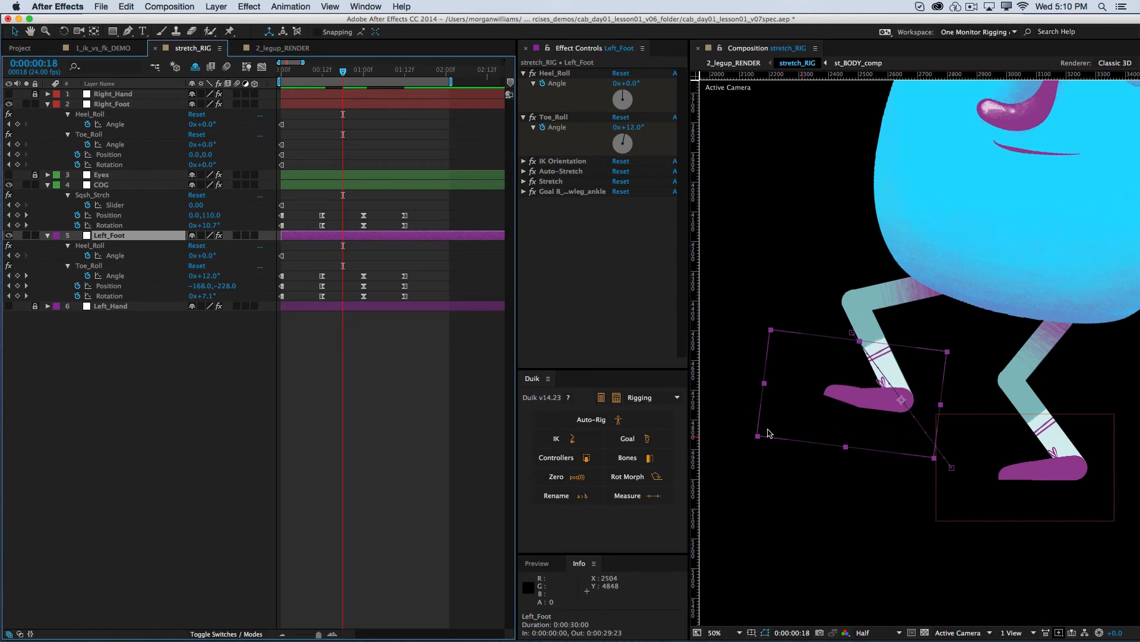
pyautogui.click(321, 286)
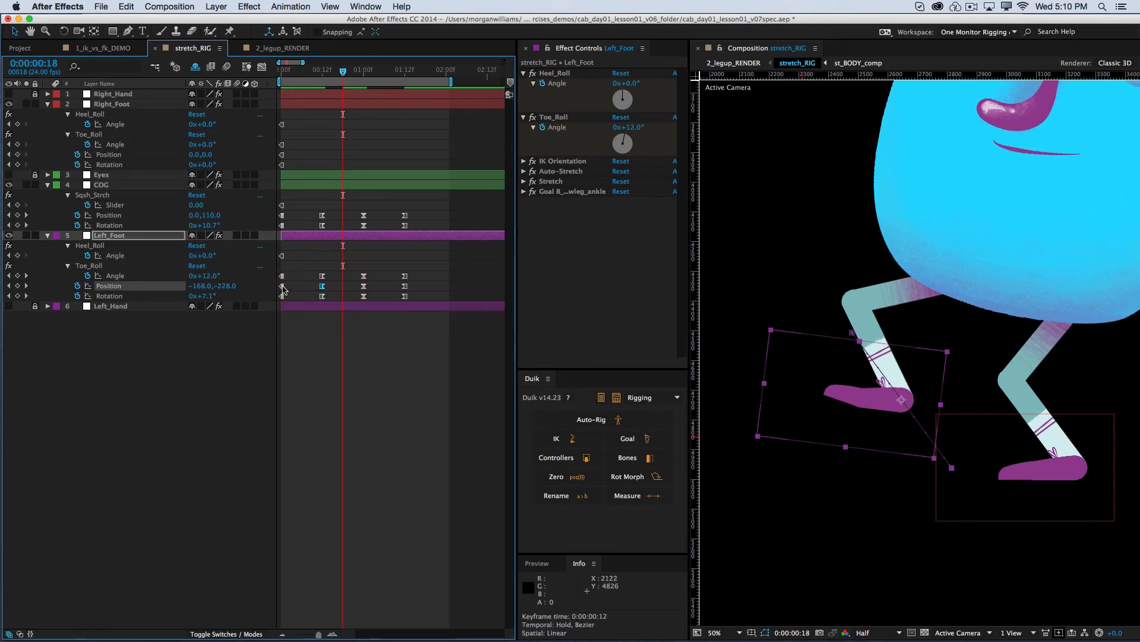
pyautogui.click(282, 286)
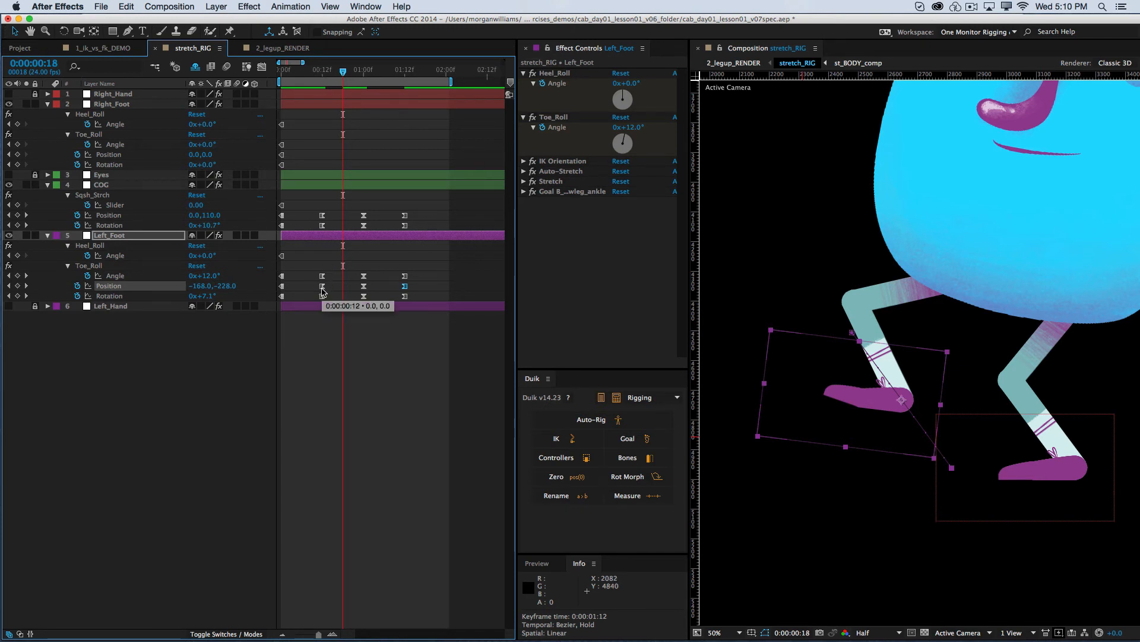
# Convert Left_Foot's Position keyframe at 0:00:00:12 to spatial Bezier and pull its handle outward toward the raised foot to arc the path
pyautogui.click(322, 286)
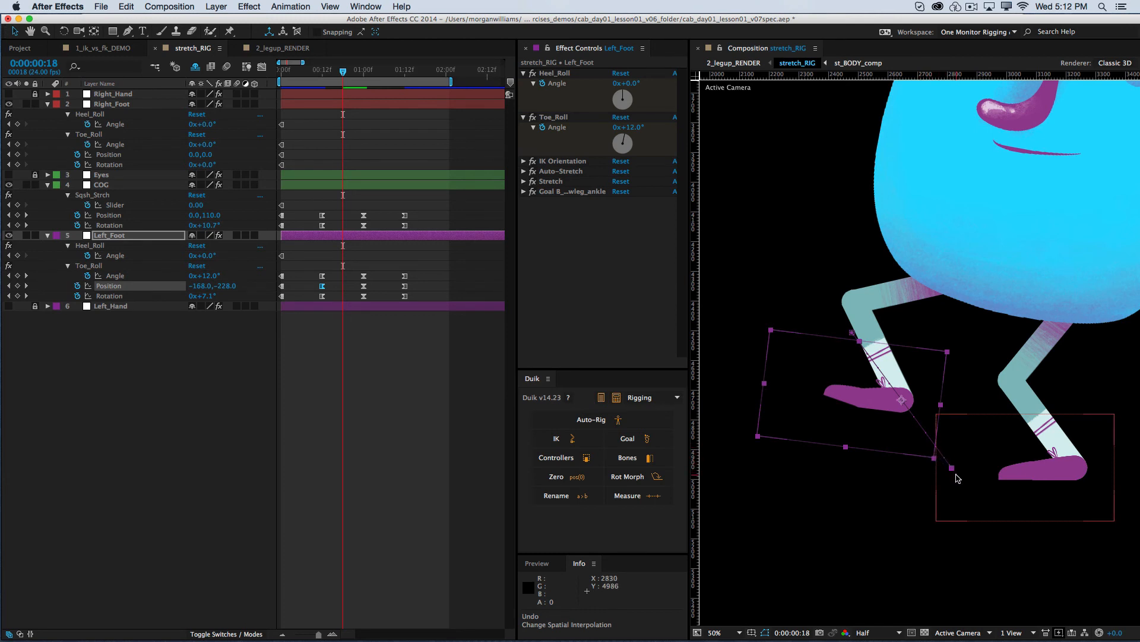
pyautogui.press('alt+super')
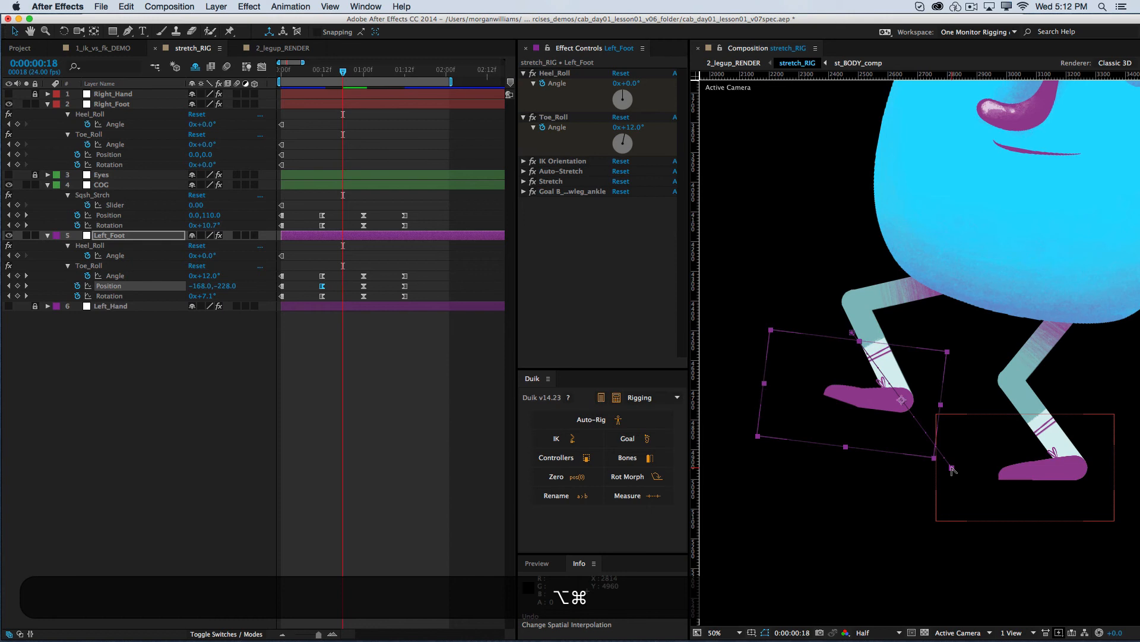
pyautogui.click(952, 468)
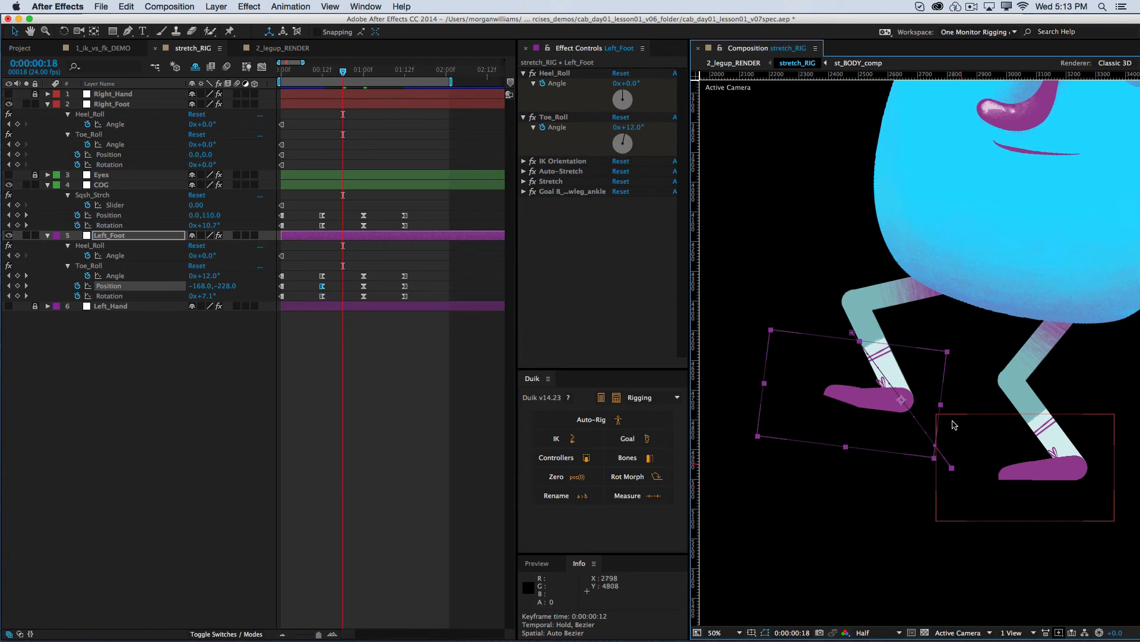
pyautogui.moveTo(935, 447); pyautogui.dragTo(905, 466)
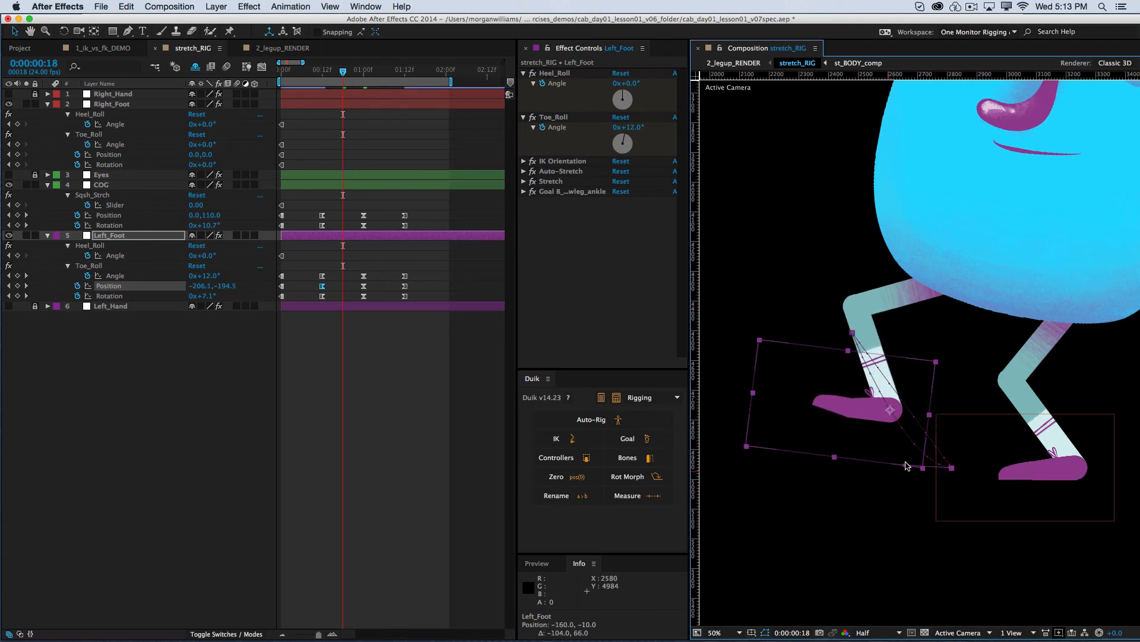
pyautogui.moveTo(904, 467); pyautogui.dragTo(902, 470)
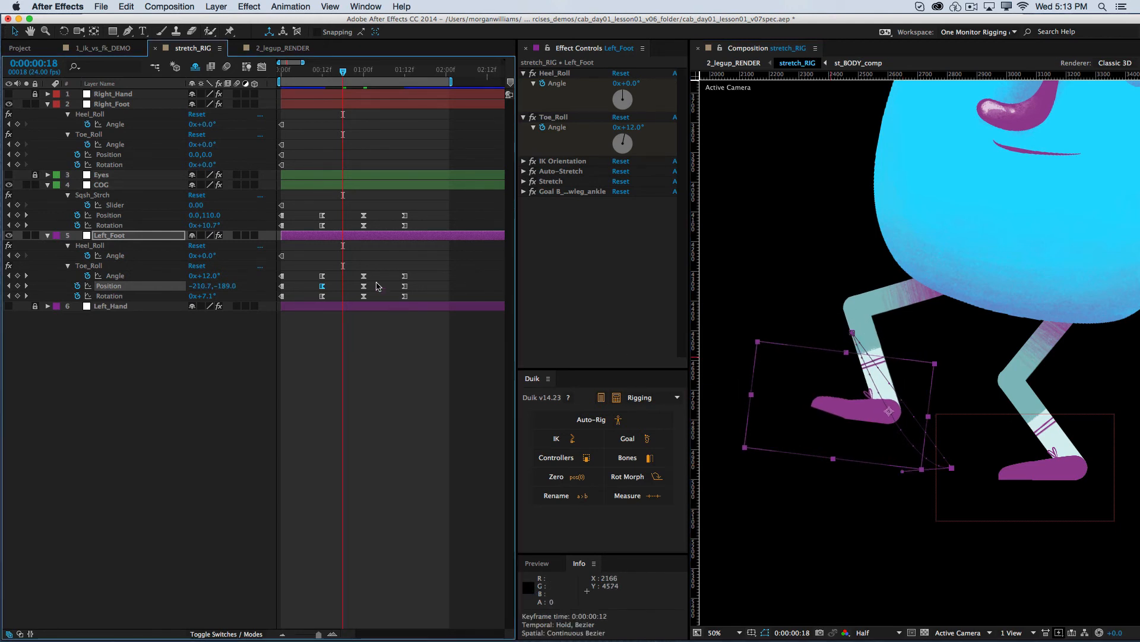
# Give Left_Foot's leg-up Position keyframe at 0:00:01:00 spatial Bezier handles, then split them and fold the upper handle down beside the lower one
pyautogui.click(364, 286)
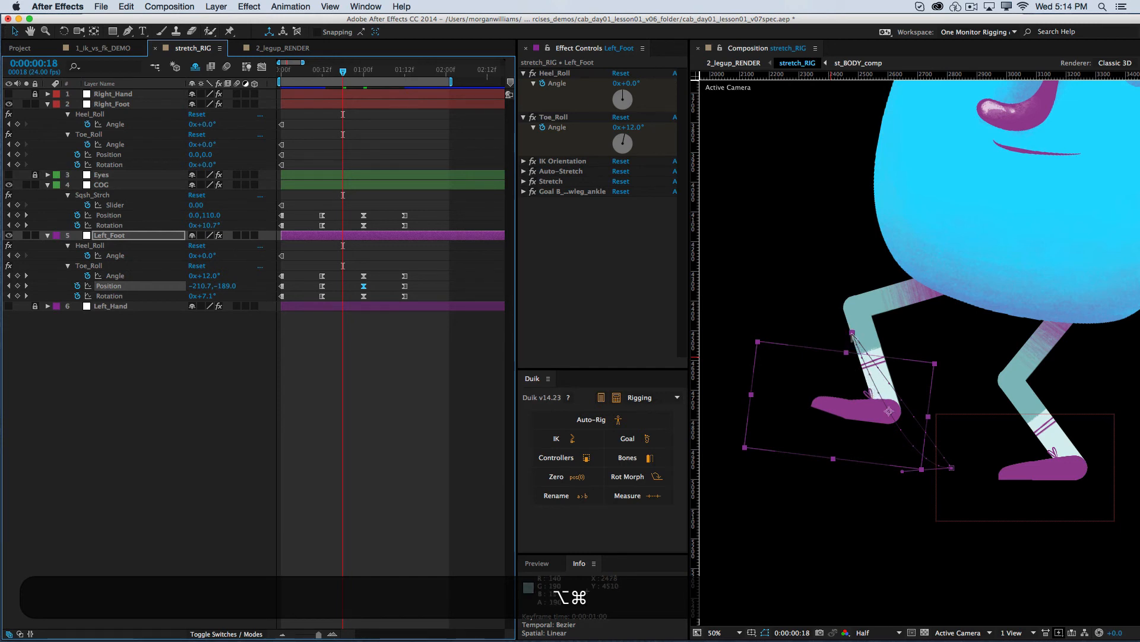
pyautogui.moveTo(849, 338)
pyautogui.mouseDown()
pyautogui.moveTo(838, 347)
pyautogui.moveTo(867, 321)
pyautogui.moveTo(866, 300)
pyautogui.moveTo(857, 309)
pyautogui.mouseUp()
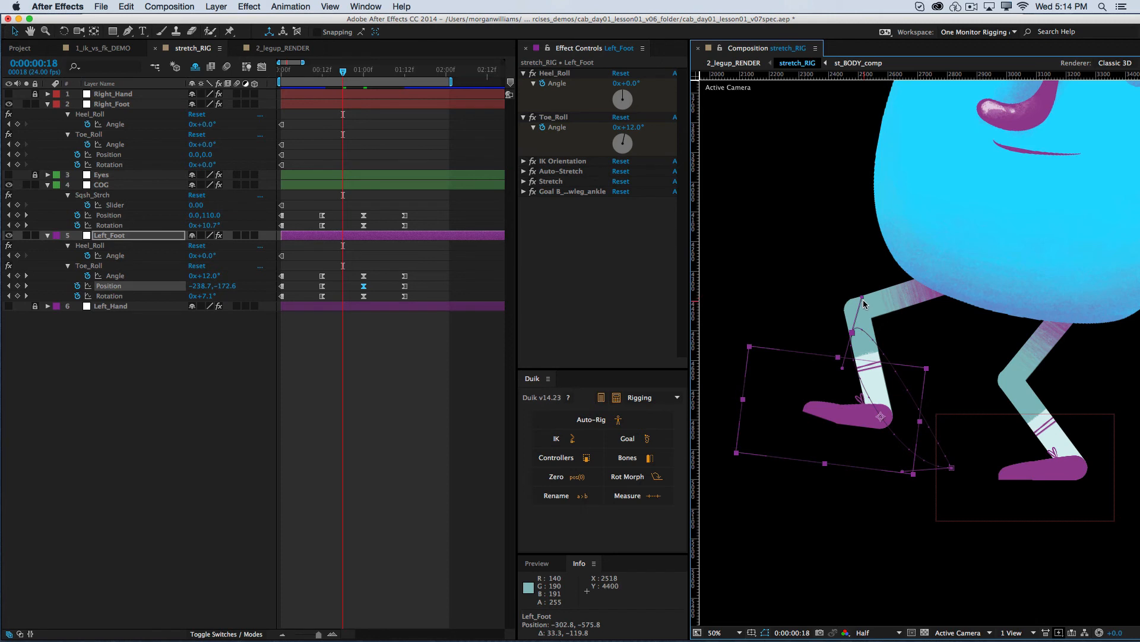
pyautogui.press('alt+super')
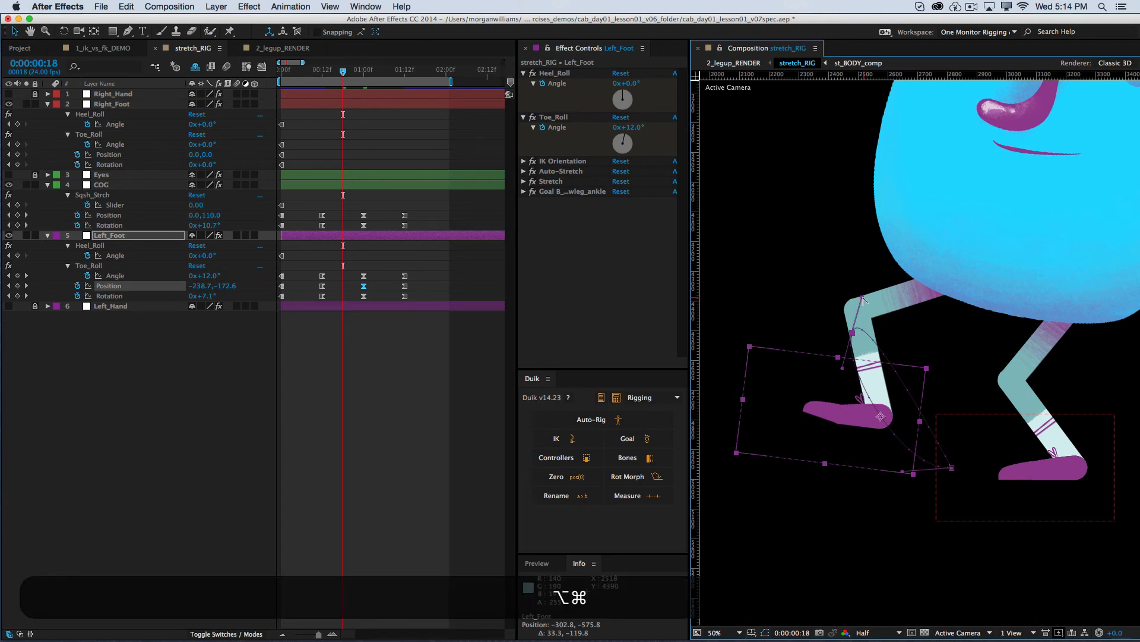
pyautogui.moveTo(863, 300); pyautogui.dragTo(844, 371)
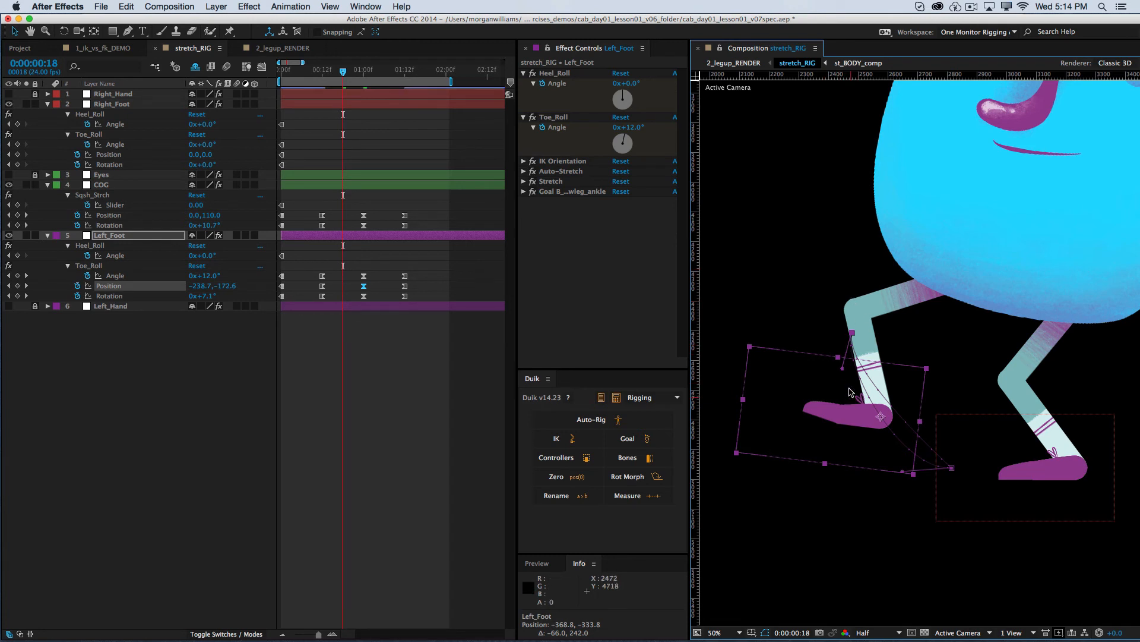
pyautogui.moveTo(843, 374); pyautogui.dragTo(841, 371)
# Convert Left_Foot's last Position keyframe at 0:00:01:12 to spatial Bezier and pull its handle outward under the raised foot to arc the return path
pyautogui.click(405, 286)
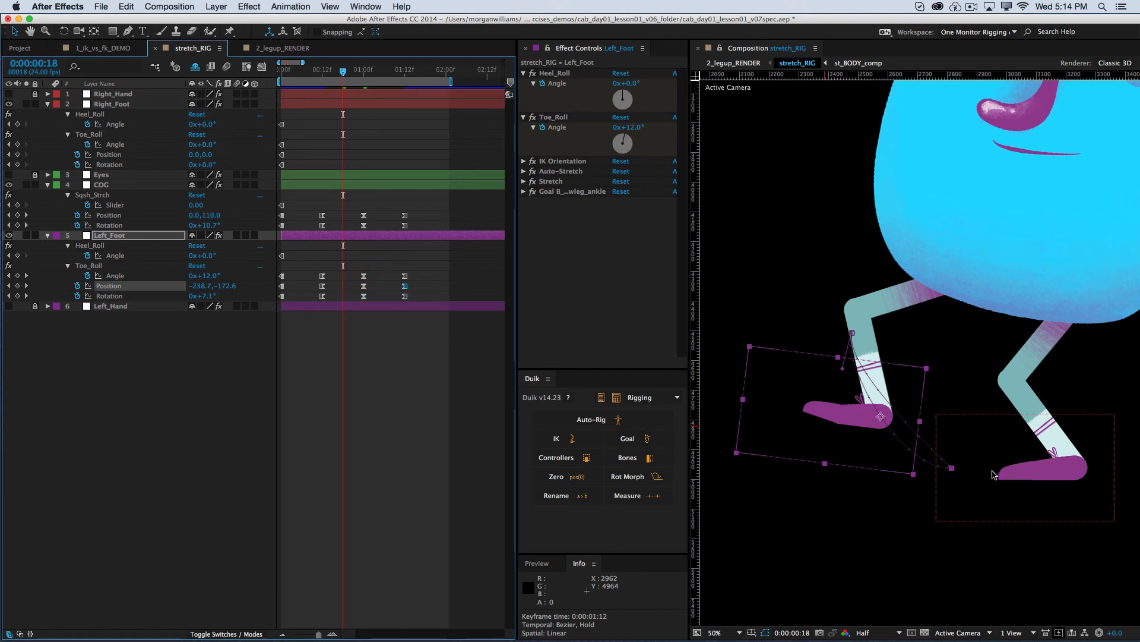
pyautogui.press('alt+super')
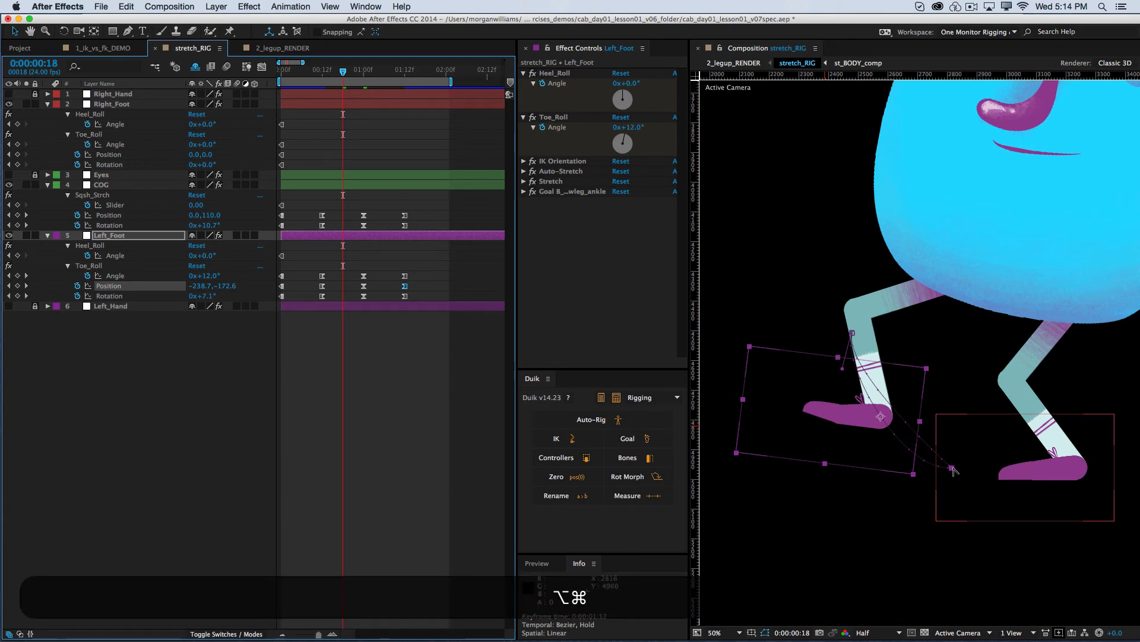
pyautogui.keyDown('alt'); pyautogui.keyDown('super'); pyautogui.click(951, 470); pyautogui.keyUp('super'); pyautogui.keyUp('alt')
pyautogui.keyDown('alt'); pyautogui.keyDown('super'); pyautogui.click(951, 469); pyautogui.keyUp('super'); pyautogui.keyUp('alt')
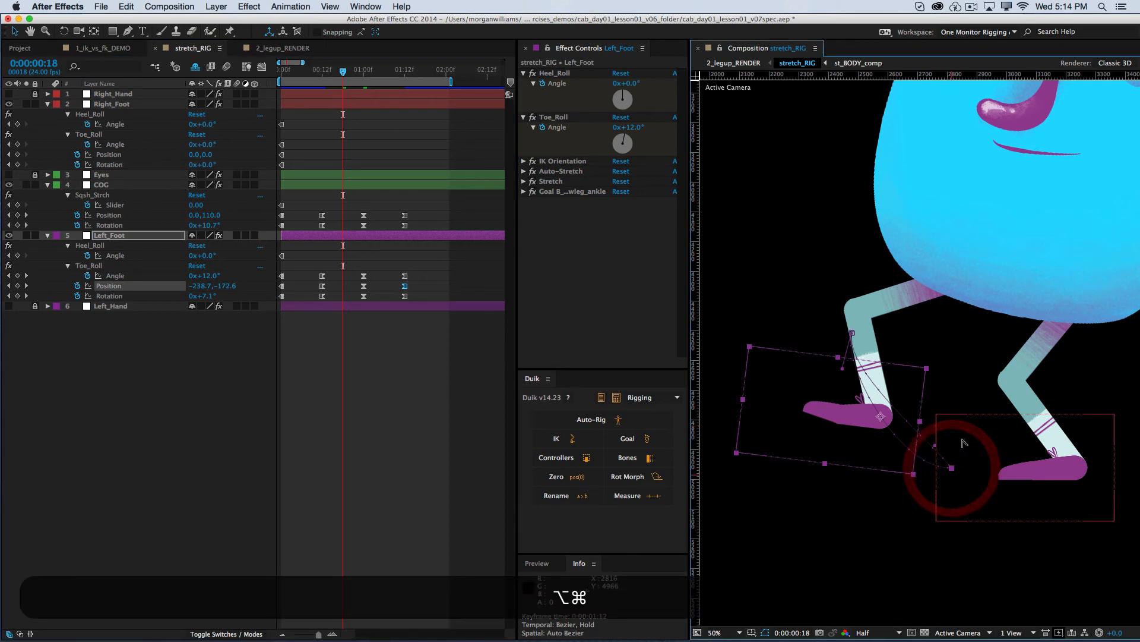
pyautogui.moveTo(936, 447); pyautogui.dragTo(902, 473)
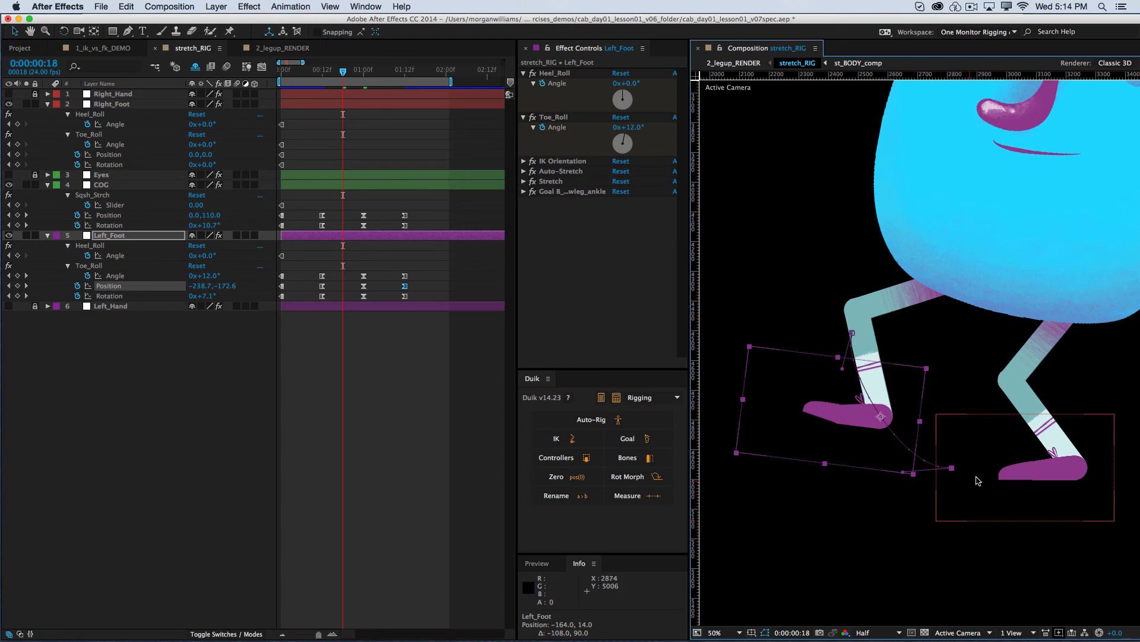
# Save the project and RAM-preview the leg-up animation with the whole character in view
pyautogui.press('super+minus')
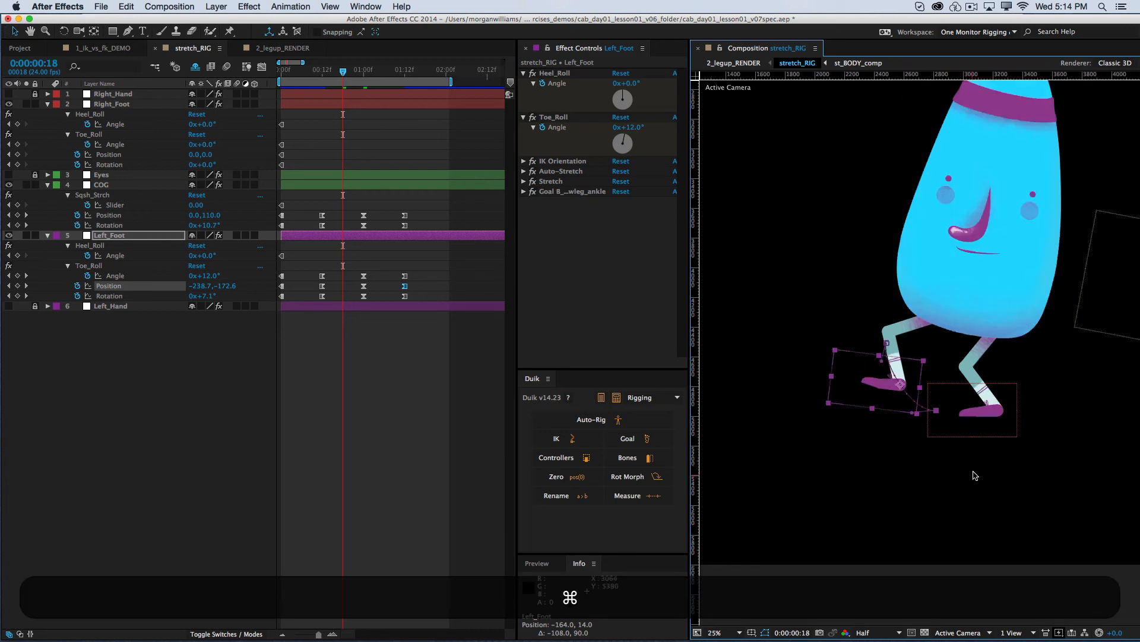
pyautogui.scroll(5, 984, 354)
pyautogui.hscroll(3, 984, 355)
pyautogui.click(901, 439)
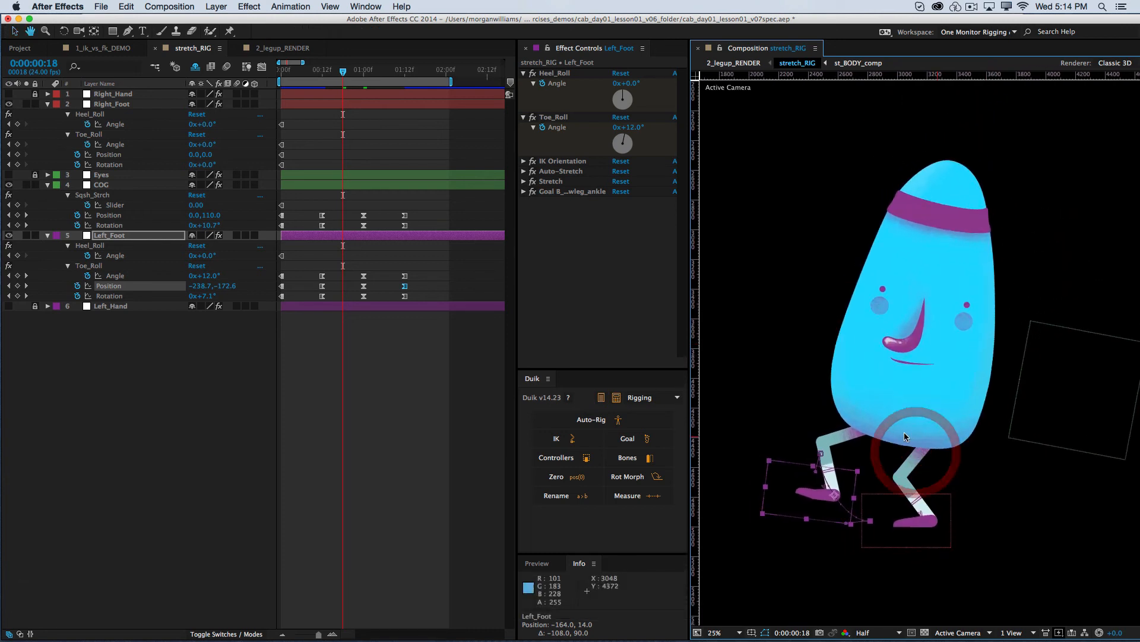
pyautogui.press('super+s')
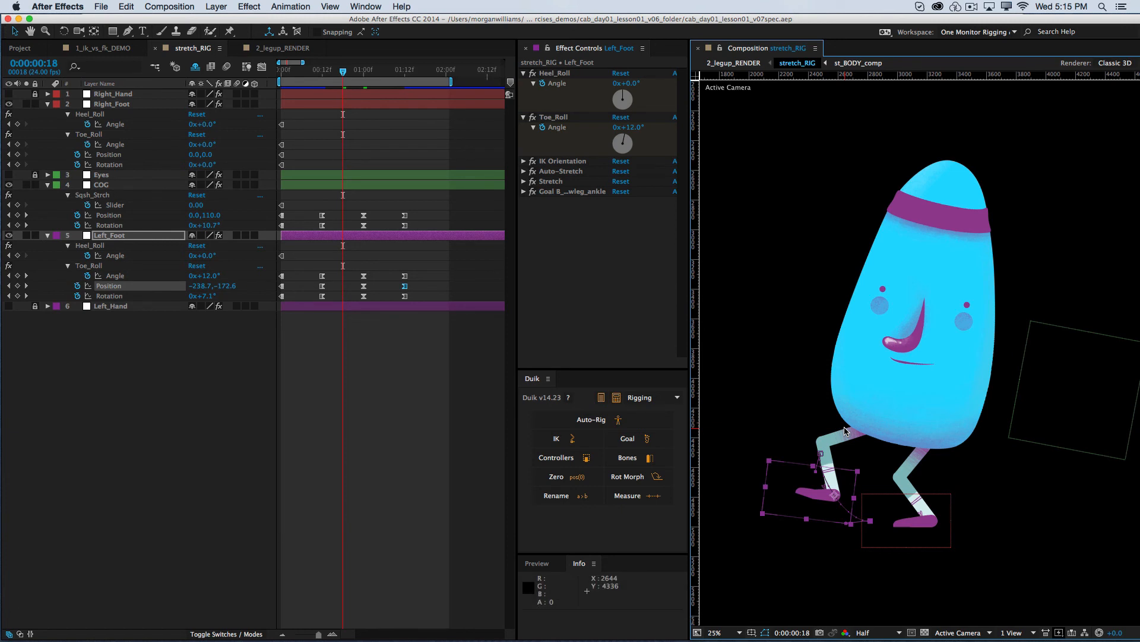
pyautogui.press('KP_0')
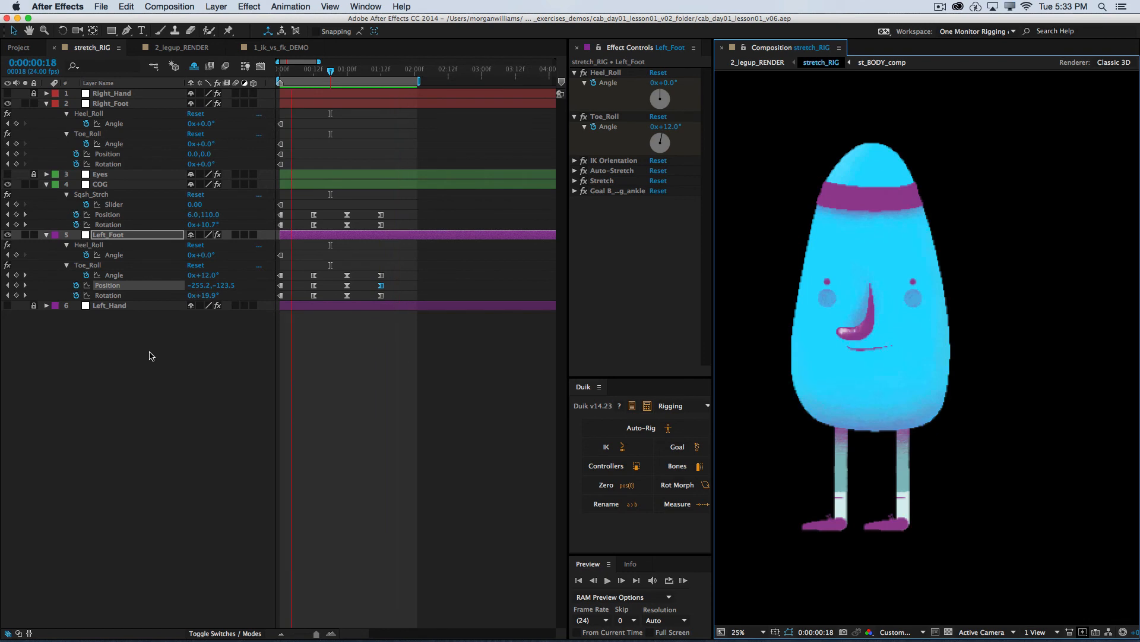
pyautogui.click(146, 387)
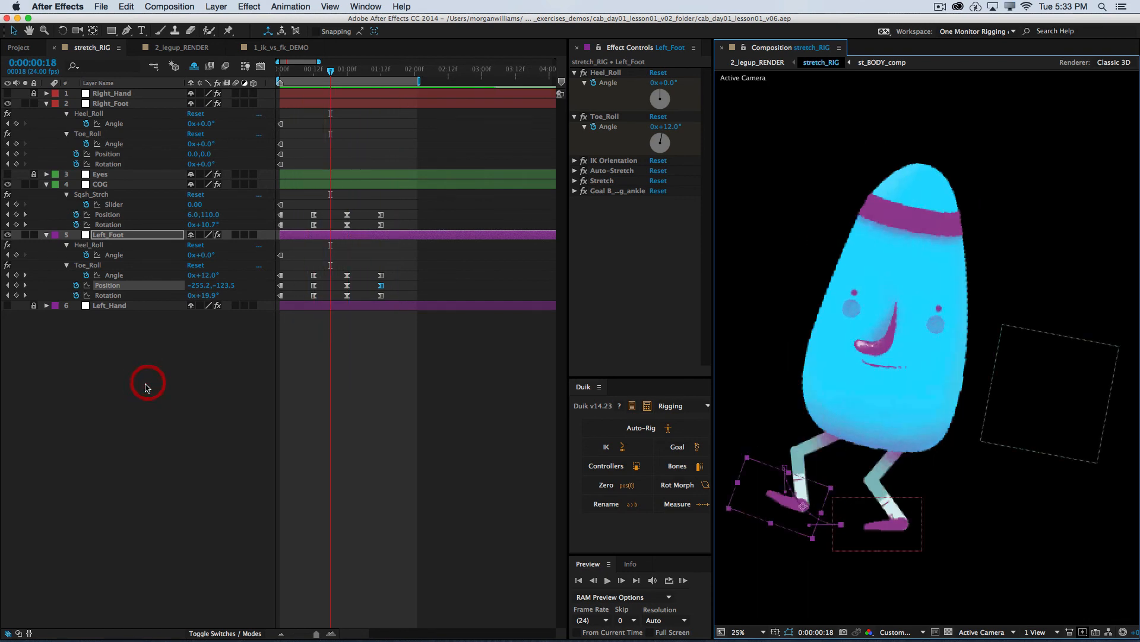
# At 0:00:01:00, shift Left_Foot's last two Toe_Roll Angle and Rotation keyframes about six frames later, leaving the Position keyframes in place
pyautogui.moveTo(330, 71); pyautogui.dragTo(349, 76)
pyautogui.click(374, 333)
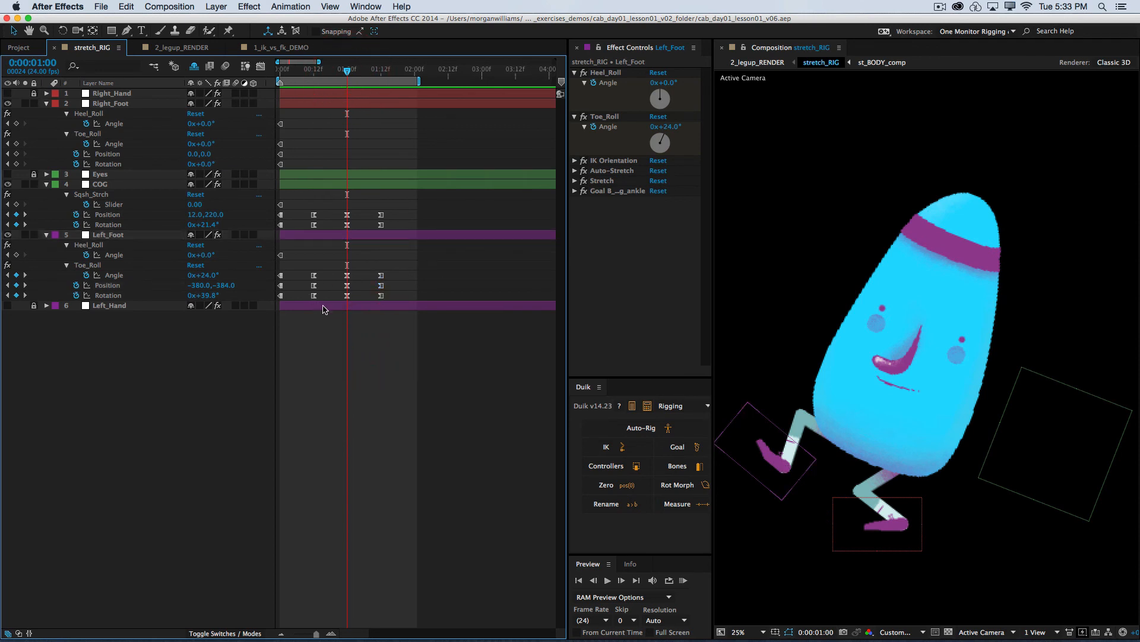
pyautogui.moveTo(411, 270); pyautogui.dragTo(341, 276)
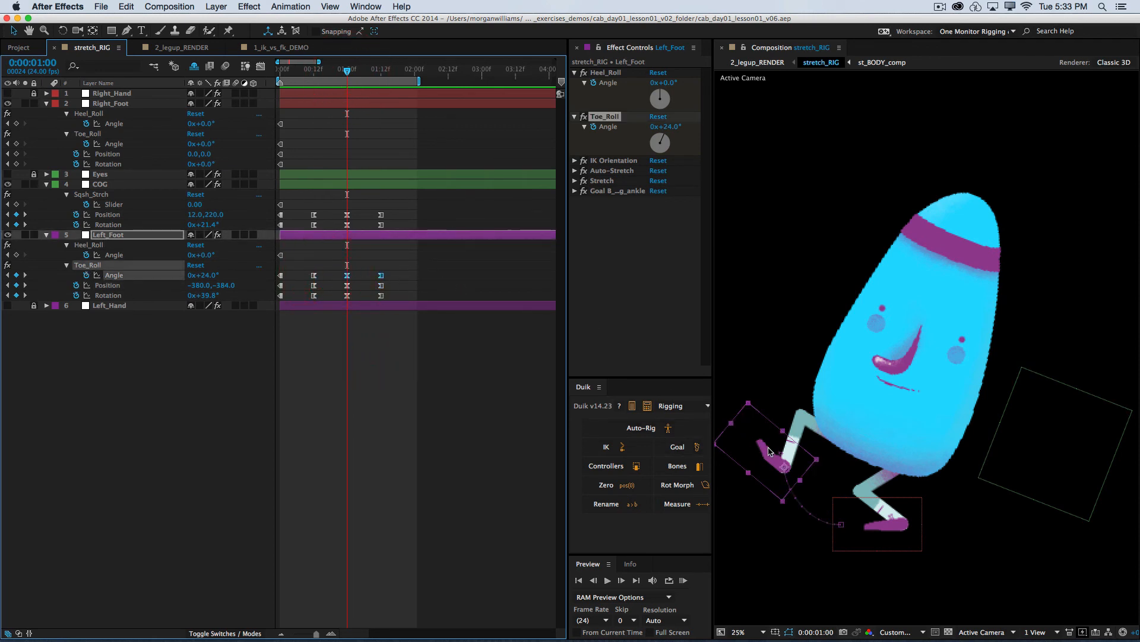
pyautogui.click(350, 300)
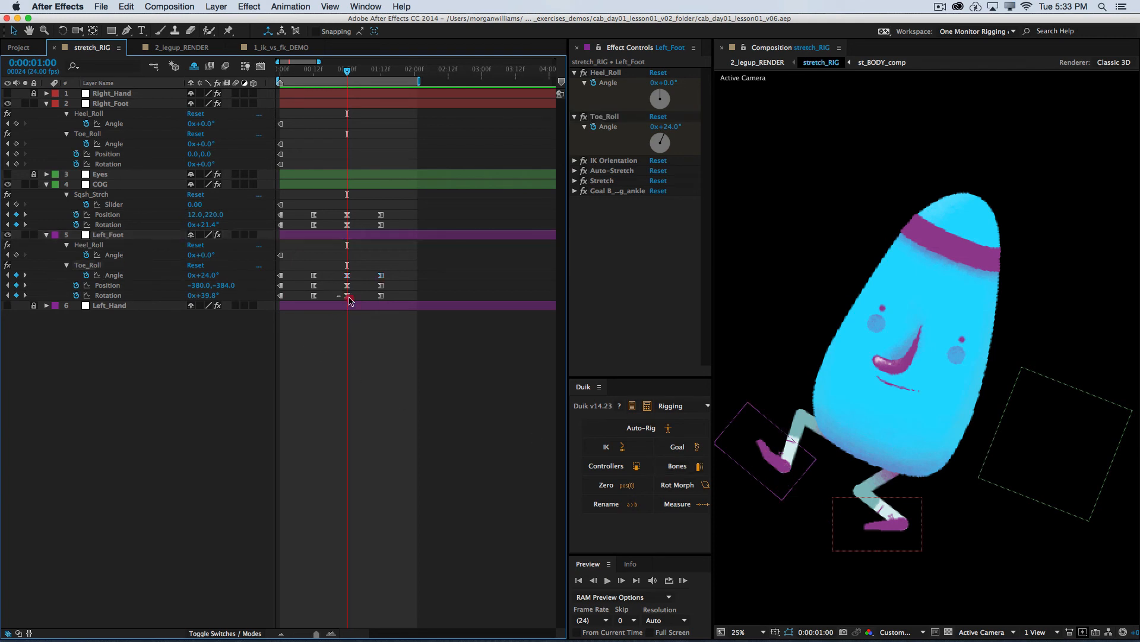
pyautogui.click(400, 275)
pyautogui.click(107, 236)
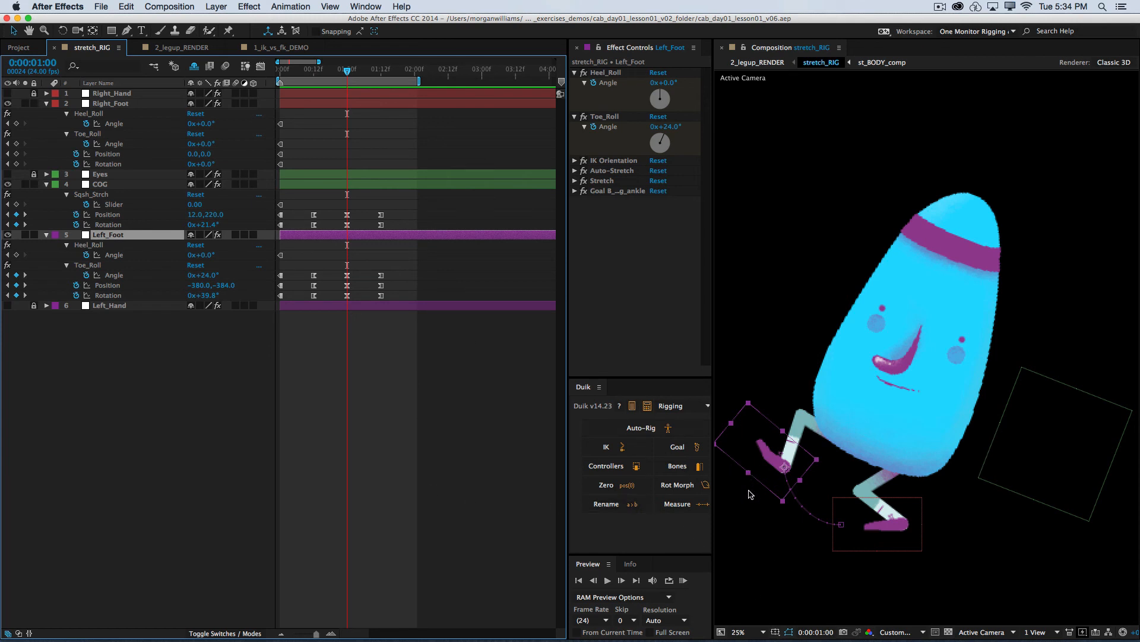
pyautogui.moveTo(406, 266); pyautogui.dragTo(342, 280)
pyautogui.moveTo(402, 301); pyautogui.dragTo(331, 303)
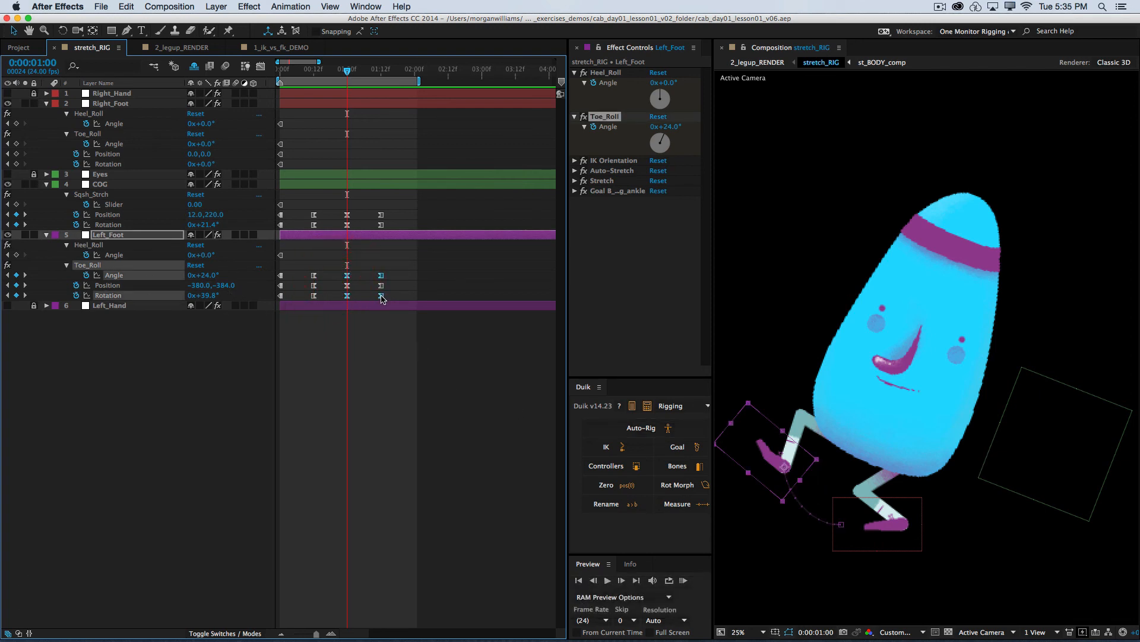
pyautogui.moveTo(380, 298); pyautogui.dragTo(390, 300)
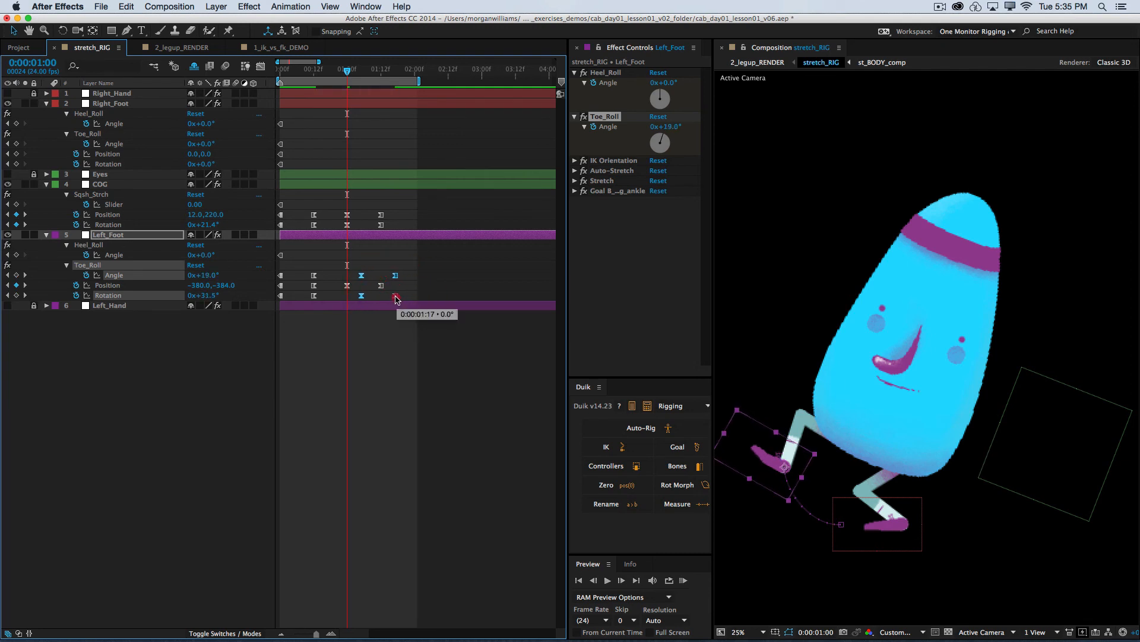
pyautogui.moveTo(396, 299); pyautogui.dragTo(400, 299)
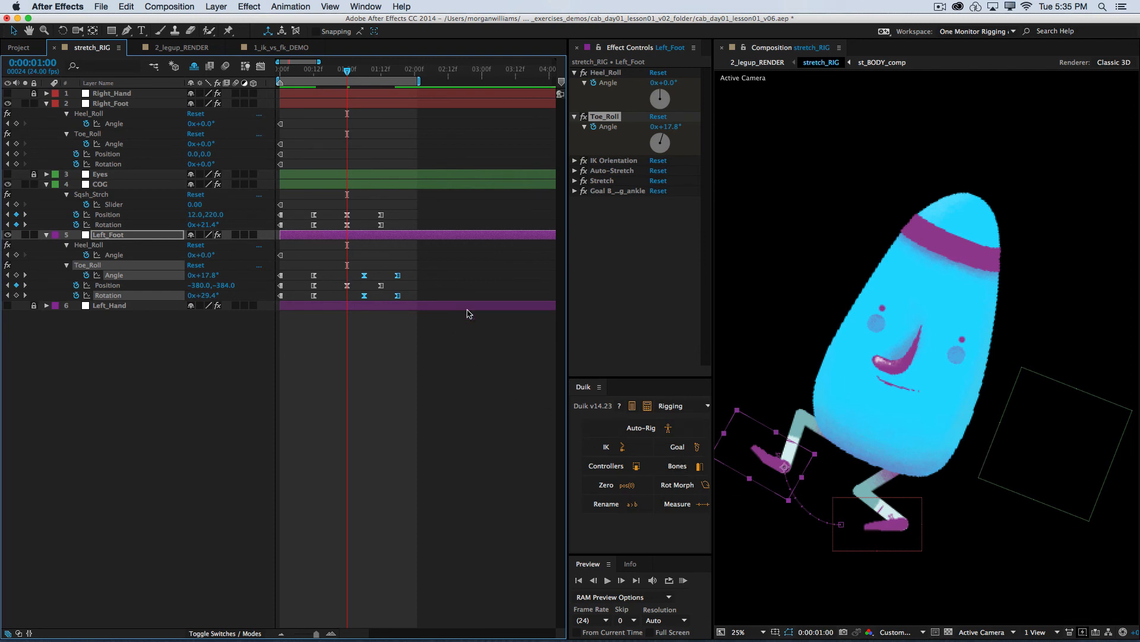
# Check Left_Foot's Position keyframes against the offset ones and preview the animation to judge the foot's drag
pyautogui.click(118, 285)
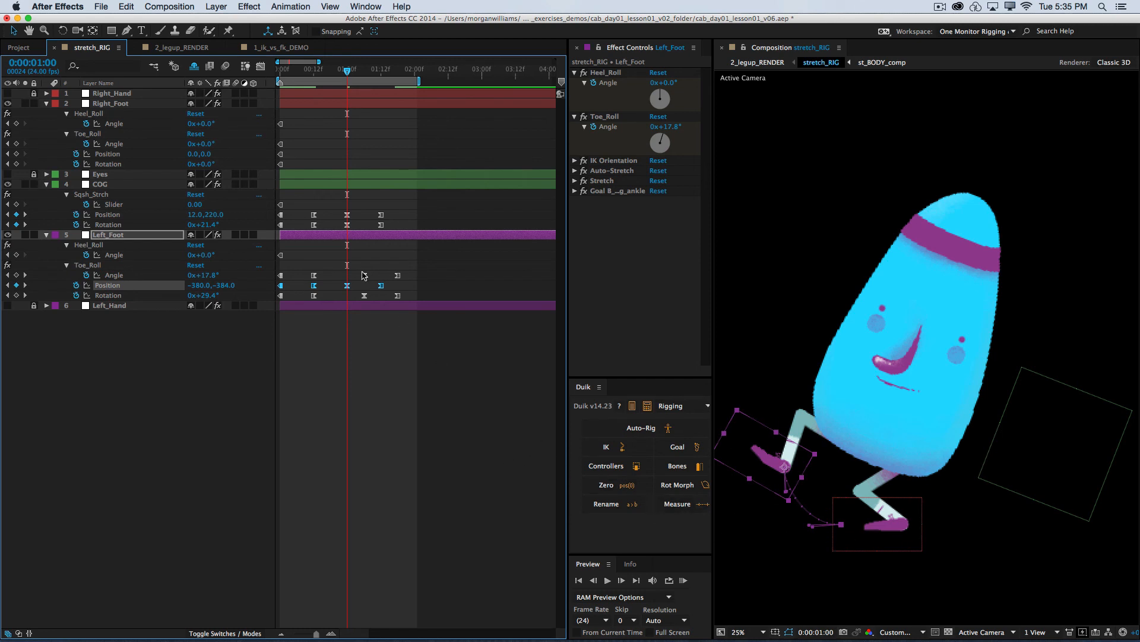
pyautogui.click(436, 416)
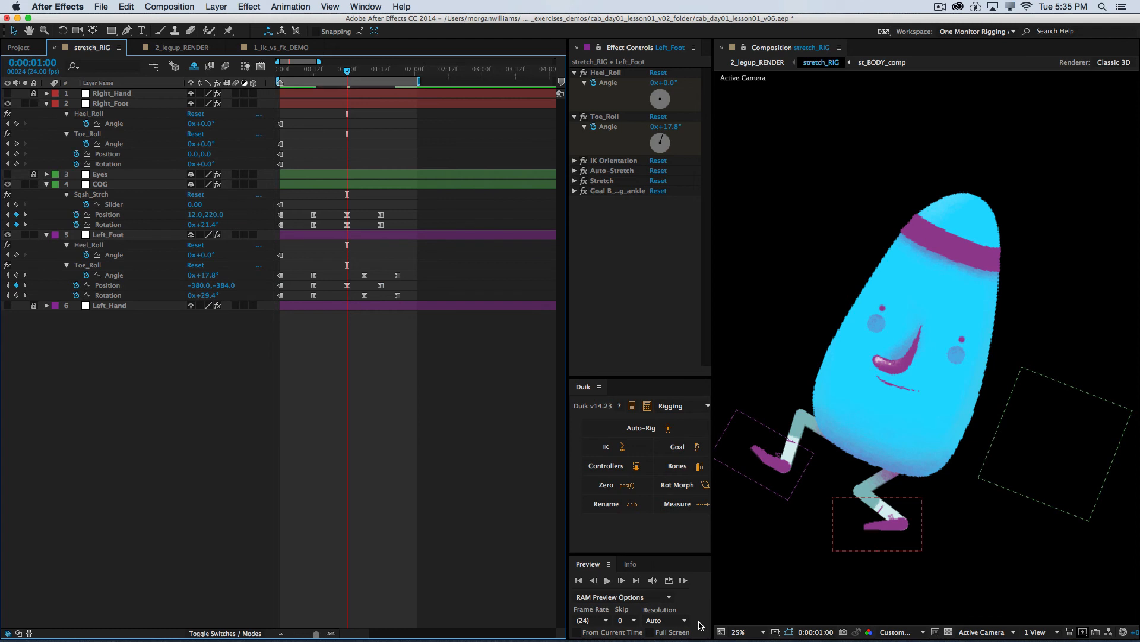
pyautogui.press('space')
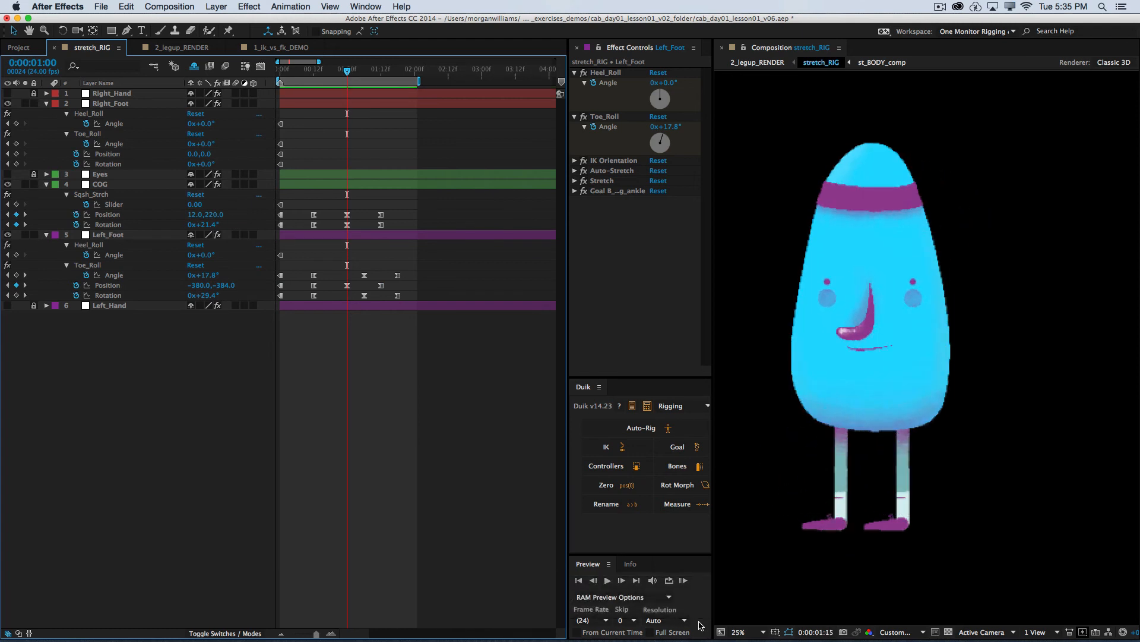
pyautogui.press('space')
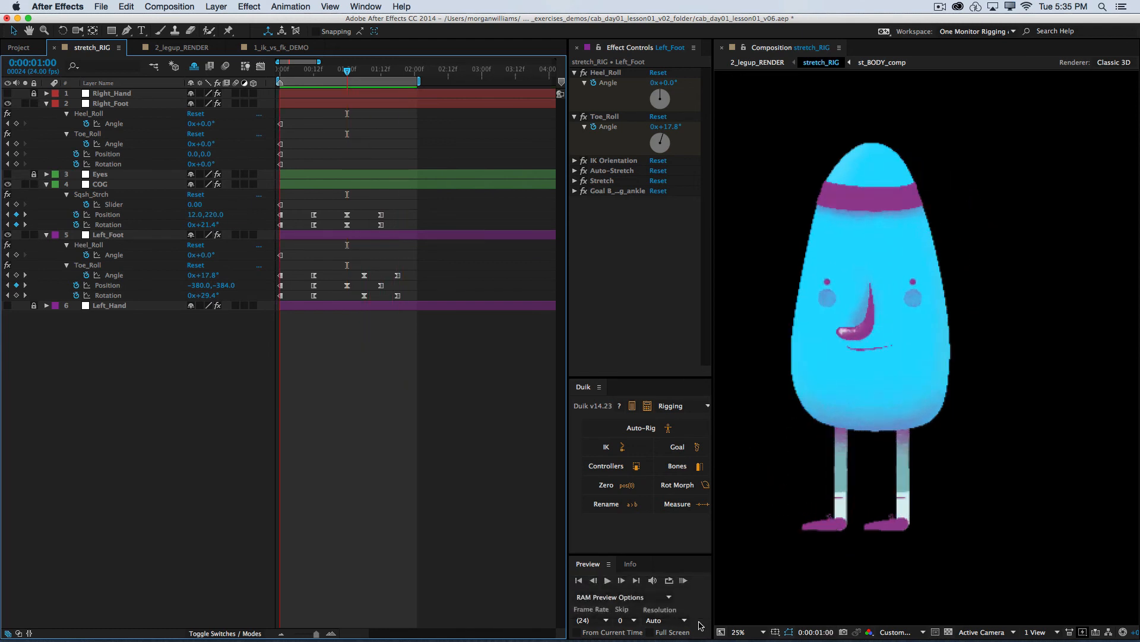
pyautogui.press('space')
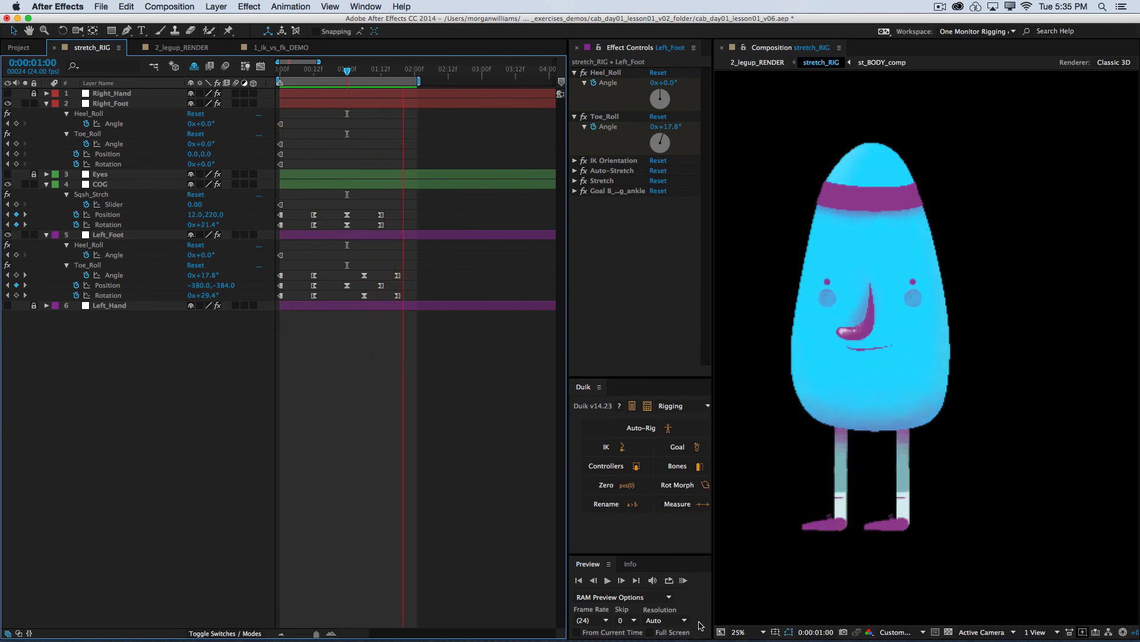
pyautogui.click(418, 351)
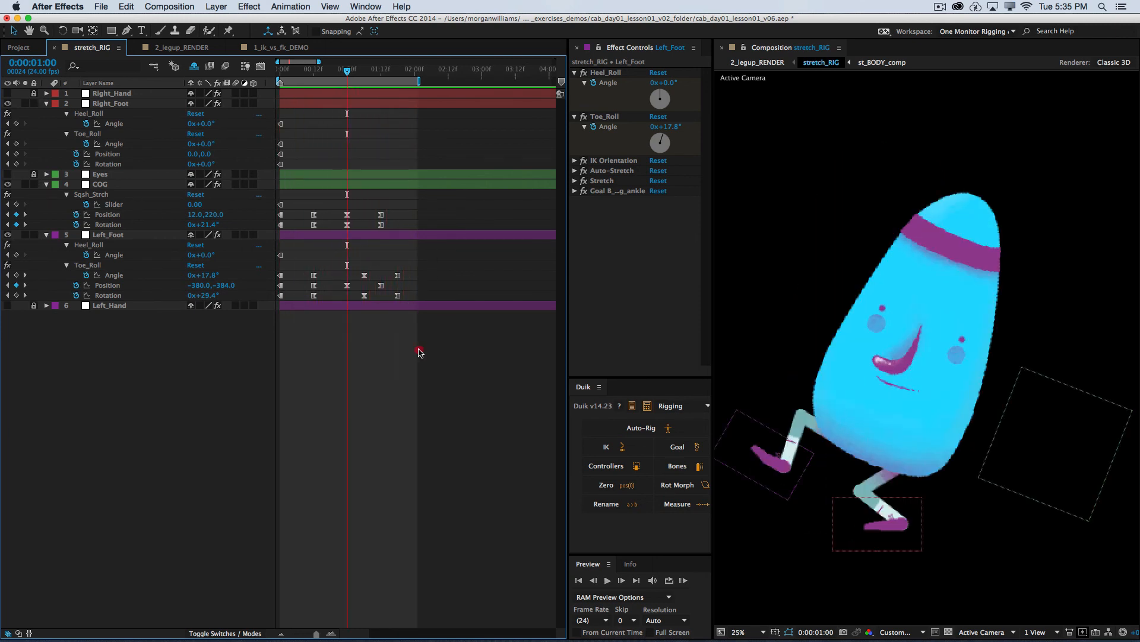
# Shift Left_Foot's last two Toe_Roll Angle keyframes about four frames further, beyond the Rotation ones, and save the project
pyautogui.moveTo(425, 260); pyautogui.dragTo(357, 279)
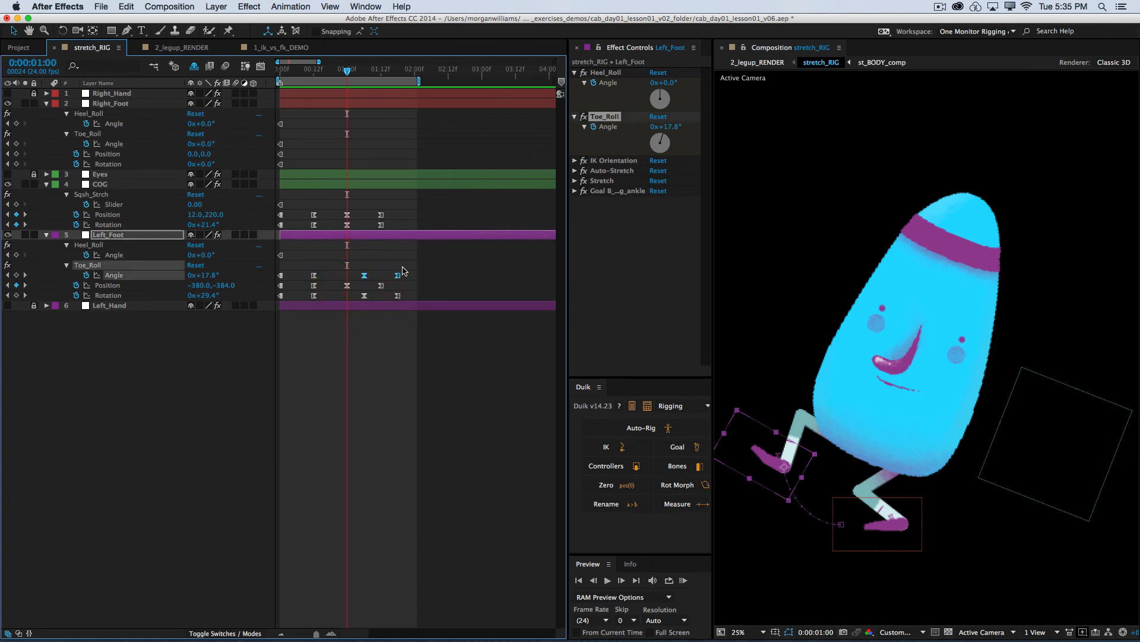
pyautogui.moveTo(396, 277); pyautogui.dragTo(415, 279)
pyautogui.moveTo(405, 276); pyautogui.dragTo(408, 277)
pyautogui.press('super+s')
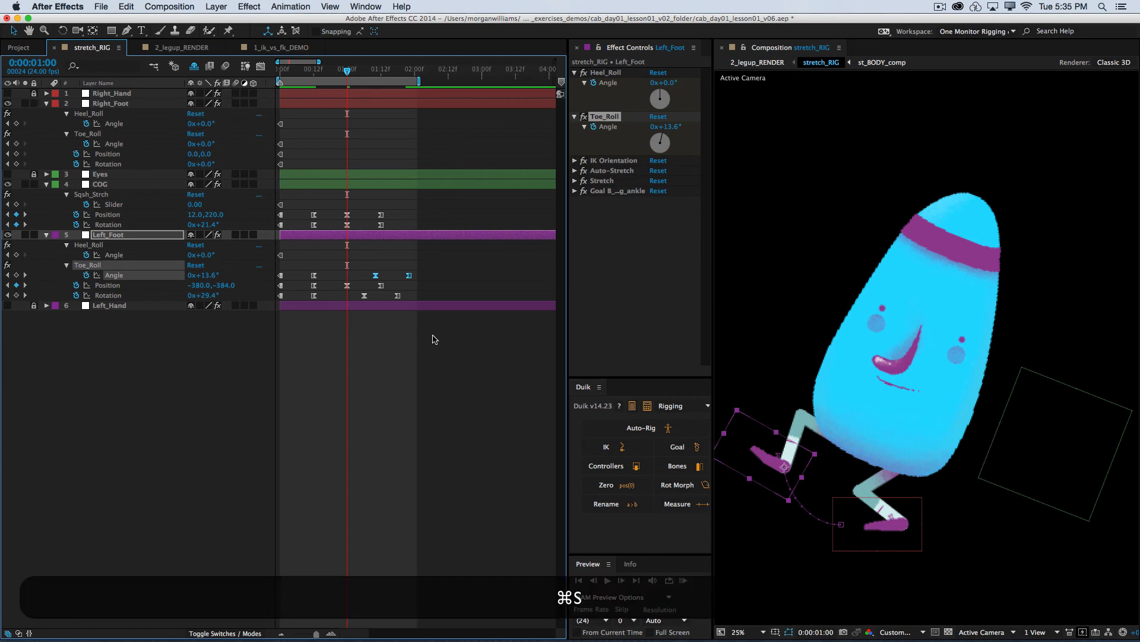
# Preview the animation and scrub between 0:00:00:19 and 0:00:01:00 to examine how the left foot and toes trail the leg
pyautogui.press('0')
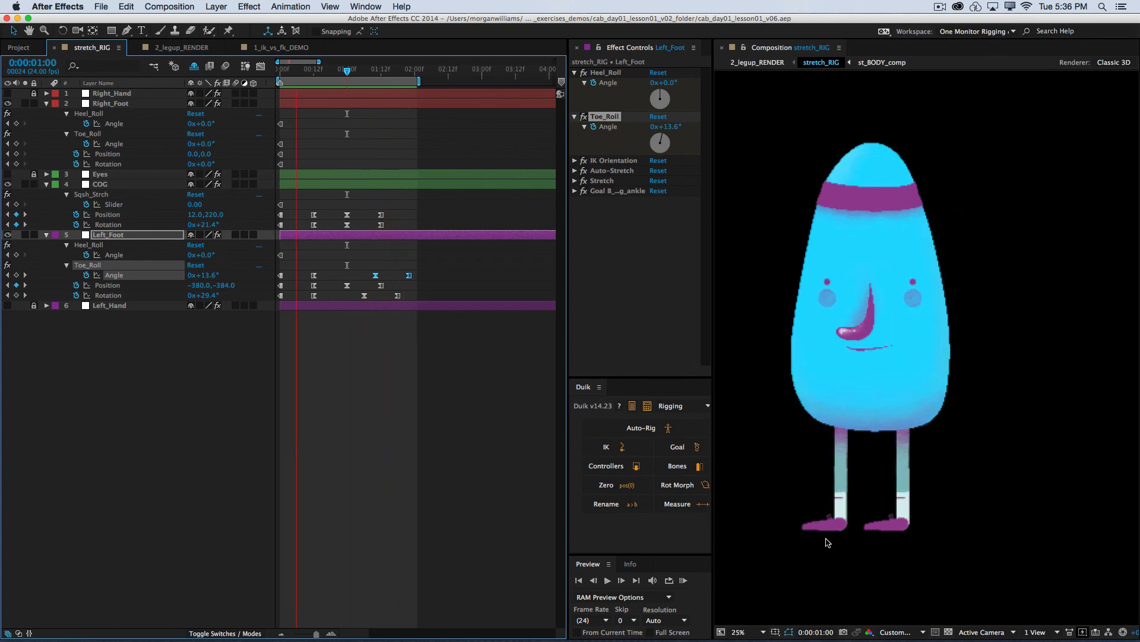
pyautogui.click(363, 371)
pyautogui.moveTo(346, 70)
pyautogui.mouseDown()
pyautogui.moveTo(387, 72)
pyautogui.moveTo(348, 82)
pyautogui.mouseUp()
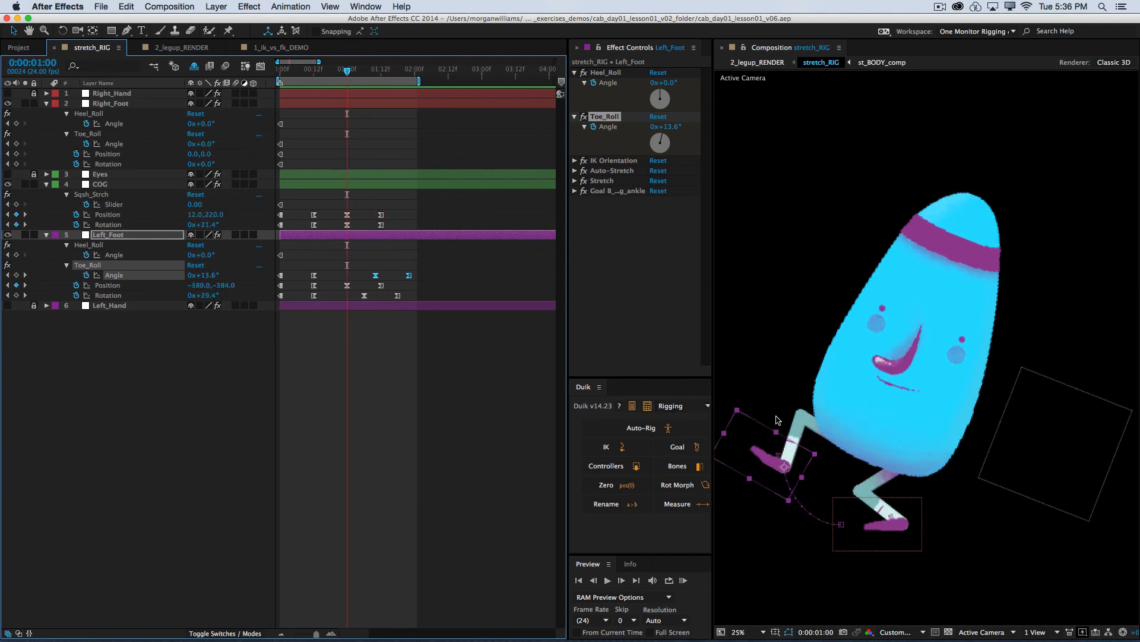
pyautogui.click(336, 72)
pyautogui.click(333, 71)
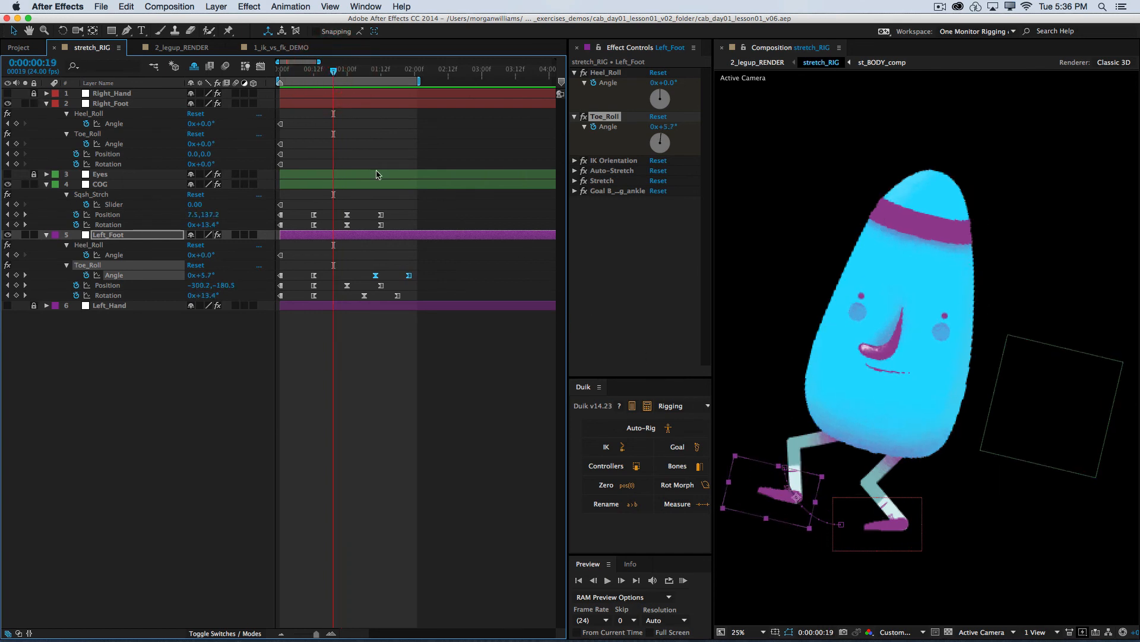
pyautogui.moveTo(331, 68); pyautogui.dragTo(343, 102)
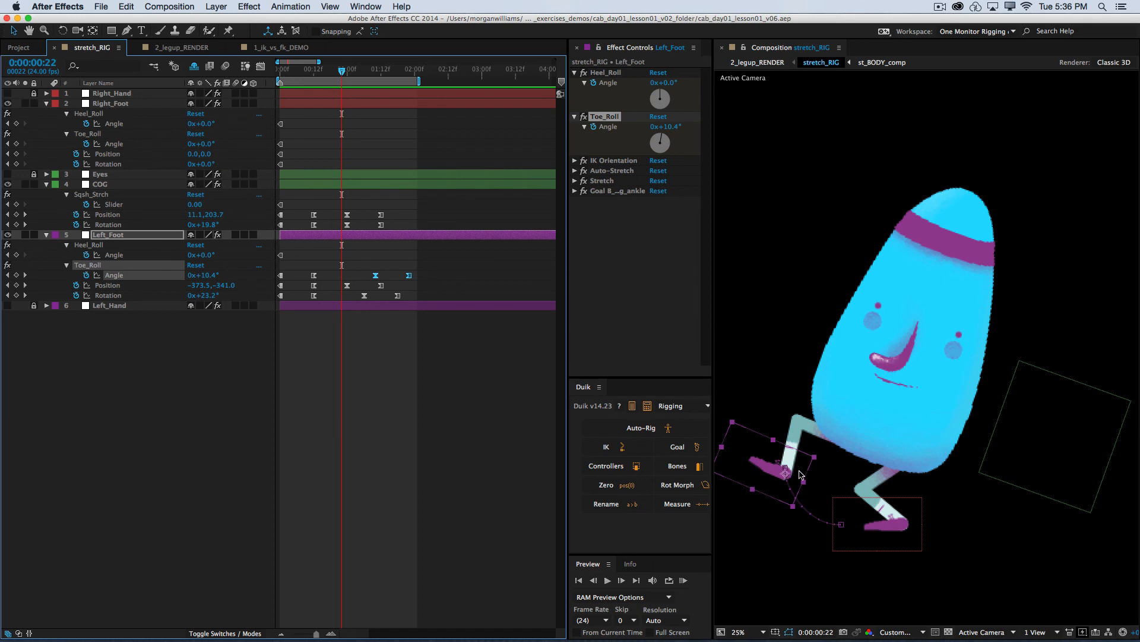
# Inspect the value curve of Left_Foot's Rotation in the Graph Editor and return to the keyframe view
pyautogui.click(148, 331)
pyautogui.click(137, 282)
pyautogui.click(131, 295)
pyautogui.click(261, 66)
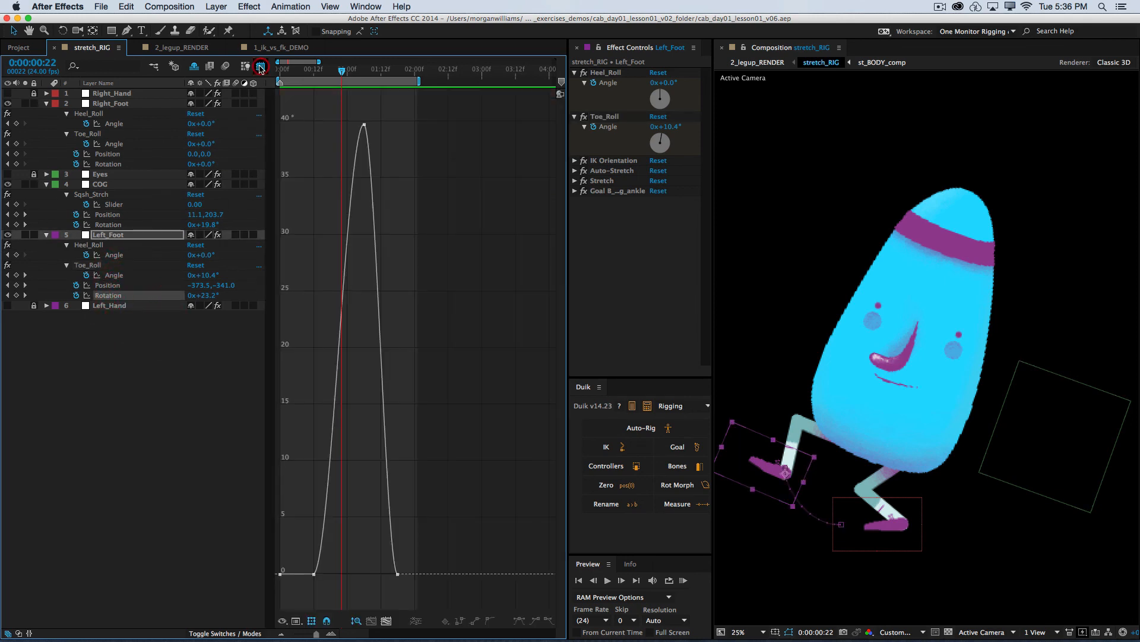
pyautogui.click(261, 66)
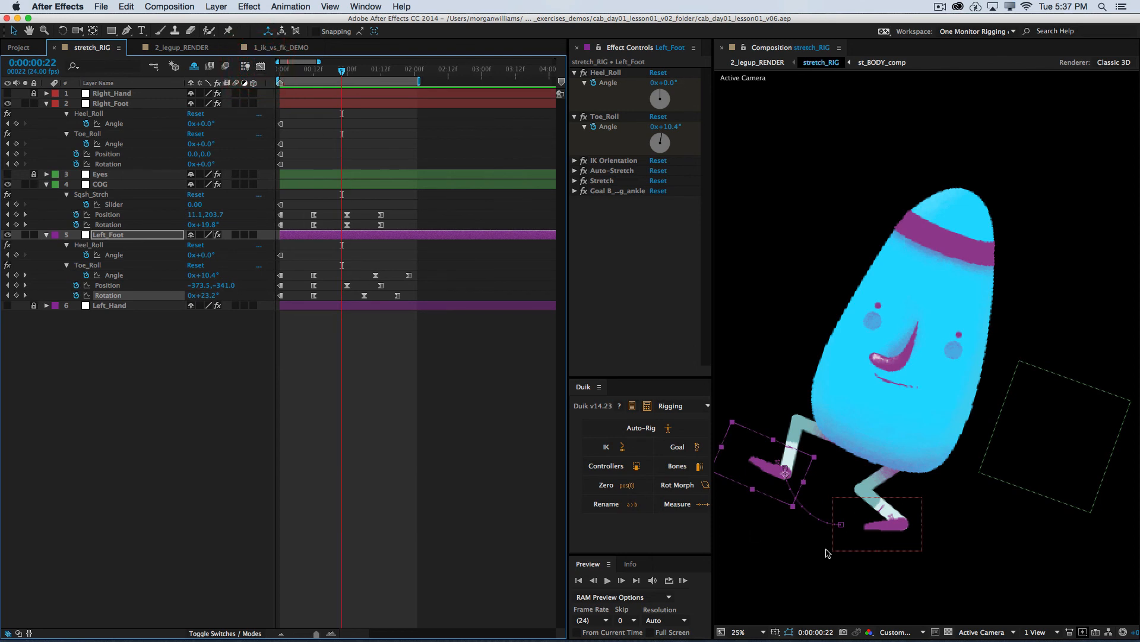
# Scrub from the rest pose at 0:00:00:12 to 0:00:00:23, examining the left foot's pose and its offset Rotation keyframes
pyautogui.press('j')
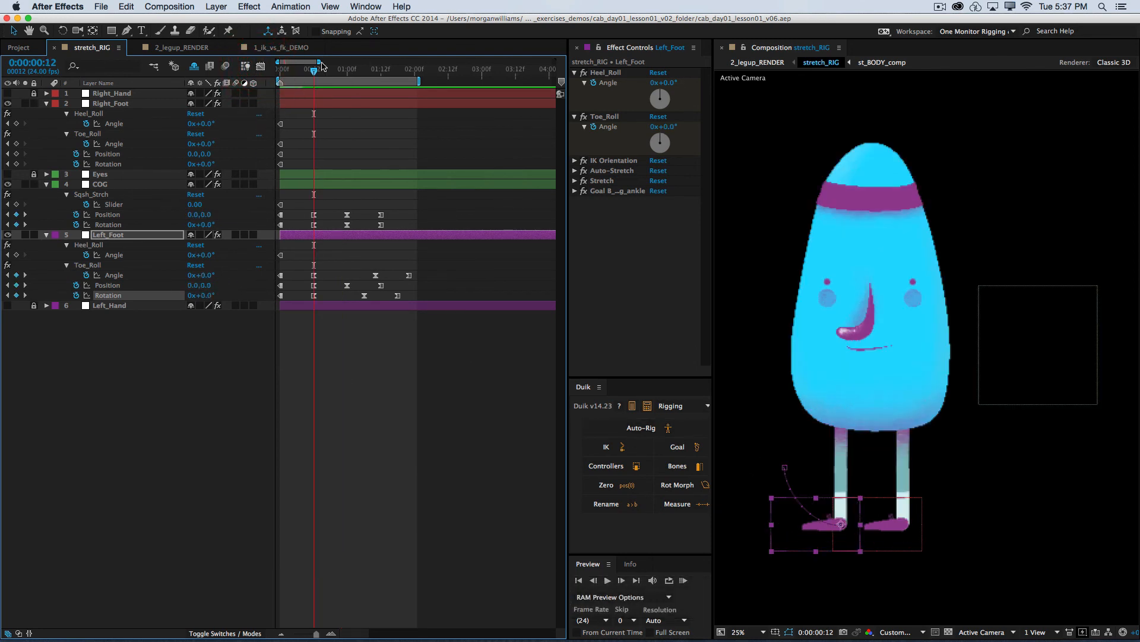
pyautogui.moveTo(317, 73); pyautogui.dragTo(344, 77)
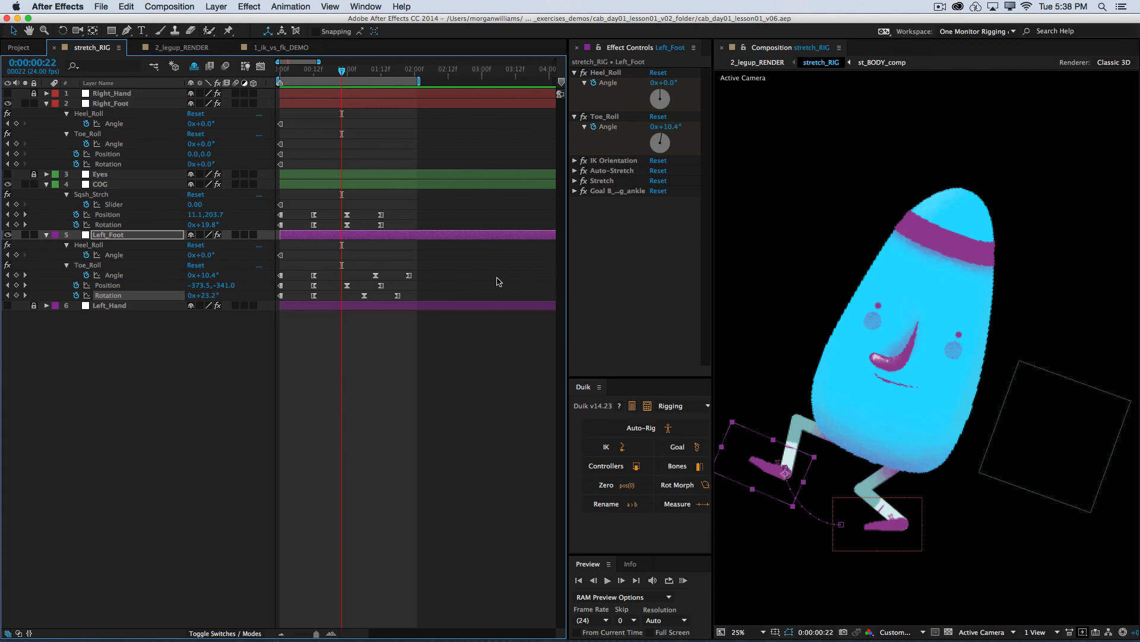
pyautogui.moveTo(419, 290); pyautogui.dragTo(346, 308)
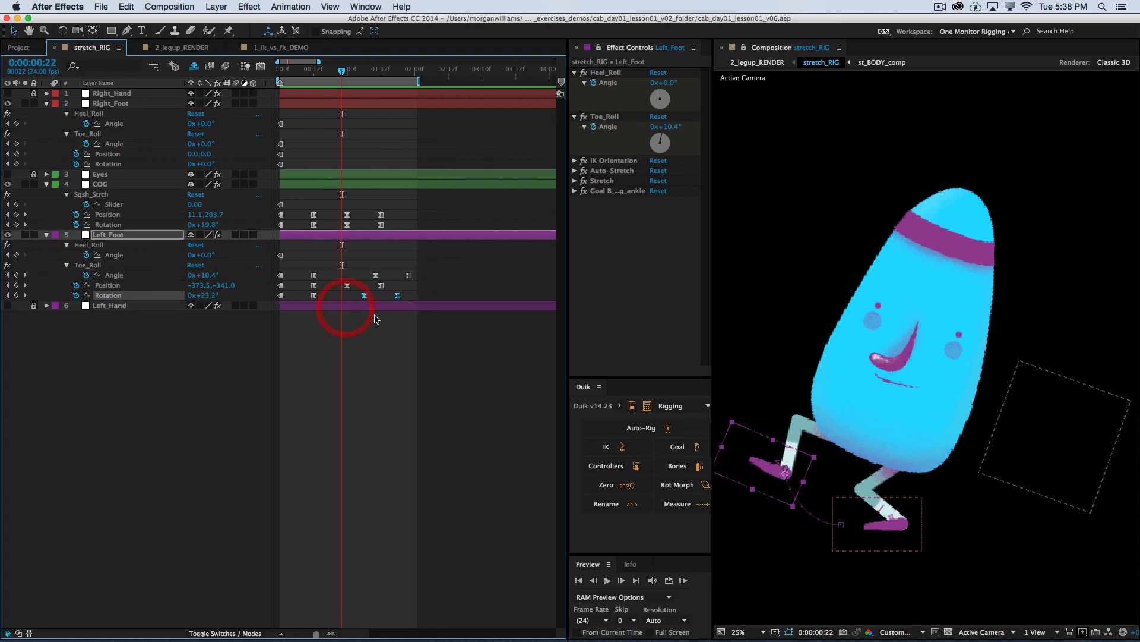
pyautogui.click(429, 385)
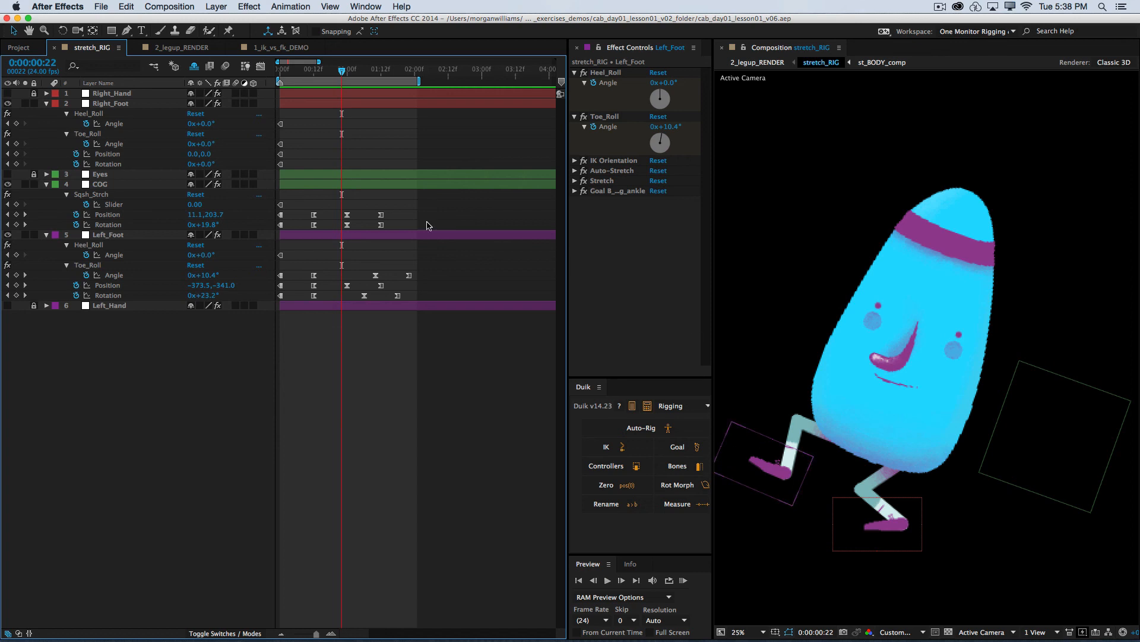
pyautogui.moveTo(344, 73); pyautogui.dragTo(345, 72)
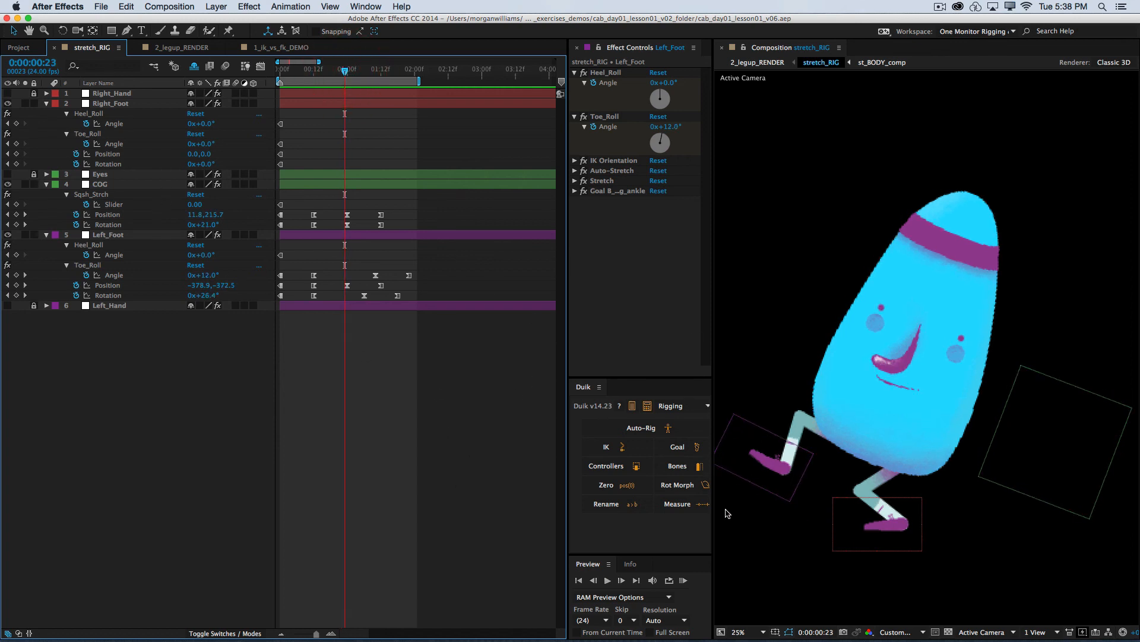
# At 0:00:01:00, keyframe Left_Foot's Rotation at -16.6° and its Toe_Roll Angle at -25.4°, and save the project
pyautogui.click(347, 80)
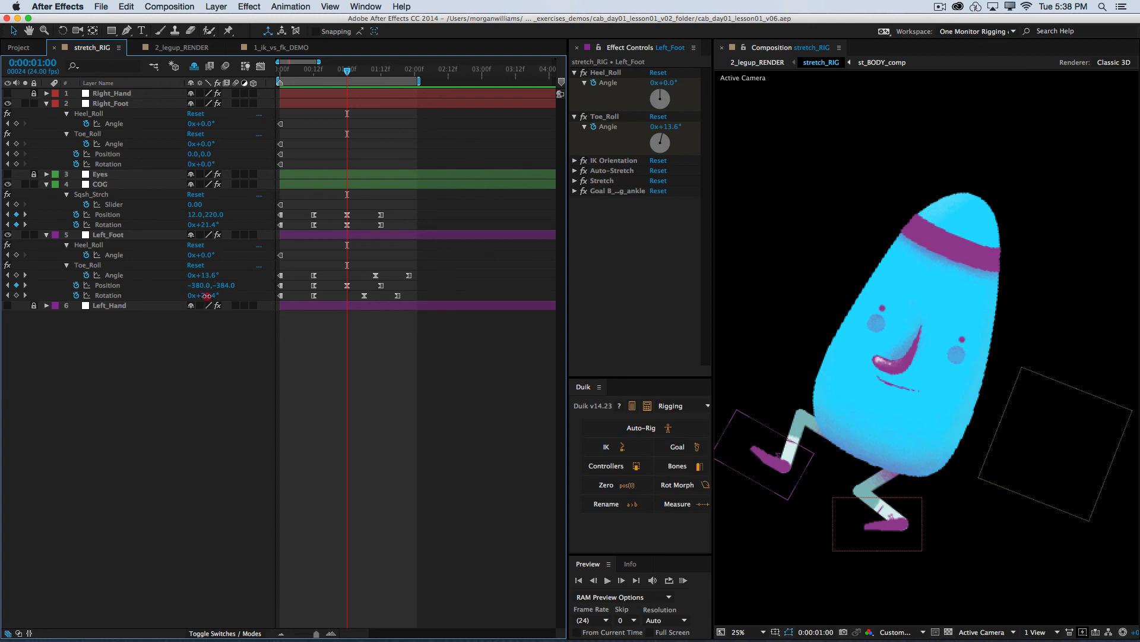
pyautogui.moveTo(206, 295); pyautogui.dragTo(185, 300)
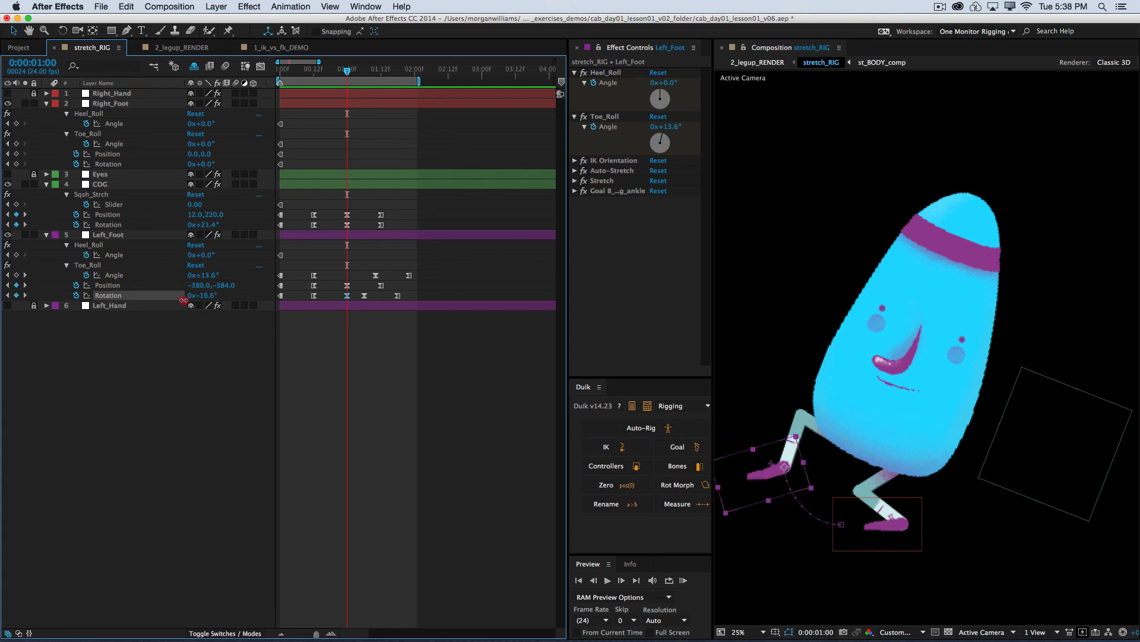
pyautogui.moveTo(204, 255); pyautogui.dragTo(188, 262)
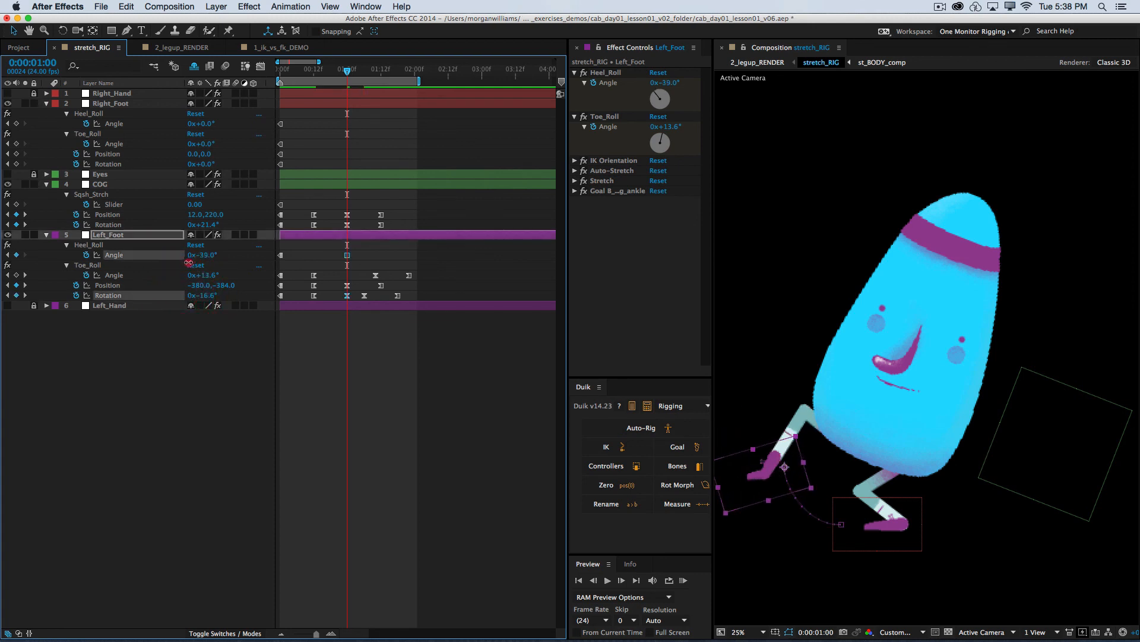
pyautogui.press('super+z')
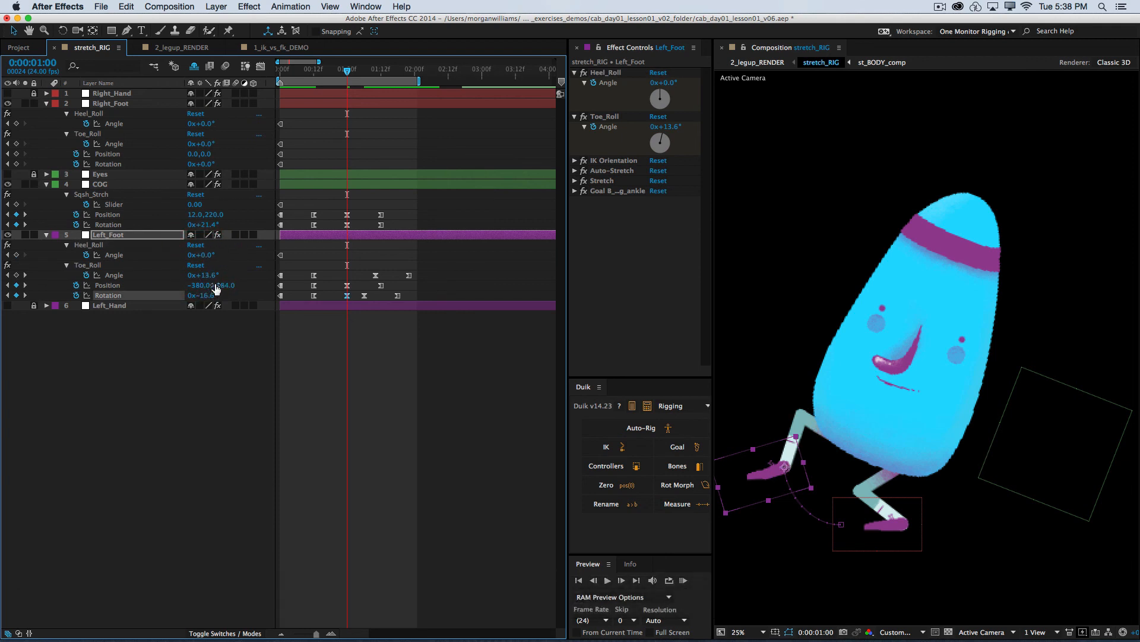
pyautogui.moveTo(204, 275); pyautogui.dragTo(189, 279)
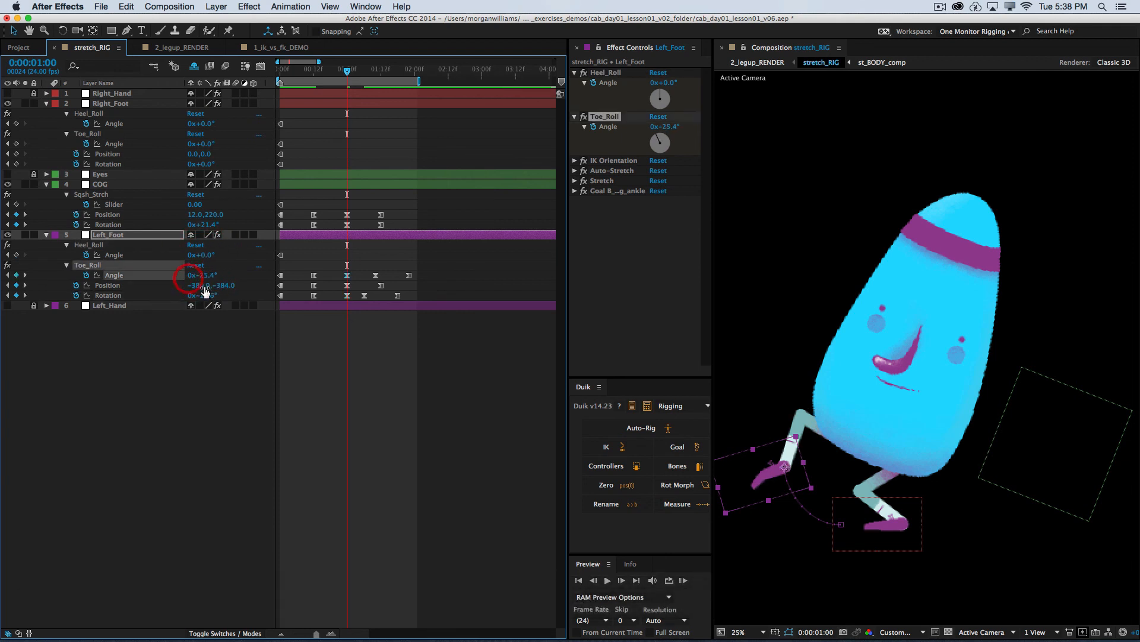
pyautogui.press('super+s')
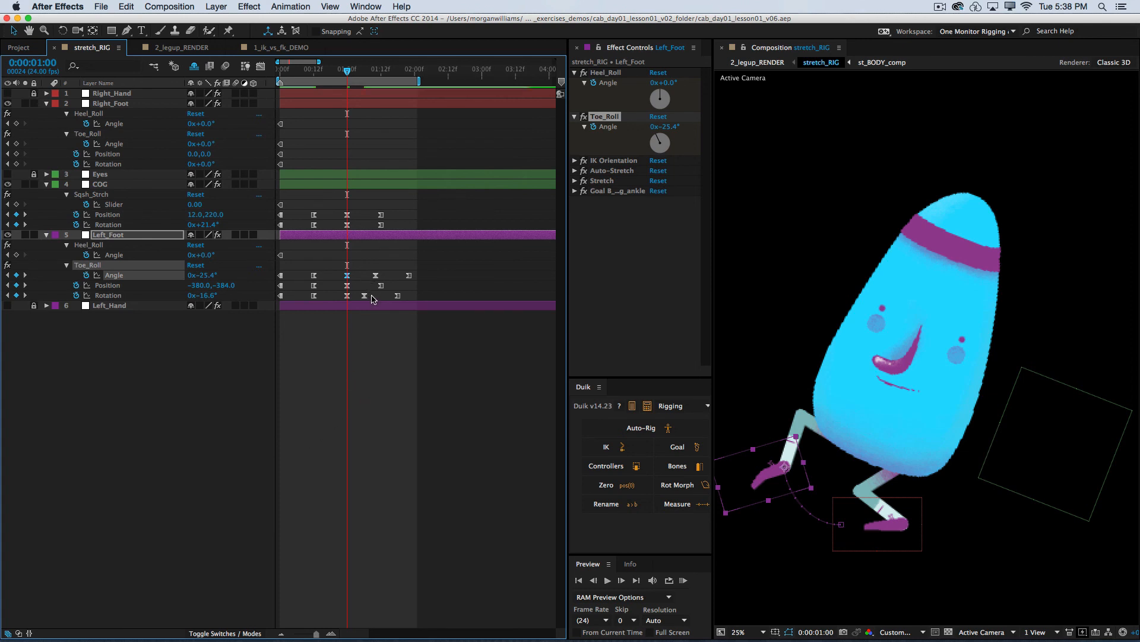
pyautogui.press('super+s')
# Shift Left_Foot's Toe_Roll Angle keyframe at 0:00:01:00 about two frames later, beyond the Rotation one, and save the project
pyautogui.click(368, 254)
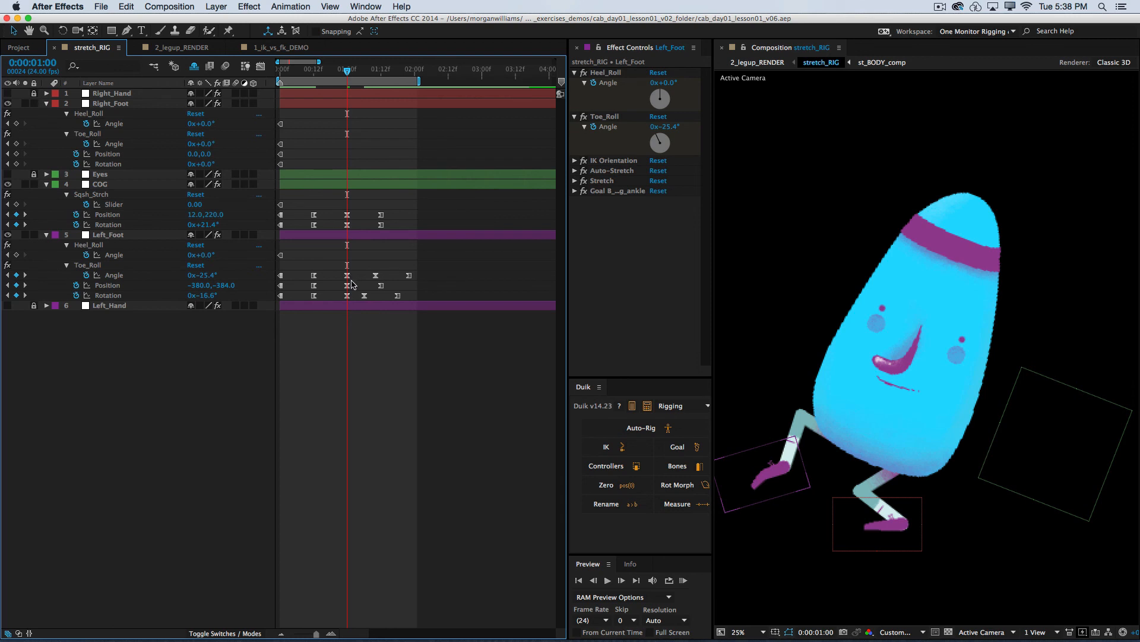
pyautogui.click(350, 276)
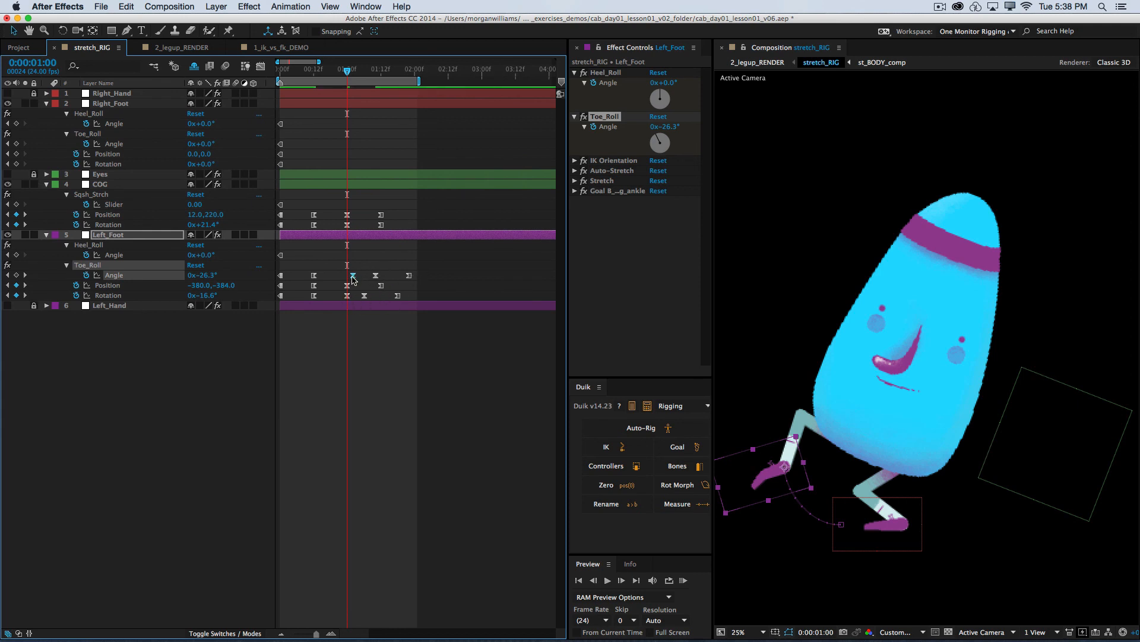
pyautogui.click(348, 298)
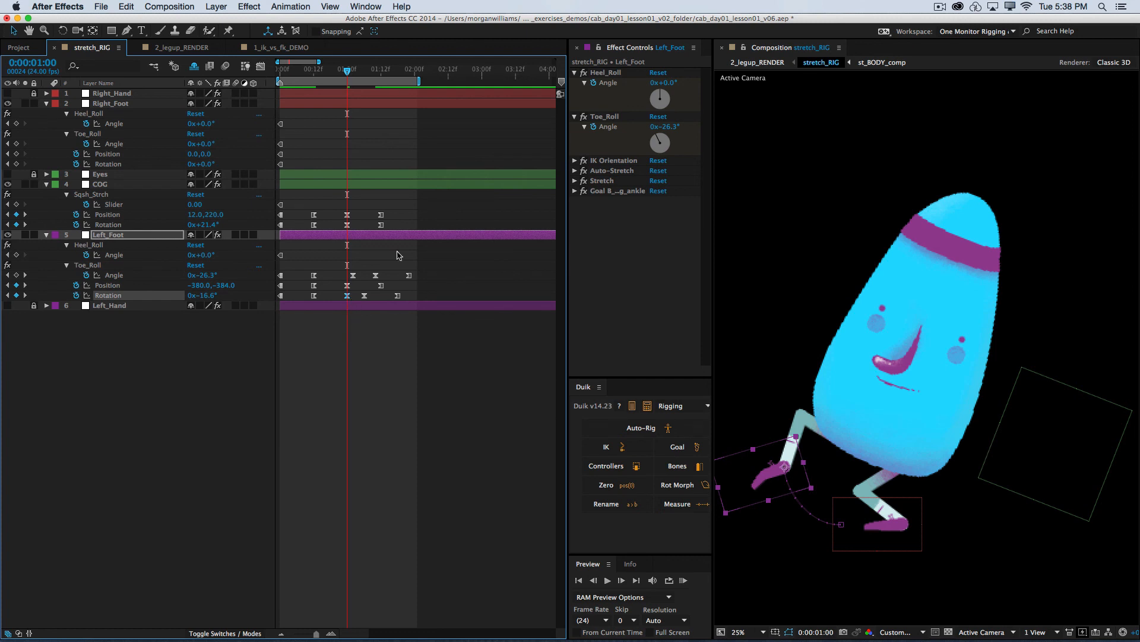
pyautogui.click(385, 349)
pyautogui.press('super+s')
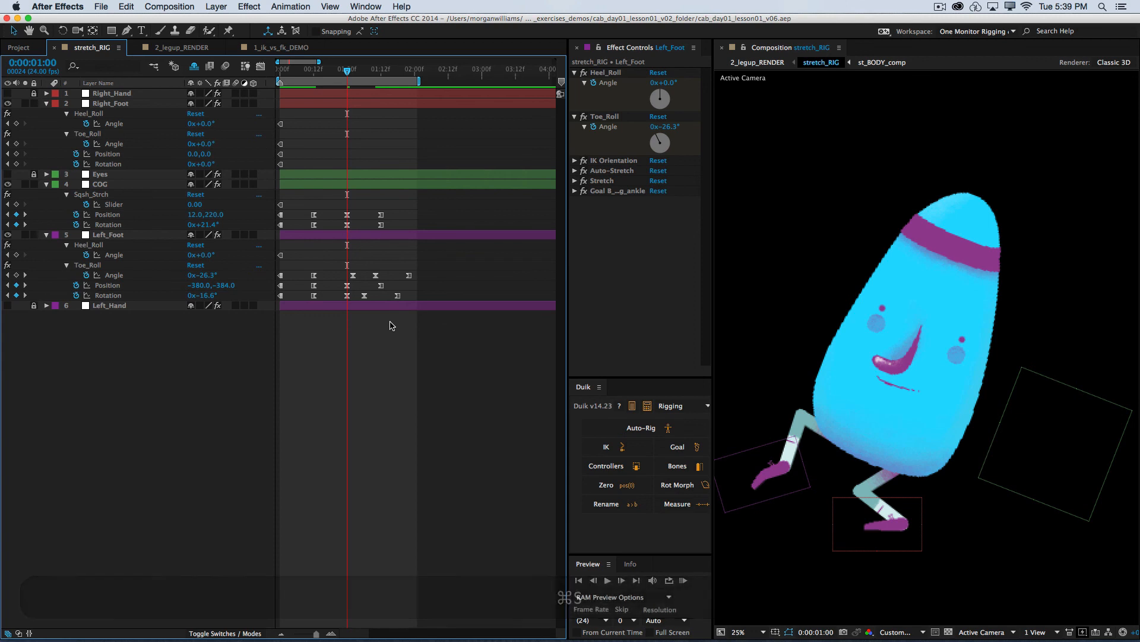
# Preview the animation to examine how the left foot and toes drag behind the leg as it lifts
pyautogui.press('space')
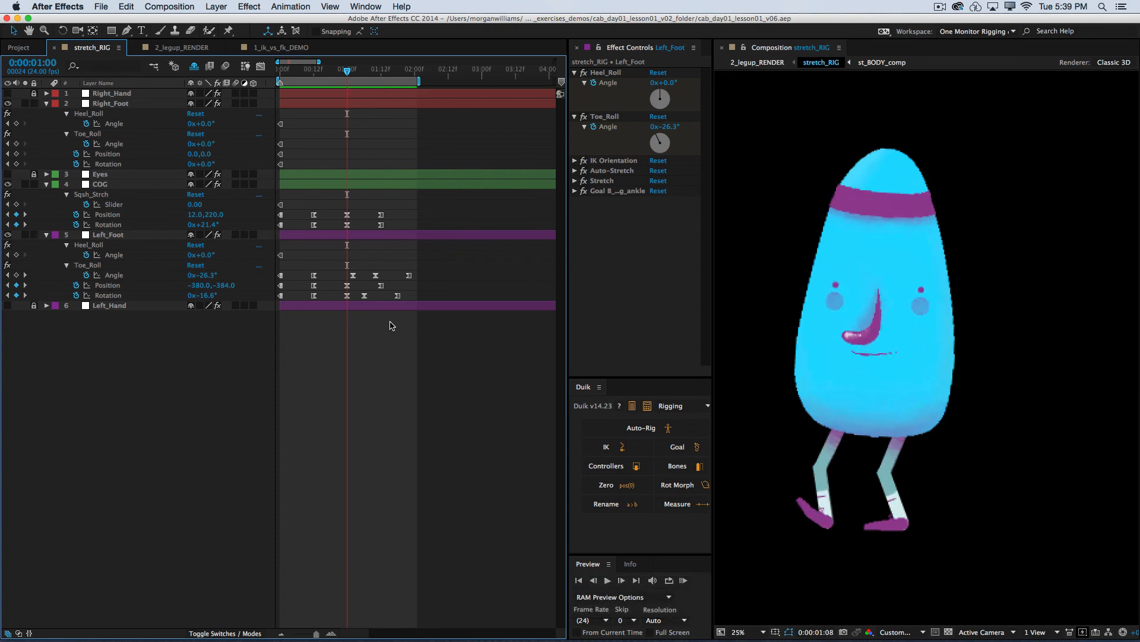
pyautogui.press('space')
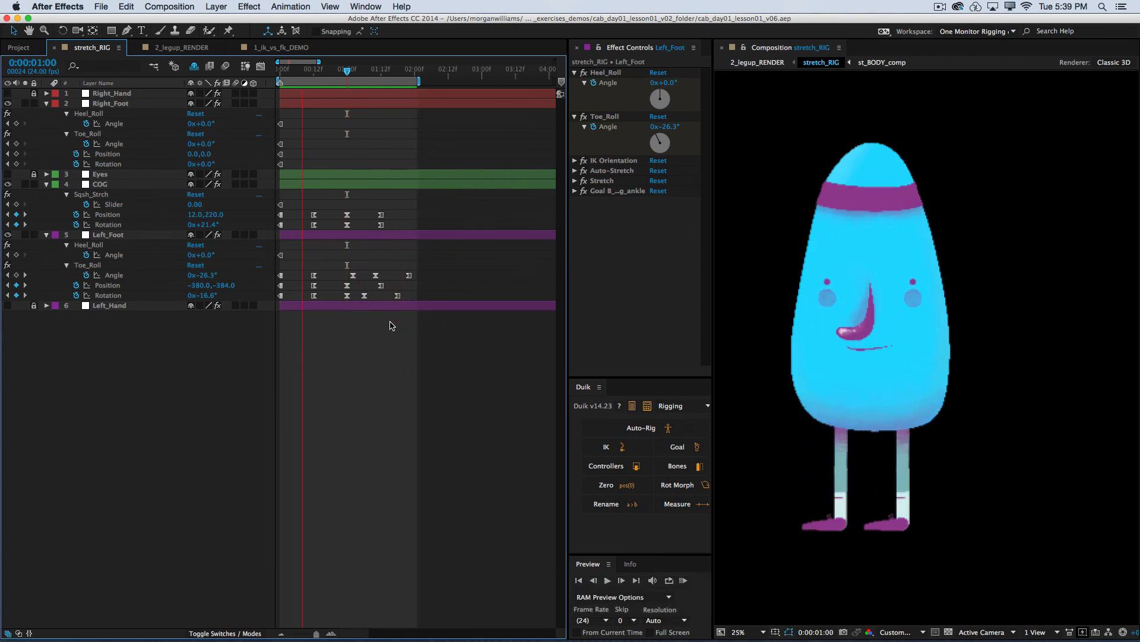
pyautogui.press('space')
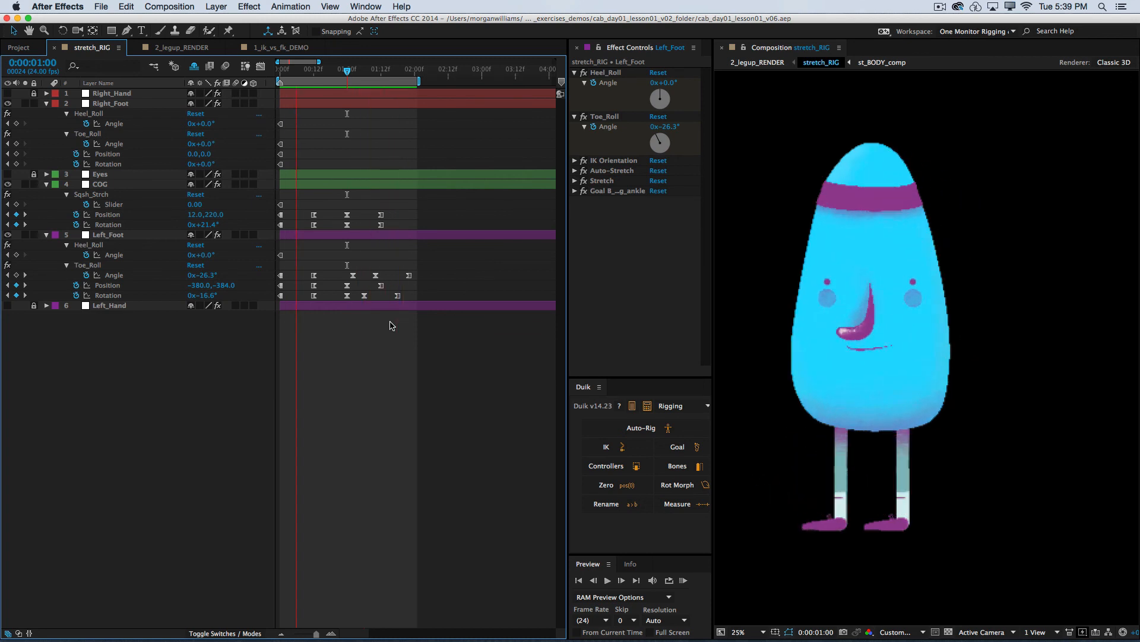
pyautogui.press('space')
pyautogui.press('space')
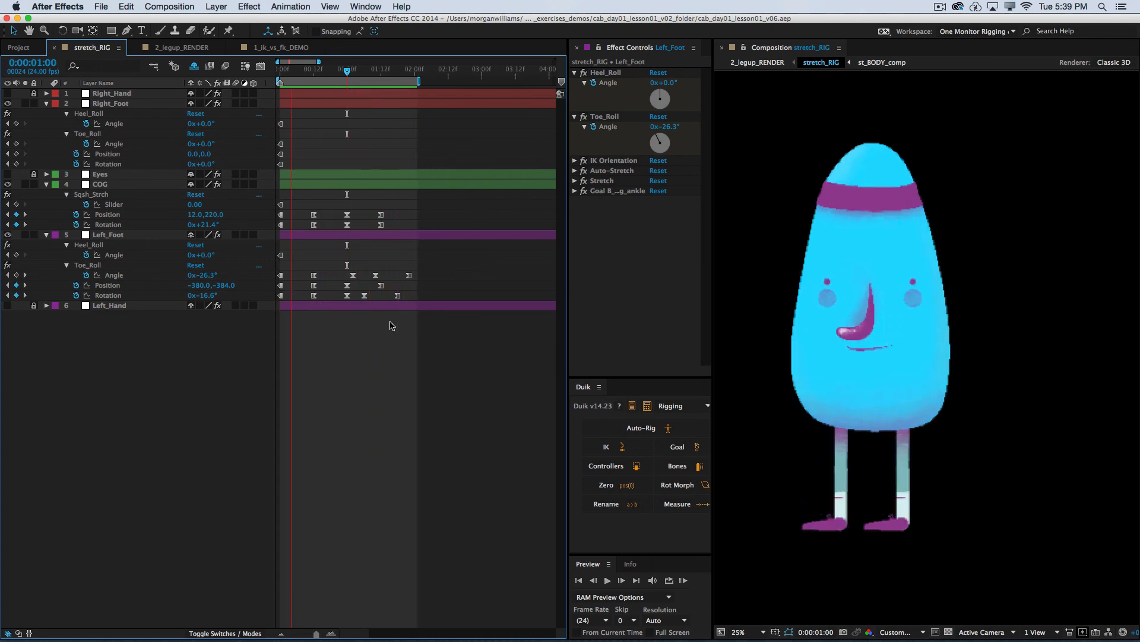
pyautogui.press('space')
pyautogui.press('space')
pyautogui.press('space')
pyautogui.press('space')
pyautogui.press('space')
pyautogui.press('space')
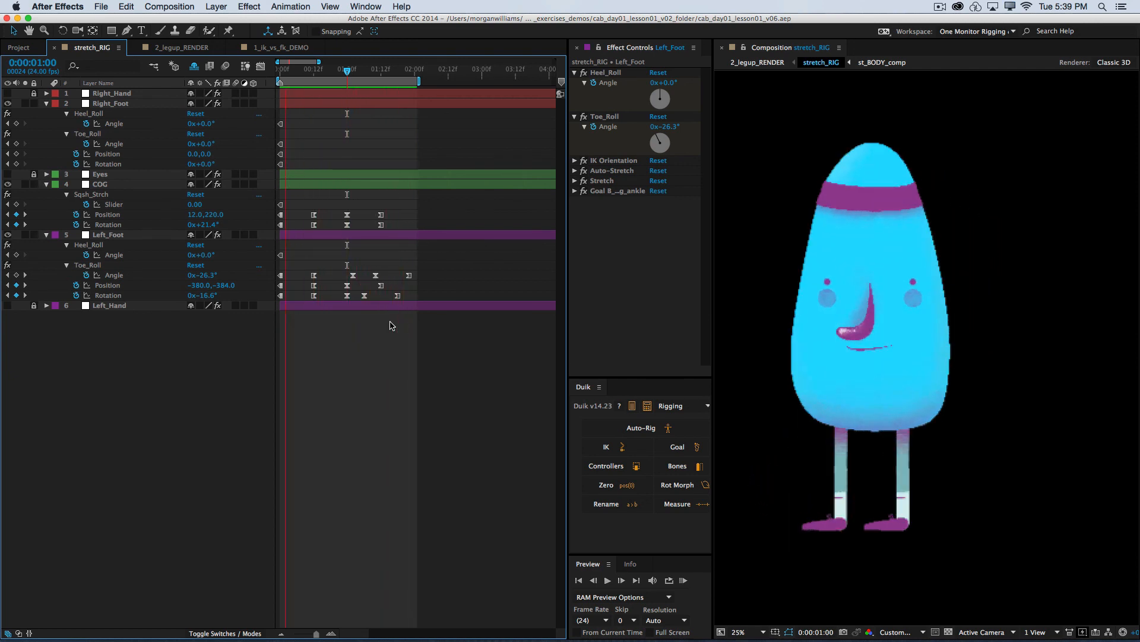
pyautogui.press('space')
pyautogui.press('space')
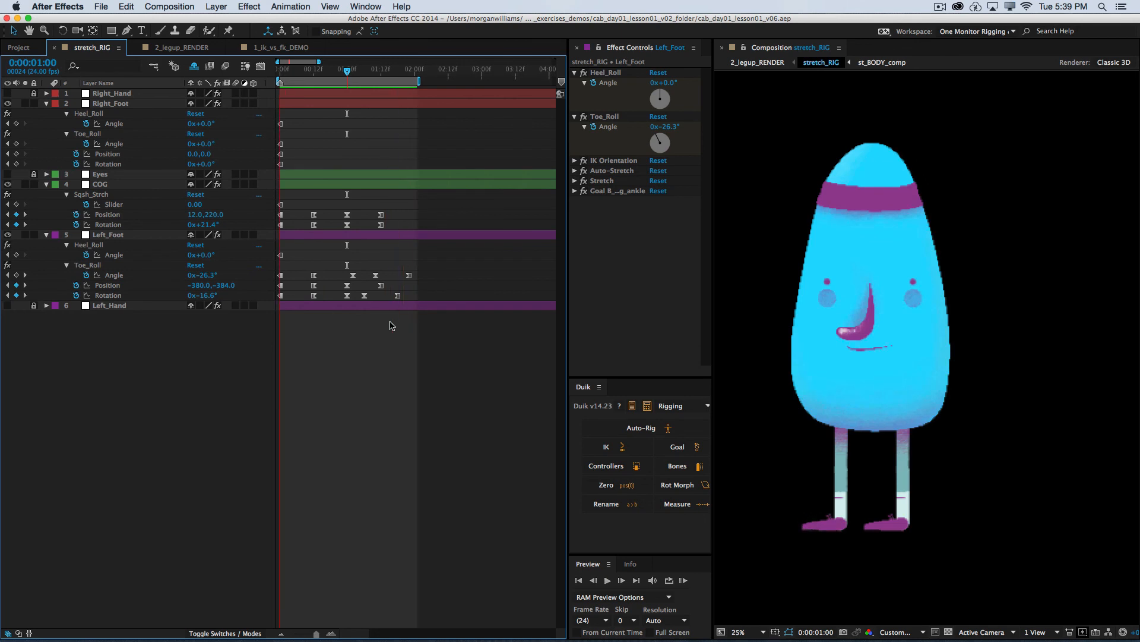
pyautogui.press('space')
pyautogui.press('space')
pyautogui.press('space')
pyautogui.press('space')
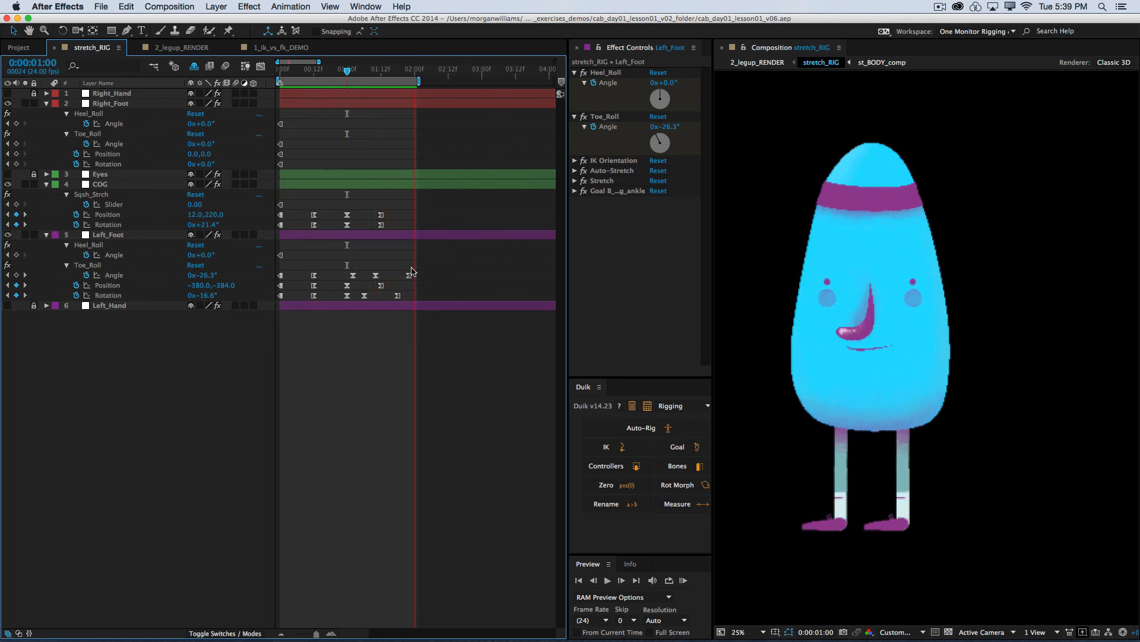
pyautogui.press('space')
pyautogui.press('space')
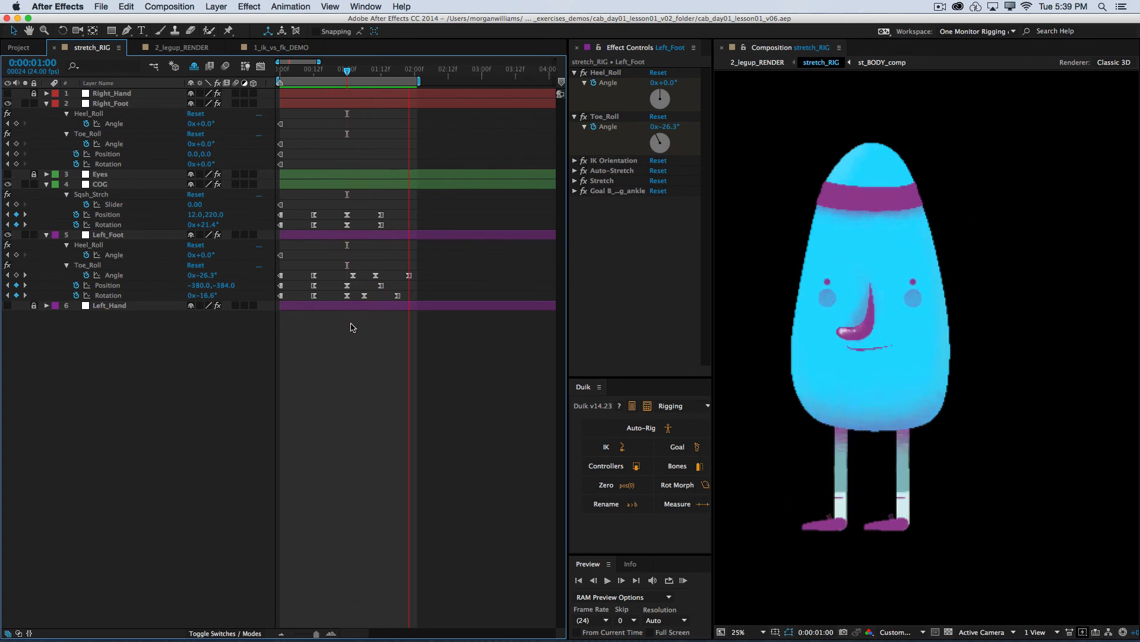
pyautogui.press('space')
pyautogui.press('space')
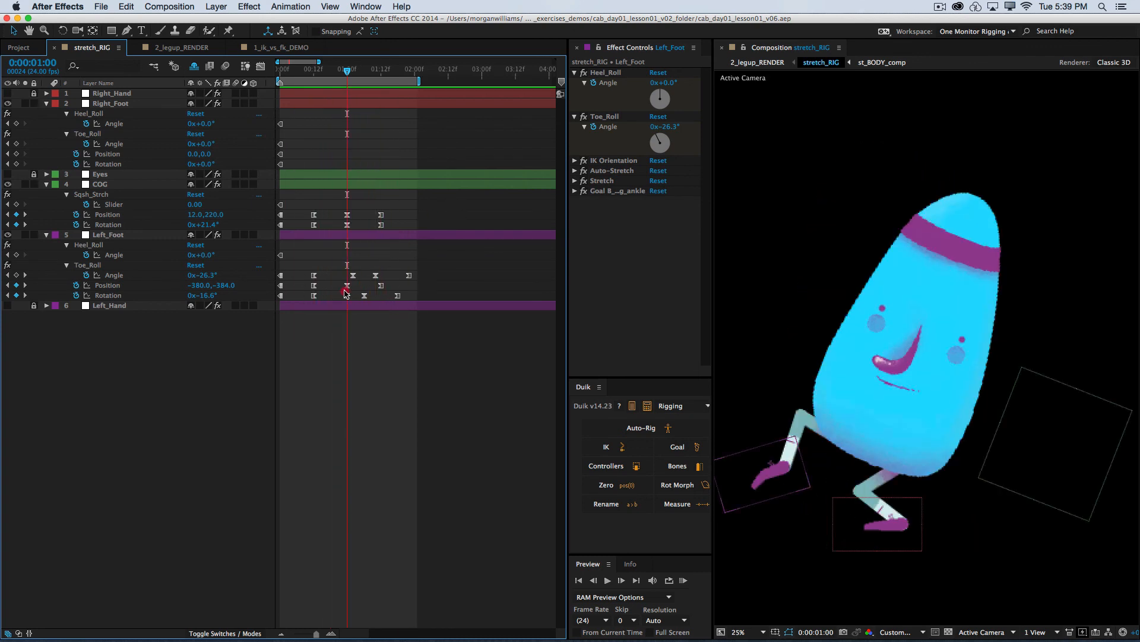
# Try shifting Left_Foot's later Toe_Roll Angle and Rotation keyframes earlier, in line with its Position keyframes, and undo both shifts
pyautogui.click(419, 360)
pyautogui.moveTo(429, 256); pyautogui.dragTo(341, 284)
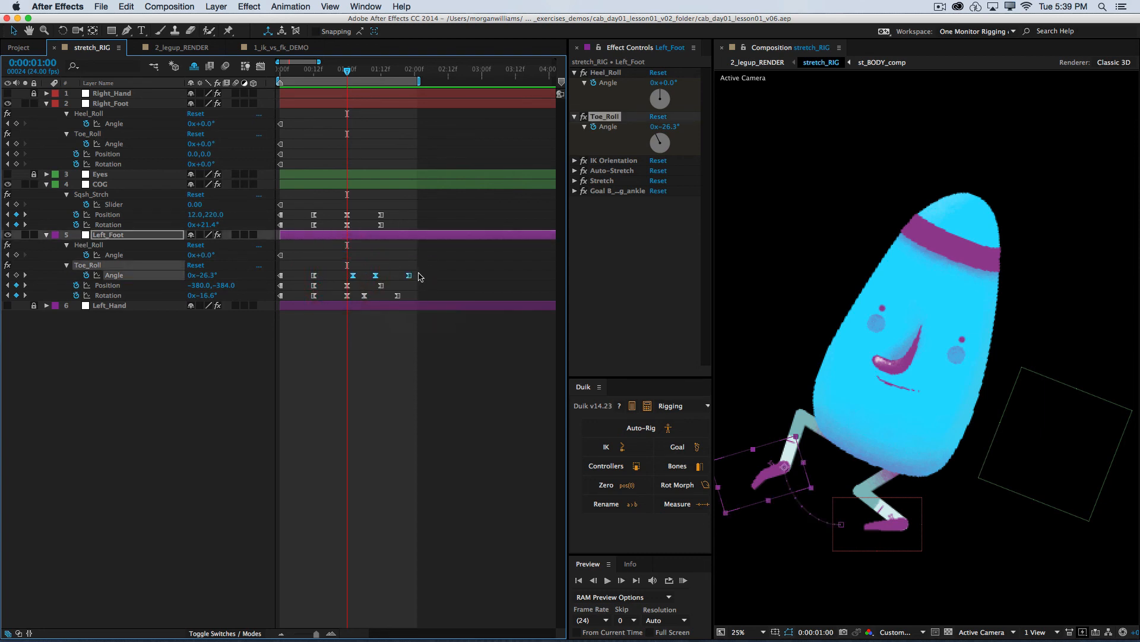
pyautogui.click(374, 275)
pyautogui.moveTo(374, 279); pyautogui.dragTo(336, 280)
pyautogui.click(327, 279)
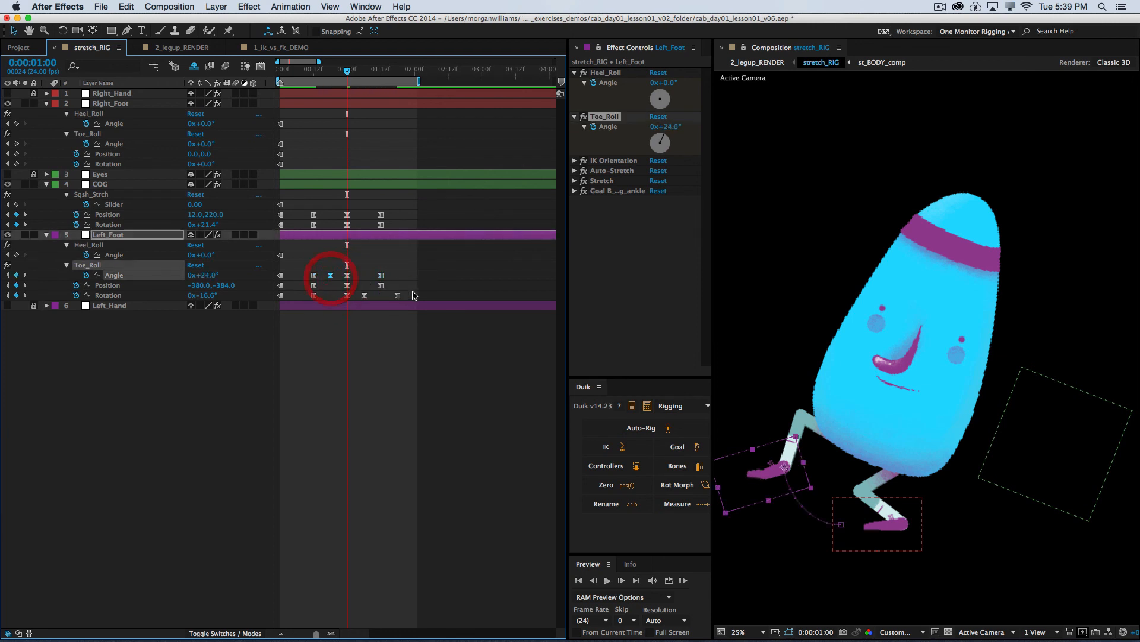
pyautogui.moveTo(416, 292); pyautogui.dragTo(334, 301)
pyautogui.click(365, 318)
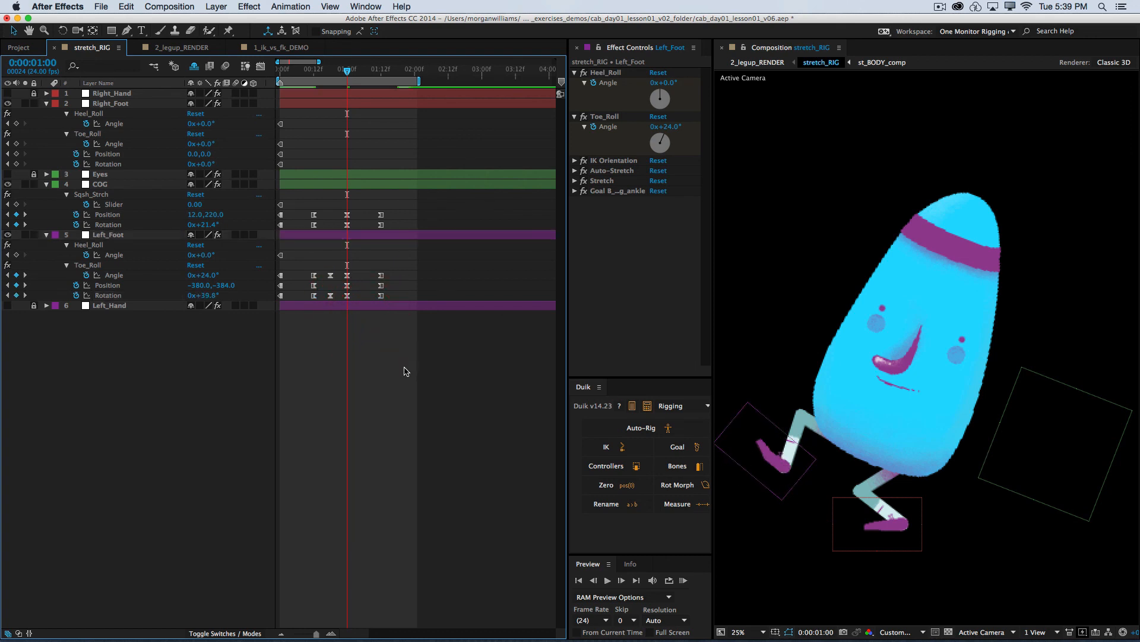
pyautogui.press('super+z')
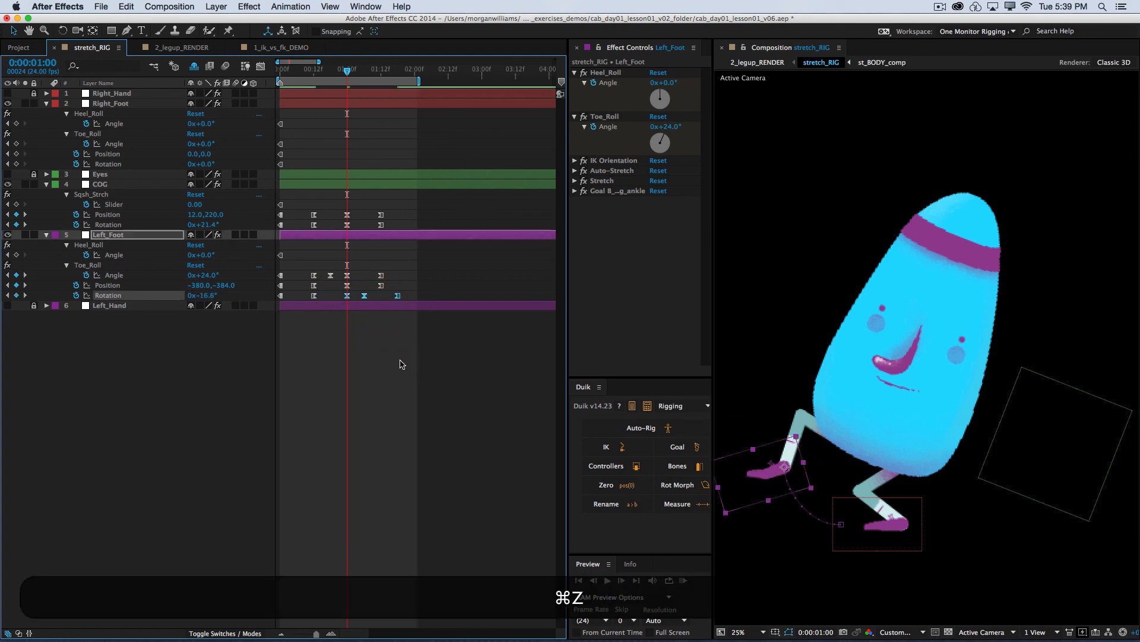
pyautogui.press('super+z')
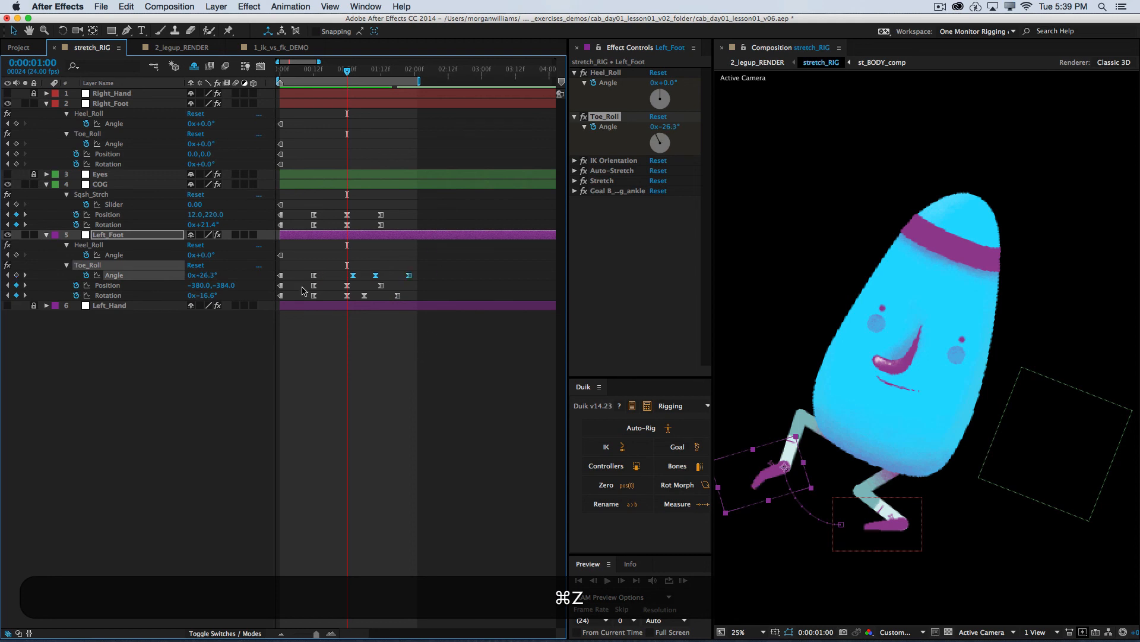
# Shift Left_Foot's Rotation keyframe at 0:00:01:00 about two frames earlier
pyautogui.moveTo(345, 299); pyautogui.dragTo(340, 298)
pyautogui.click(377, 324)
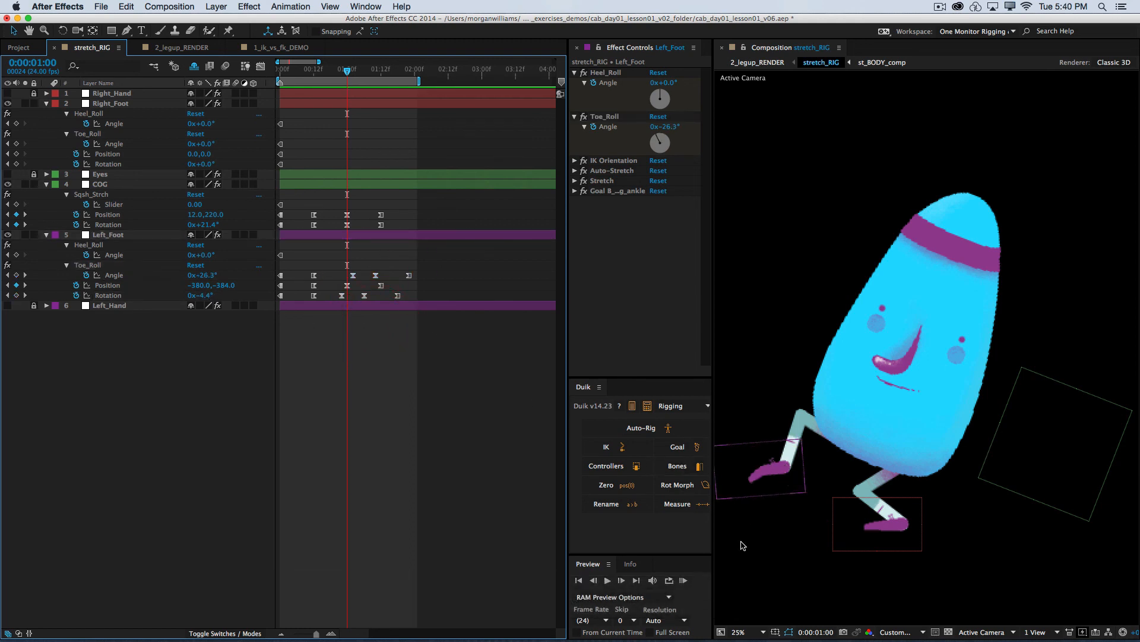
# Preview the animation to examine the overlapping action of the left foot with its adjusted Rotation timing
pyautogui.press('space')
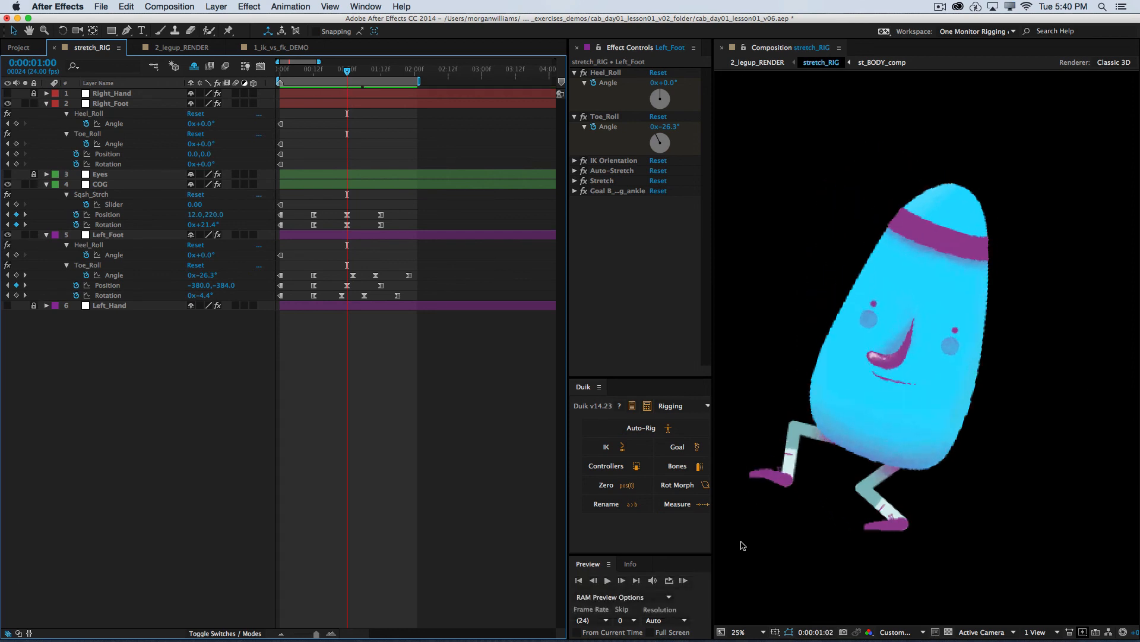
pyautogui.press('space')
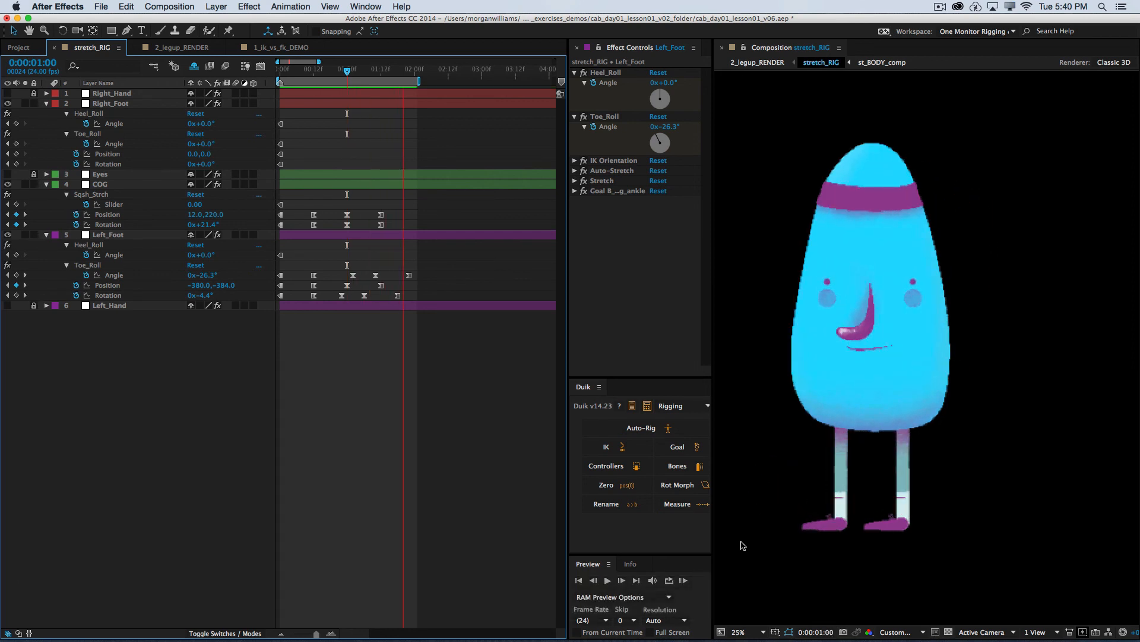
pyautogui.press('space')
pyautogui.press('space')
pyautogui.press('space')
pyautogui.press('space')
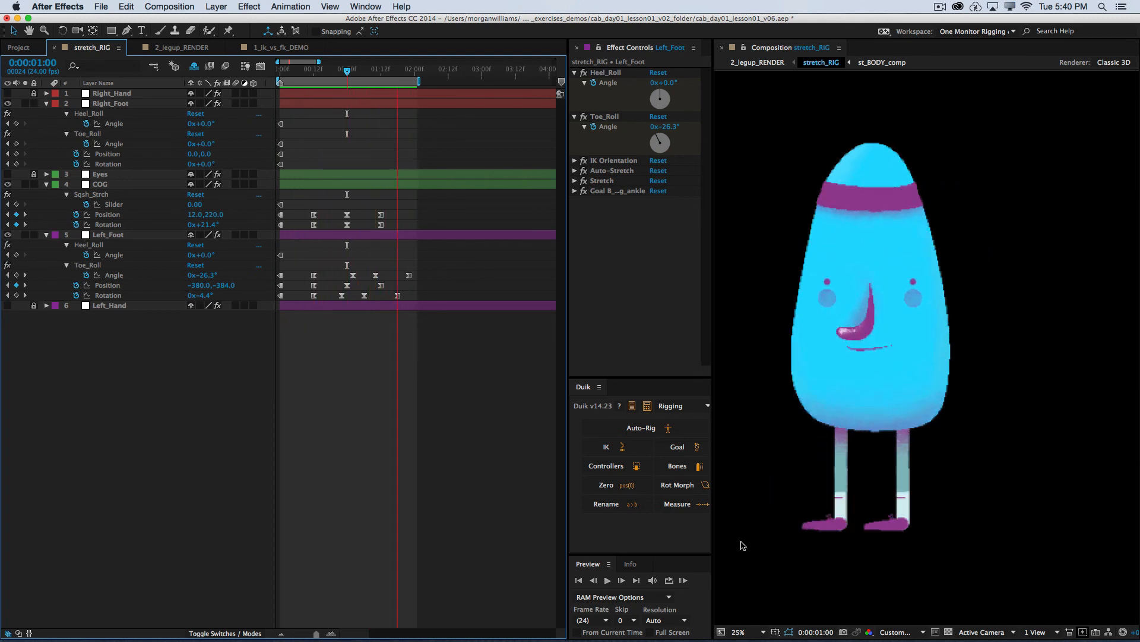
pyautogui.press('space')
pyautogui.press('space')
pyautogui.press('space')
pyautogui.press('space')
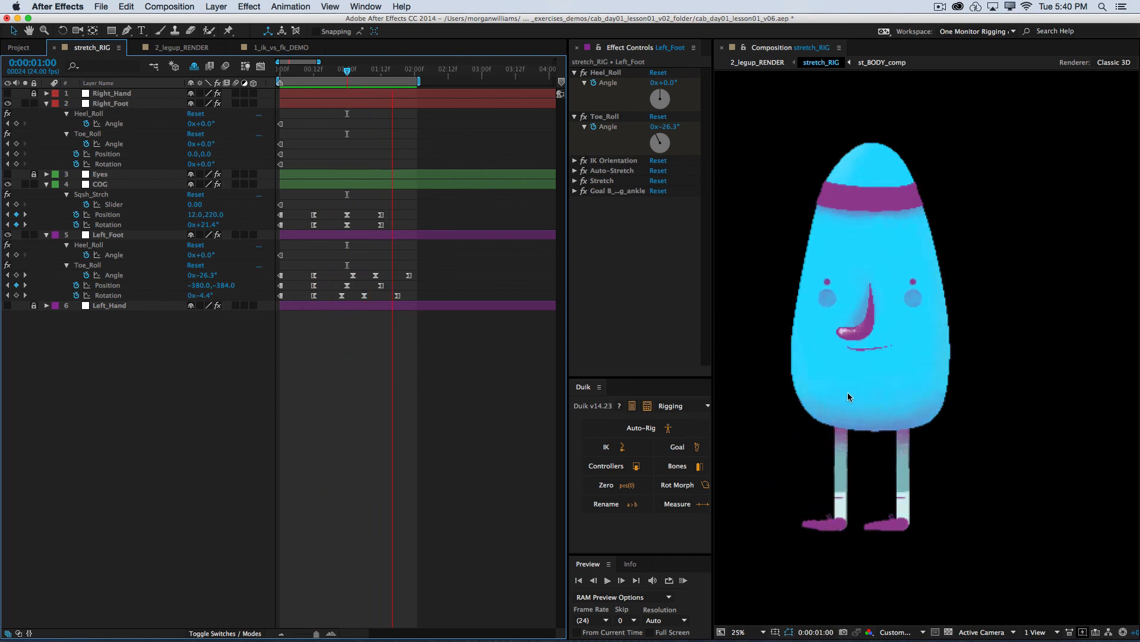
pyautogui.press('space')
pyautogui.press('space')
pyautogui.press('space')
pyautogui.press('space')
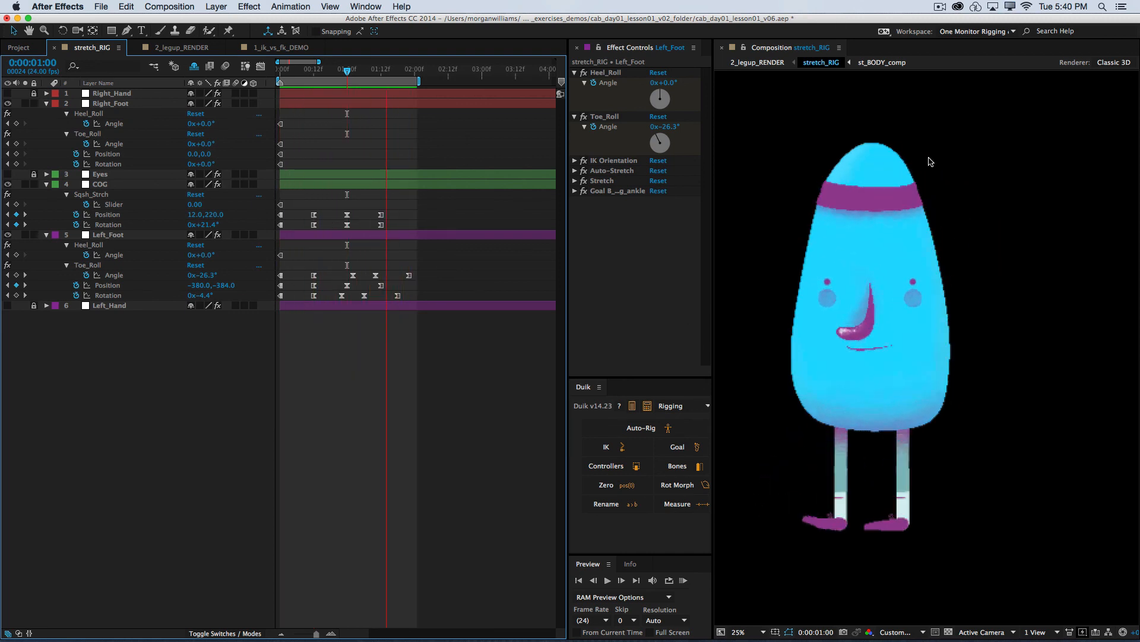
pyautogui.press('space')
pyautogui.press('space')
pyautogui.press('space')
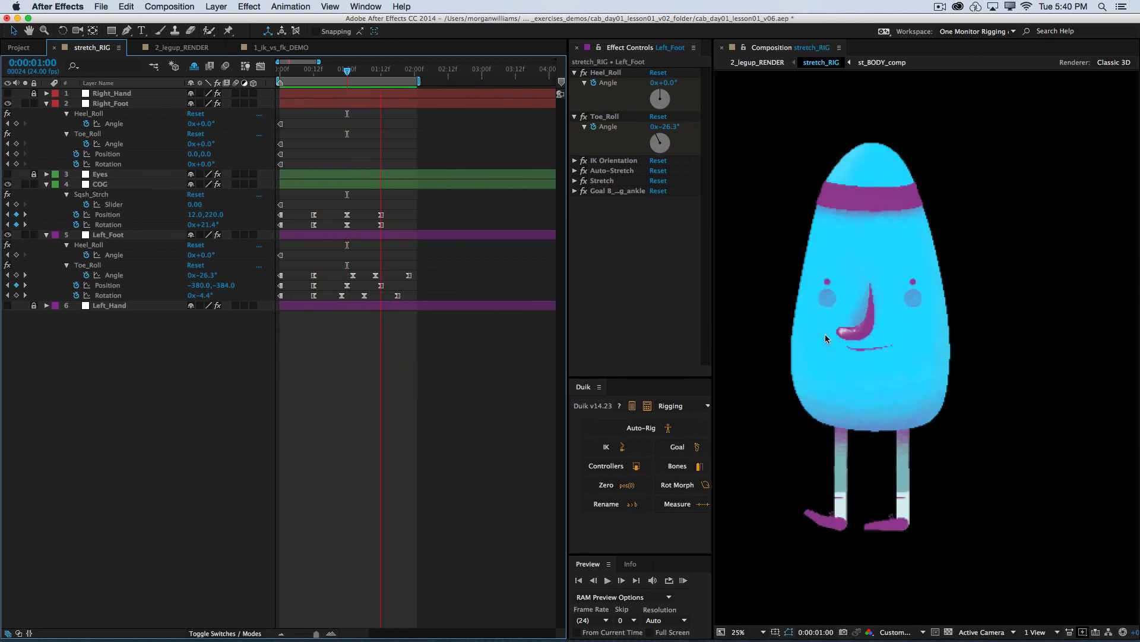
pyautogui.press('space')
pyautogui.press('space')
pyautogui.press('space')
pyautogui.press('space')
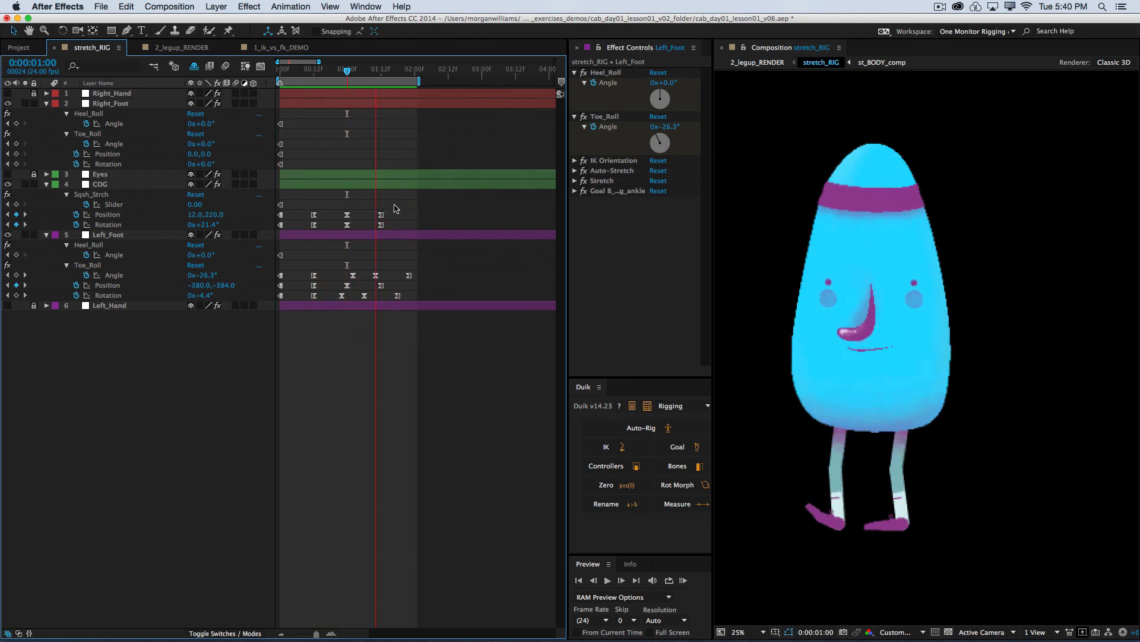
pyautogui.press('space')
# Shift COG's last two Rotation keyframes a frame or two later than its Position keyframes
pyautogui.moveTo(371, 216); pyautogui.dragTo(335, 227)
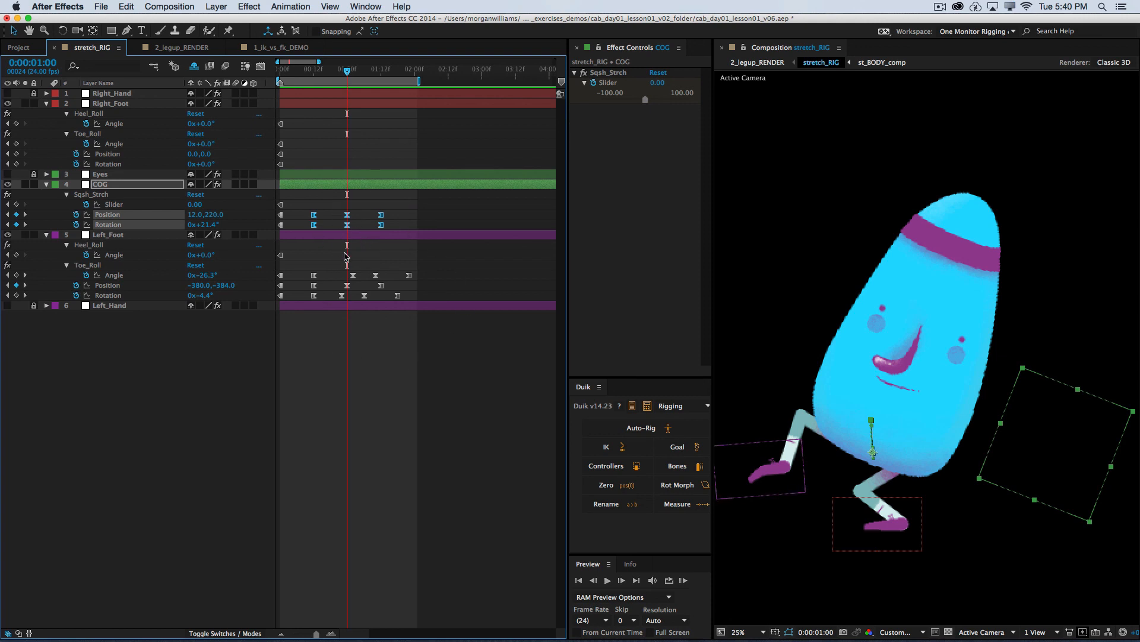
pyautogui.click(409, 225)
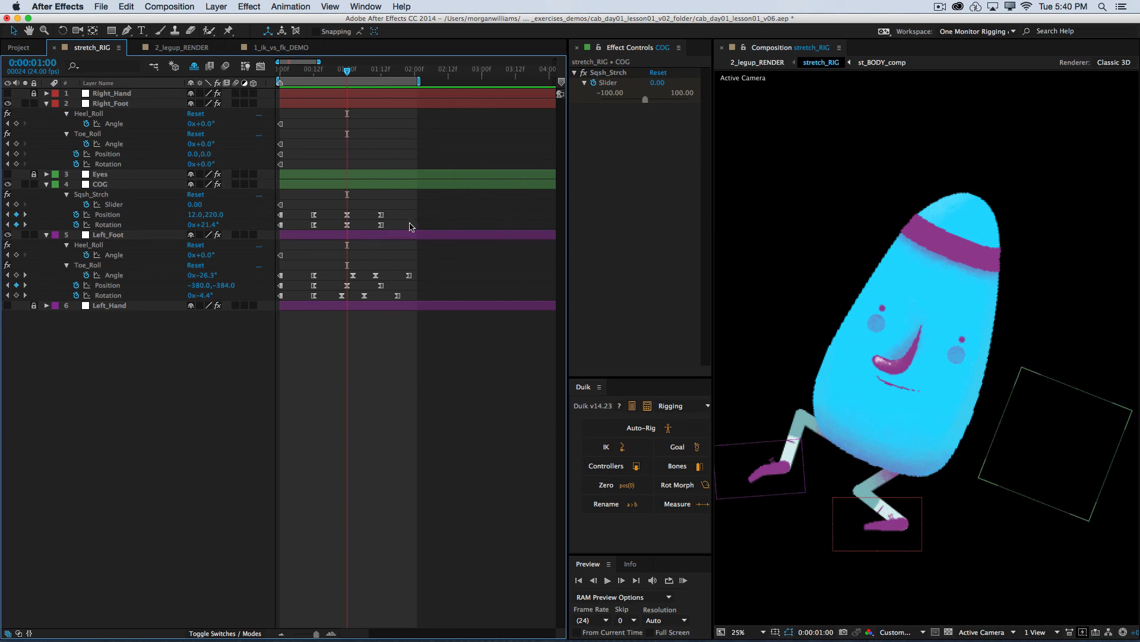
pyautogui.moveTo(403, 229); pyautogui.dragTo(356, 229)
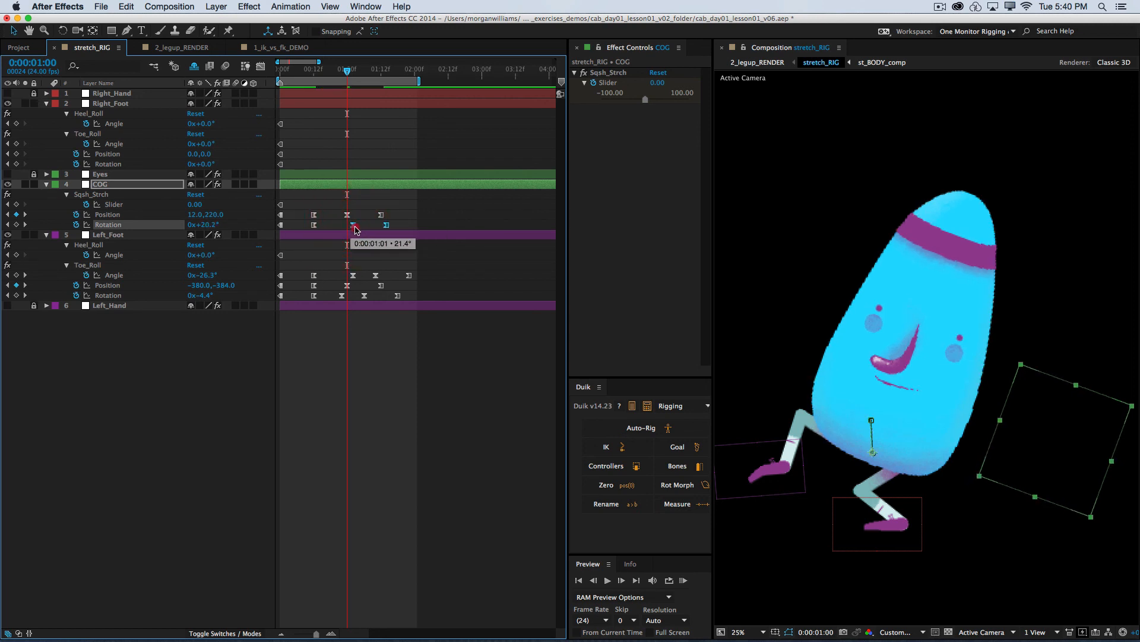
# Shift COG's last Rotation keyframe later to 0:00:01:16
pyautogui.click(410, 224)
pyautogui.click(391, 227)
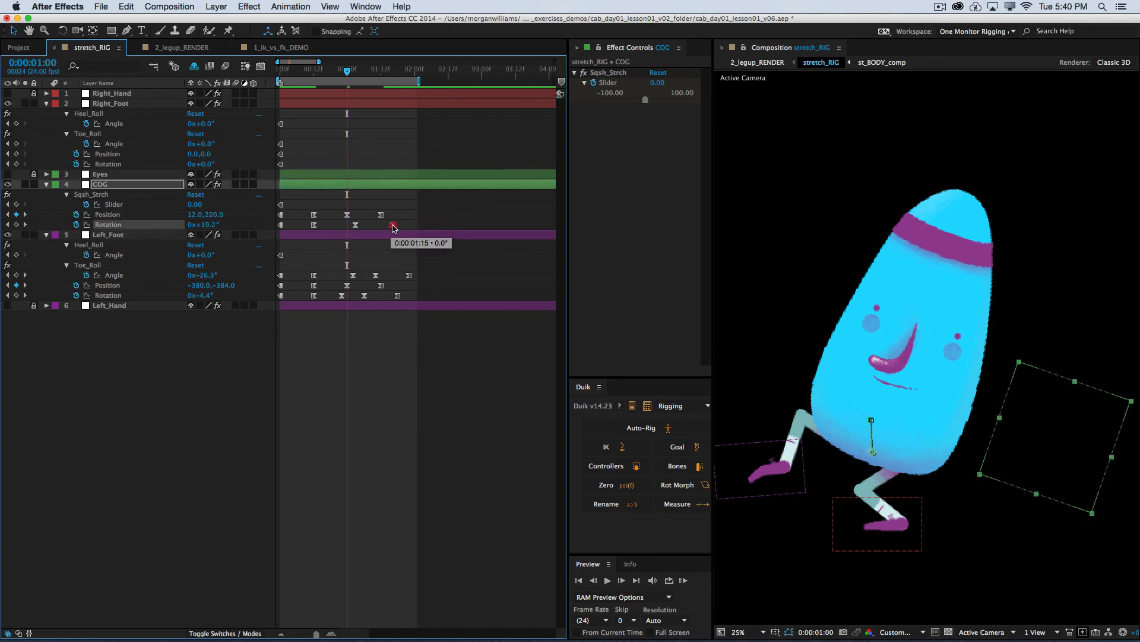
pyautogui.click(376, 72)
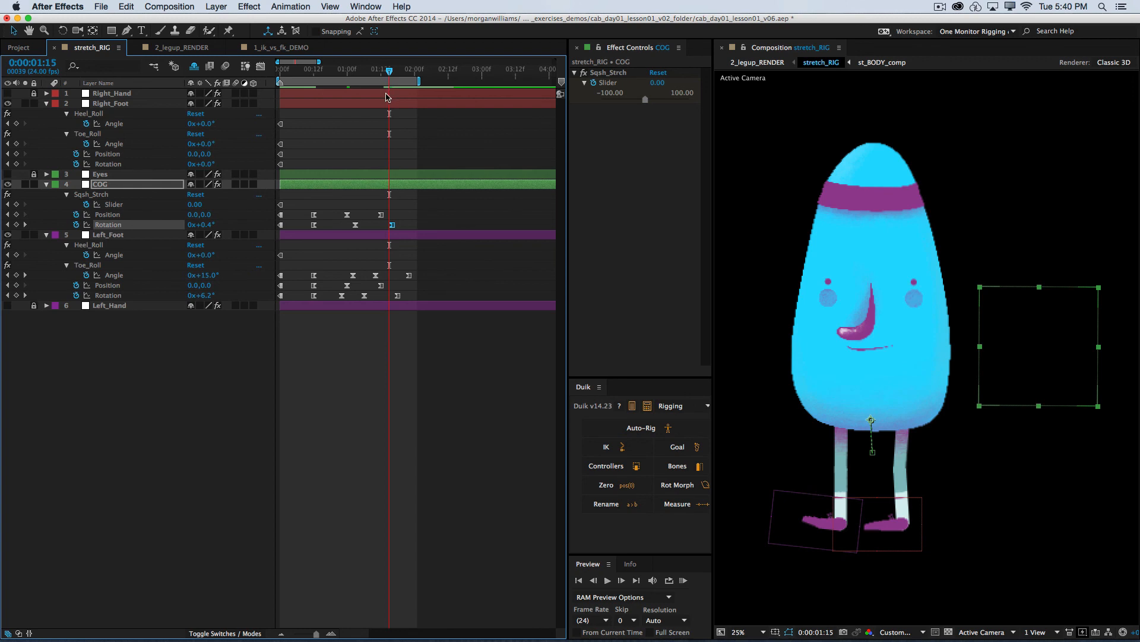
pyautogui.press('pagedown')
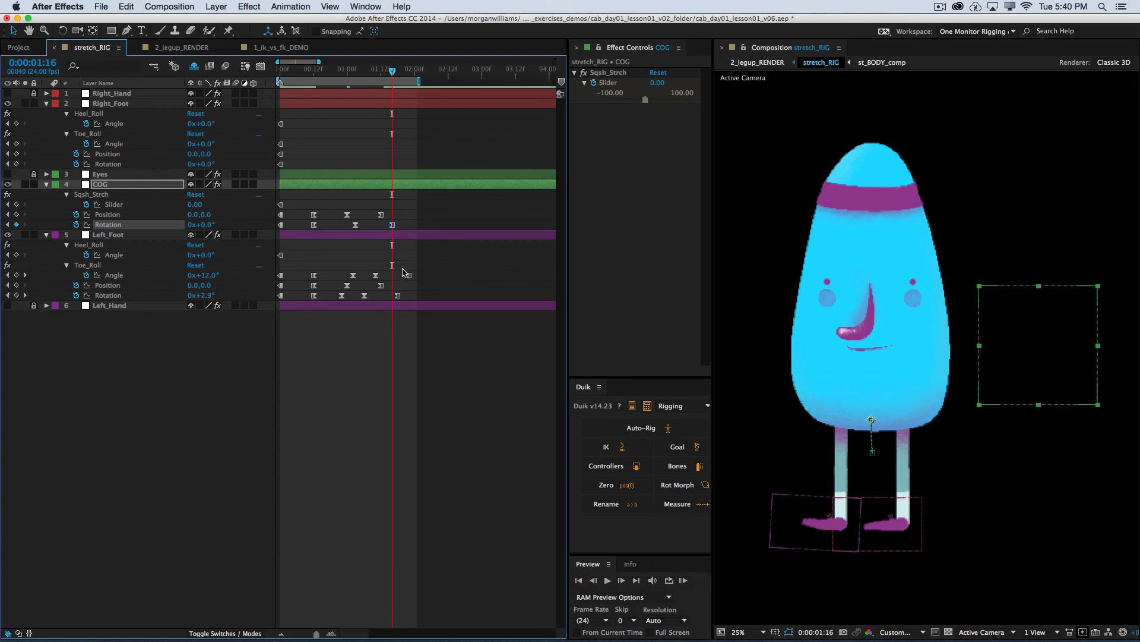
# Step through the final COG and Left_Foot keyframes to compare the poses as each part settles
pyautogui.press('k')
pyautogui.press('k')
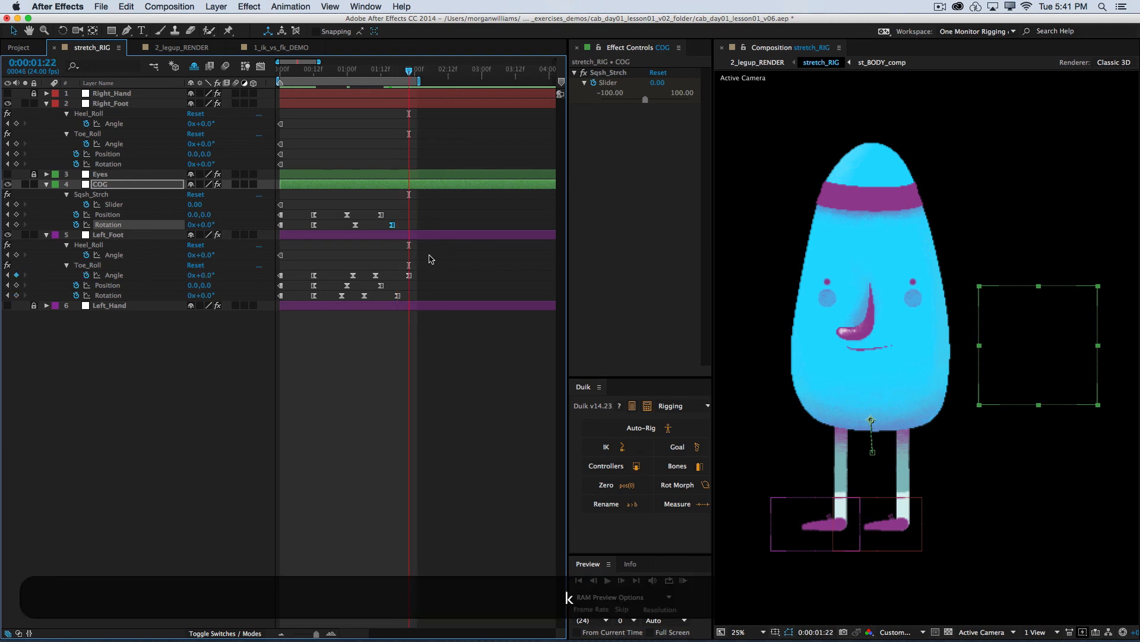
pyautogui.press('j')
pyautogui.press('j')
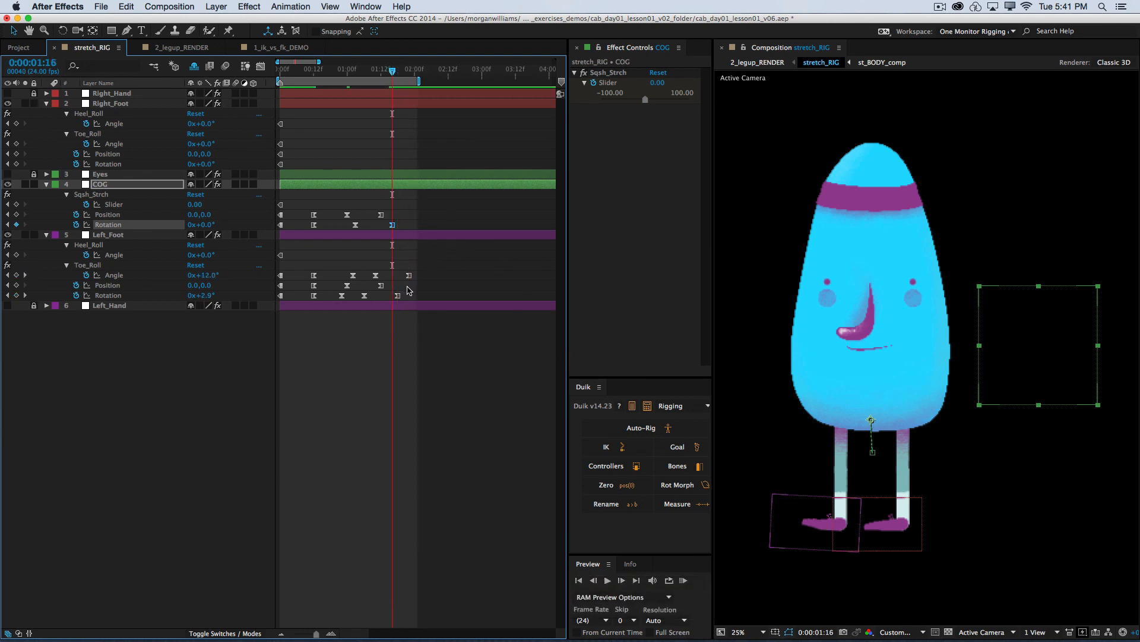
pyautogui.press('j')
pyautogui.press('j')
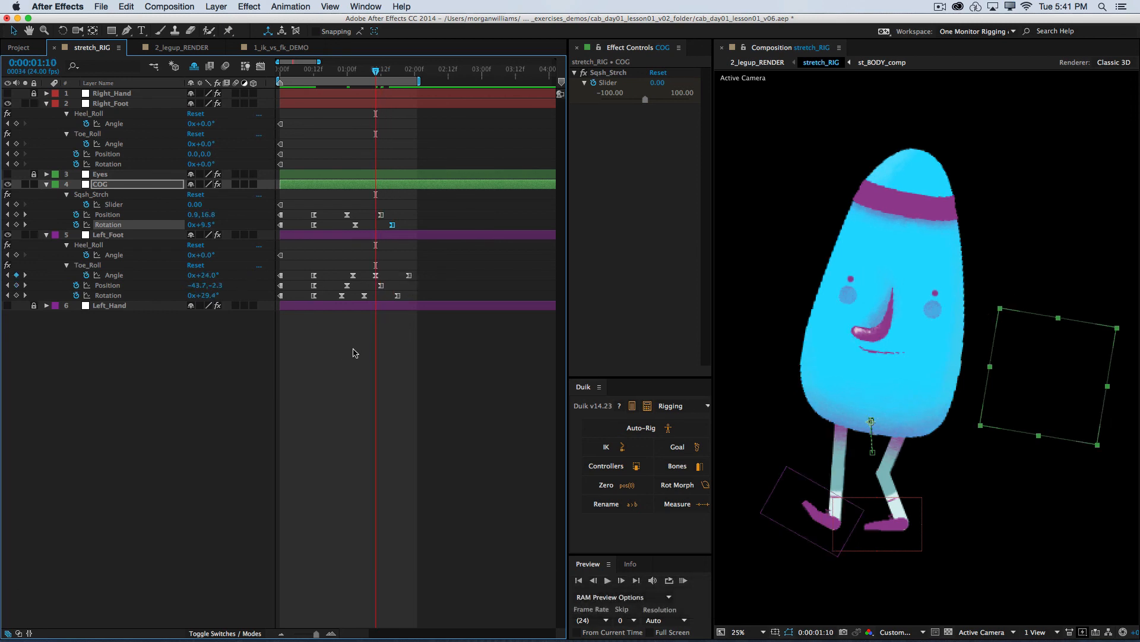
pyautogui.press('k')
# Review the order in which the final Position, Rotation and Toe_Roll Angle keyframes of COG and Left_Foot come to rest
pyautogui.click(123, 346)
pyautogui.click(108, 286)
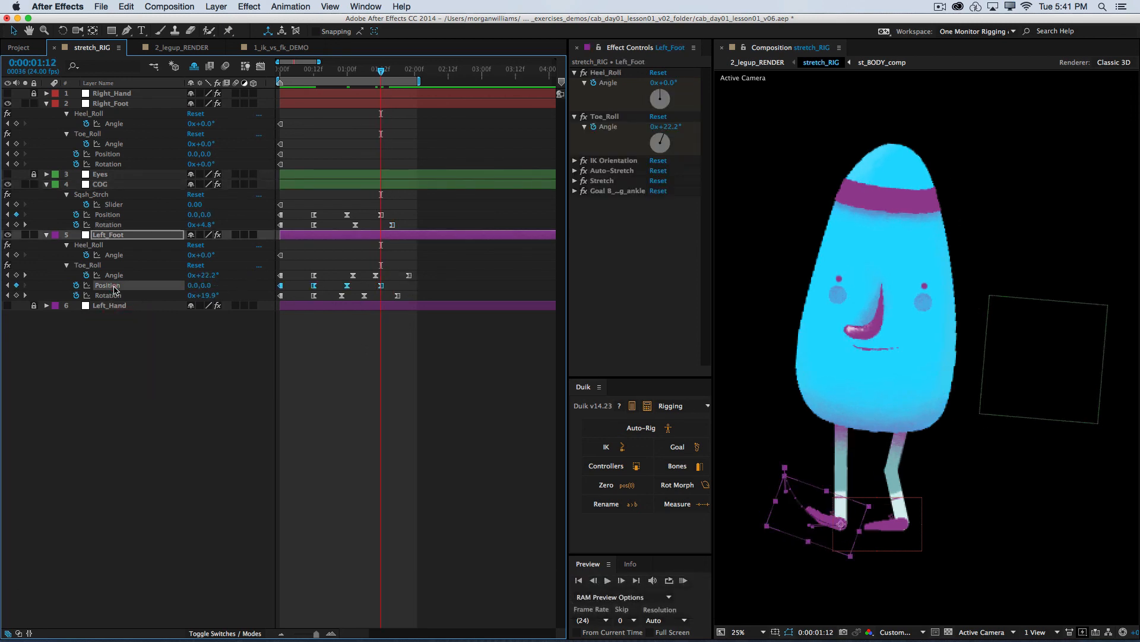
pyautogui.click(380, 214)
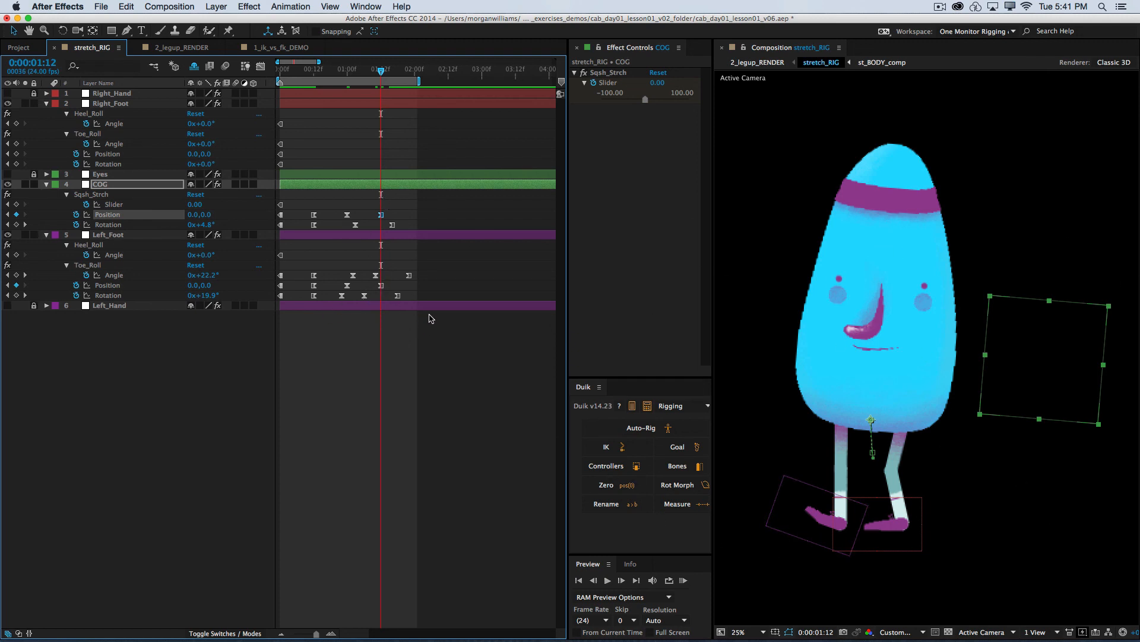
pyautogui.press('k')
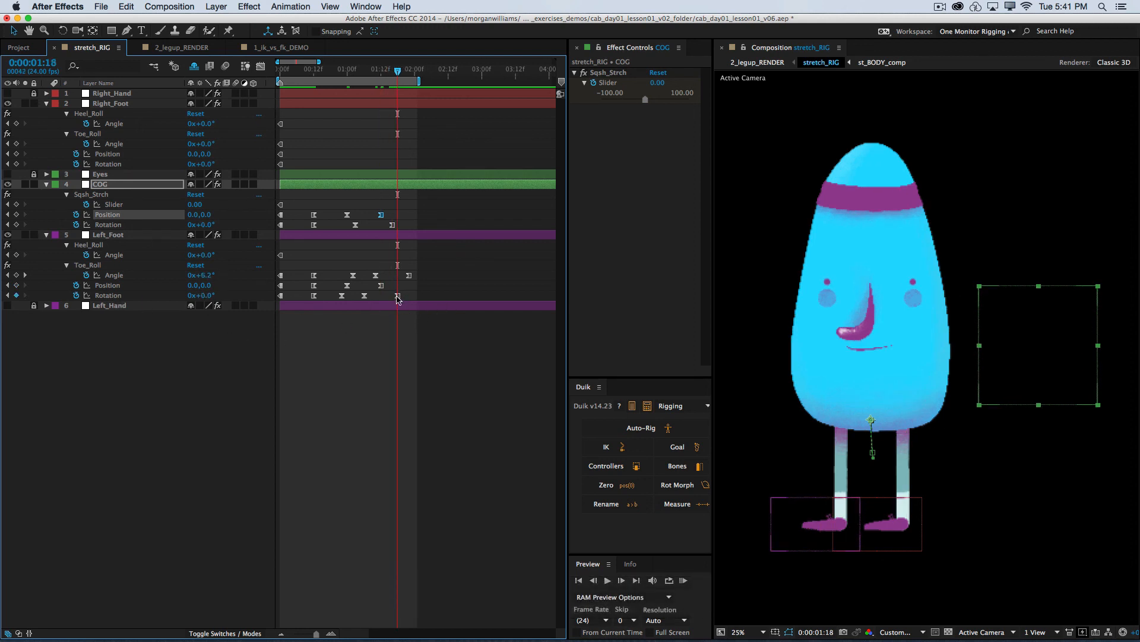
pyautogui.press('j')
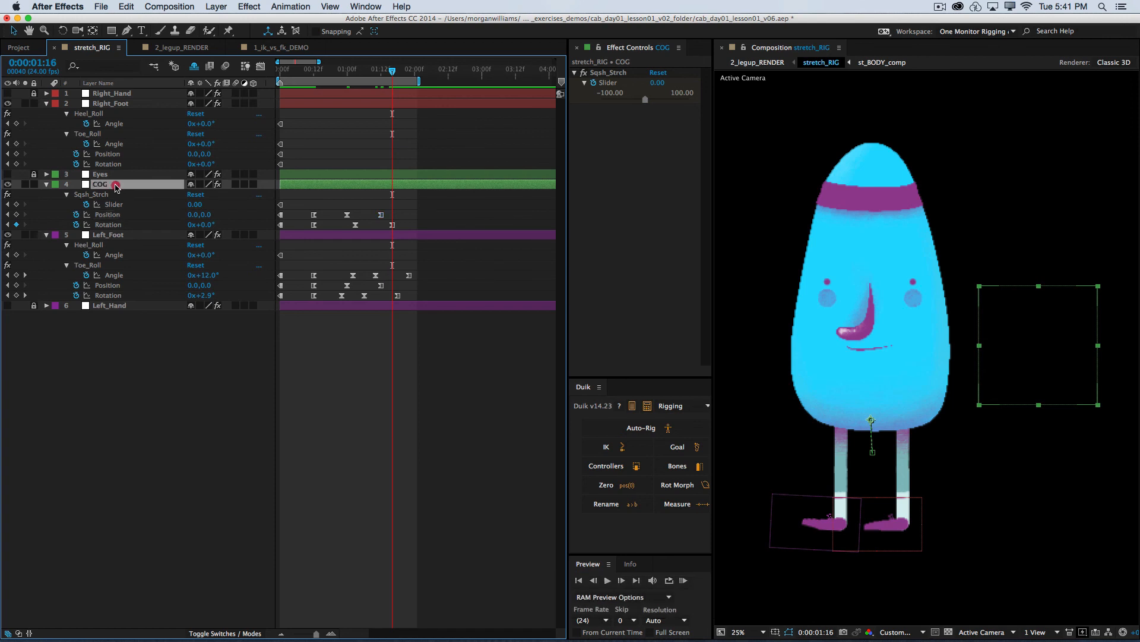
pyautogui.moveTo(402, 215); pyautogui.dragTo(382, 237)
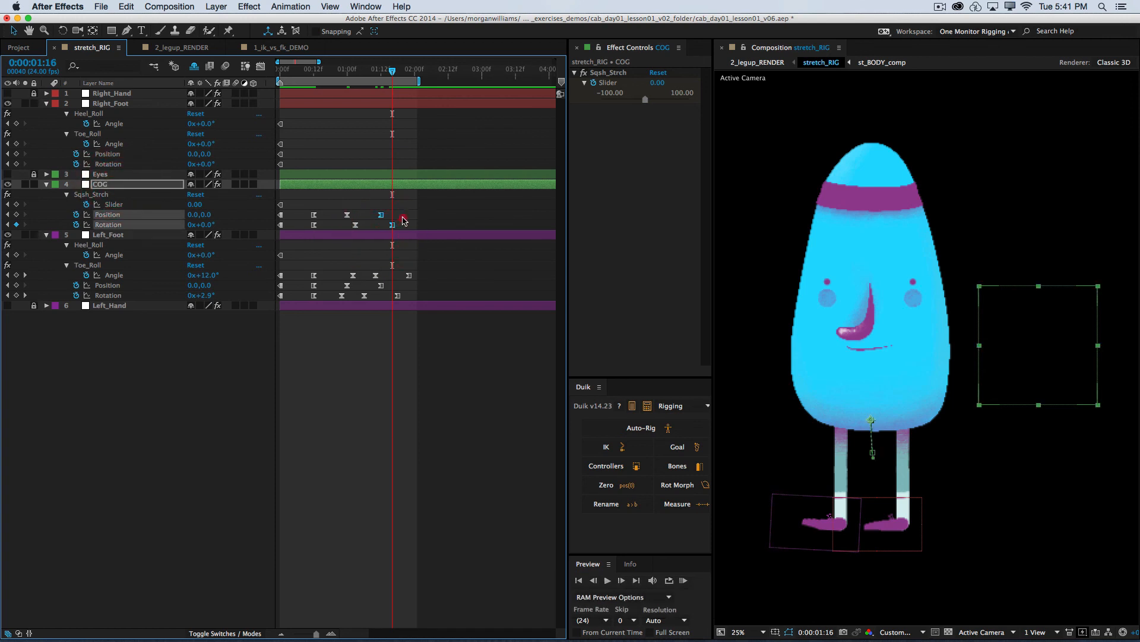
pyautogui.click(392, 225)
pyautogui.press('k')
pyautogui.click(398, 295)
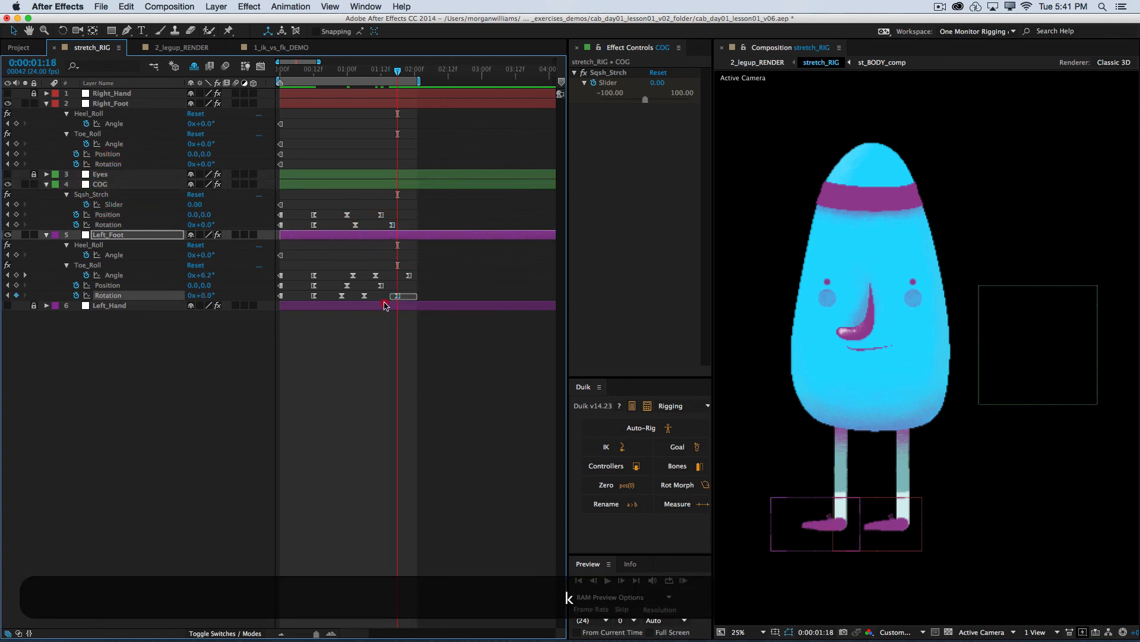
pyautogui.press('k')
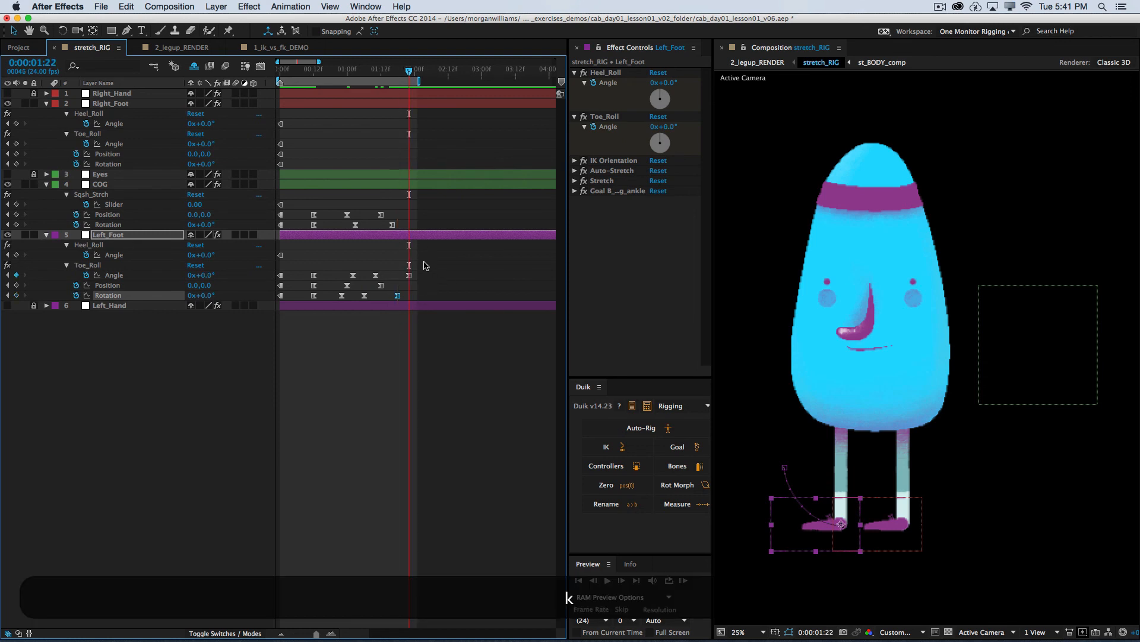
pyautogui.click(409, 276)
pyautogui.click(374, 408)
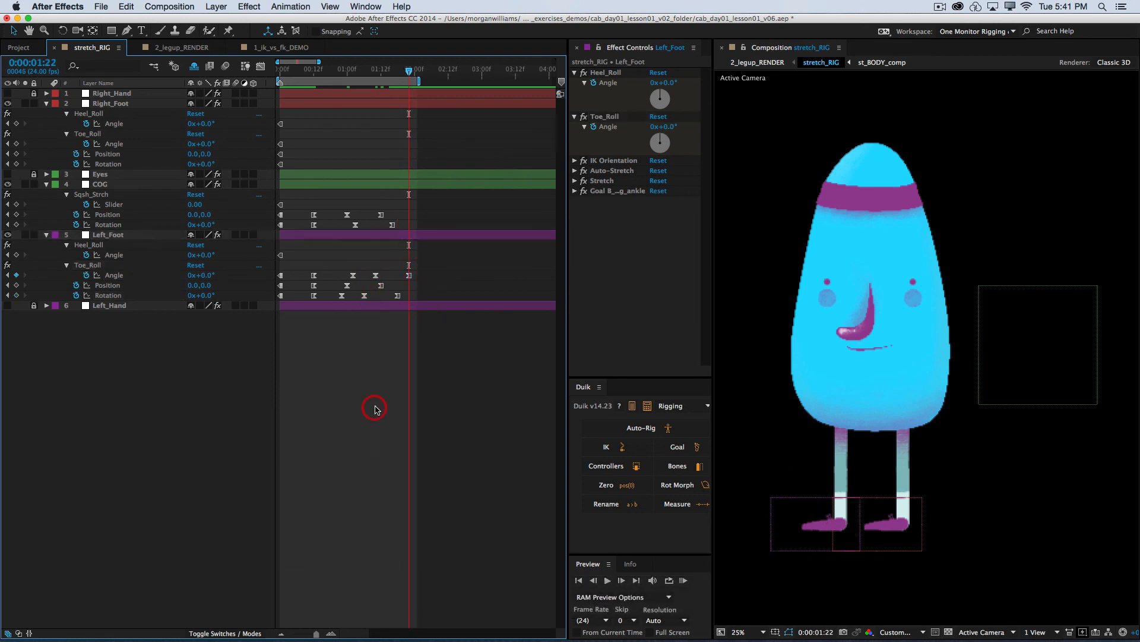
# Save the project and preview the stretch_RIG animation with its offset keyframes
pyautogui.press('super+s')
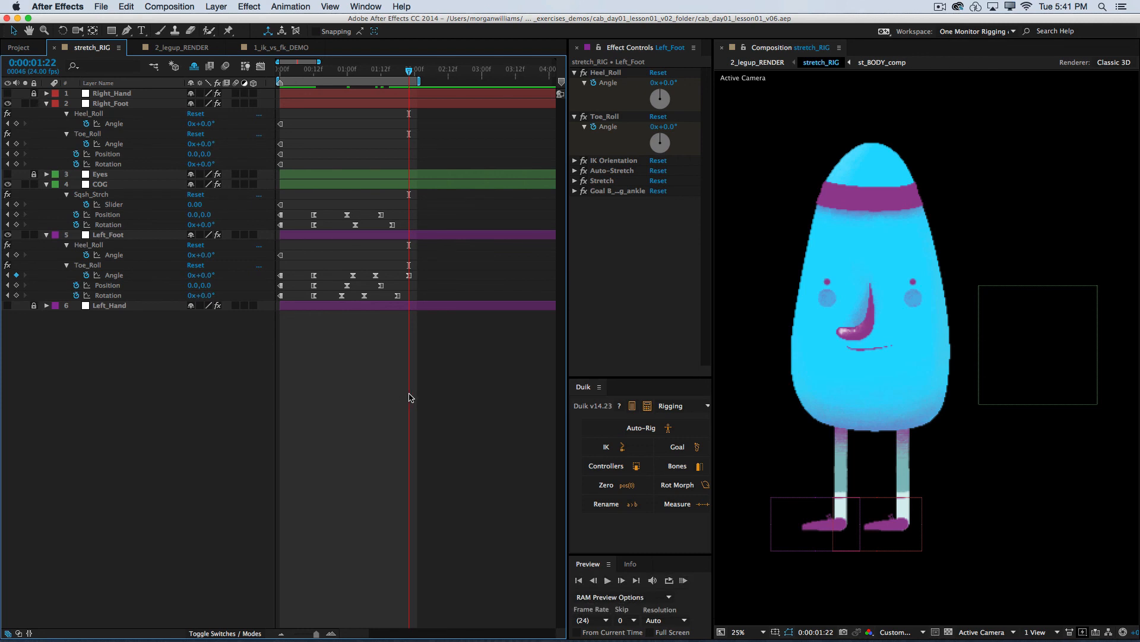
pyautogui.press('space')
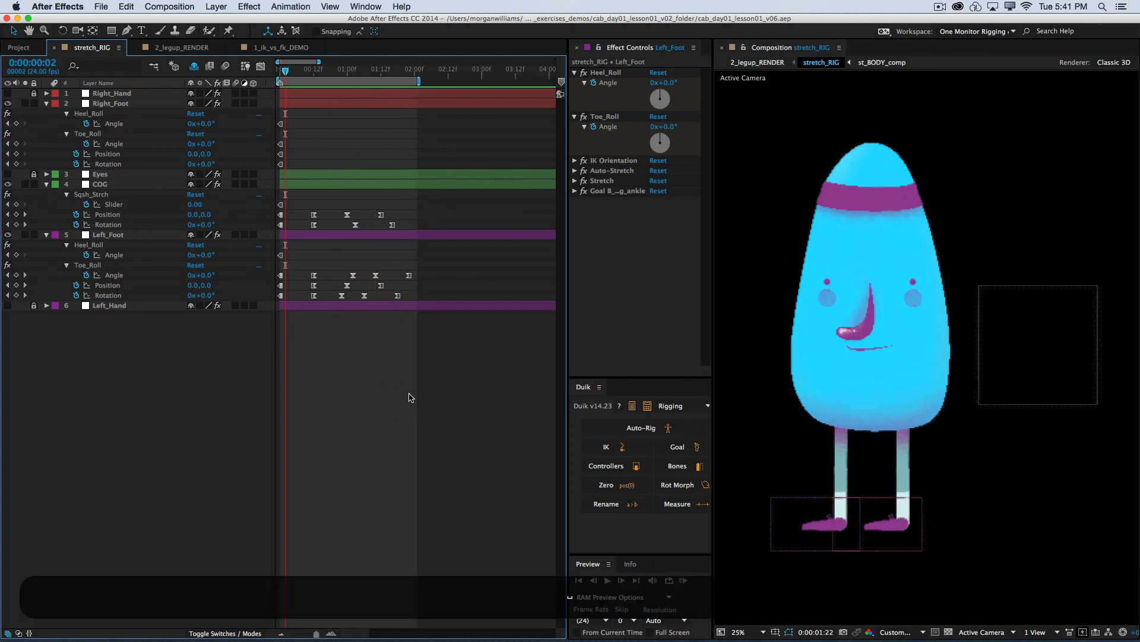
# Zoom the composition view out to 12.5% and give it more room by narrowing the timeline
pyautogui.press('super+minus')
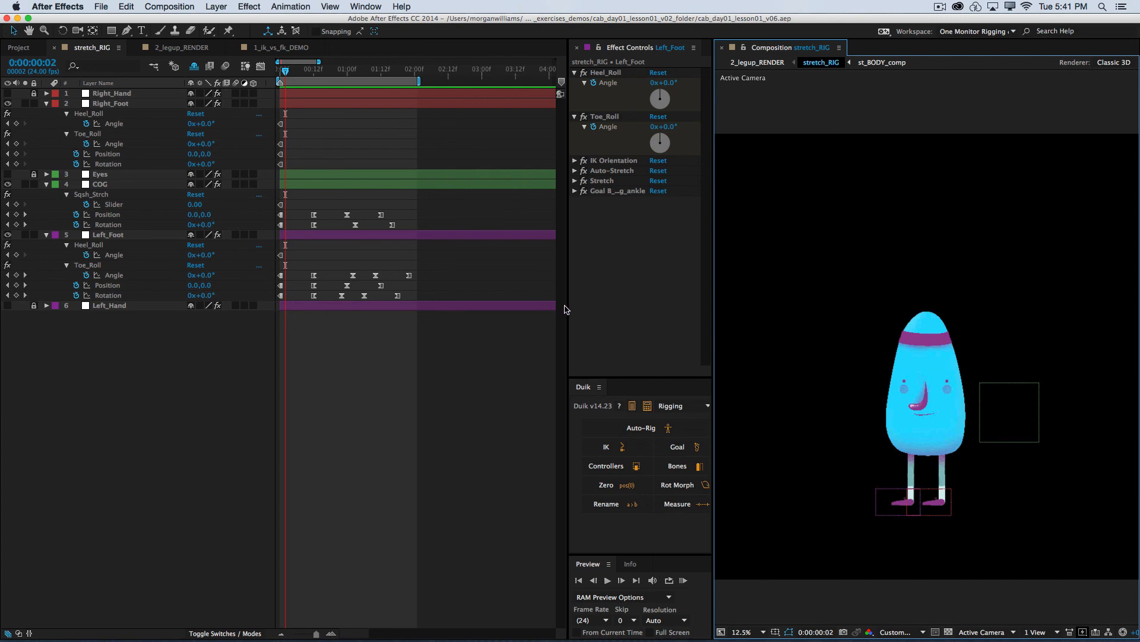
pyautogui.moveTo(567, 306); pyautogui.dragTo(457, 306)
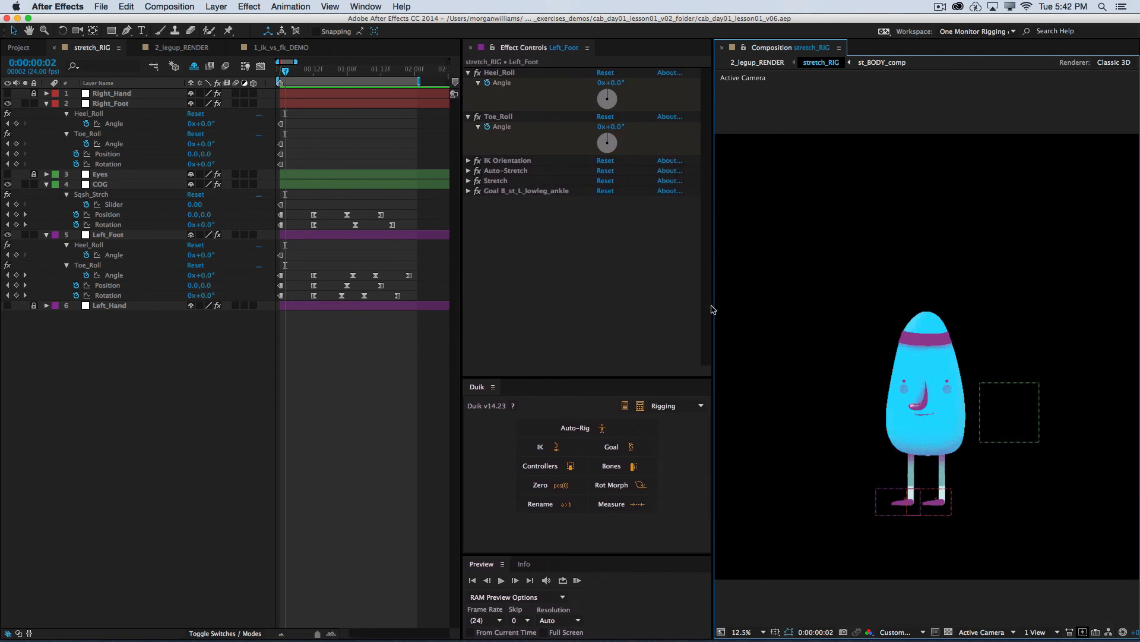
pyautogui.moveTo(713, 306); pyautogui.dragTo(613, 327)
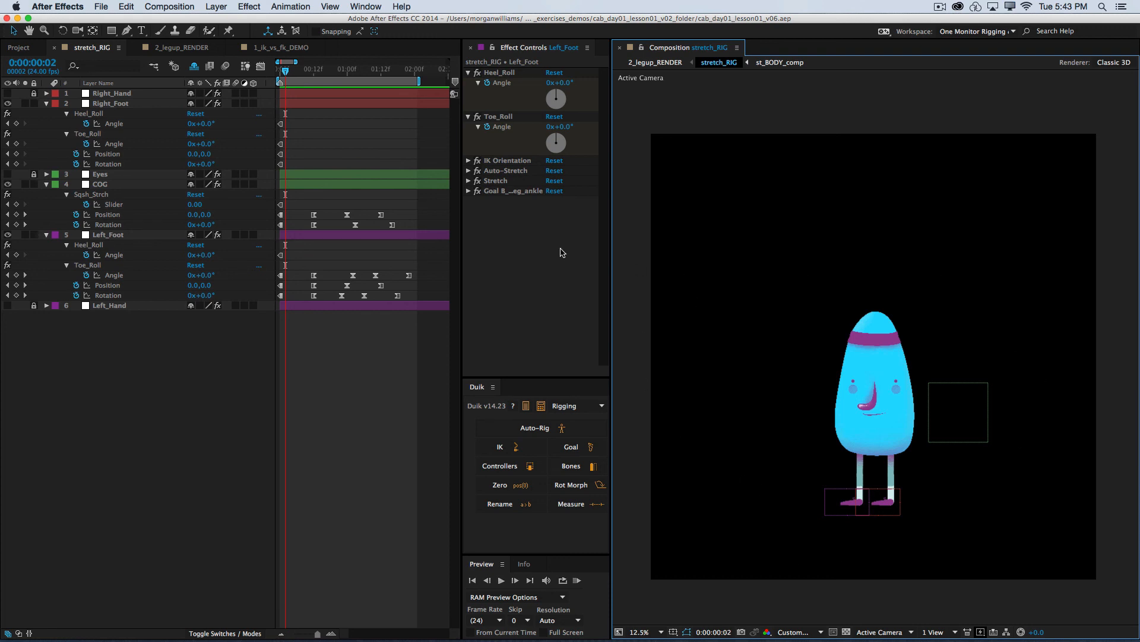
# Return to the first frame and open the 2_legup_RENDER composition to examine the stretch_RIG layer over the background
pyautogui.moveTo(287, 72); pyautogui.dragTo(280, 72)
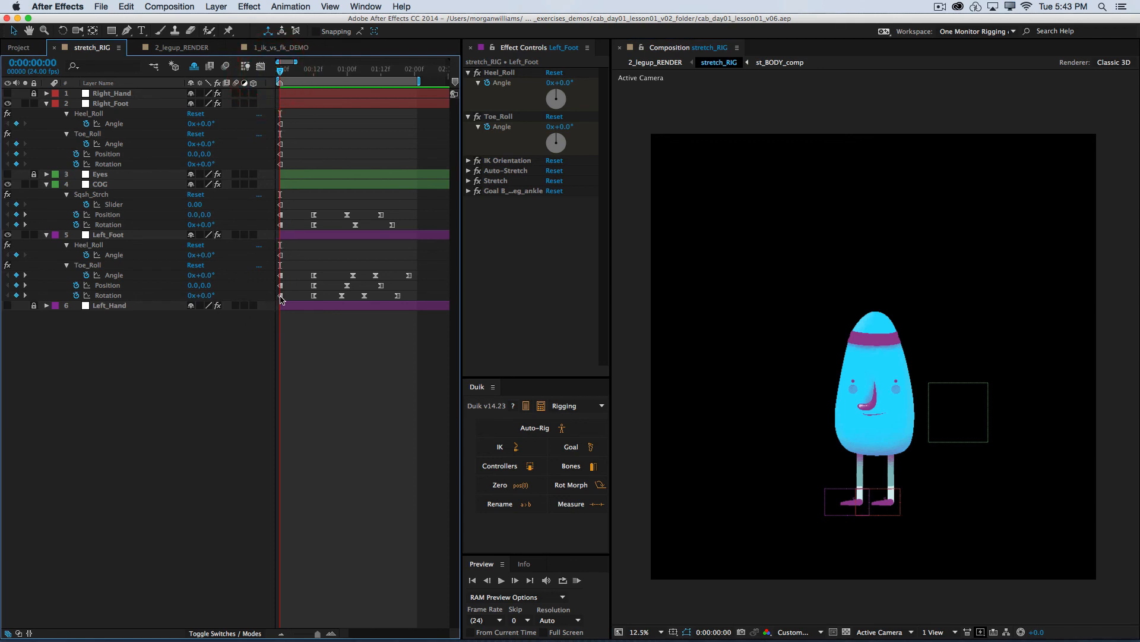
pyautogui.click(180, 50)
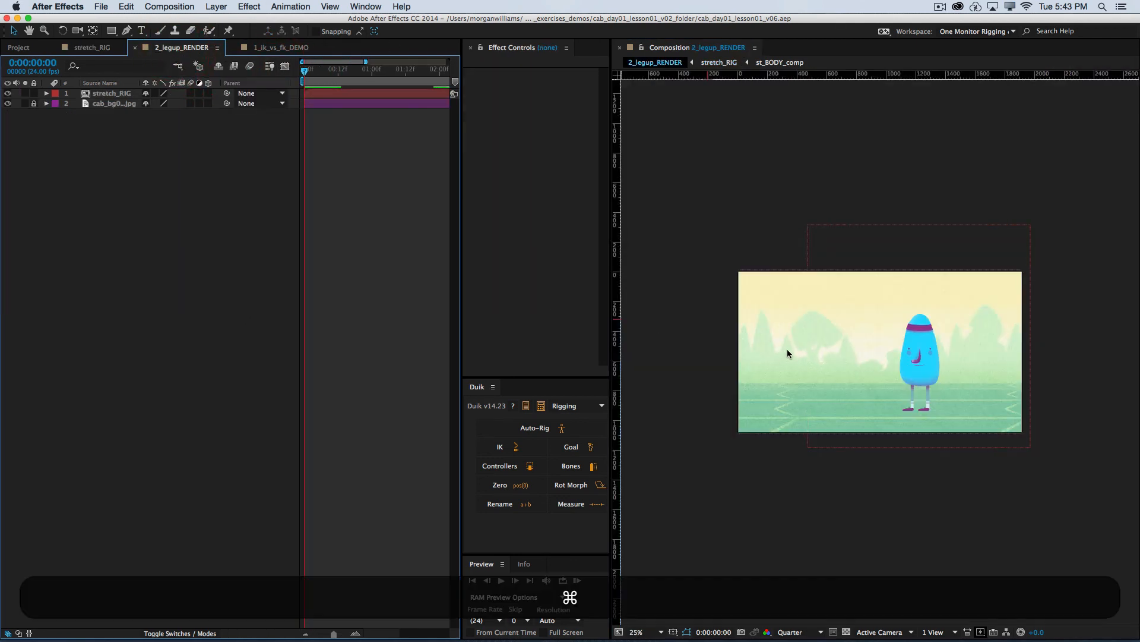
pyautogui.press('super+equal')
pyautogui.moveTo(819, 377); pyautogui.dragTo(840, 374)
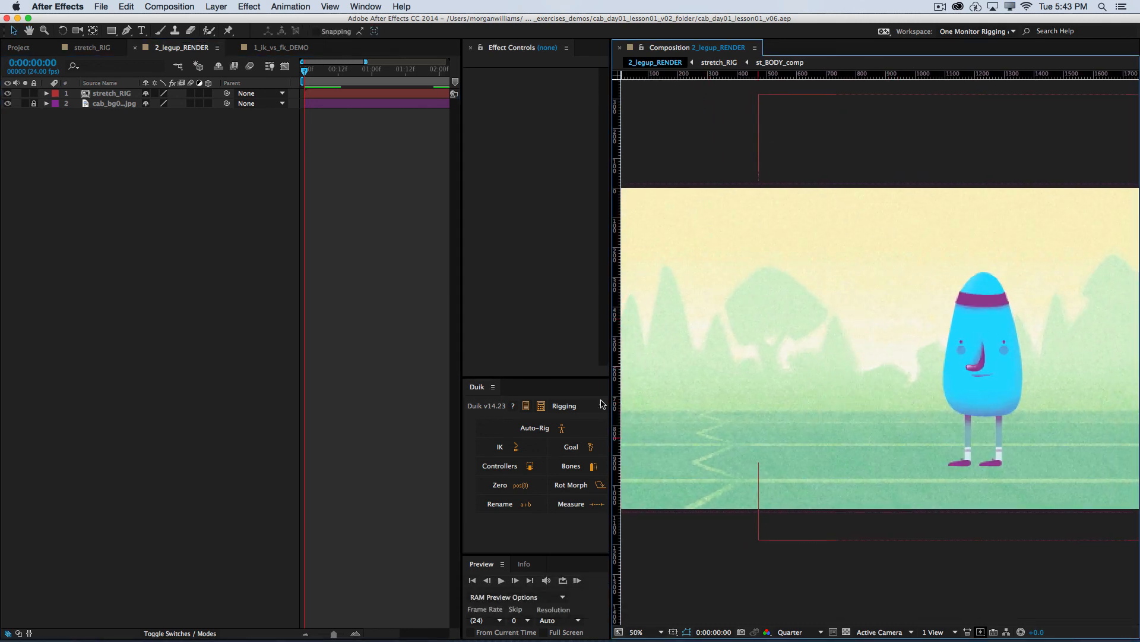
pyautogui.click(92, 93)
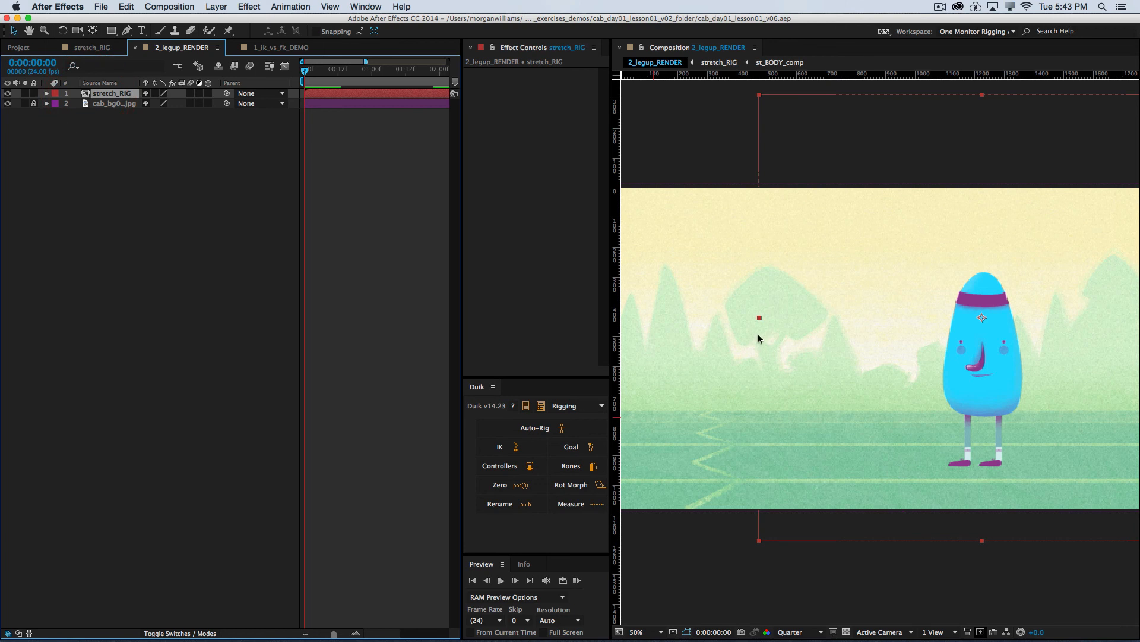
pyautogui.press('super+minus')
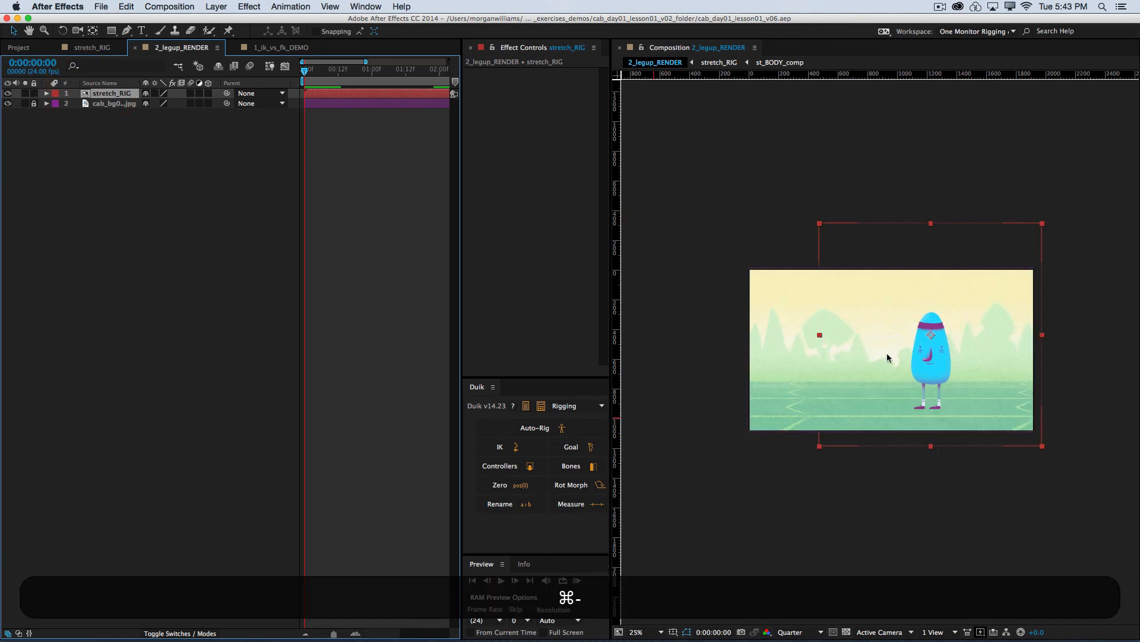
pyautogui.click(185, 306)
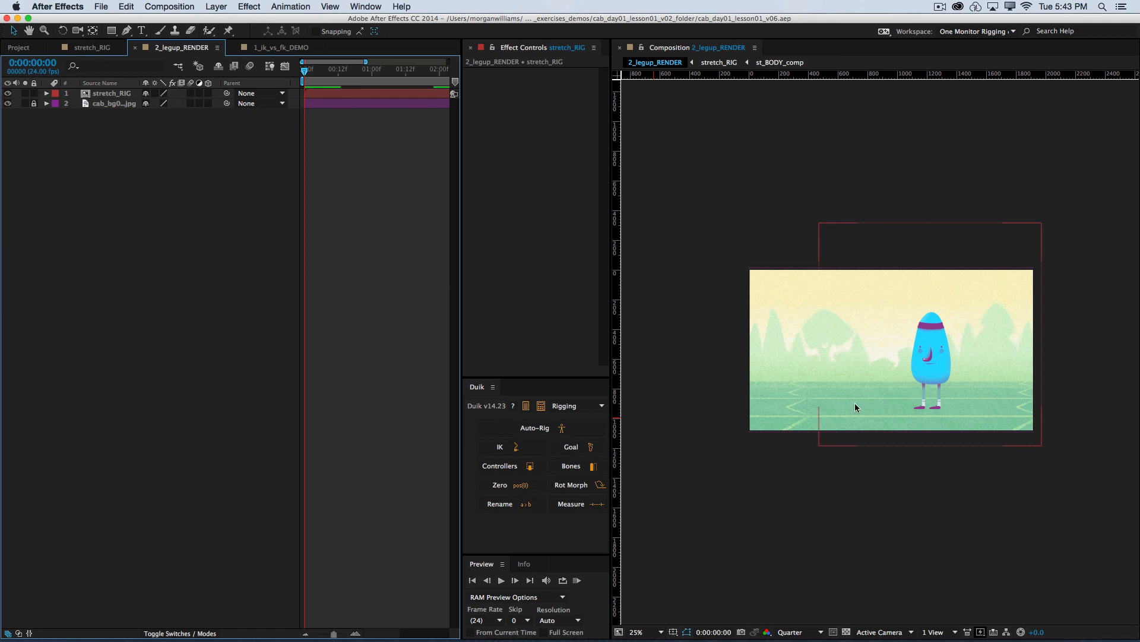
pyautogui.press(';')
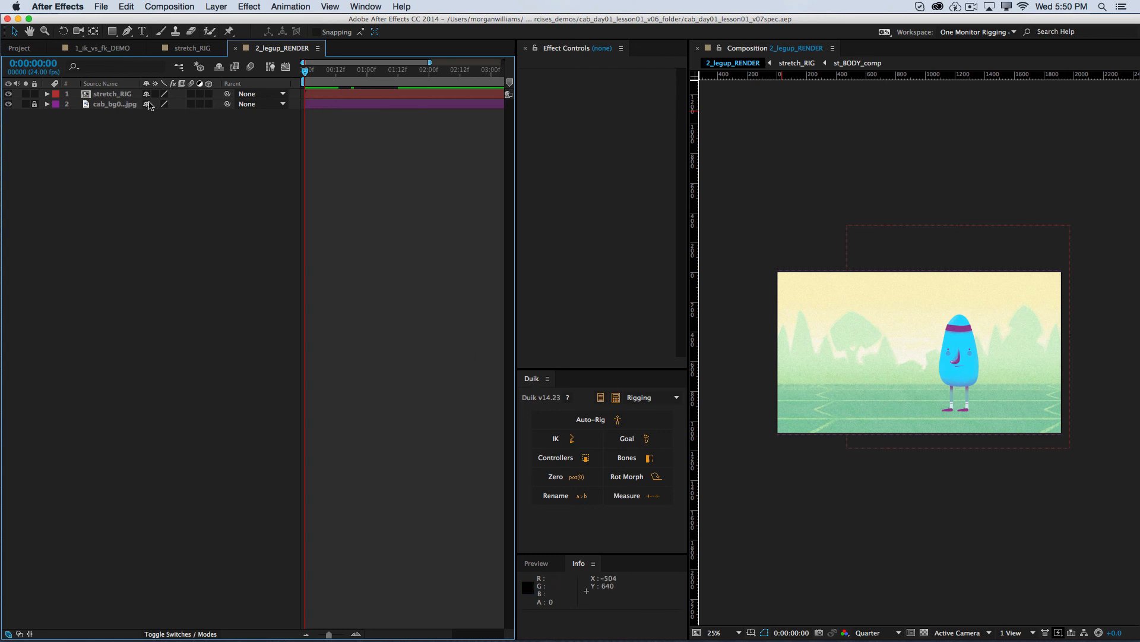
# Try moving the stretch_RIG layer to about 1420, 436 and to about 648, 1004, undoing each move
pyautogui.click(849, 410)
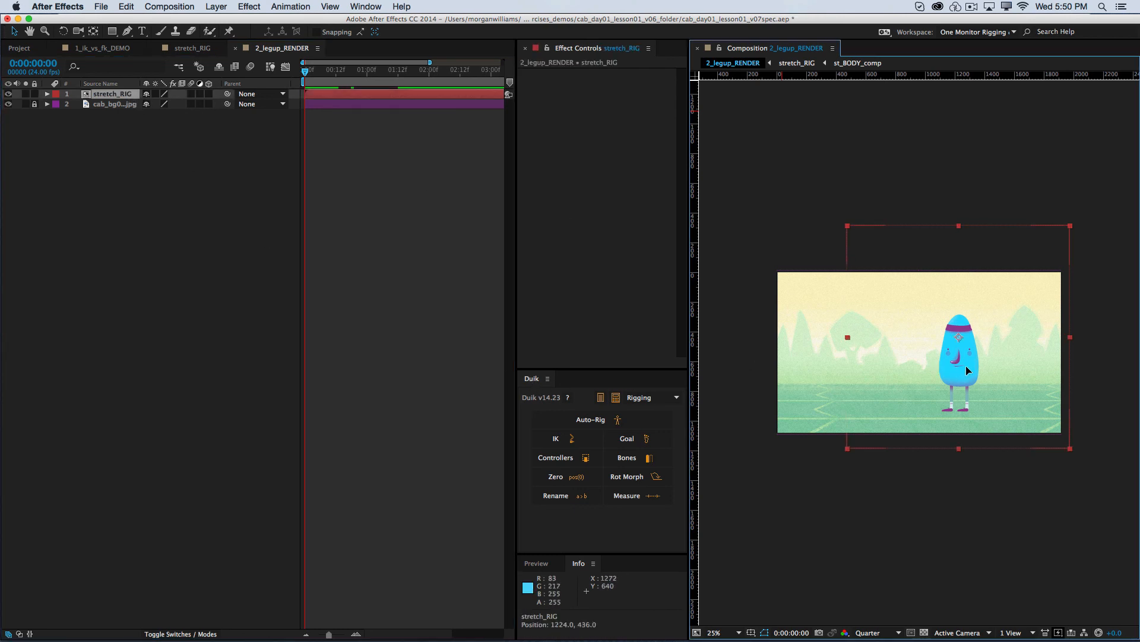
pyautogui.moveTo(966, 366); pyautogui.dragTo(1006, 372)
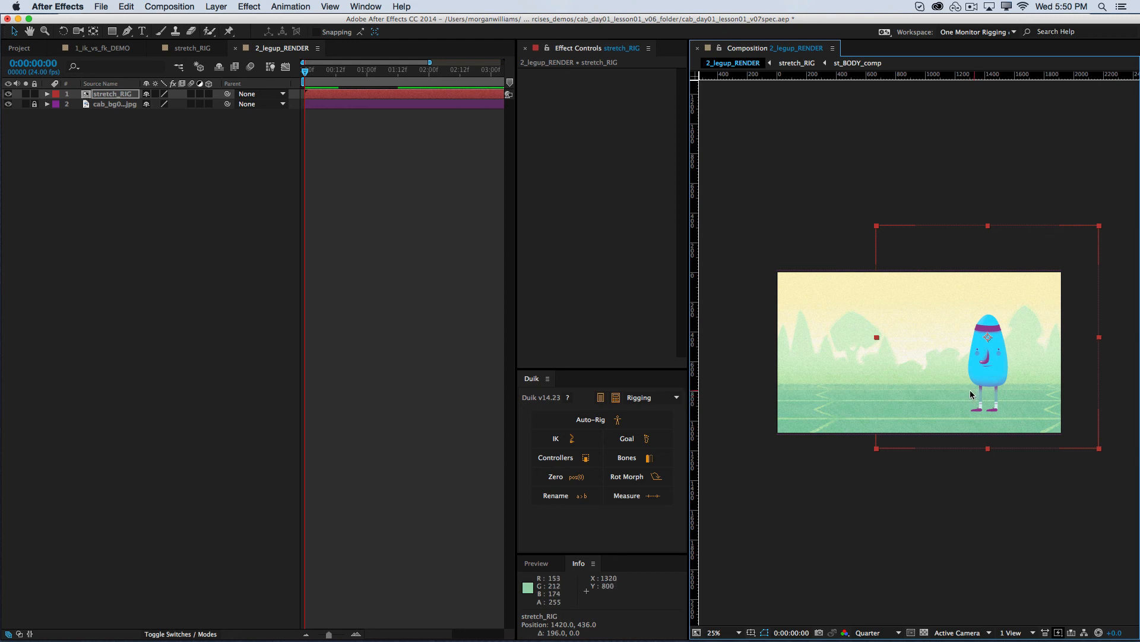
pyautogui.press('super+z')
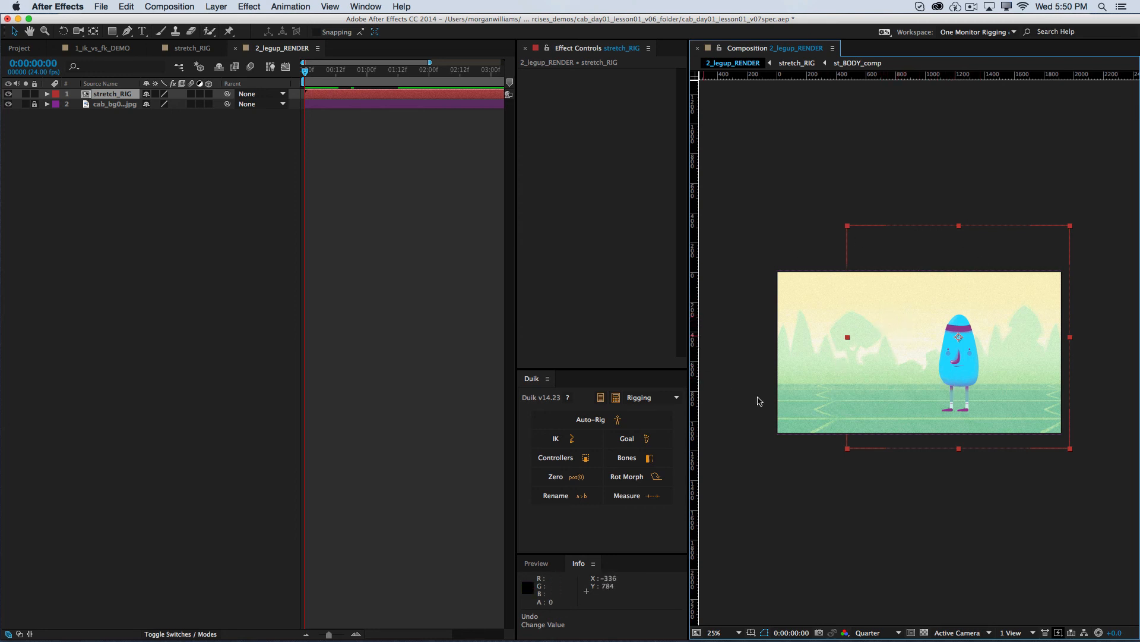
pyautogui.moveTo(944, 397); pyautogui.dragTo(889, 401)
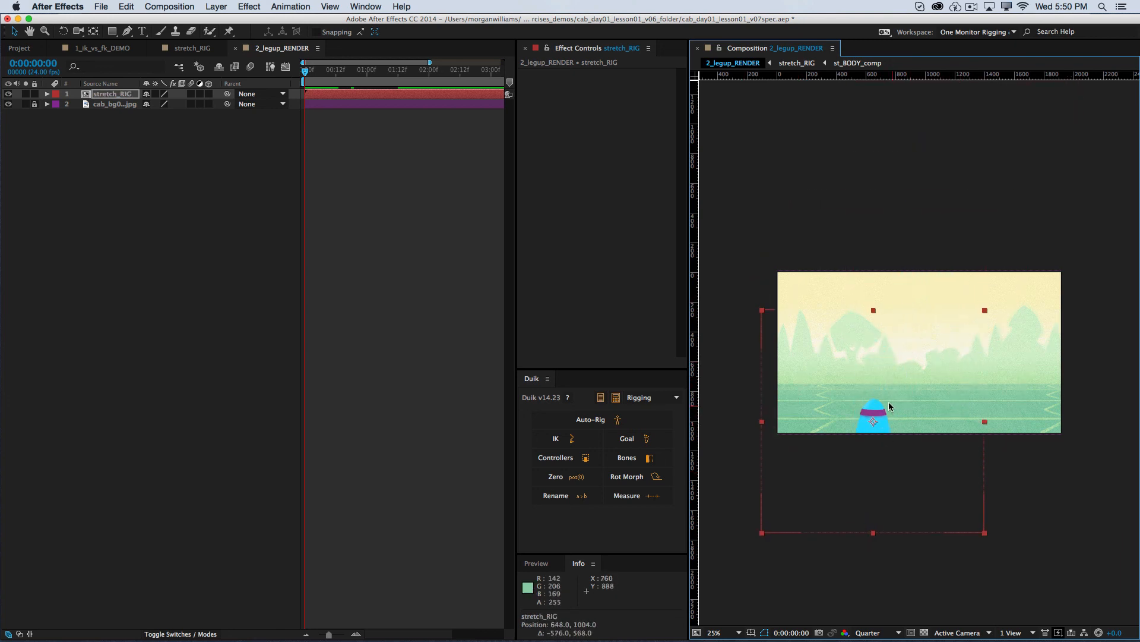
pyautogui.press('super+z')
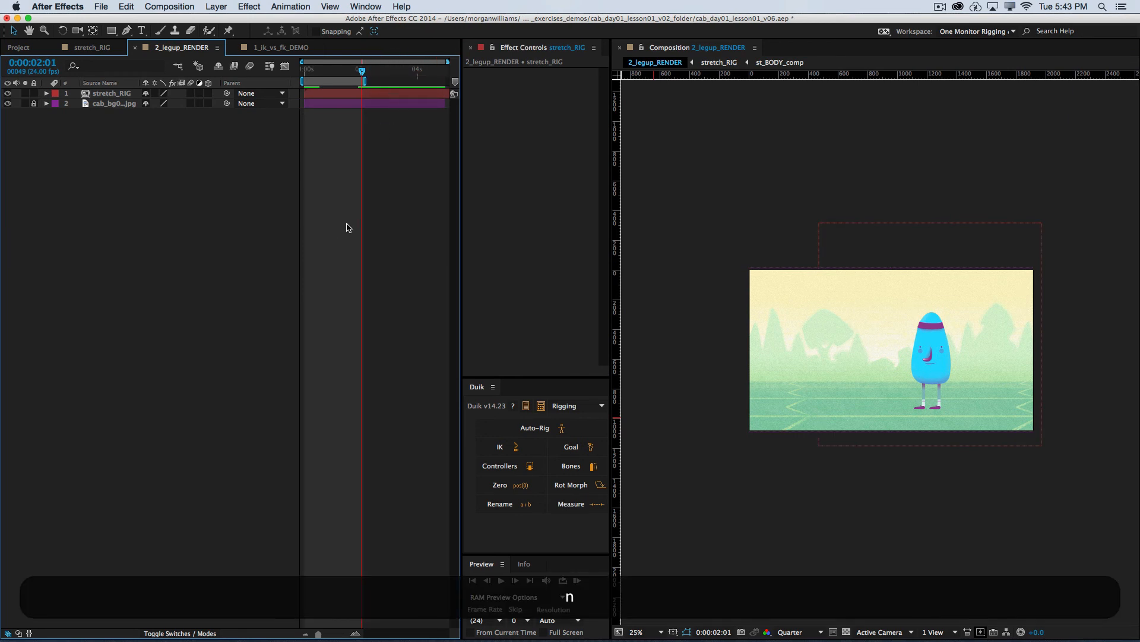
# Save the project and preview the work area of 2_legup_RENDER to examine the leg-up move against the background
pyautogui.press('super+s')
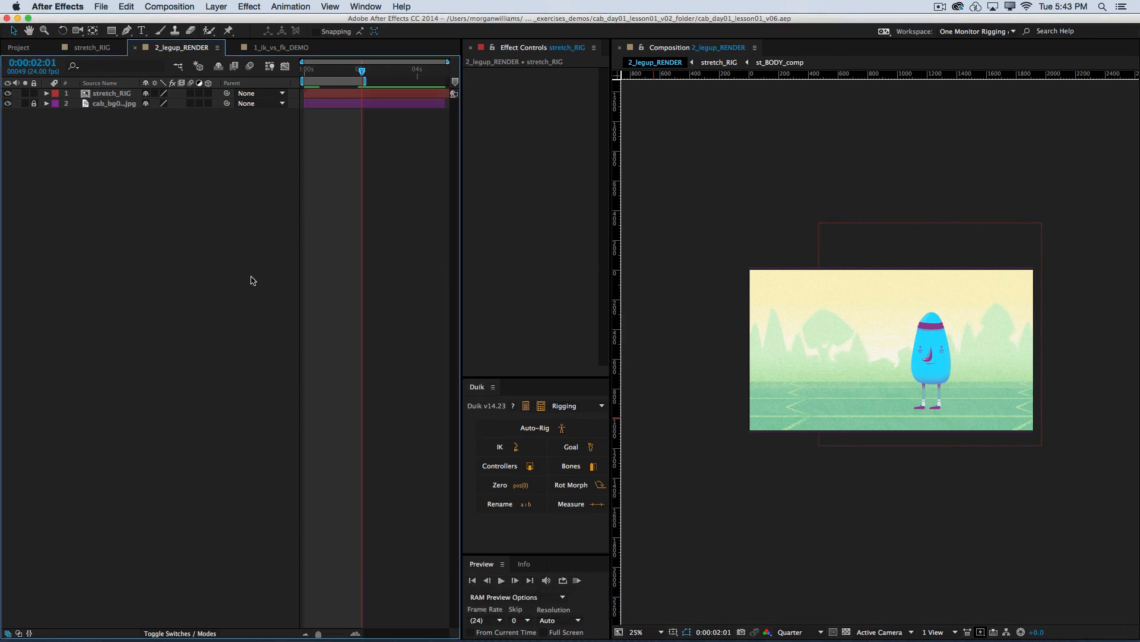
pyautogui.press('KP_0')
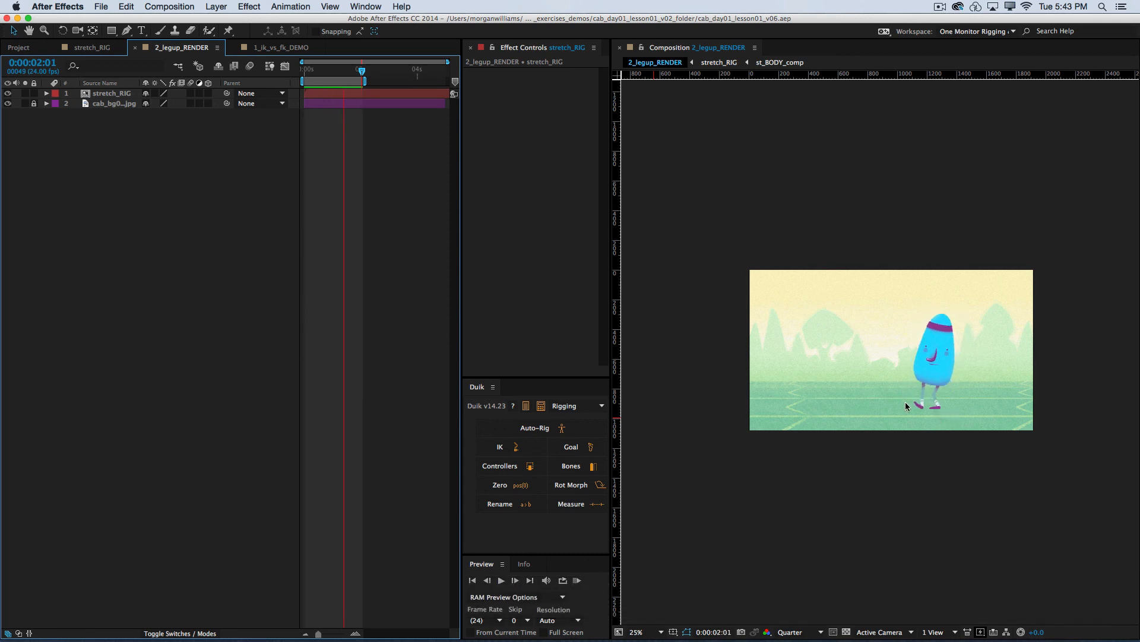
pyautogui.press('super+equal')
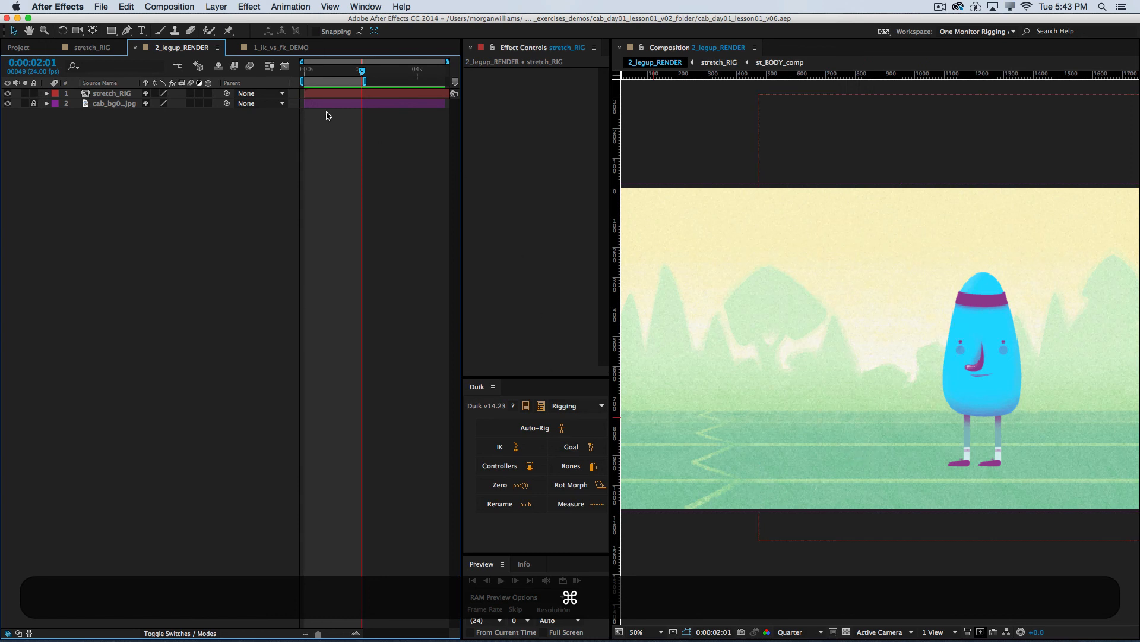
pyautogui.press('0')
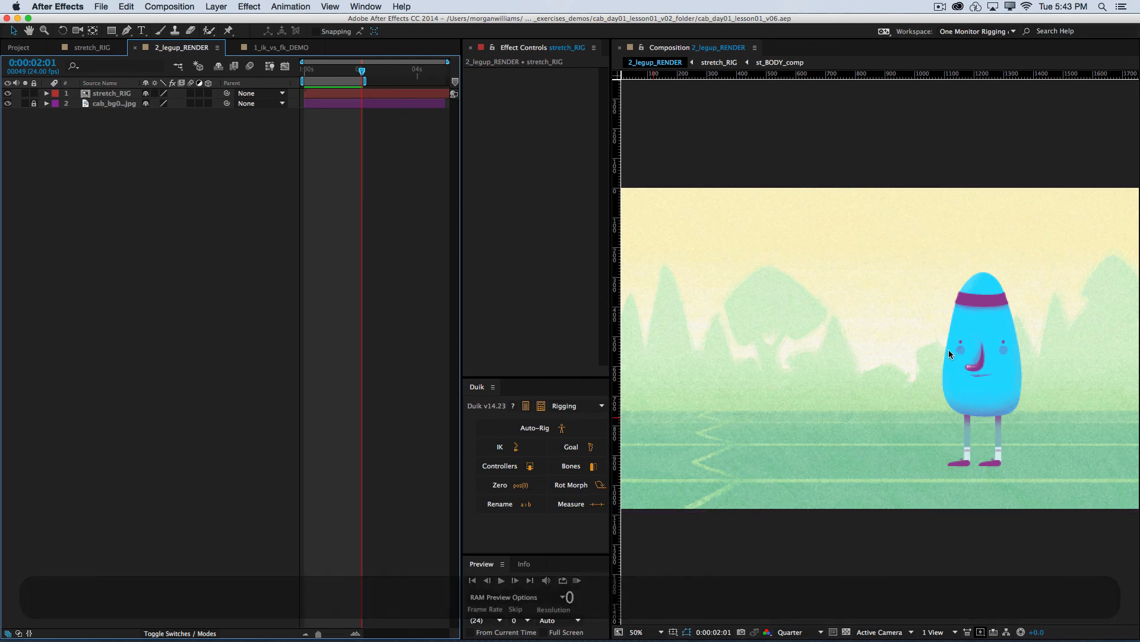